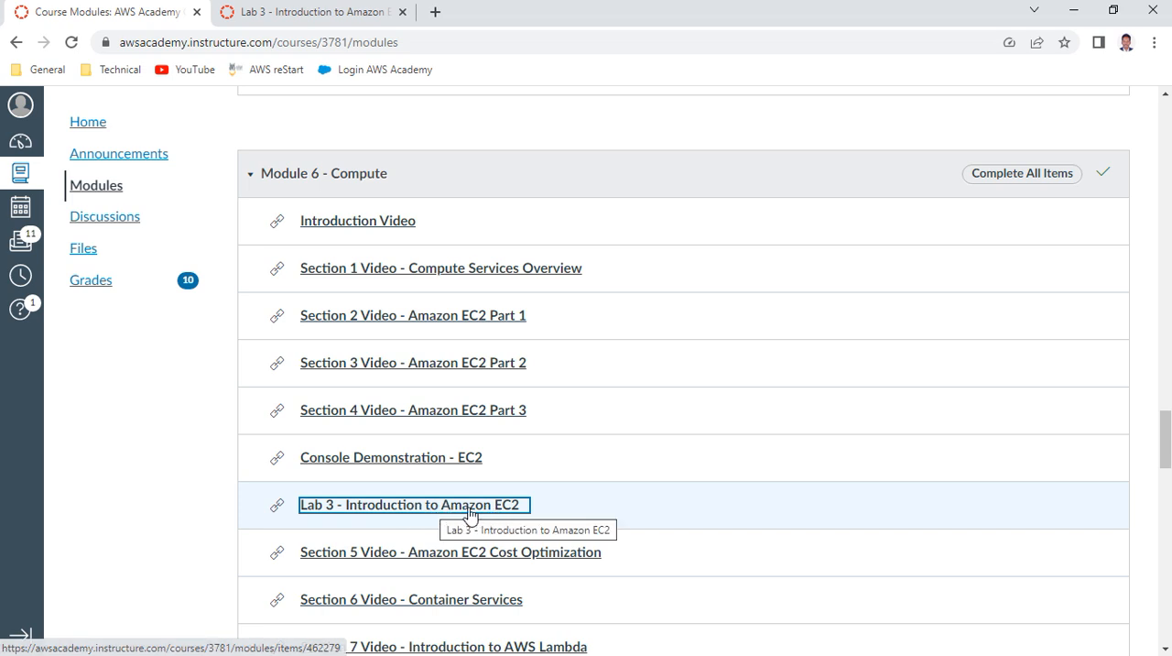
# Read the Lab 3 - Introduction to Amazon EC2 instructions from the objectives through the start of Task 1
pyautogui.click(316, 18)
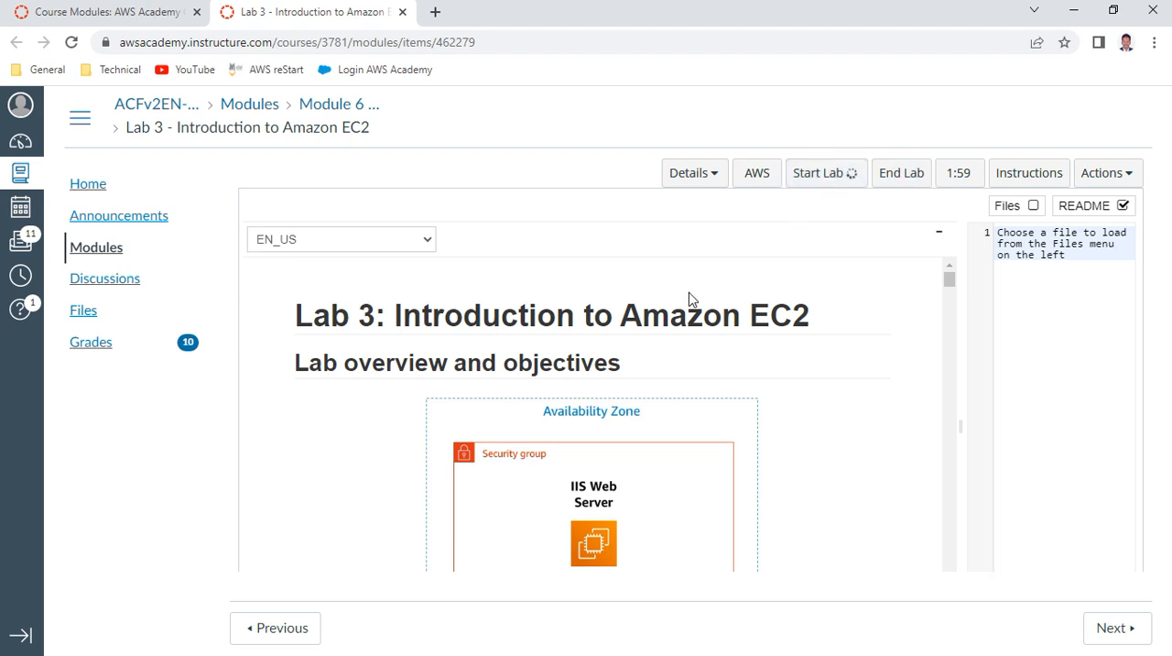
pyautogui.scroll(-3, 693, 300)
pyautogui.scroll(-8, 692, 299)
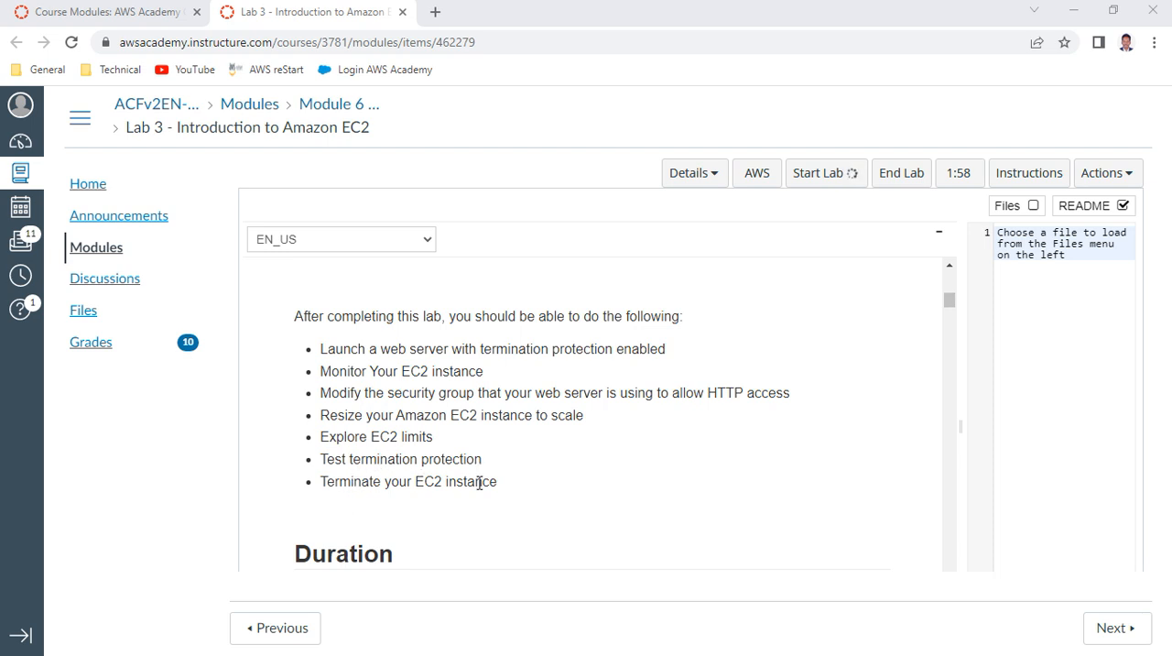
pyautogui.scroll(-4, 543, 493)
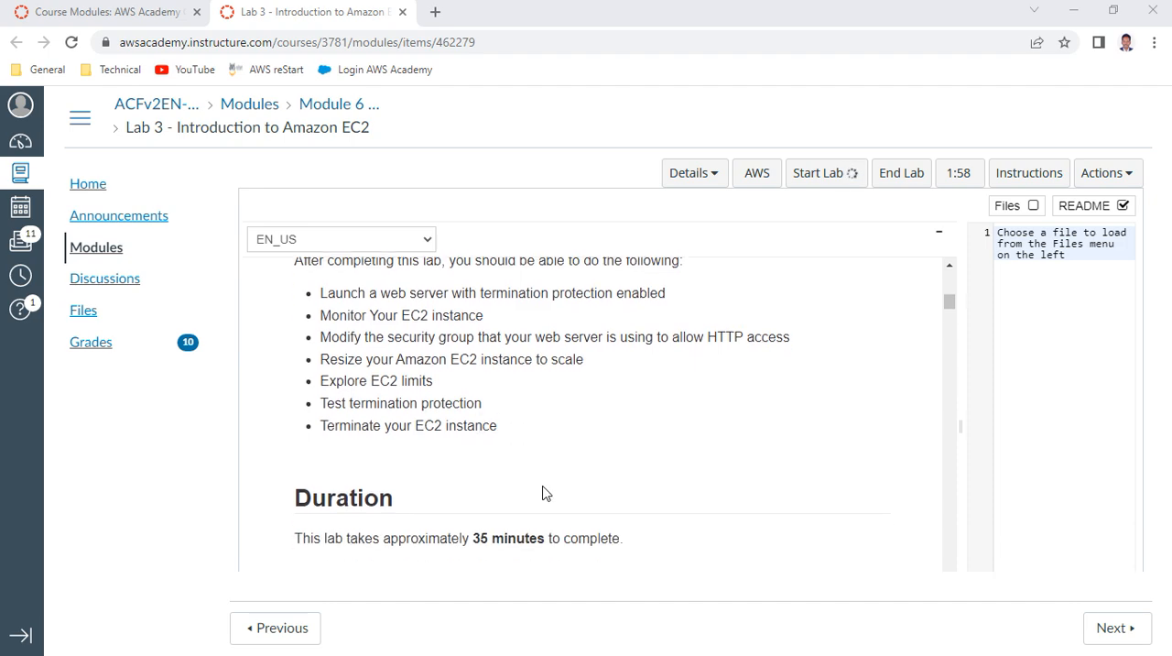
pyautogui.scroll(-3, 513, 468)
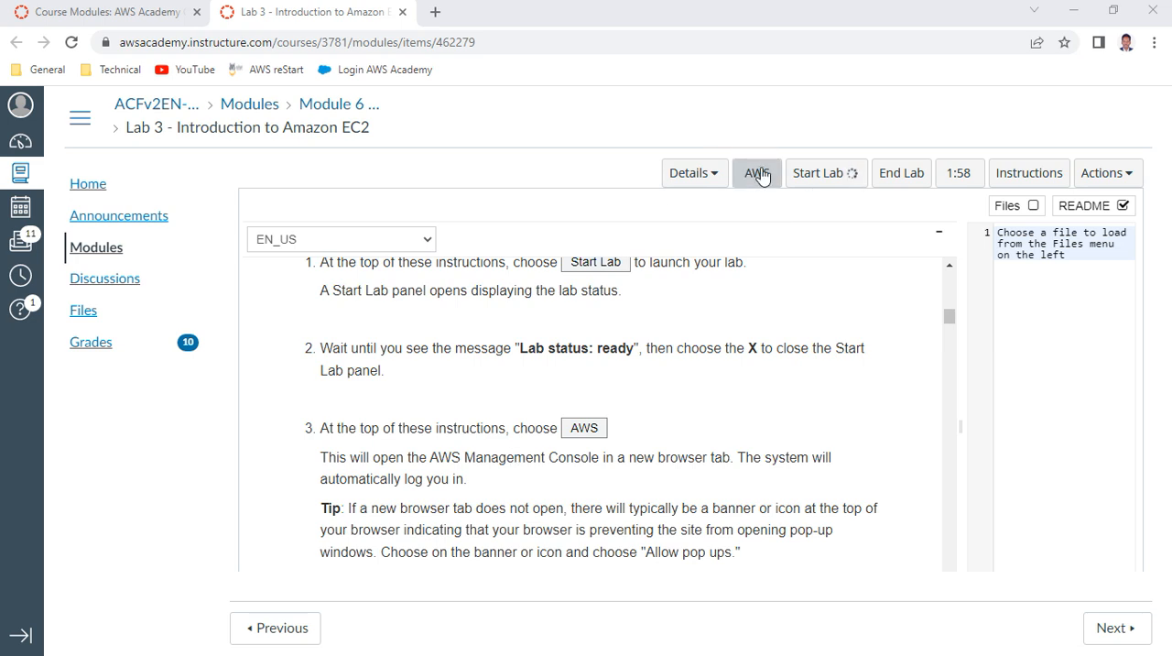
pyautogui.scroll(-3, 659, 343)
pyautogui.scroll(-1, 659, 343)
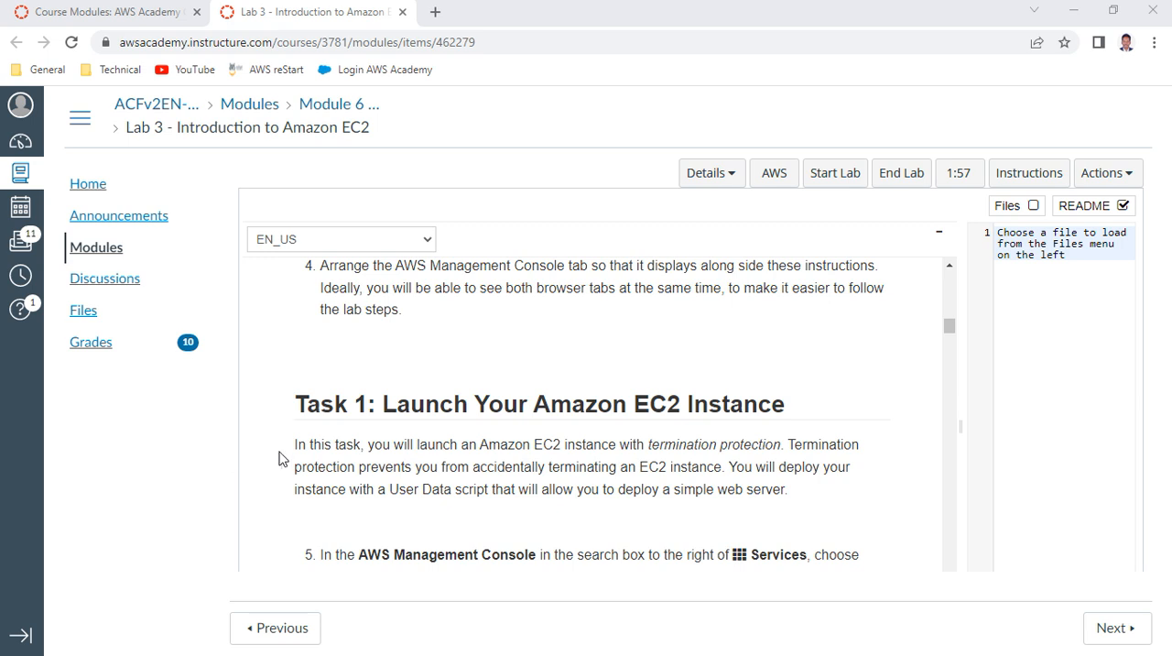
pyautogui.scroll(-1, 540, 377)
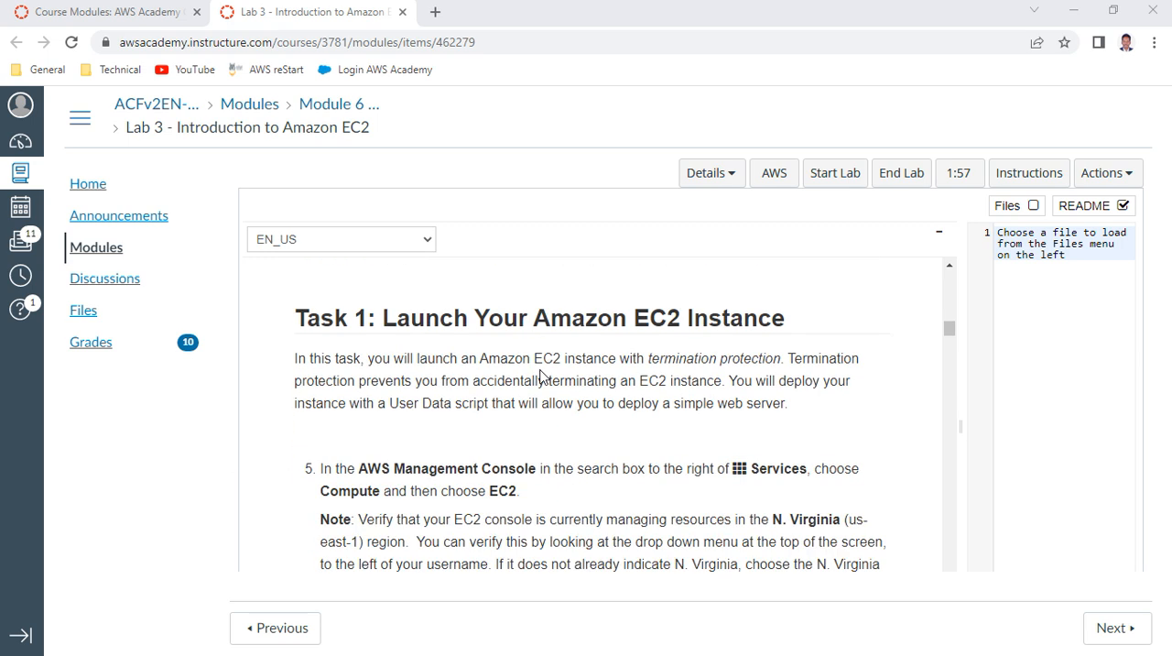
pyautogui.scroll(-1, 540, 376)
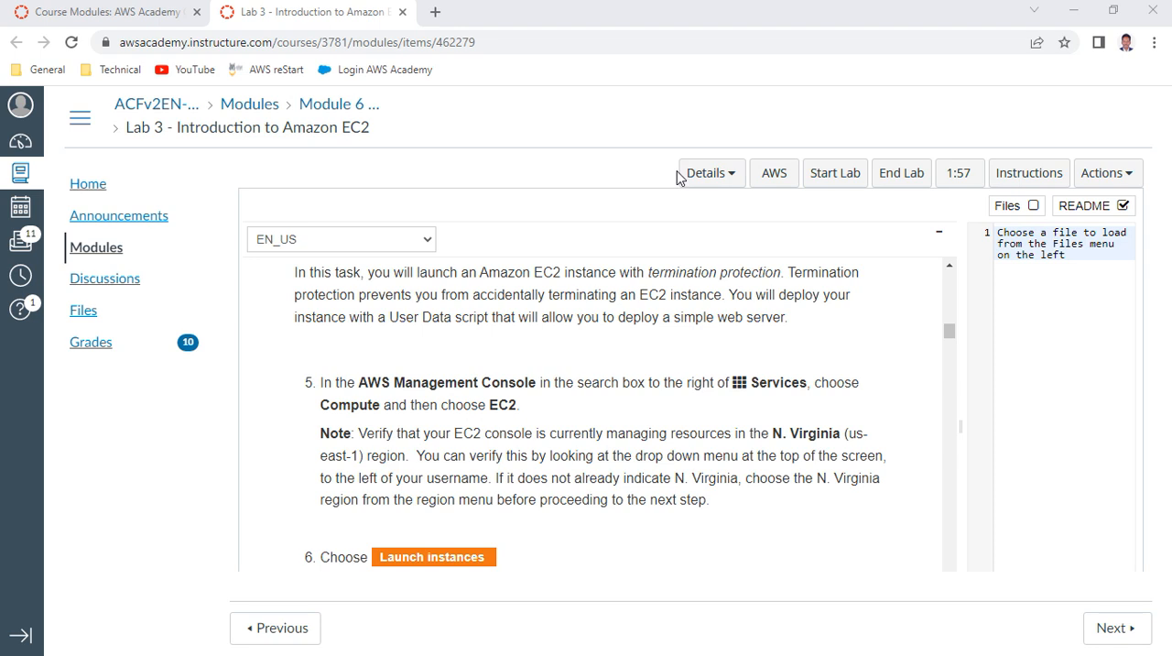
# Log out of the previous AWS session and open the AWS Management Console from the Lab 3 page
pyautogui.click(777, 174)
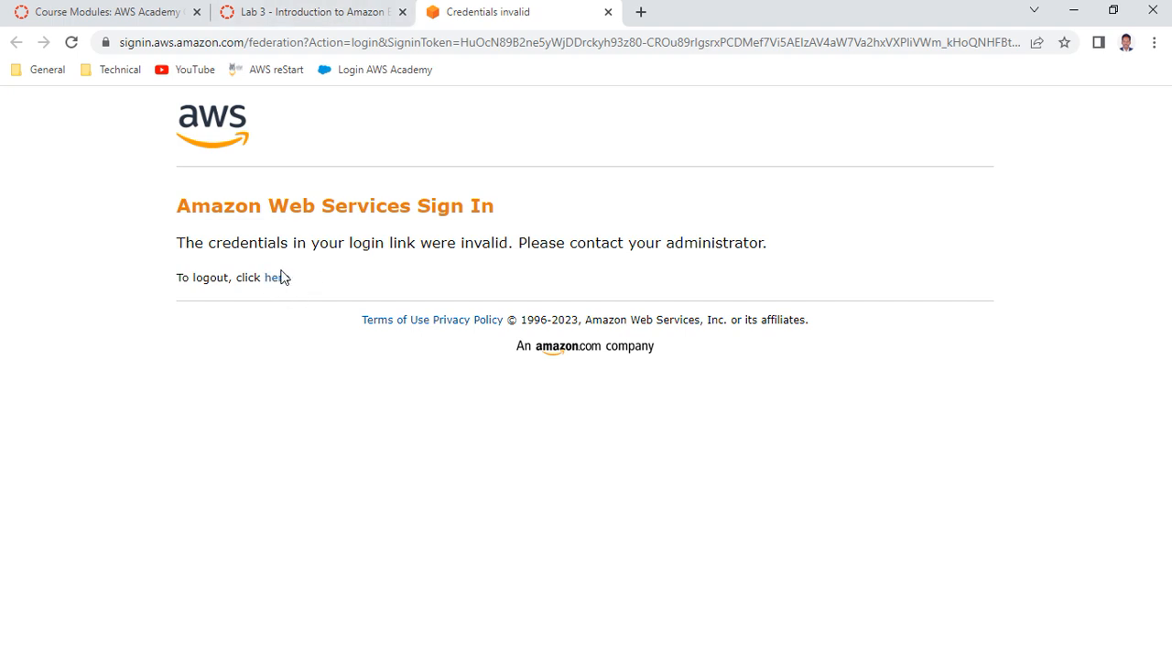
pyautogui.click(277, 281)
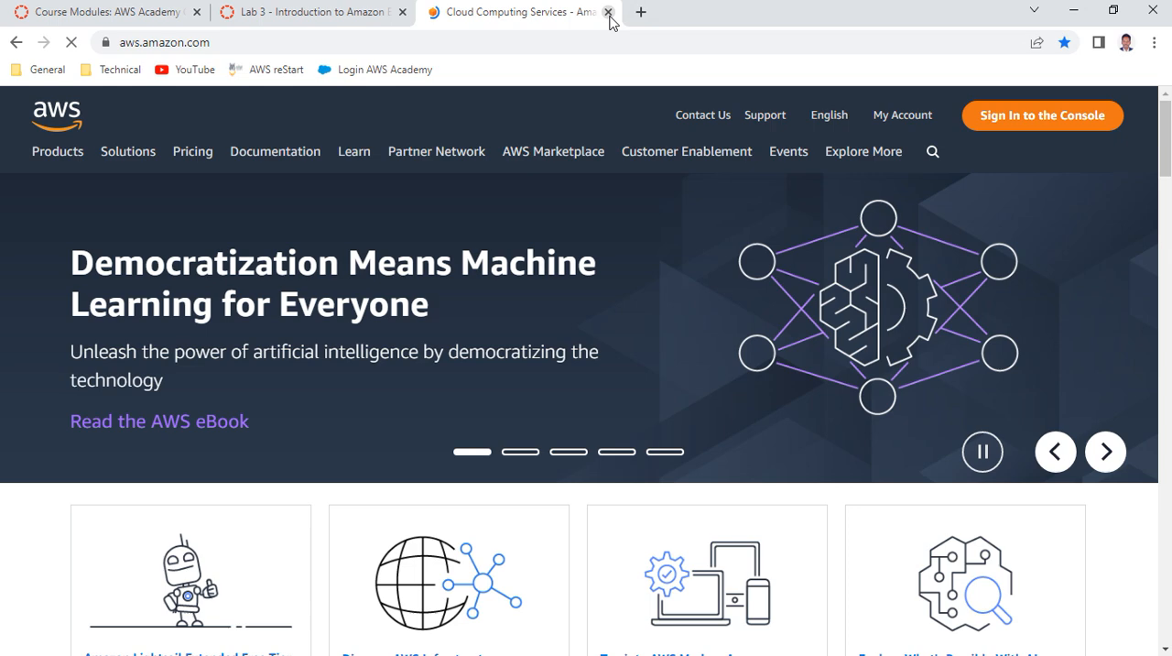
pyautogui.hotkey('ctrl', 'w')
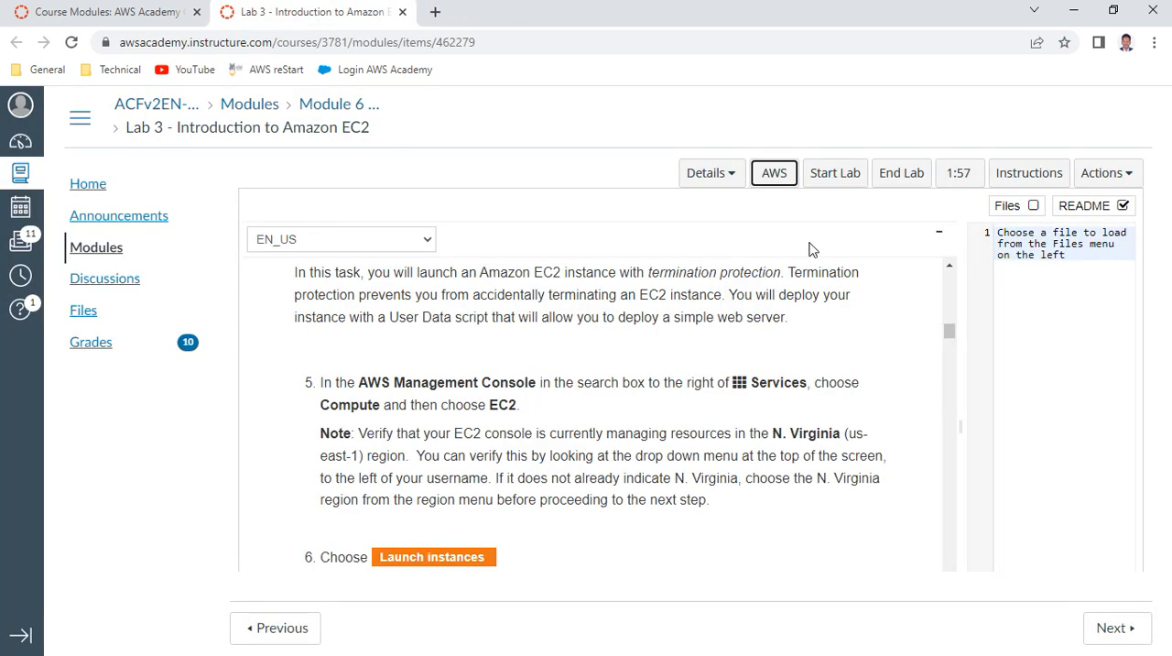
pyautogui.click(774, 174)
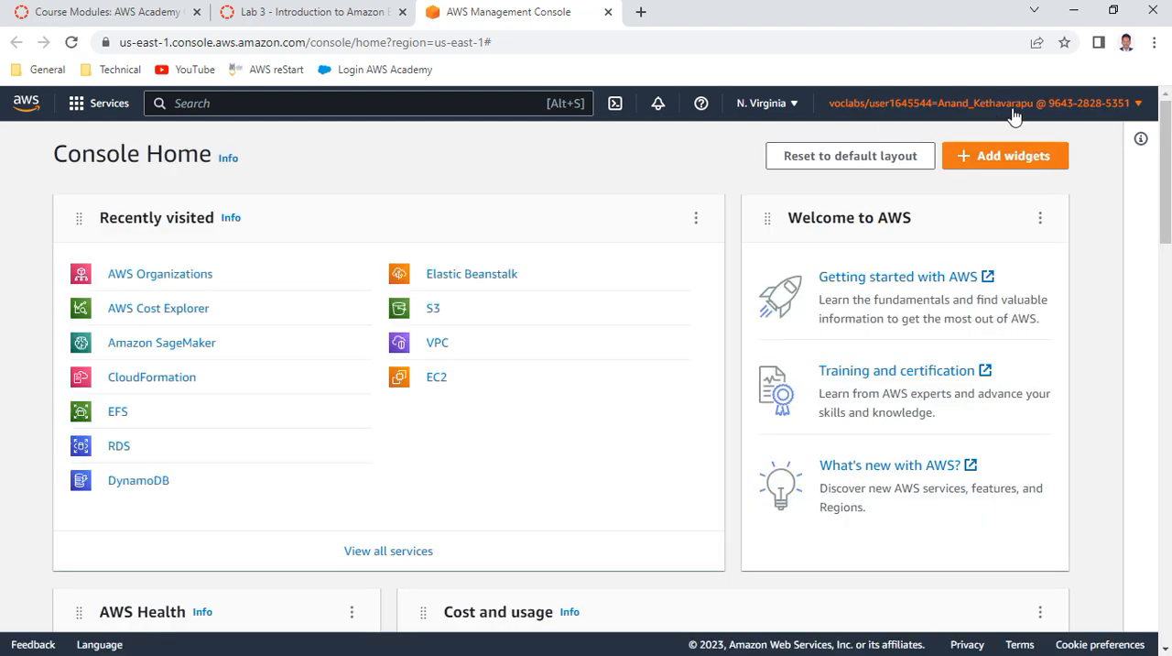
# Check the Task 1 instructions, then open EC2 in the console and start launching a new instance from the running instances list
pyautogui.click(300, 18)
pyautogui.scroll(-3, 545, 449)
pyautogui.scroll(-1, 610, 391)
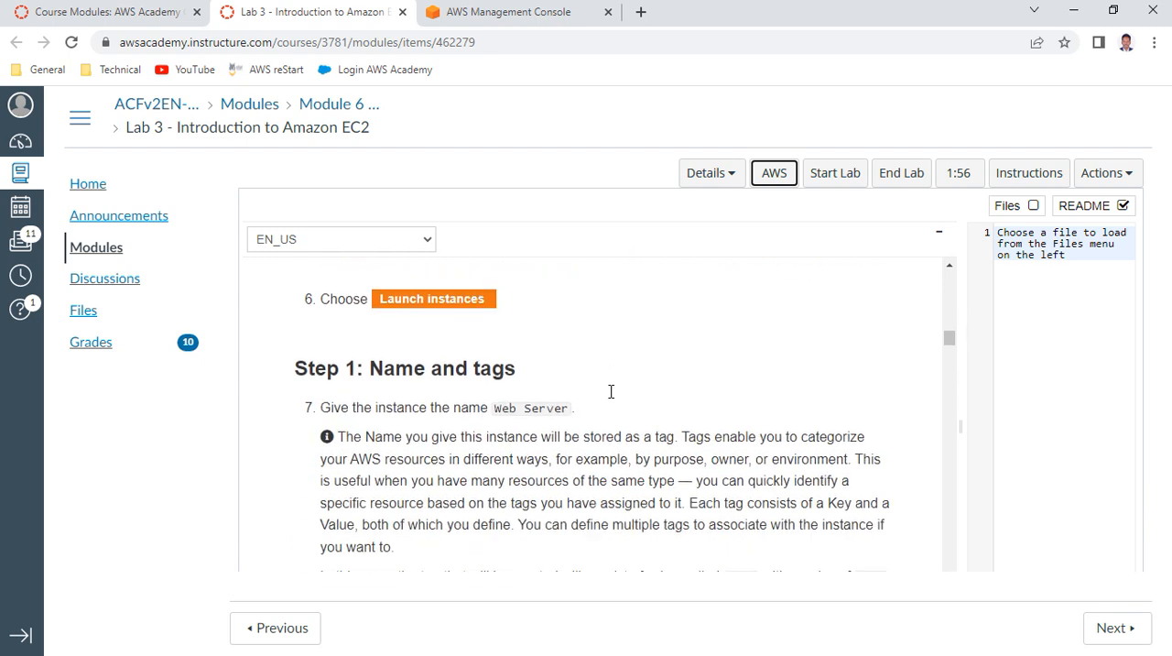
pyautogui.scroll(2, 611, 392)
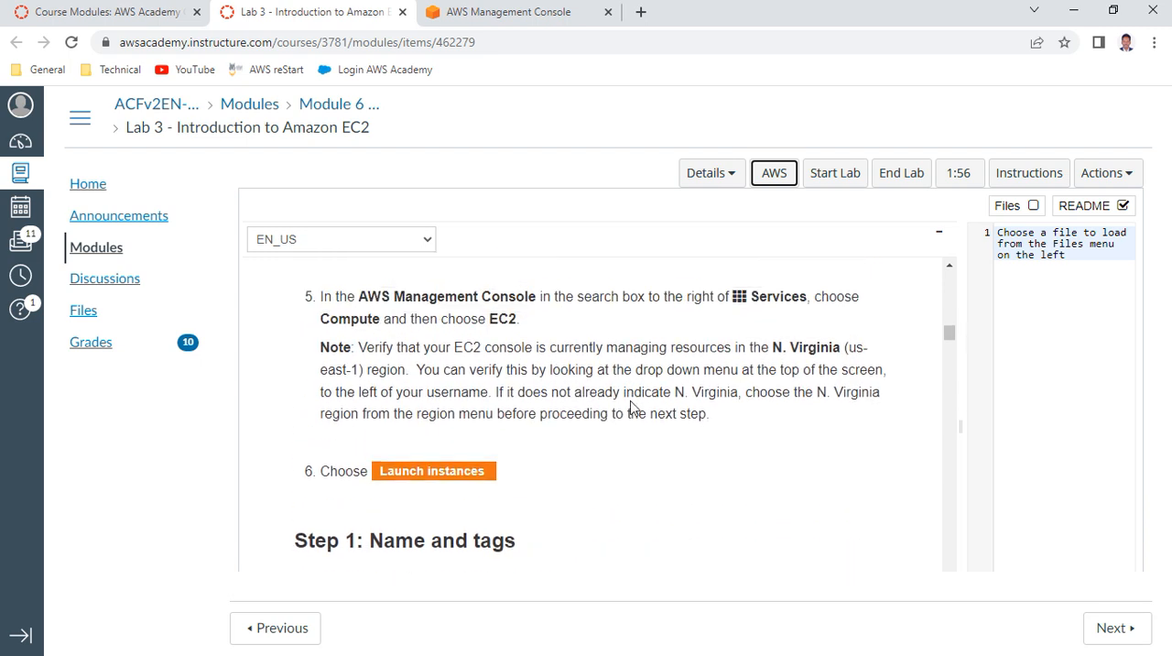
pyautogui.click(538, 12)
pyautogui.click(435, 379)
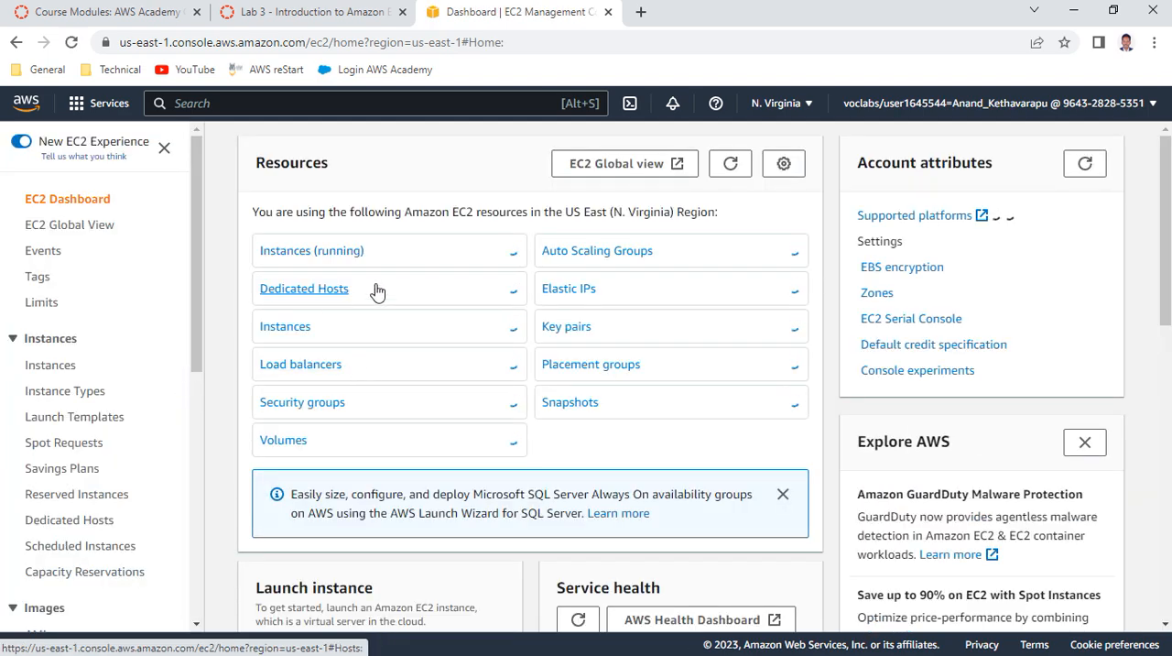
pyautogui.click(315, 251)
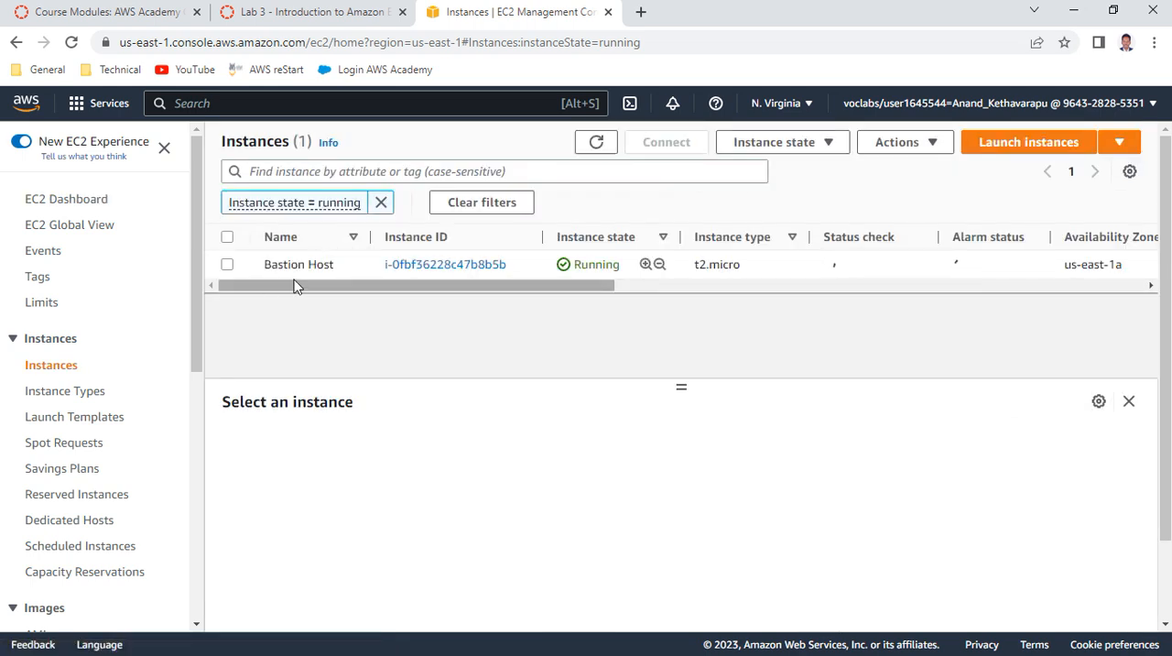
pyautogui.click(998, 144)
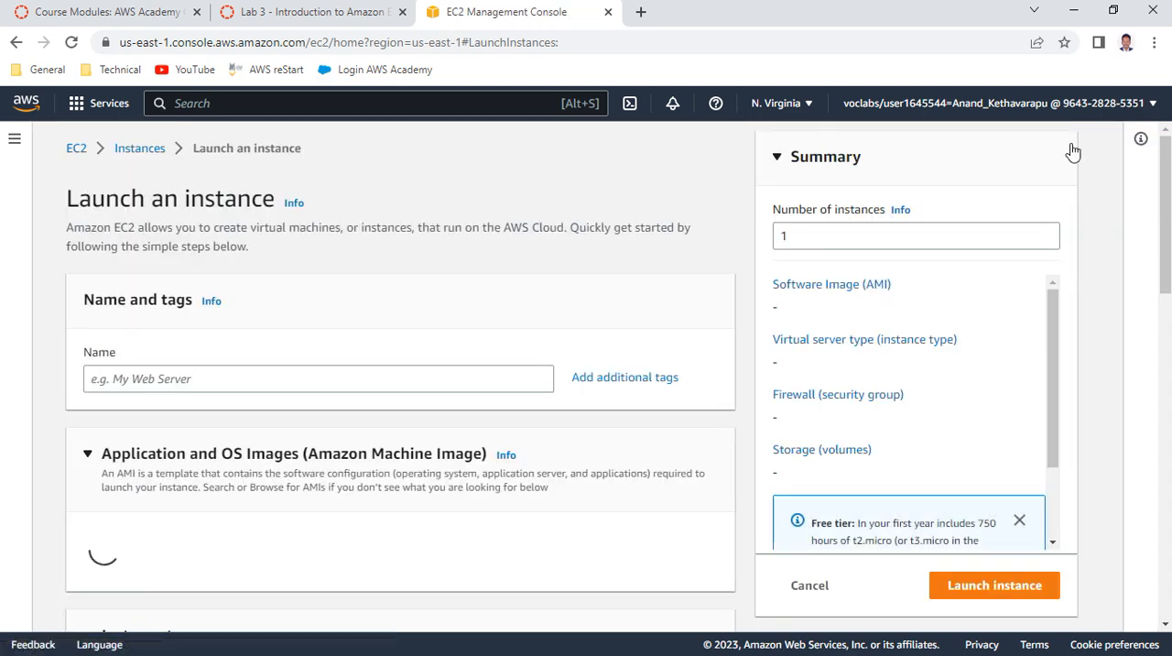
# Name the new instance Web Server, copying the name from Step 1 of the lab instructions
pyautogui.click(159, 378)
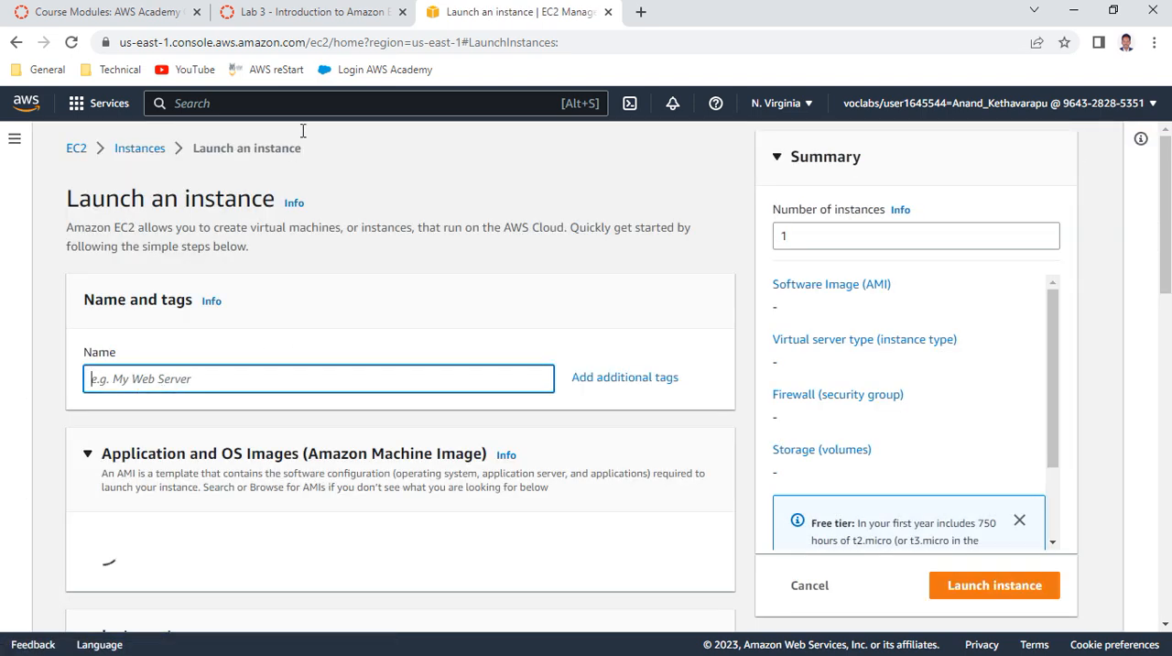
pyautogui.click(315, 12)
pyautogui.scroll(-3, 510, 406)
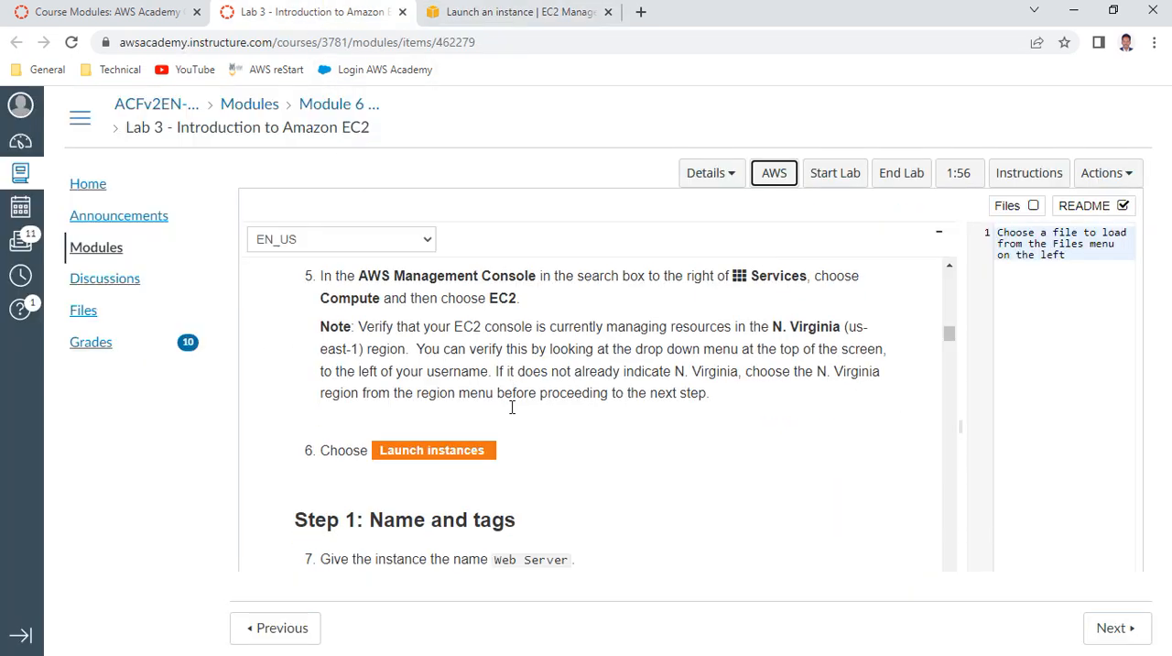
pyautogui.moveTo(494, 321); pyautogui.dragTo(579, 329)
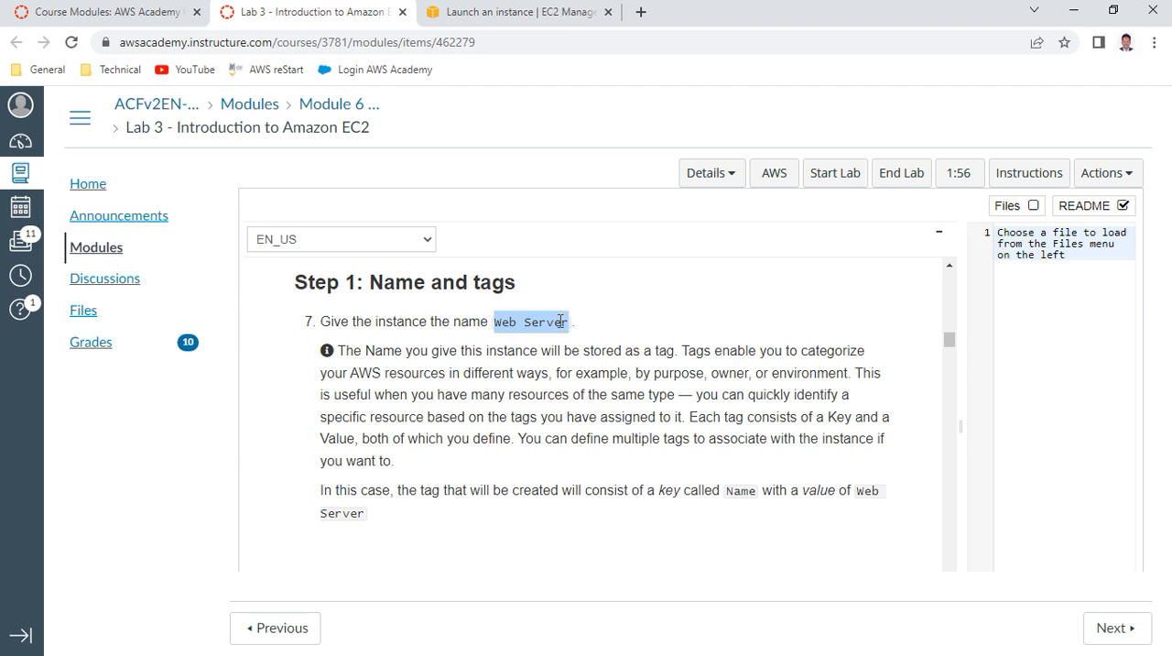
pyautogui.rightClick(561, 321)
pyautogui.click(579, 333)
pyautogui.click(490, 11)
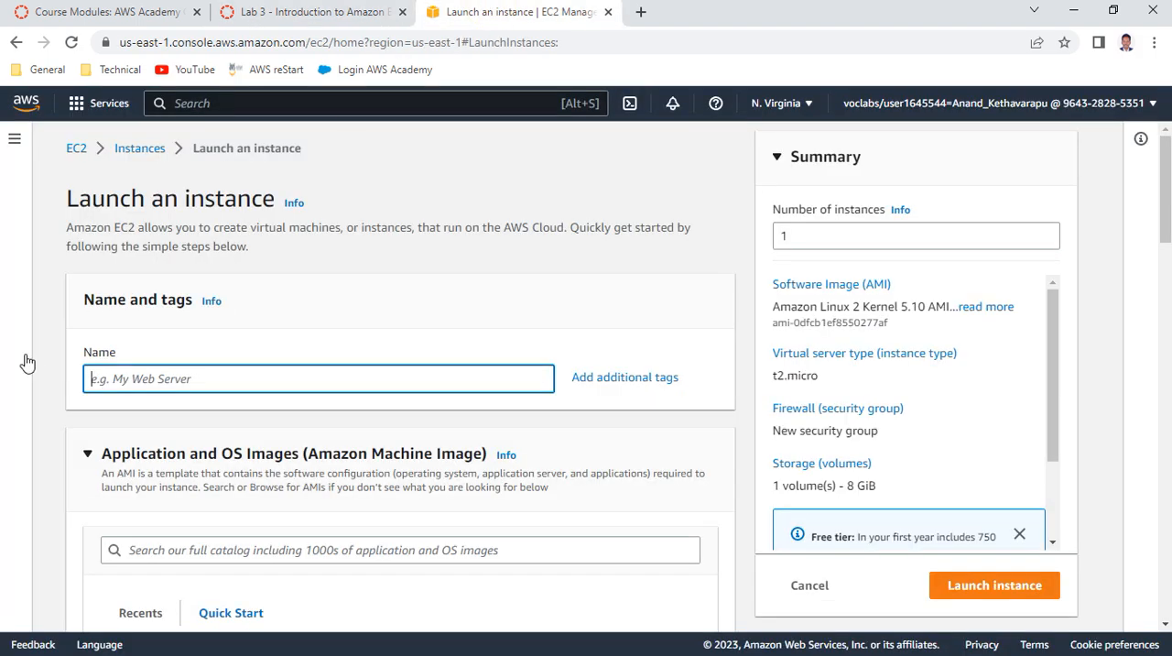
pyautogui.rightClick(139, 384)
pyautogui.click(180, 518)
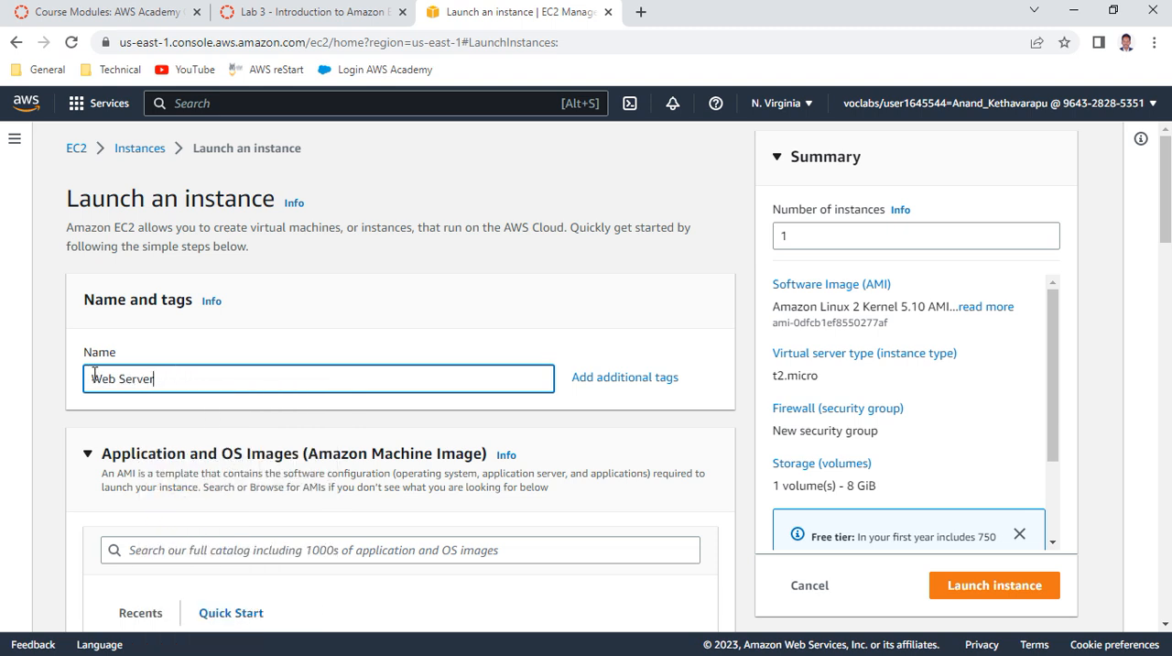
# Review the default Amazon Linux image settings and read the lab instructions on the AMI, instance type and key pair
pyautogui.scroll(-5, 296, 437)
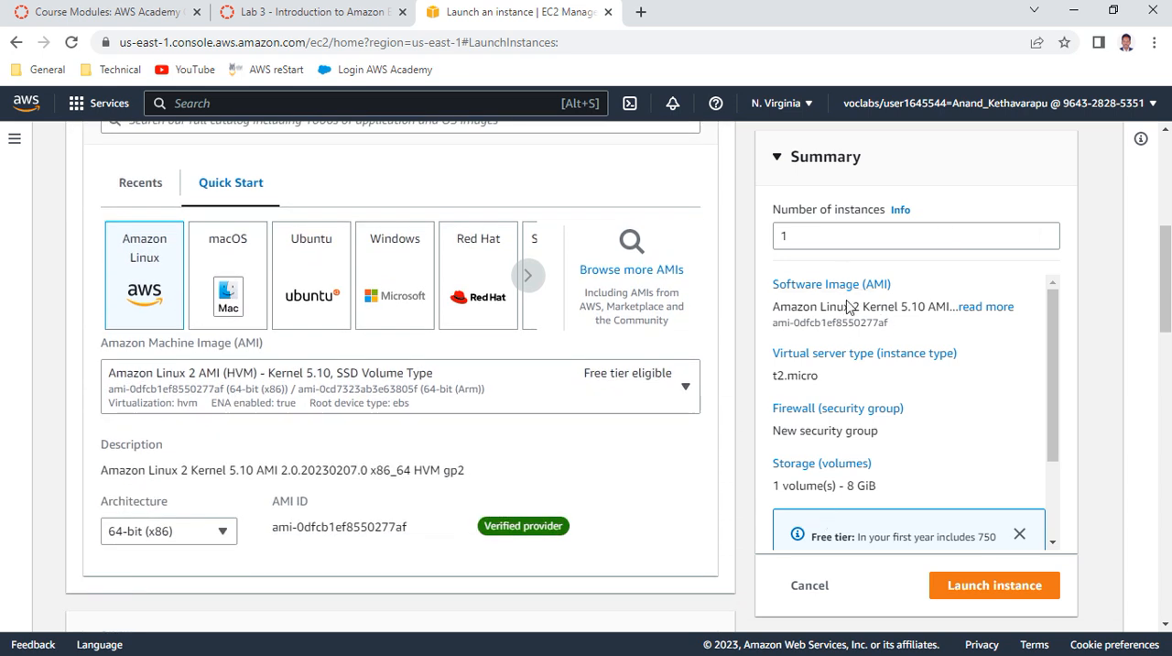
pyautogui.scroll(-2, 855, 412)
pyautogui.scroll(2, 855, 412)
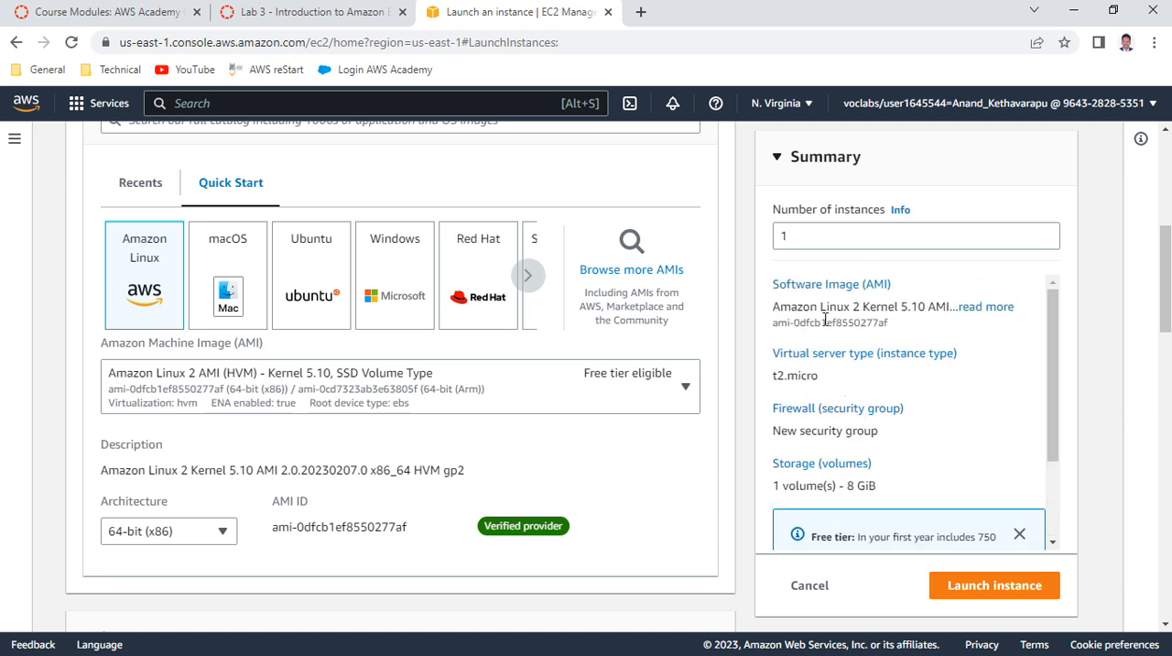
pyautogui.click(321, 13)
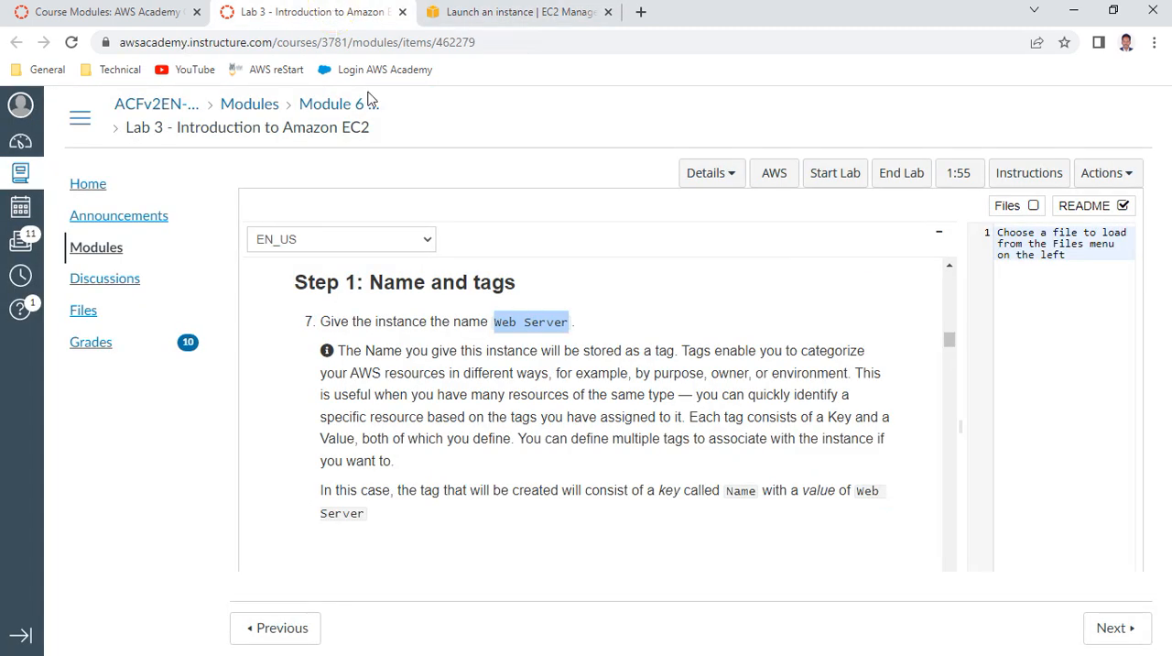
pyautogui.scroll(-3, 509, 351)
pyautogui.scroll(-1, 509, 351)
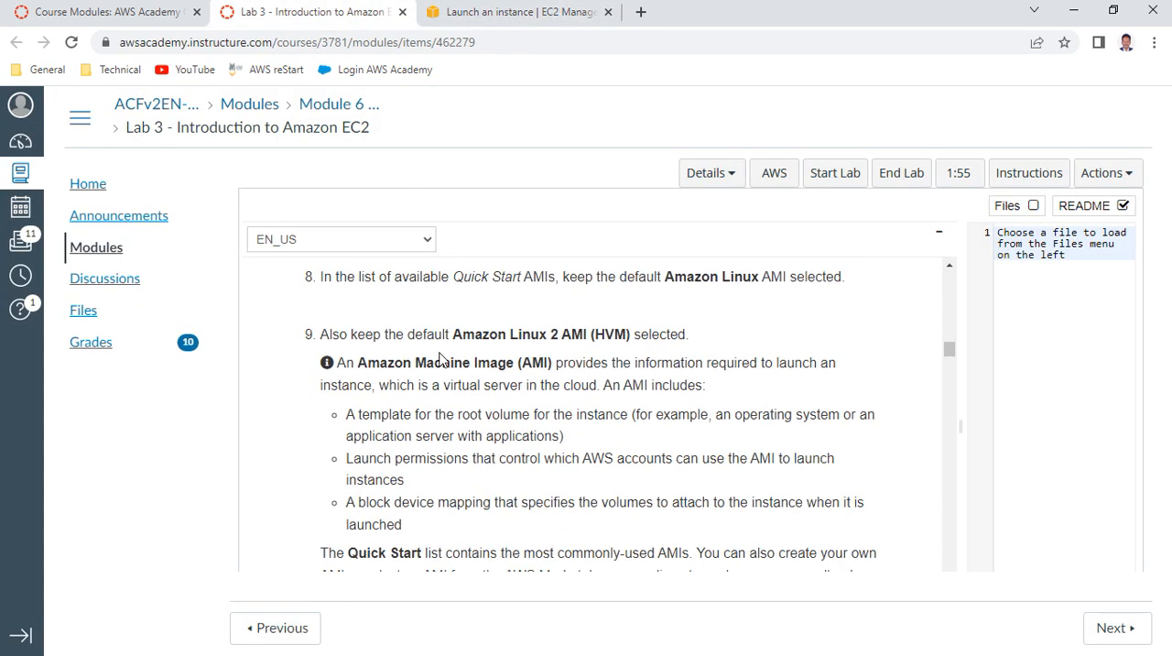
pyautogui.moveTo(436, 358); pyautogui.dragTo(553, 367)
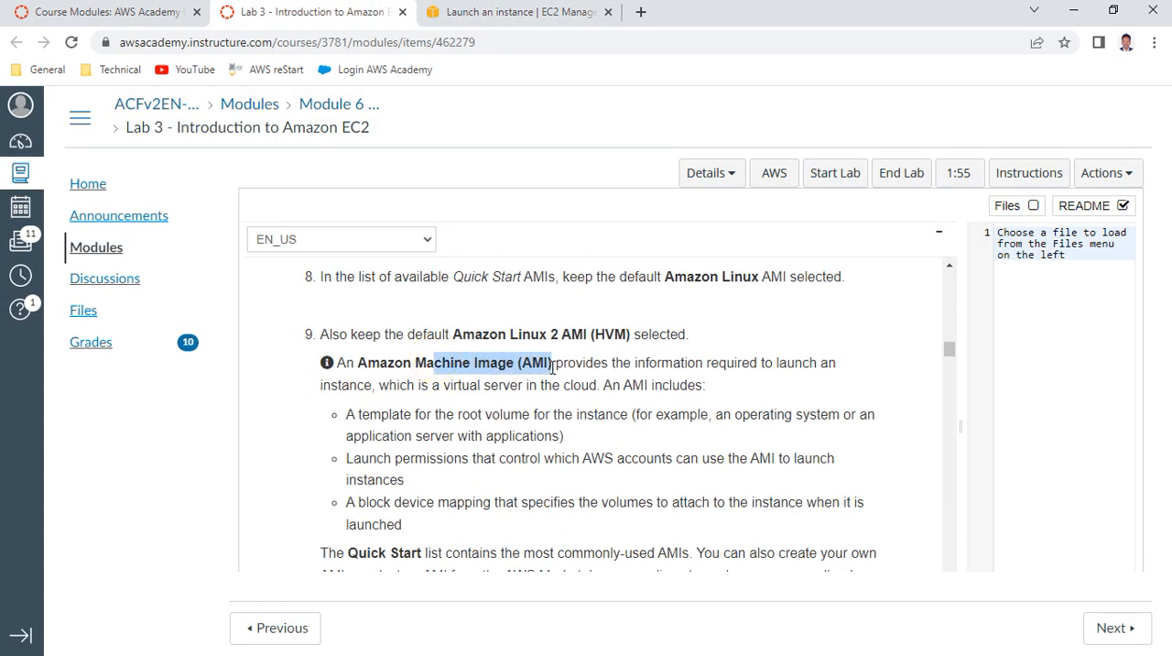
pyautogui.moveTo(509, 333); pyautogui.dragTo(611, 327)
pyautogui.scroll(-2, 600, 407)
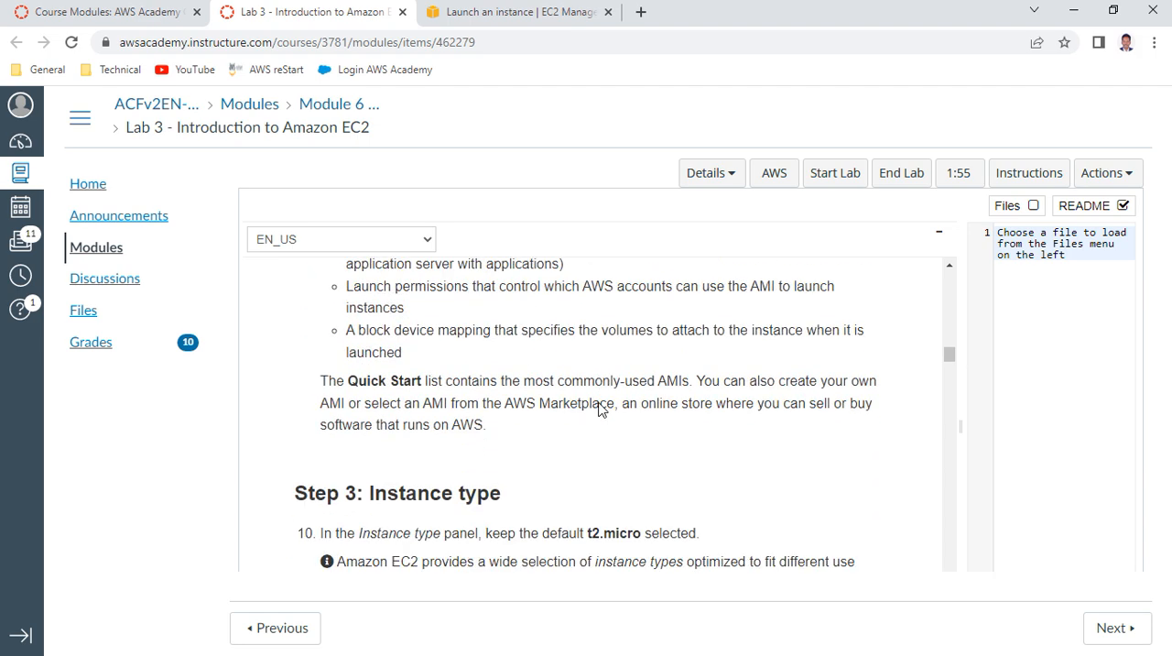
pyautogui.scroll(-2, 600, 407)
pyautogui.moveTo(588, 361); pyautogui.dragTo(679, 361)
pyautogui.scroll(-3, 575, 432)
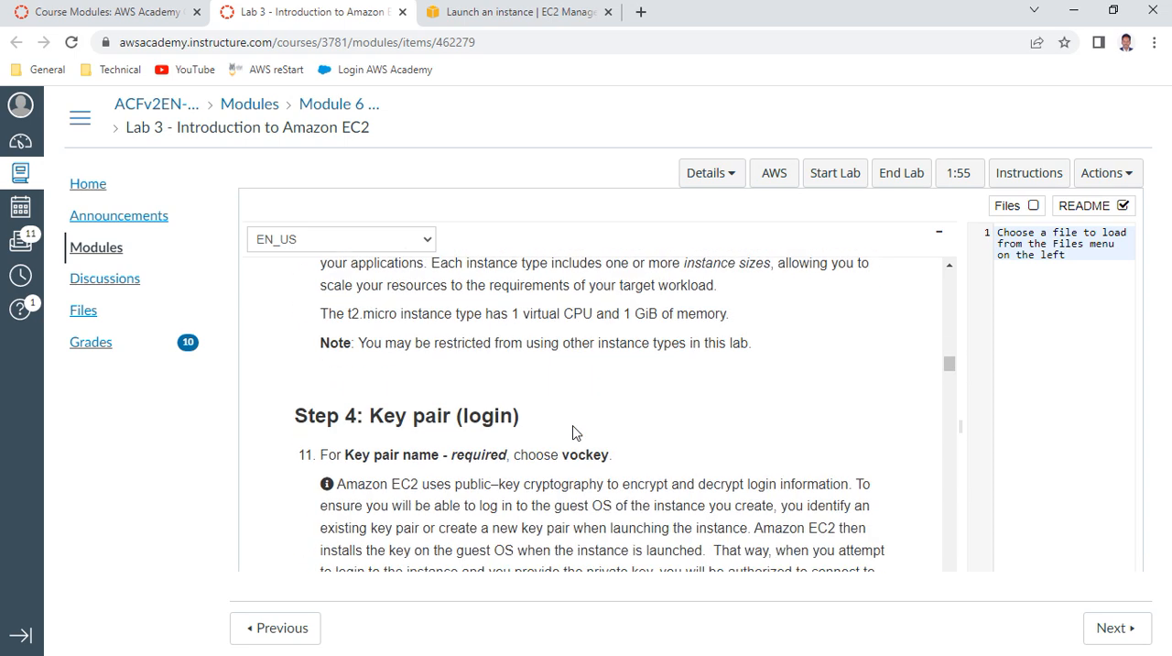
# Inspect the instance type choices in the launch form, keeping t2.micro selected
pyautogui.click(475, 19)
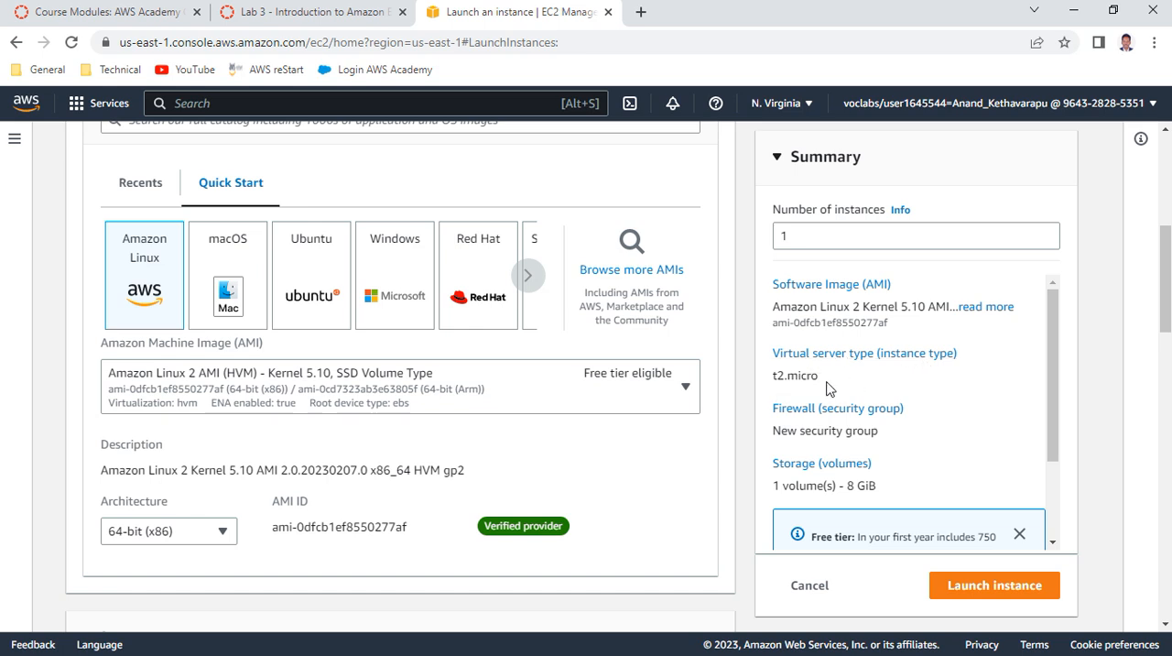
pyautogui.scroll(-4, 406, 503)
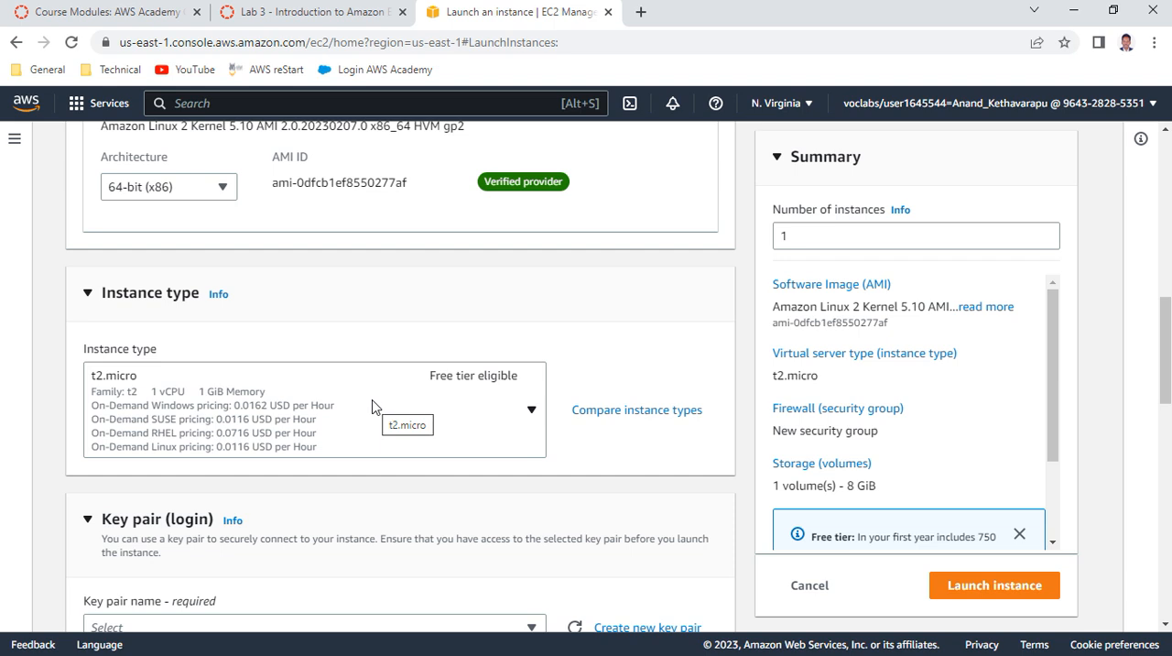
pyautogui.click(462, 412)
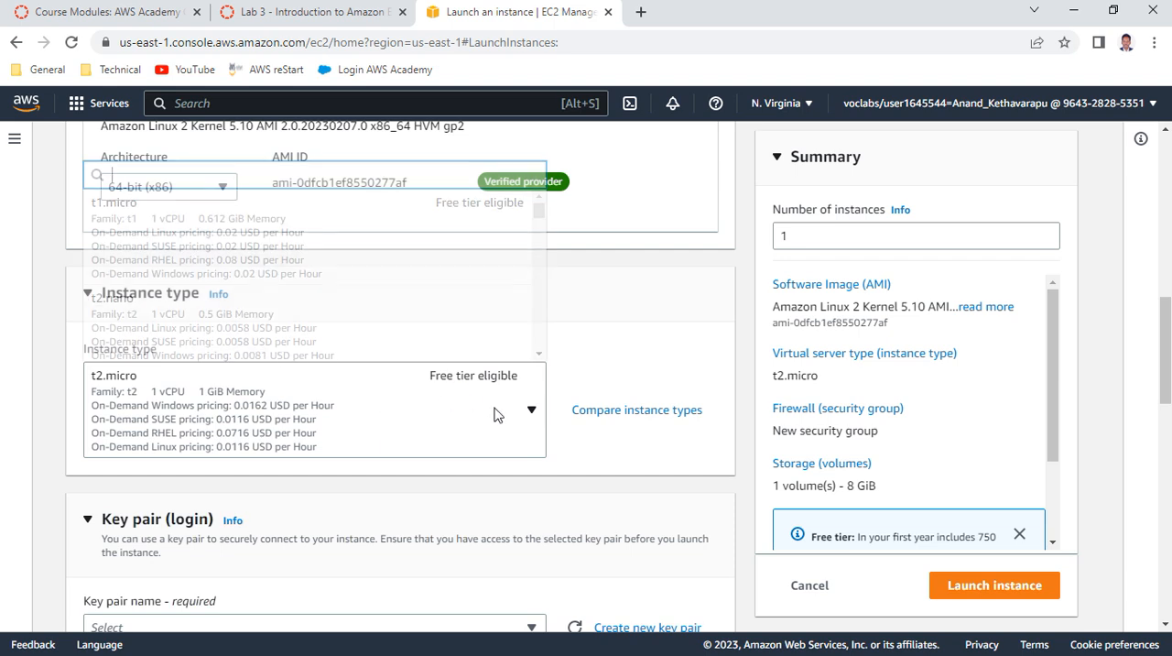
pyautogui.click(339, 404)
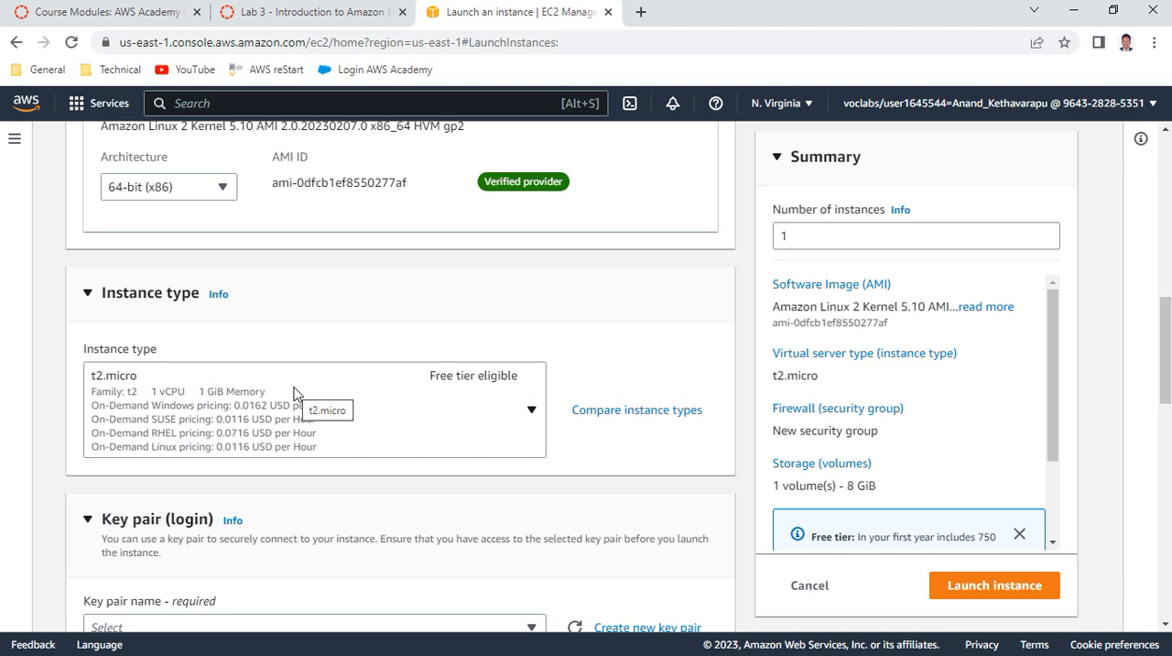
# Select vockey as the key pair for the new instance
pyautogui.scroll(-2, 320, 385)
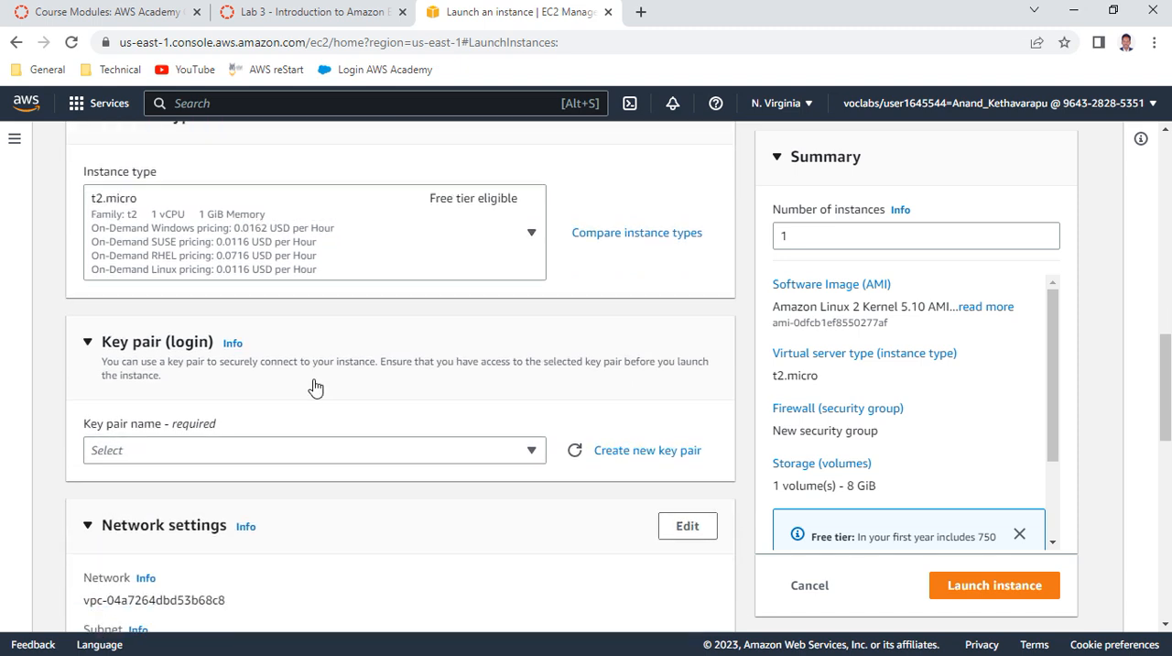
pyautogui.scroll(-1, 315, 388)
pyautogui.click(160, 372)
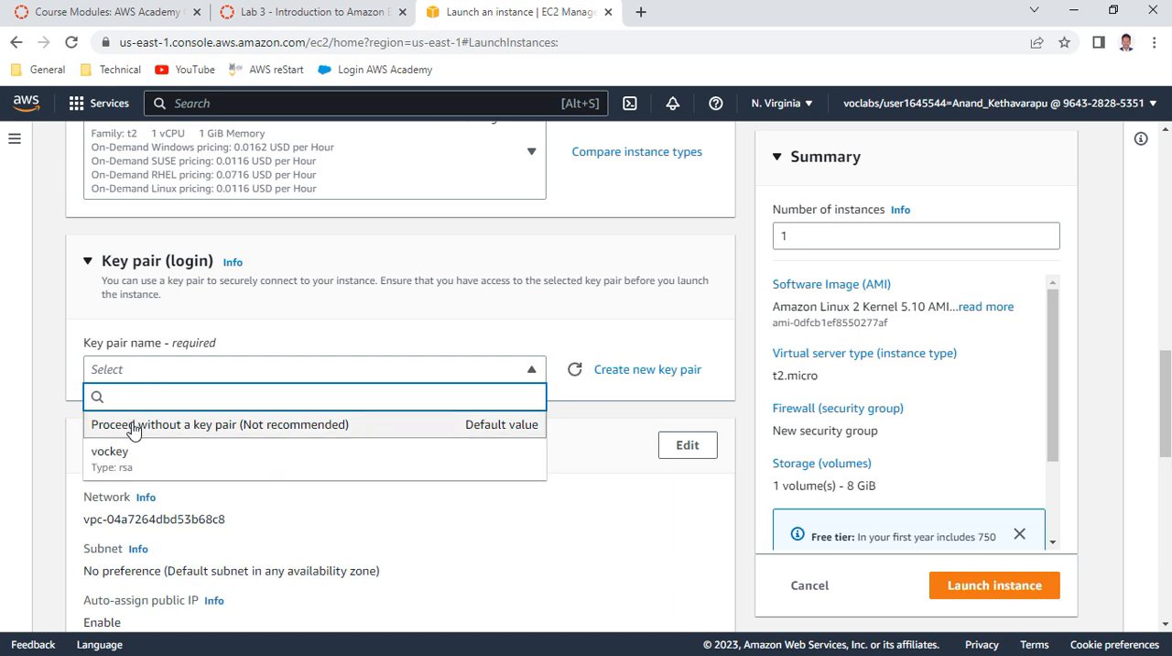
pyautogui.click(128, 453)
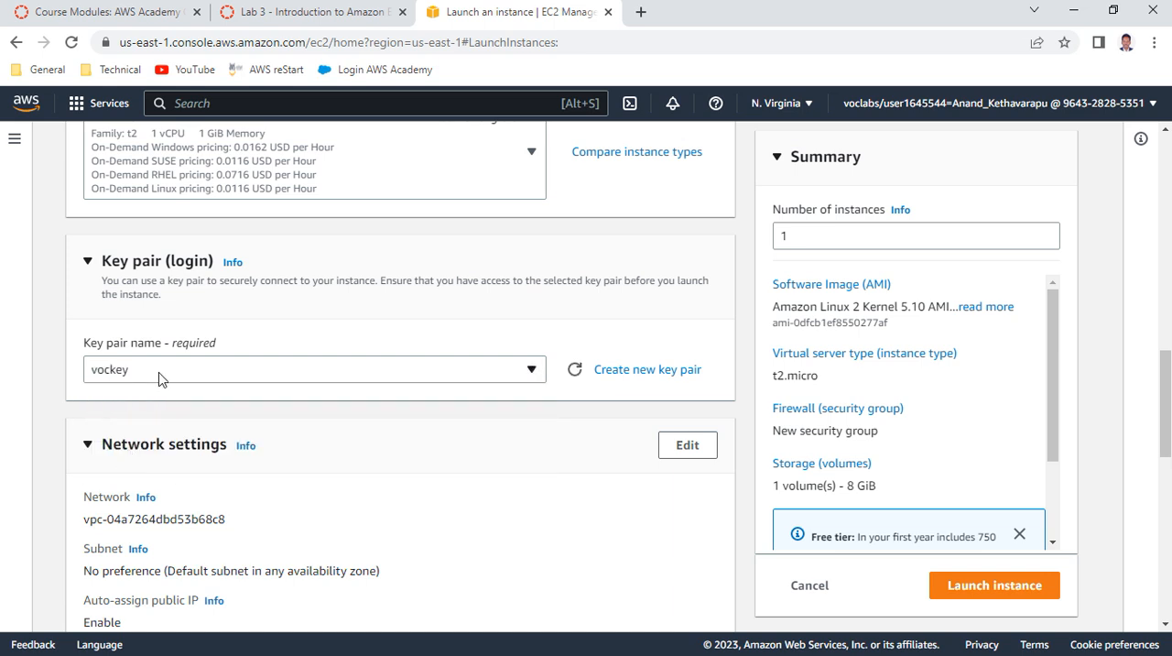
# Read Step 5 of the lab instructions on network settings, covering the VPC choice and the default subnet
pyautogui.scroll(-1, 362, 437)
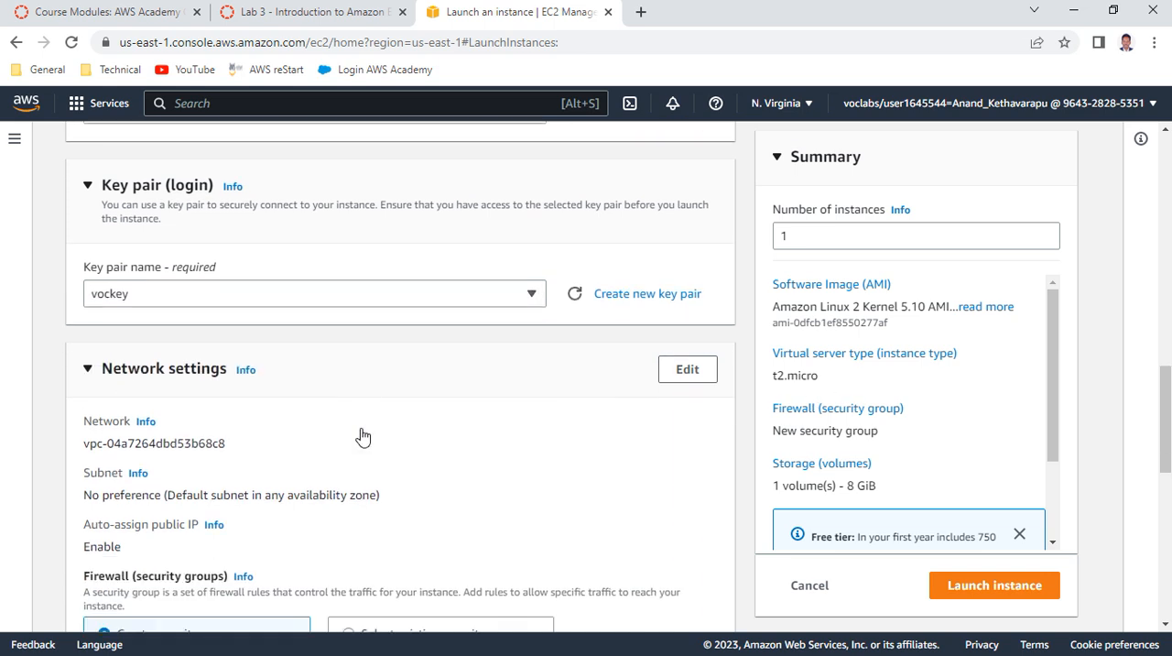
pyautogui.scroll(-2, 362, 437)
pyautogui.click(295, 17)
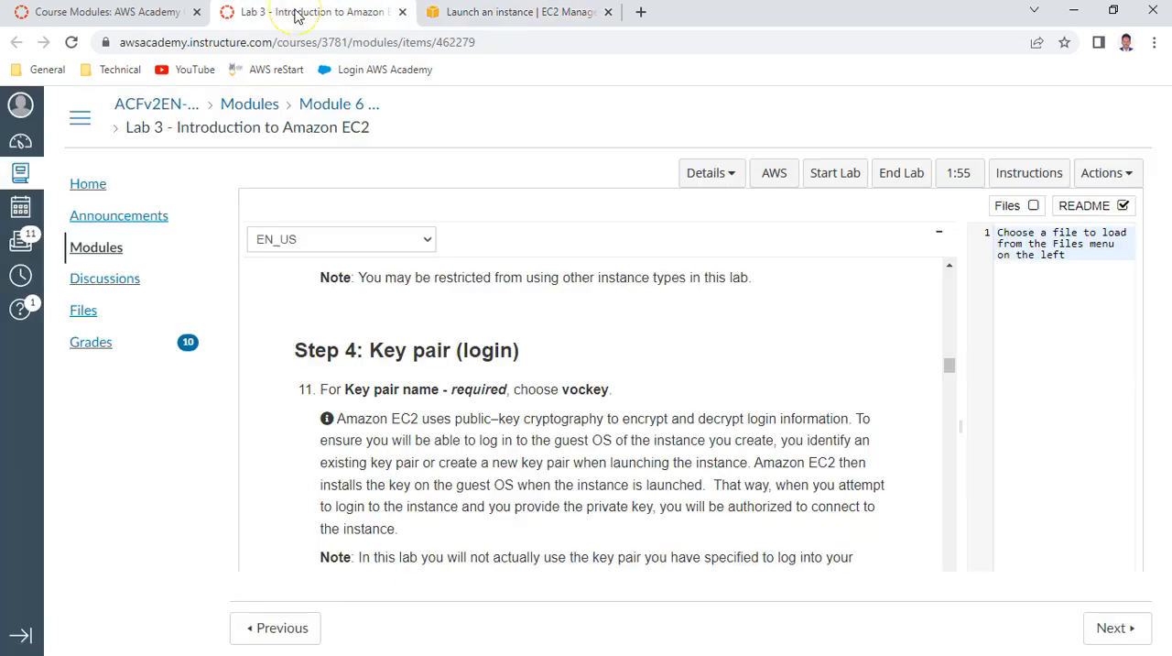
pyautogui.scroll(-3, 429, 371)
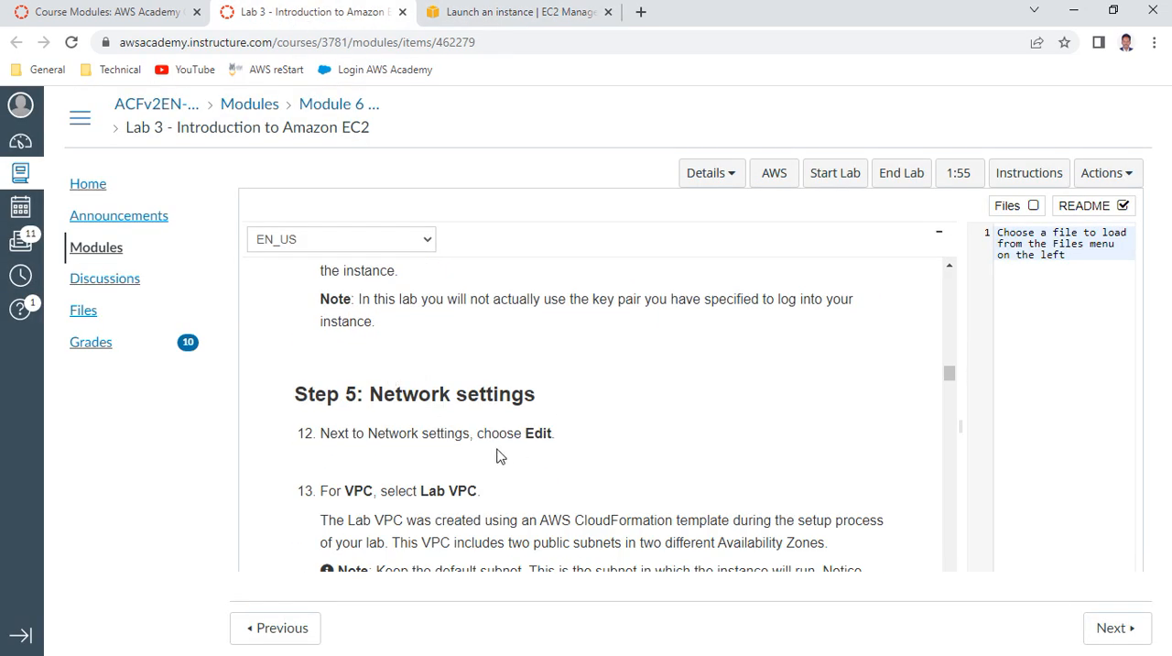
pyautogui.moveTo(418, 492); pyautogui.dragTo(513, 498)
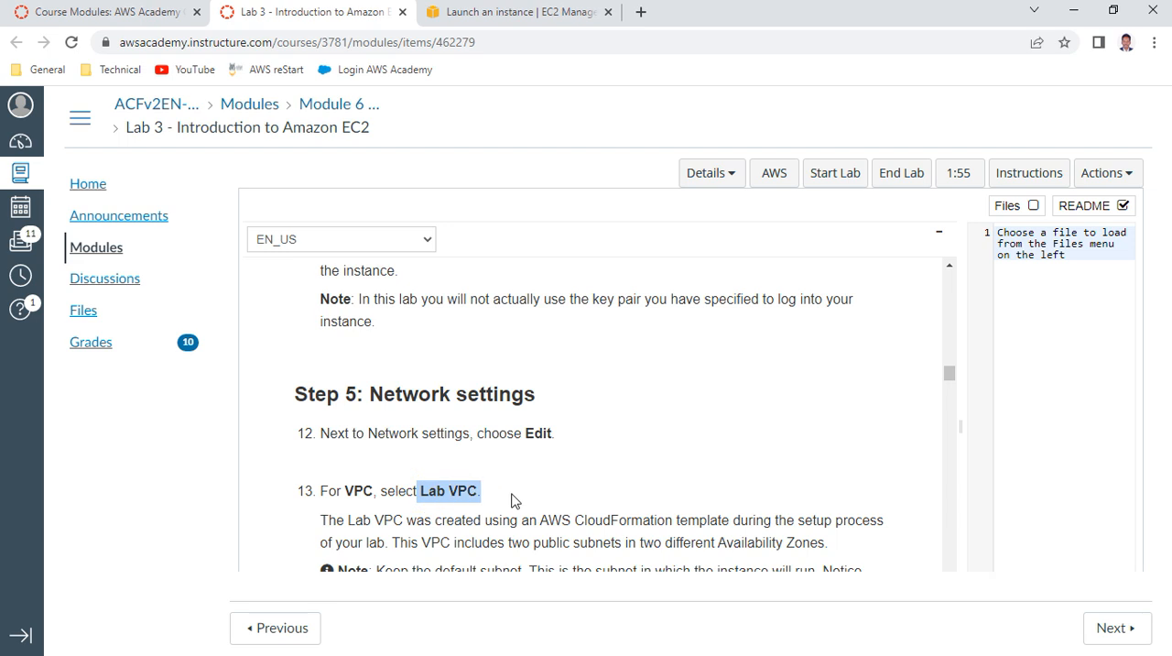
pyautogui.scroll(-2, 512, 497)
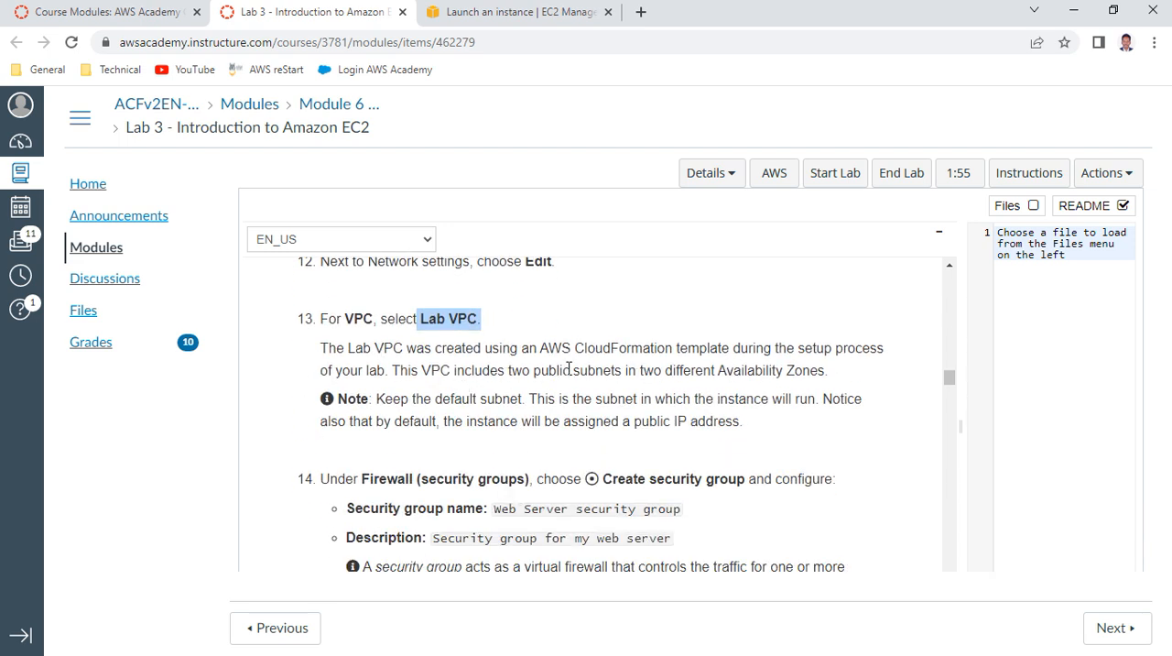
pyautogui.moveTo(509, 369); pyautogui.dragTo(839, 372)
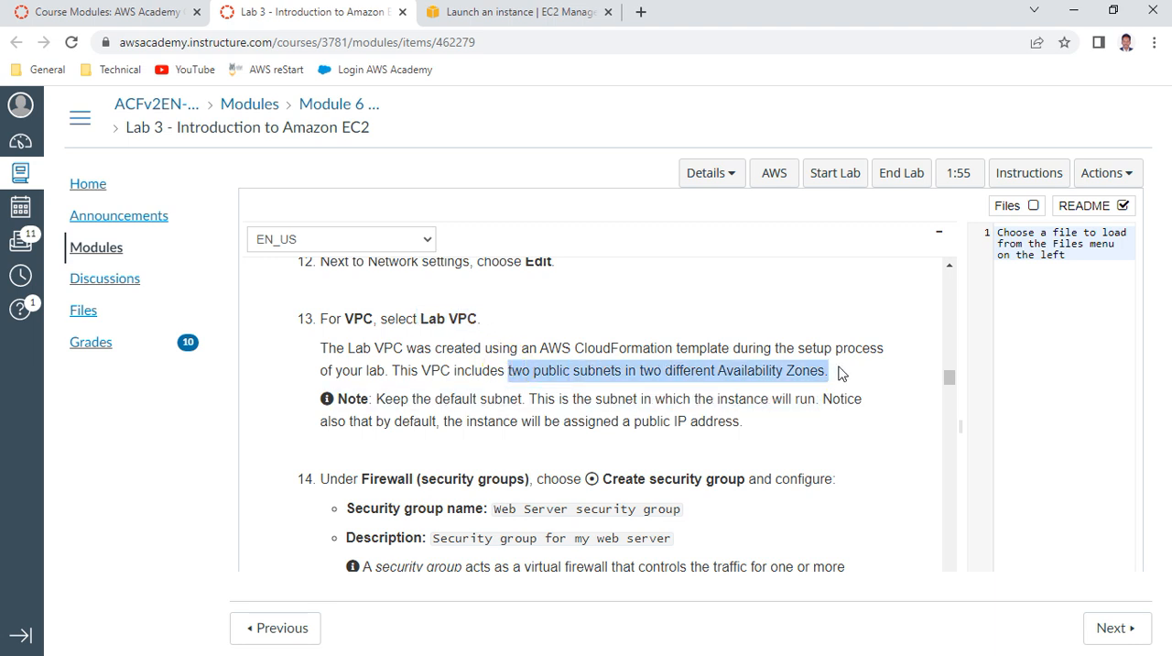
pyautogui.doubleClick(502, 399)
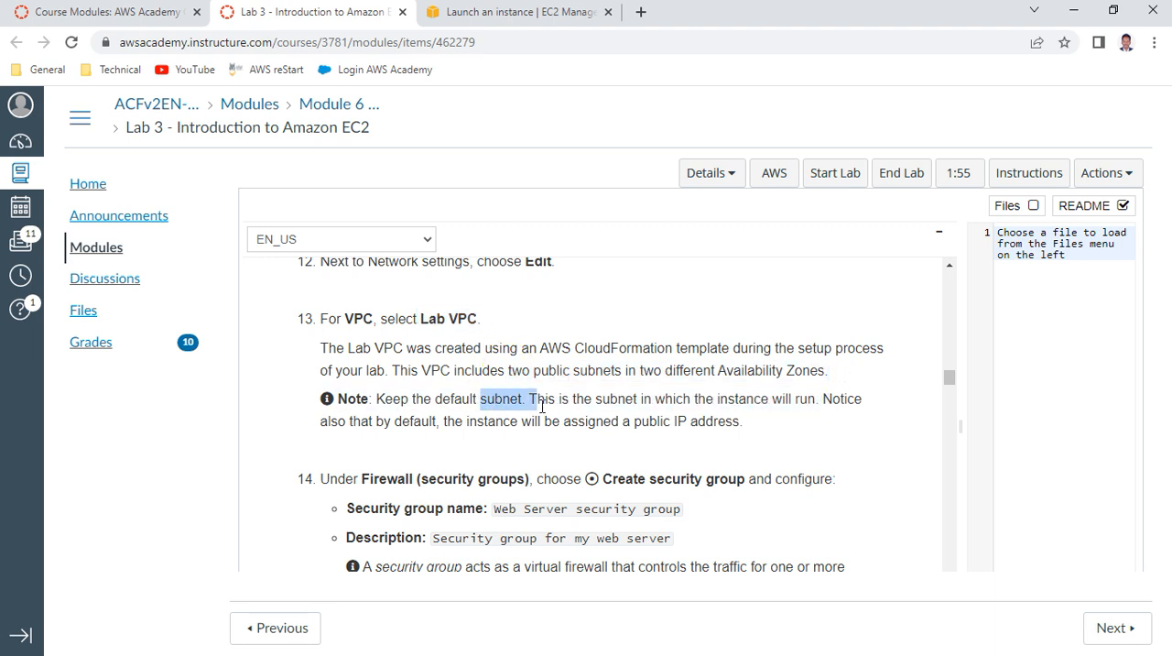
# Open the instance's network settings for editing and select Lab VPC as the VPC
pyautogui.click(561, 19)
pyautogui.scroll(-4, 305, 458)
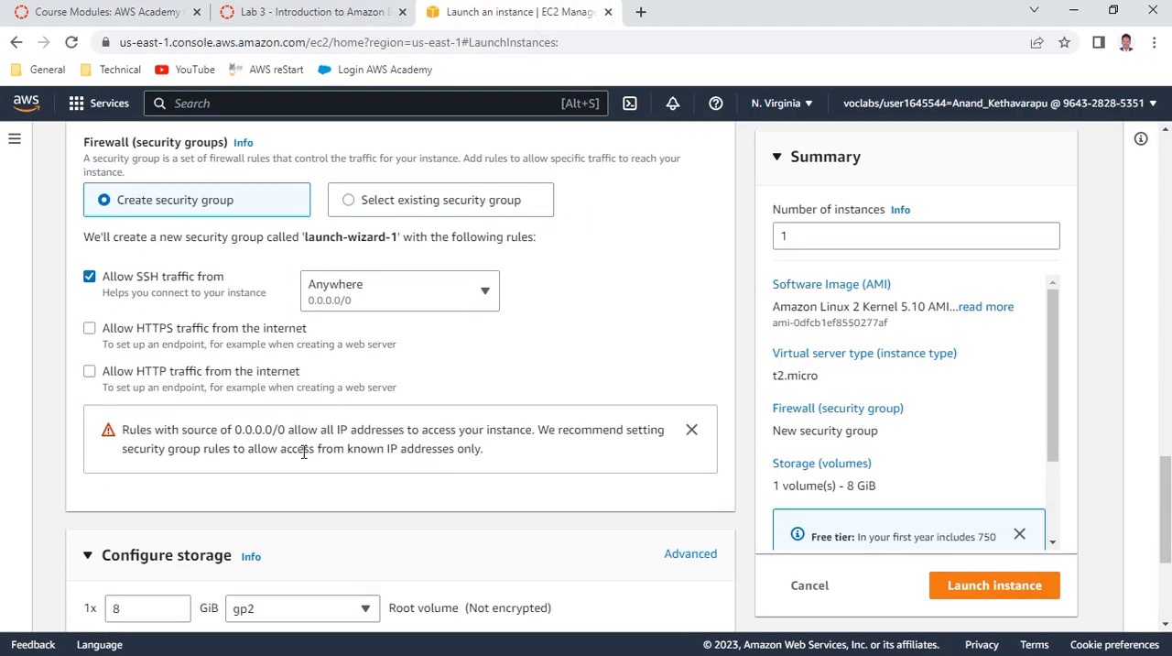
pyautogui.scroll(3, 305, 458)
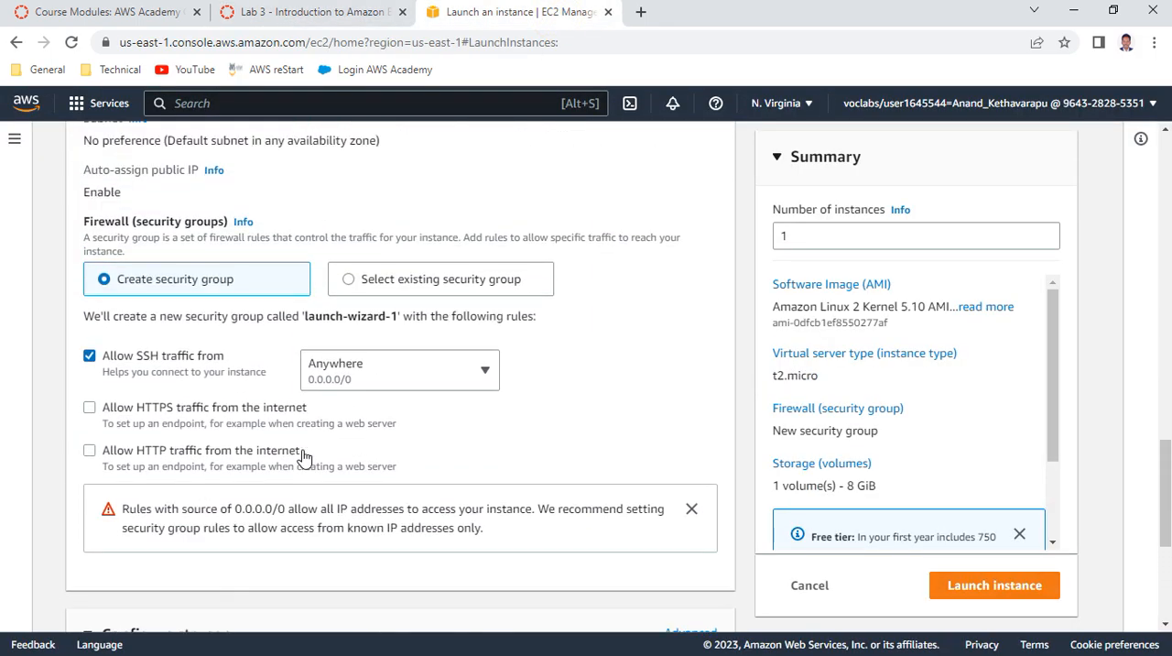
pyautogui.click(689, 184)
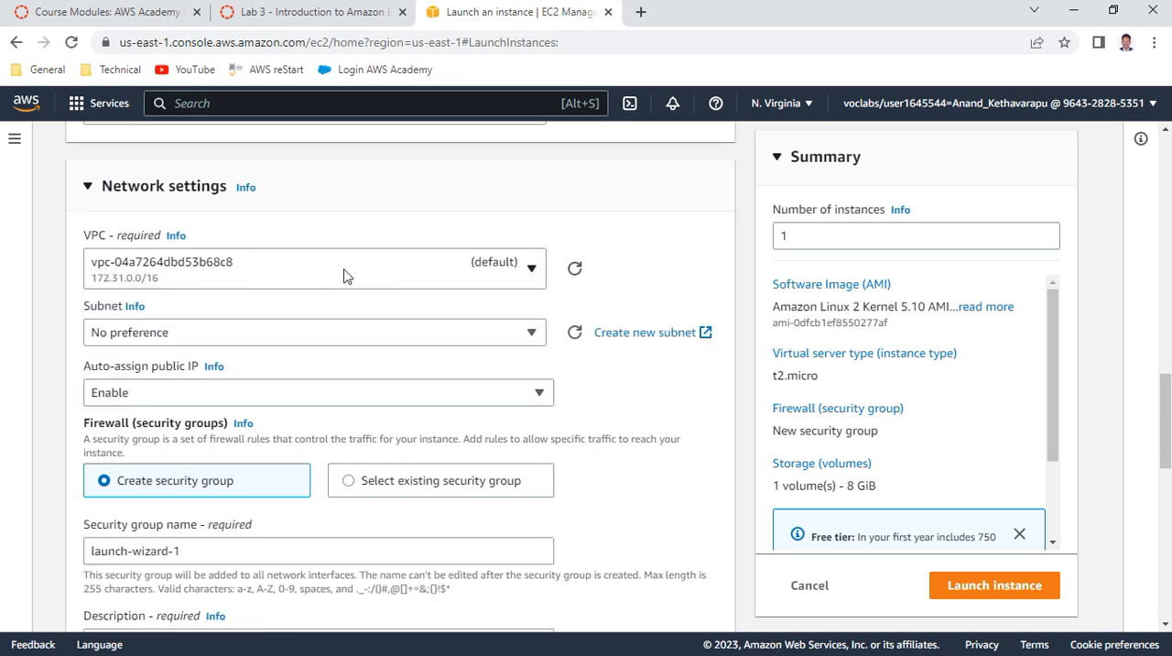
pyautogui.click(513, 269)
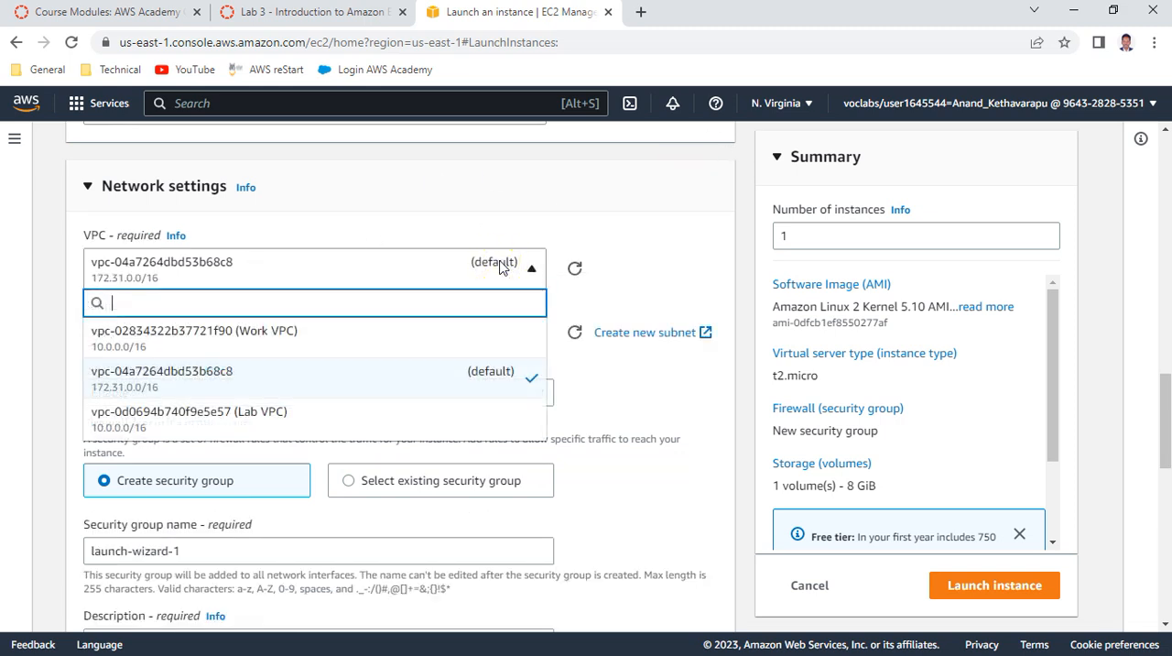
pyautogui.click(234, 414)
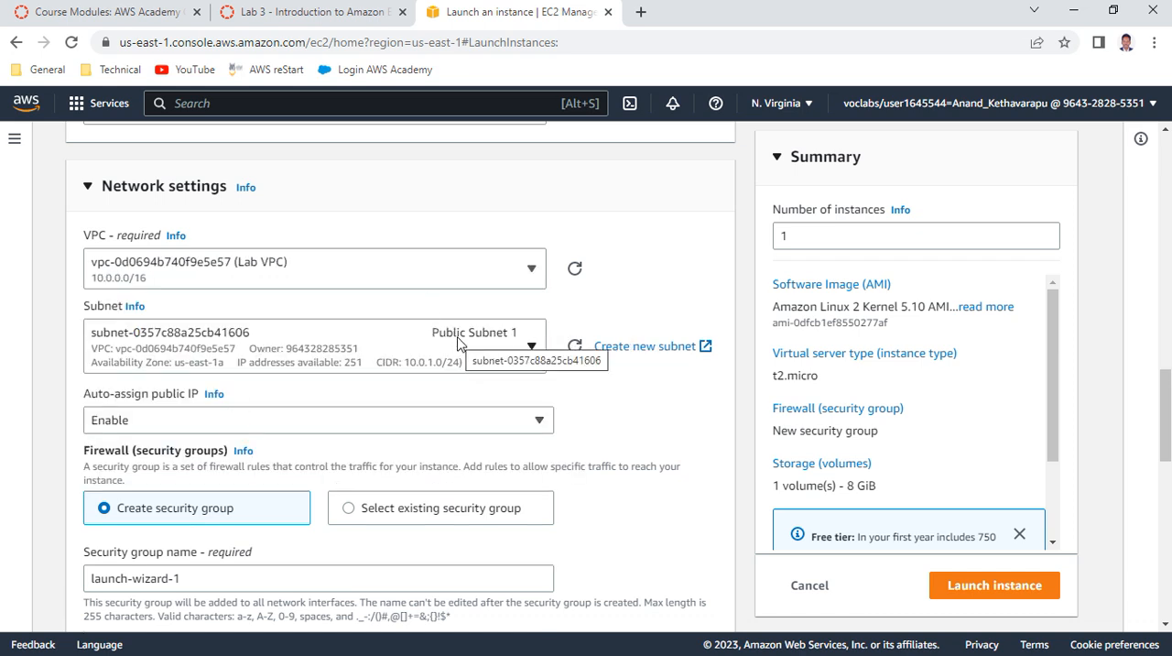
# Name the new security group Web Server security group, copying the name from item 14 of the lab instructions
pyautogui.scroll(-2, 229, 293)
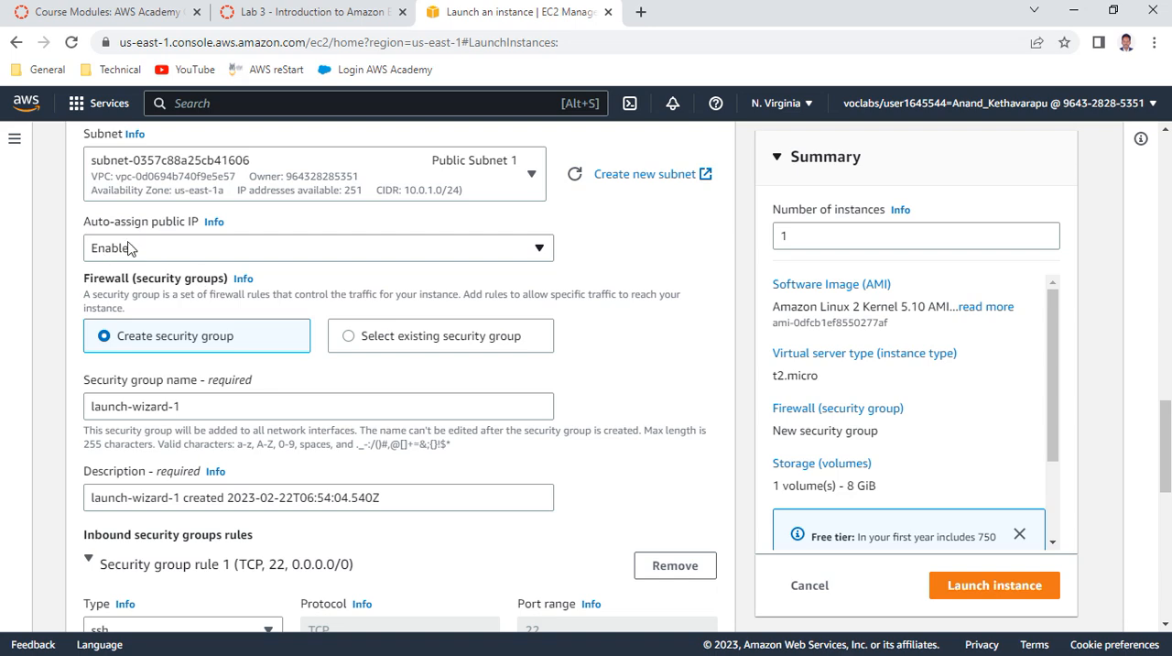
pyautogui.scroll(-1, 188, 274)
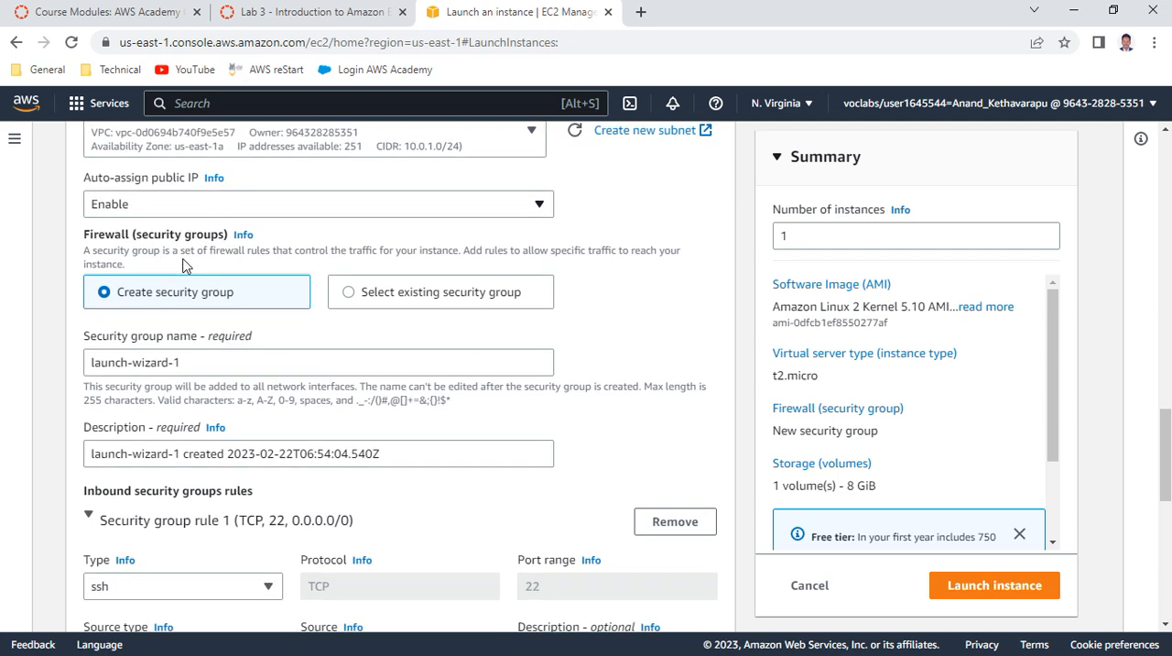
pyautogui.click(320, 13)
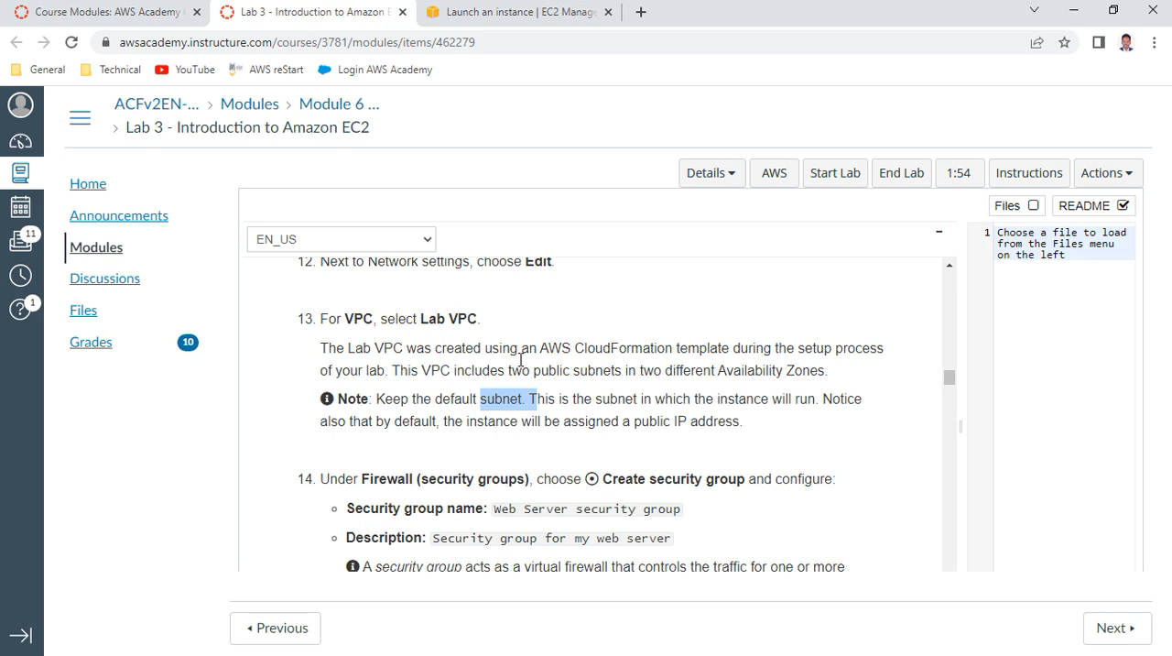
pyautogui.scroll(-1, 669, 449)
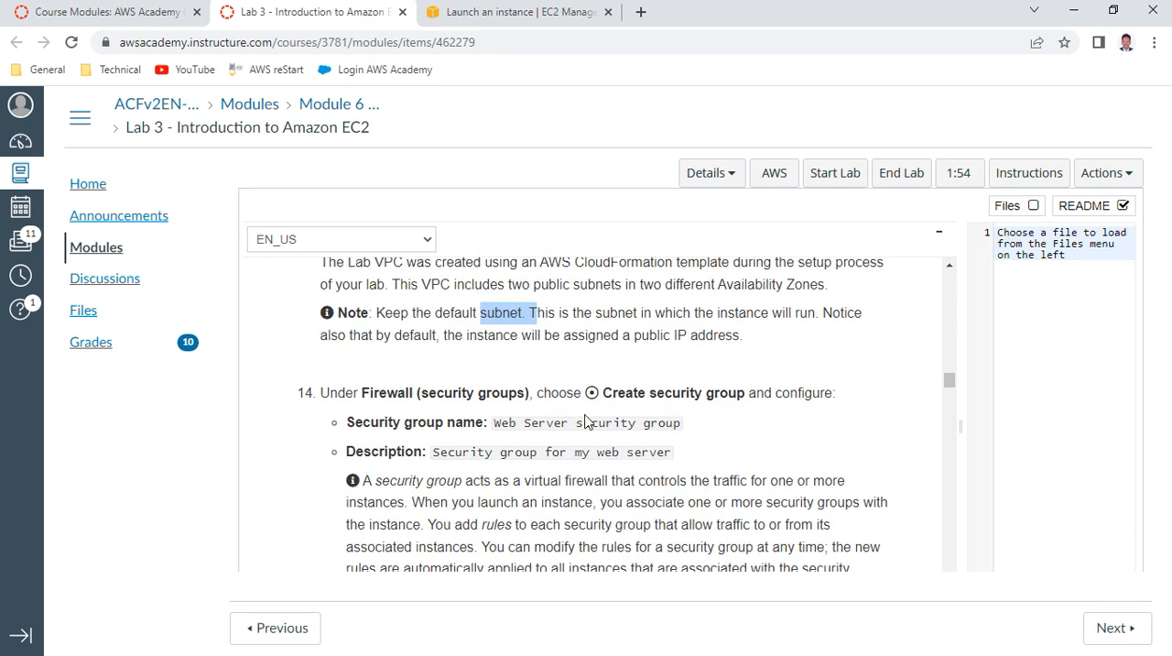
pyautogui.moveTo(495, 424); pyautogui.dragTo(694, 430)
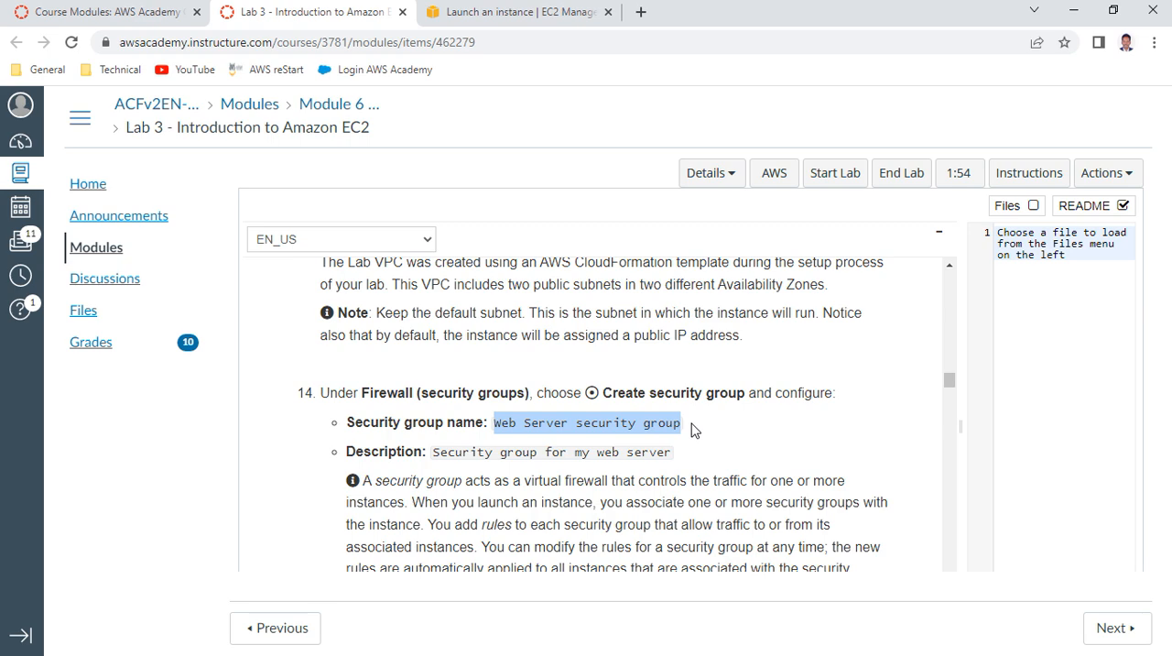
pyautogui.hotkey('ctrl', 'c')
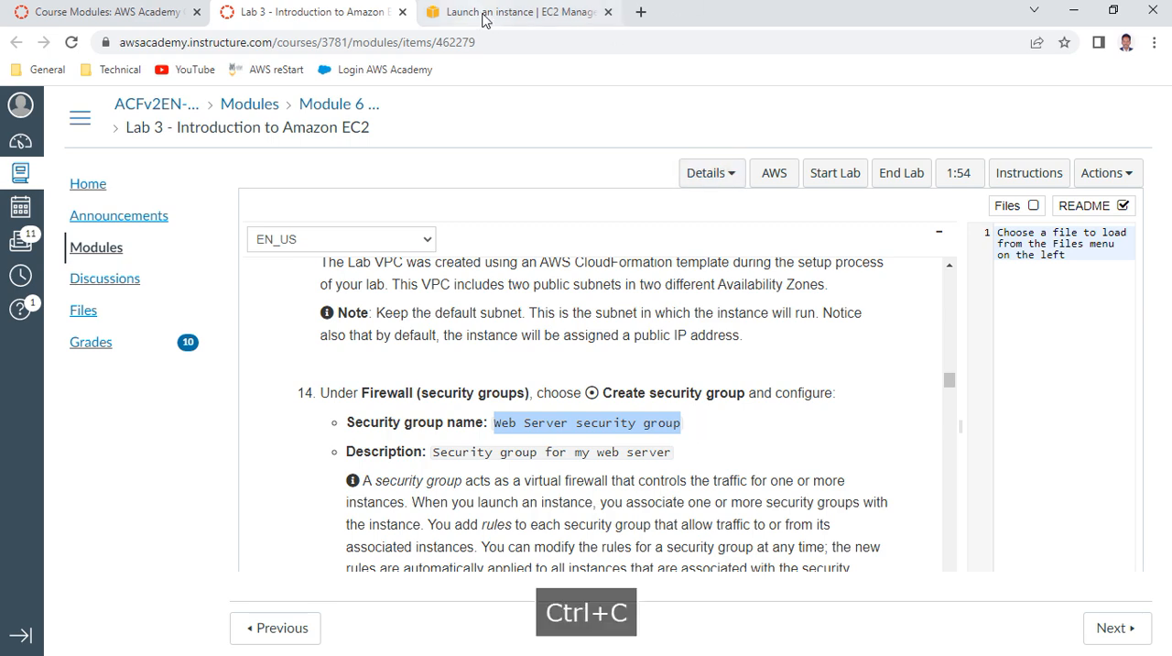
pyautogui.click(513, 12)
pyautogui.click(246, 322)
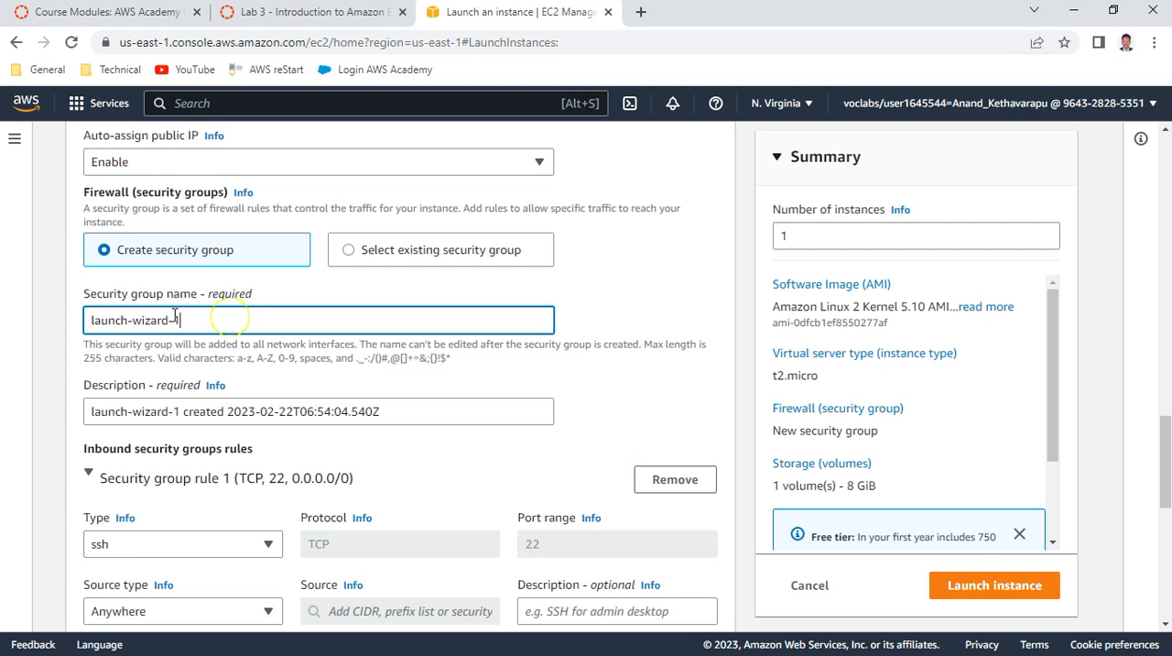
pyautogui.hotkey('ctrl', 'a')
pyautogui.hotkey('ctrl', 'v')
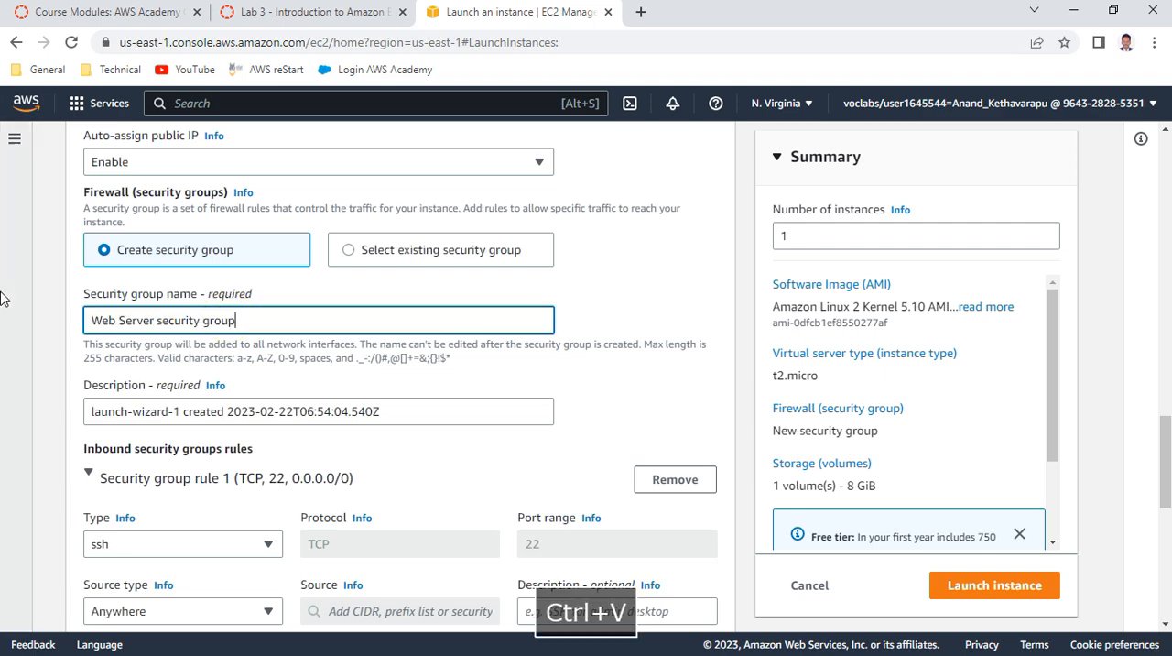
# Replace the security group description with "Security group for my web server", copied from the lab instructions
pyautogui.click(359, 18)
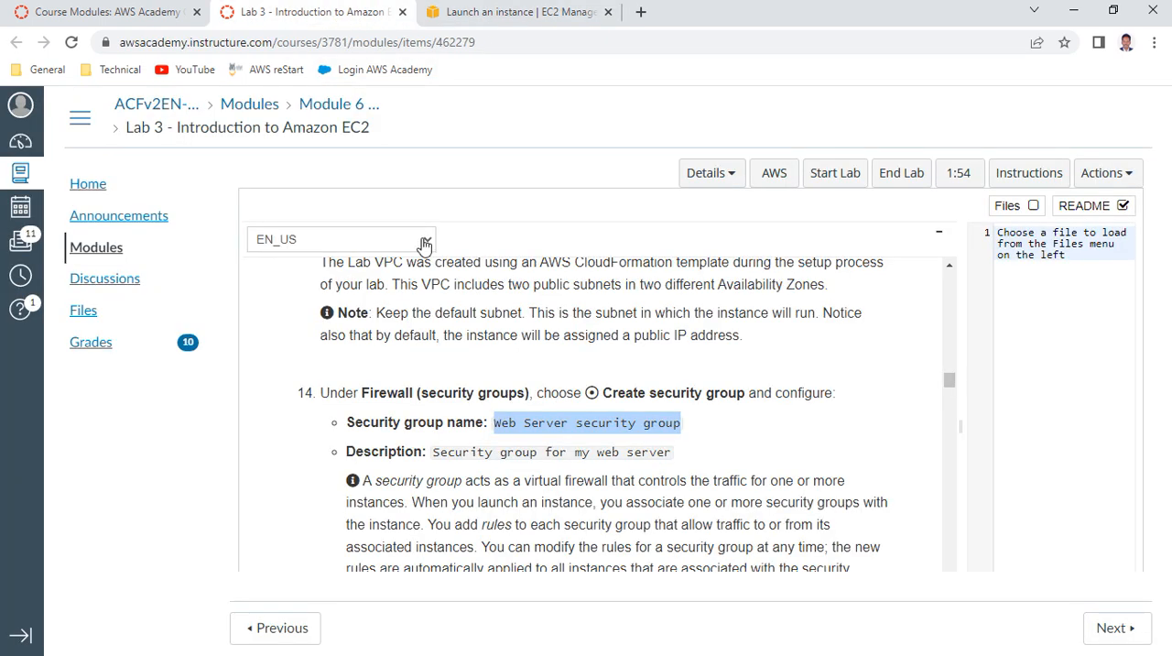
pyautogui.moveTo(437, 449); pyautogui.dragTo(693, 465)
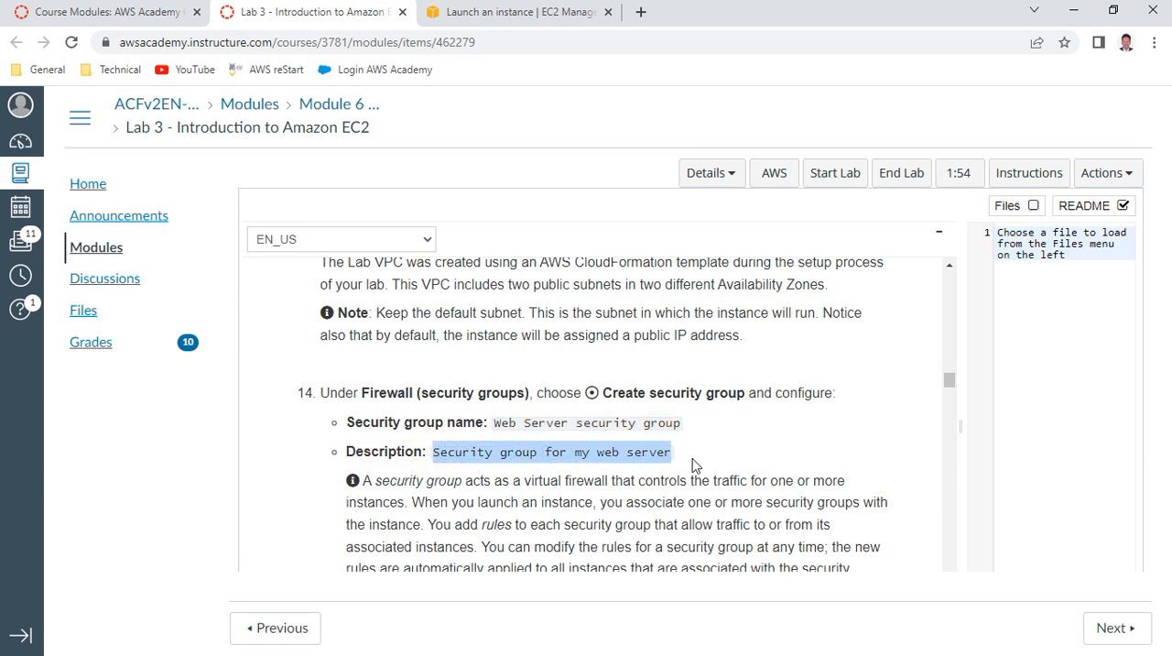
pyautogui.hotkey('ctrl', 'c')
pyautogui.click(495, 12)
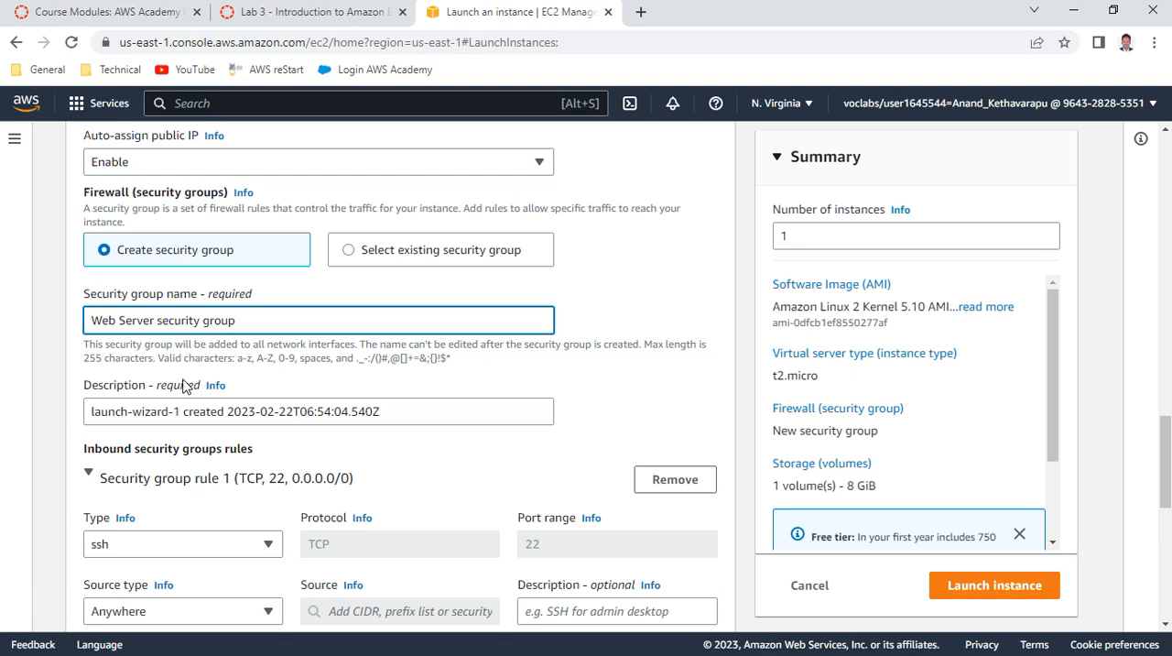
pyautogui.moveTo(378, 411); pyautogui.dragTo(2, 375)
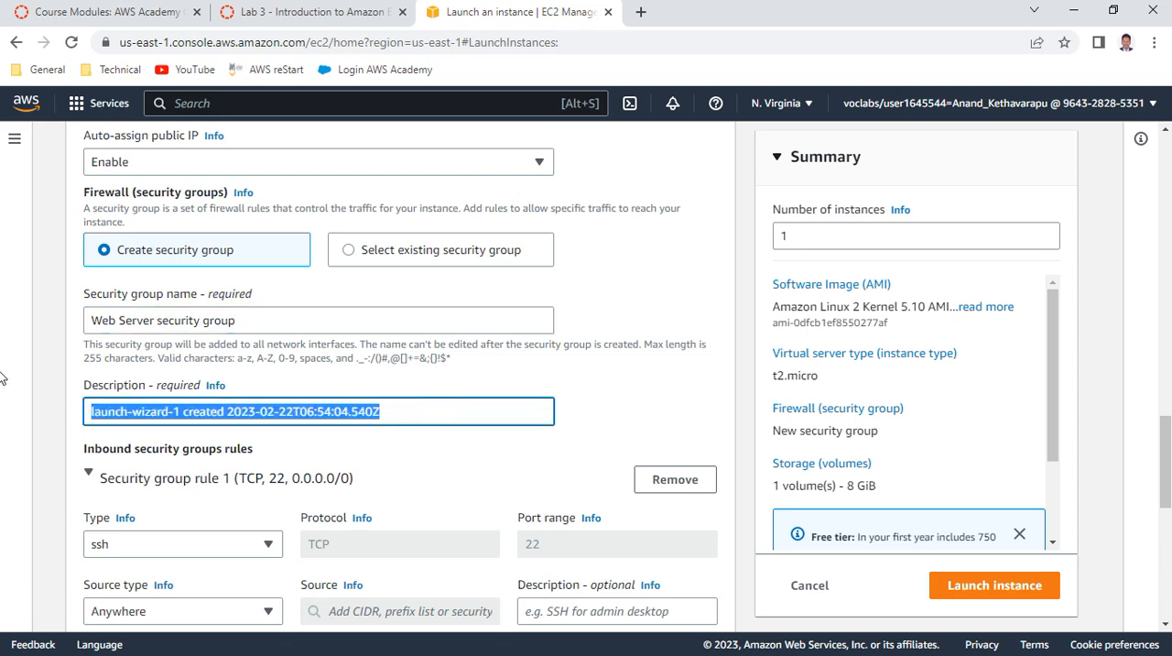
pyautogui.hotkey('ctrl', 'v')
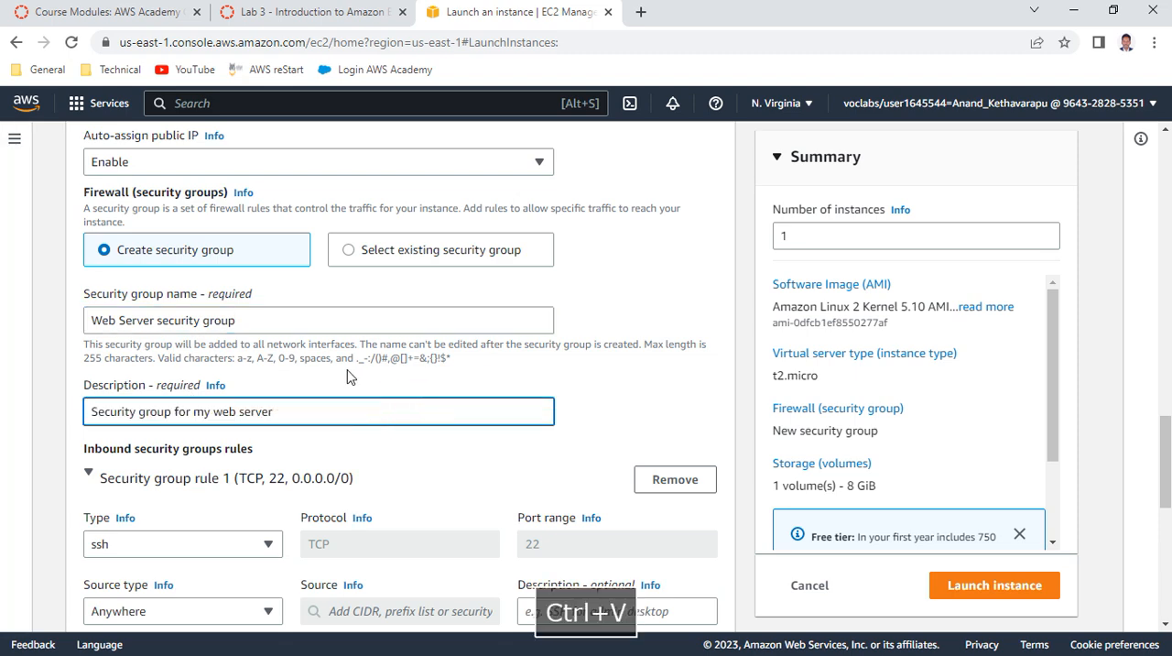
# Check the lab instructions on inbound security group rules and remove the existing SSH rule from the security group
pyautogui.scroll(-1, 346, 377)
pyautogui.scroll(-1, 346, 377)
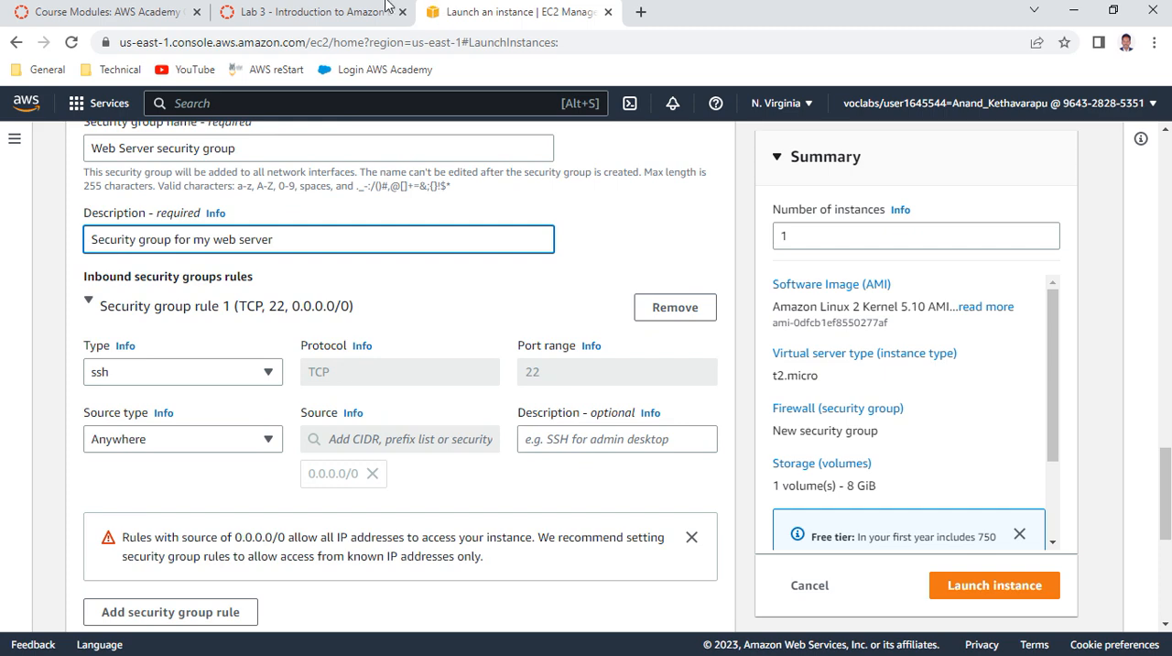
pyautogui.click(360, 14)
pyautogui.scroll(-2, 458, 352)
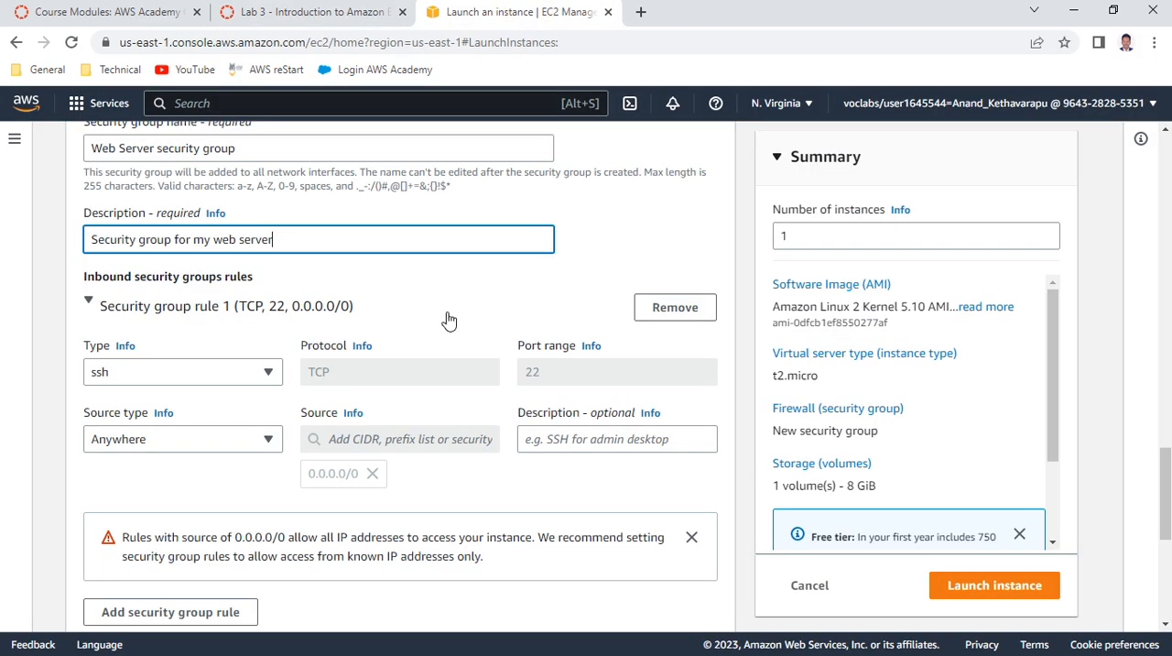
pyautogui.click(536, 11)
pyautogui.click(674, 303)
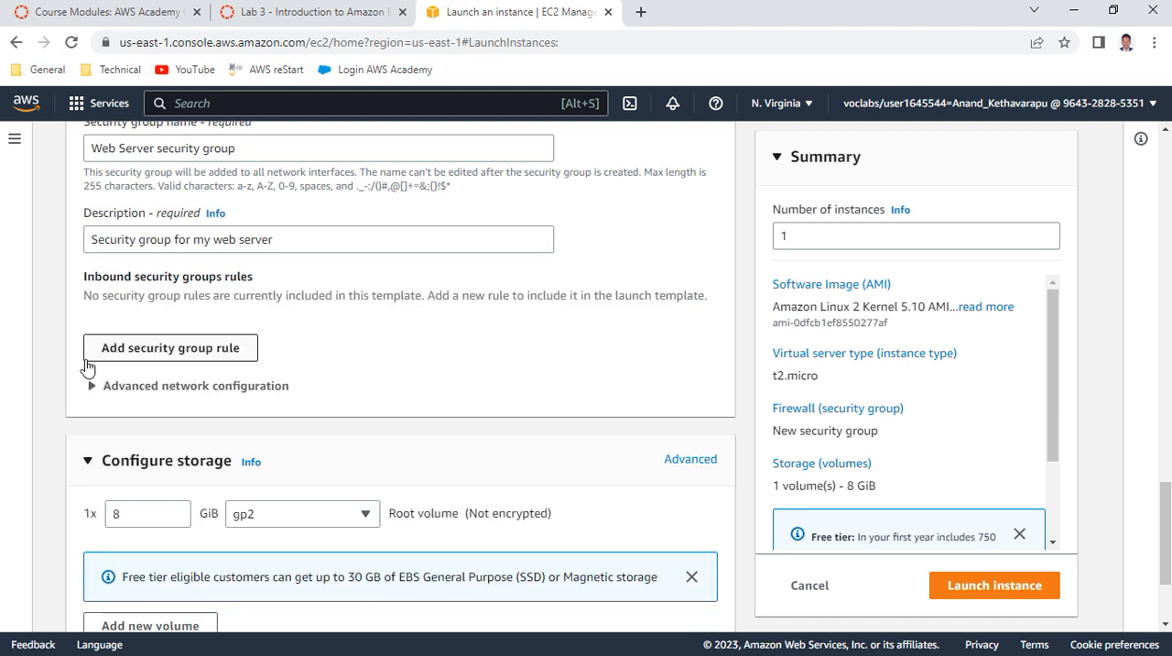
# Review the default storage settings and read Steps 6 and 7 of the lab instructions on storage and advanced details
pyautogui.scroll(-3, 366, 360)
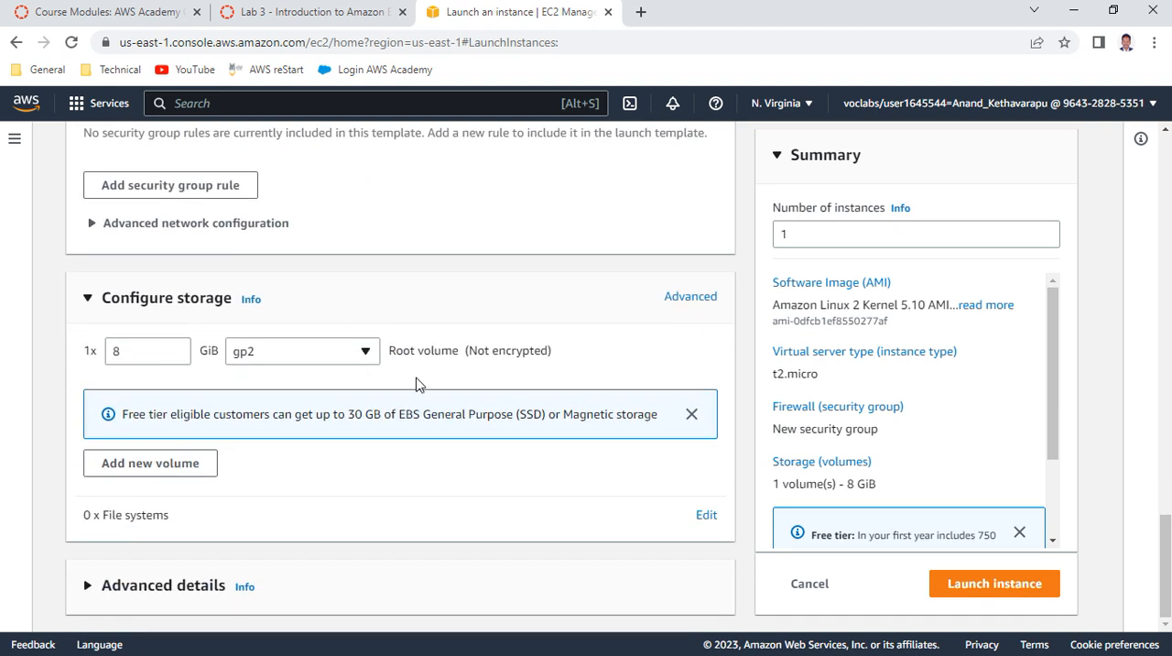
pyautogui.click(316, 14)
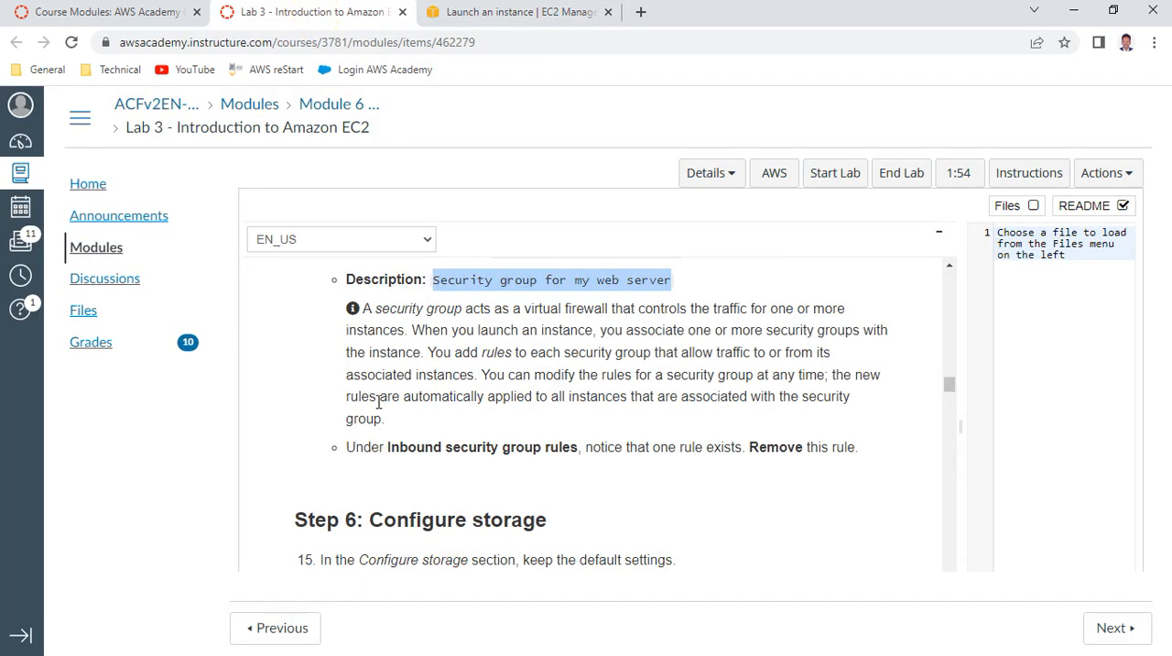
pyautogui.scroll(-3, 379, 401)
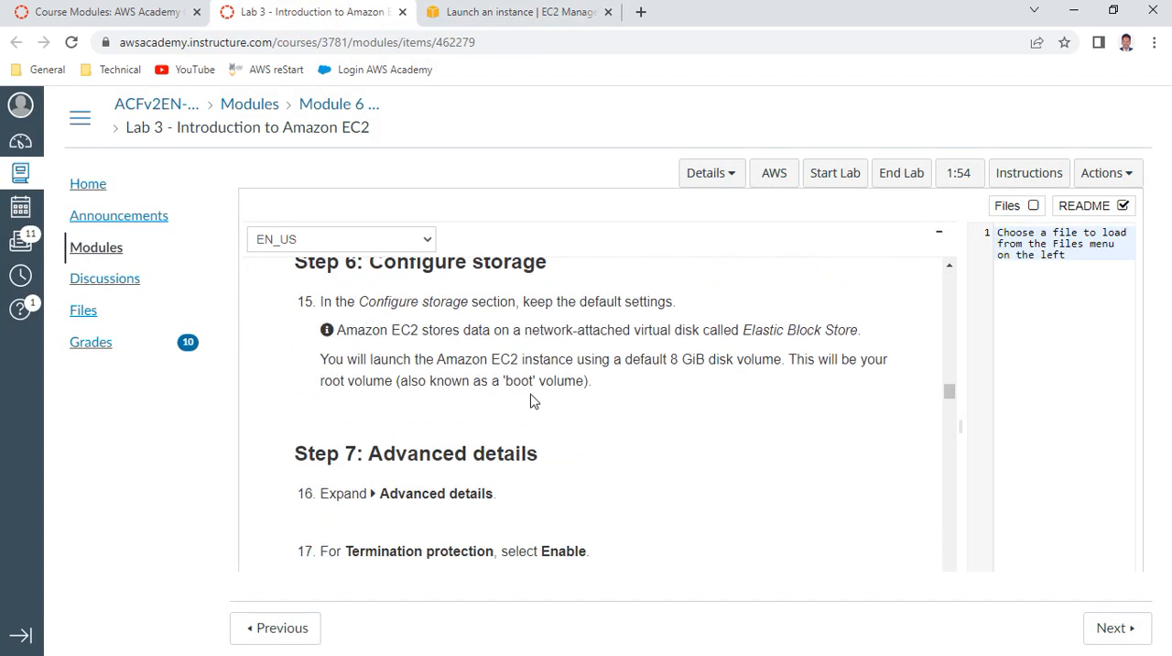
pyautogui.scroll(-1, 533, 401)
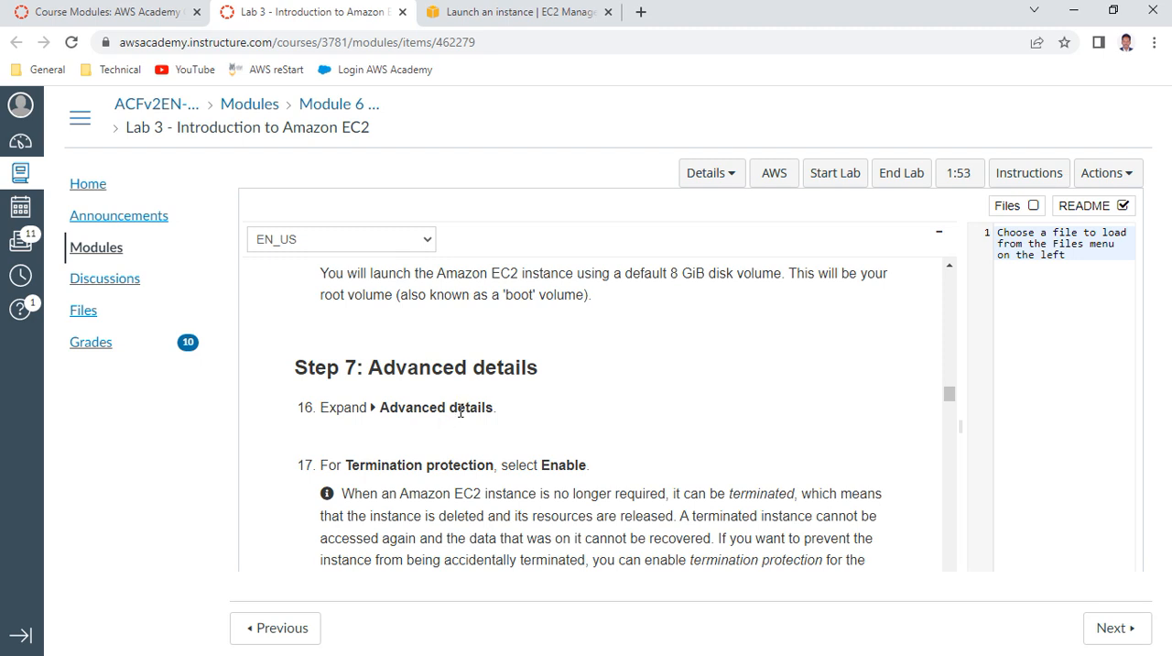
pyautogui.scroll(-1, 461, 412)
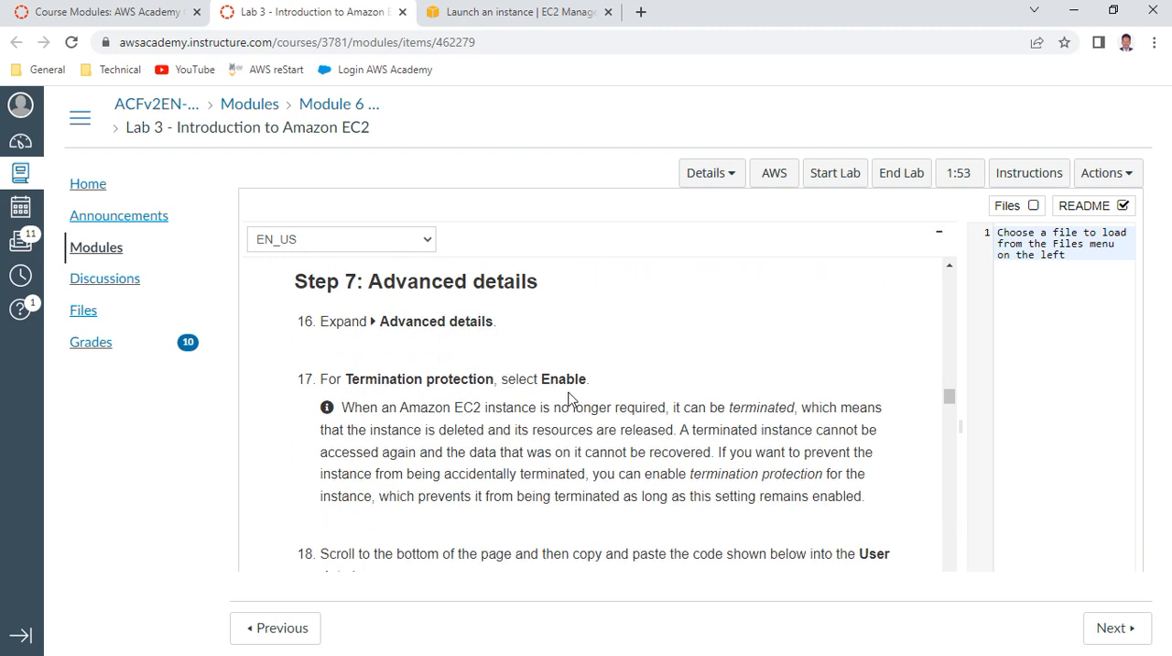
pyautogui.scroll(-1, 568, 398)
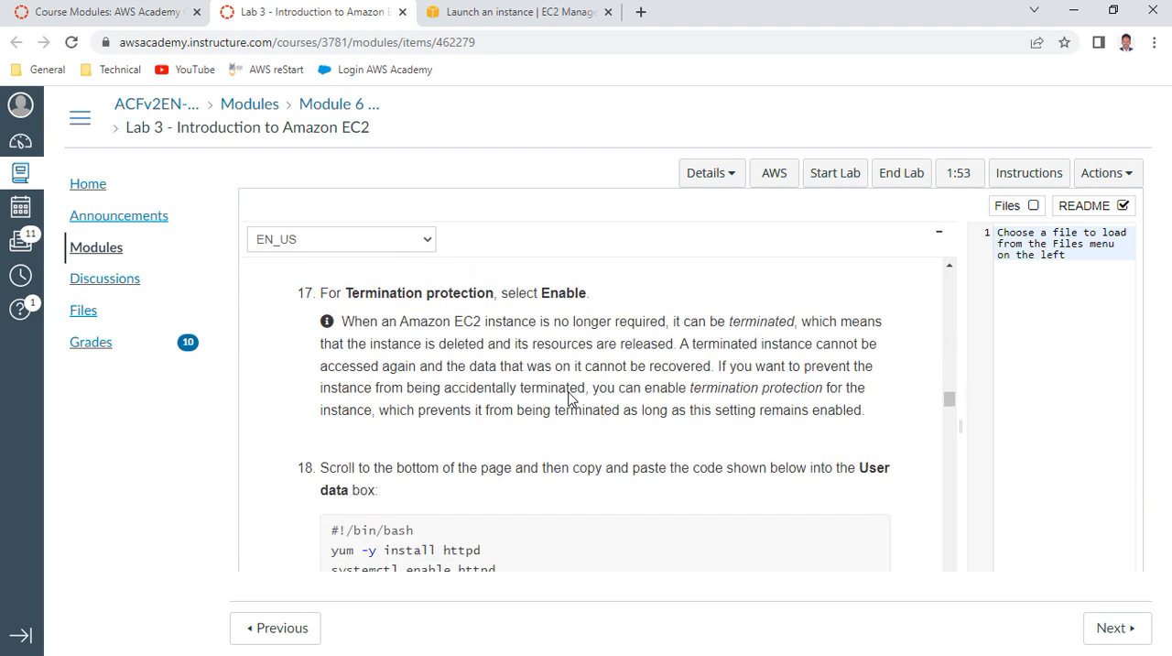
# Expand the advanced details of the instance being launched and set Termination protection to Enable
pyautogui.click(474, 18)
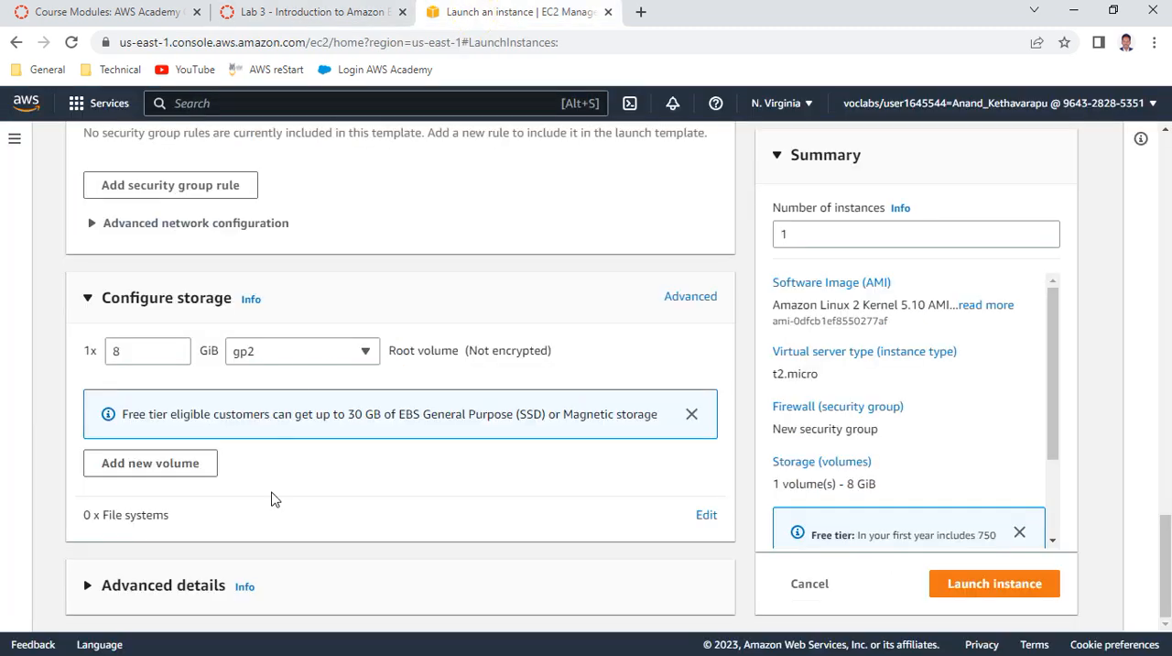
pyautogui.click(202, 589)
pyautogui.scroll(-2, 308, 508)
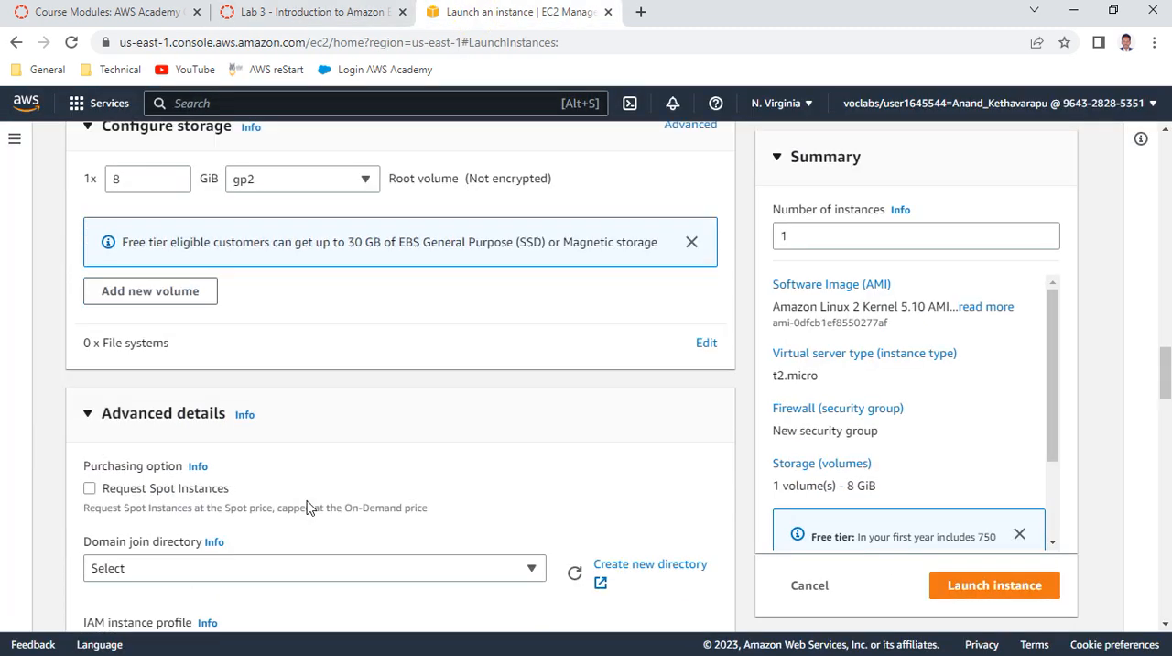
pyautogui.scroll(-2, 445, 469)
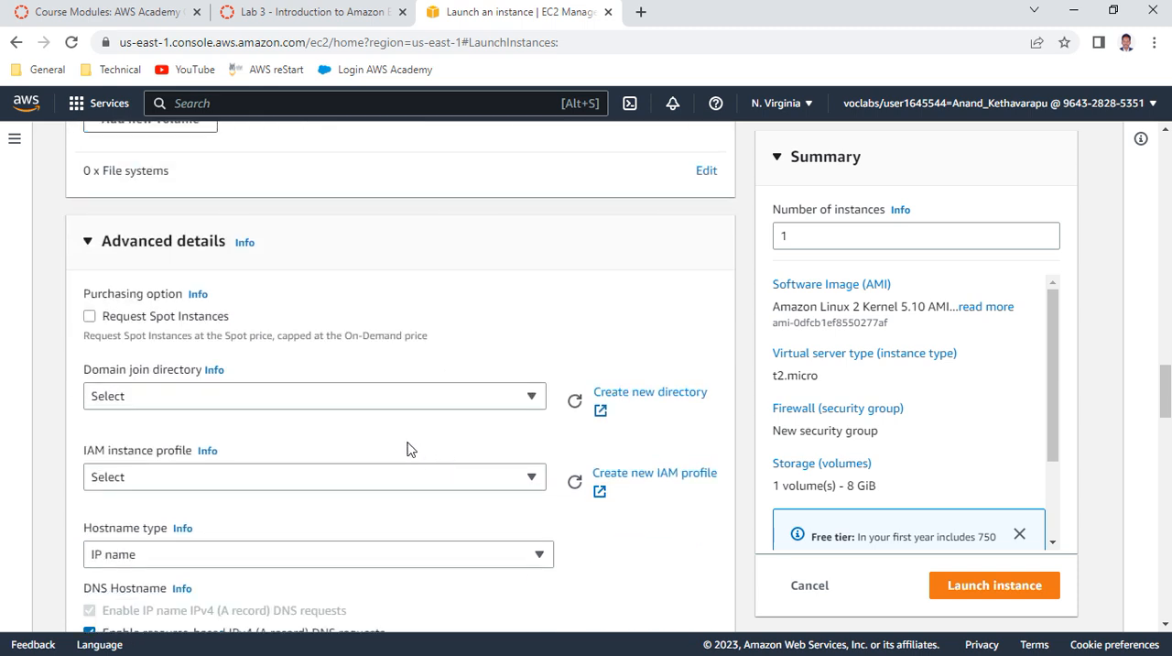
pyautogui.scroll(-2, 336, 437)
pyautogui.scroll(-1, 334, 438)
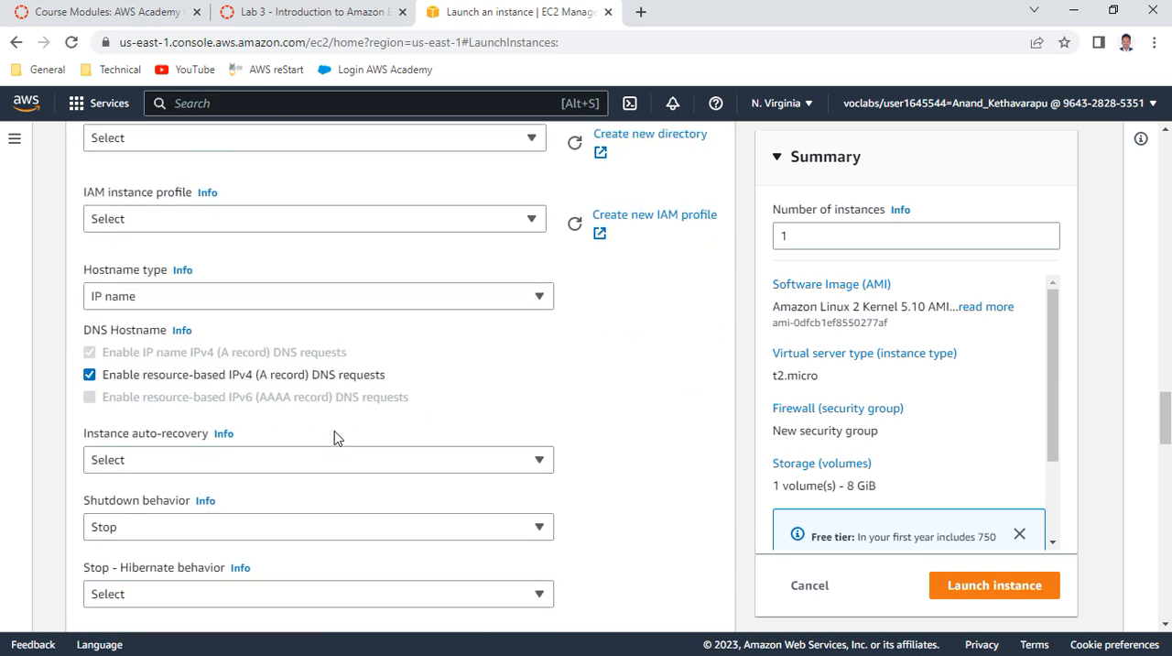
pyautogui.scroll(-1, 334, 438)
pyautogui.scroll(-2, 334, 437)
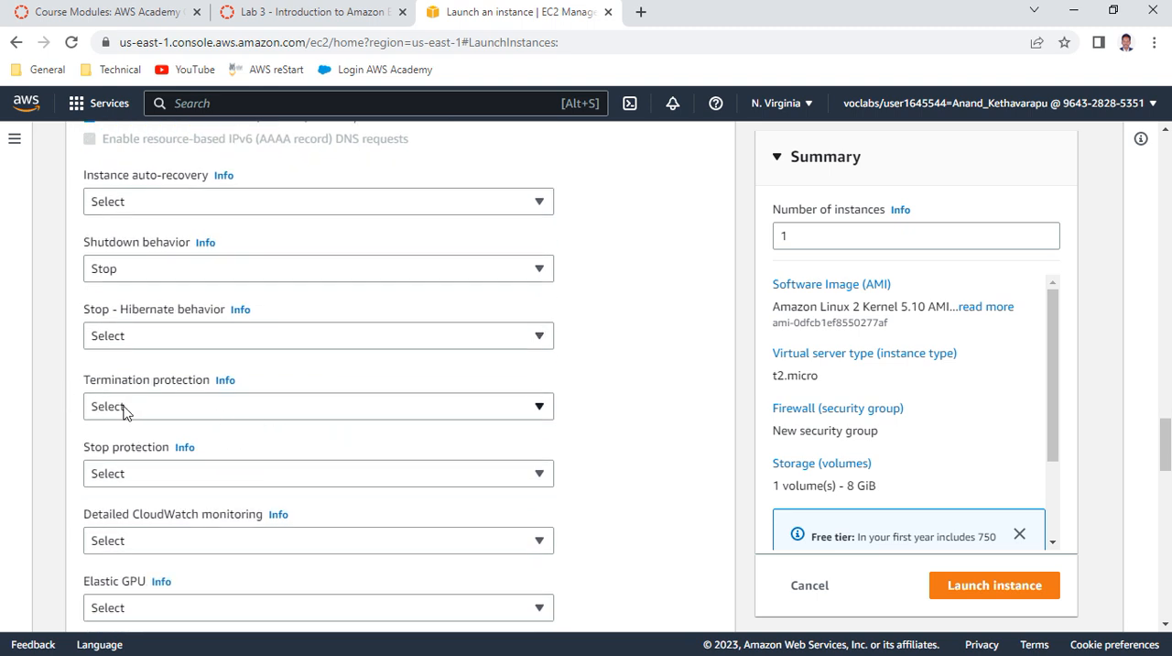
pyautogui.click(114, 406)
pyautogui.click(115, 460)
# Copy the whole bash script shown in item 18 of the lab instructions for the user data
pyautogui.scroll(-2, 325, 420)
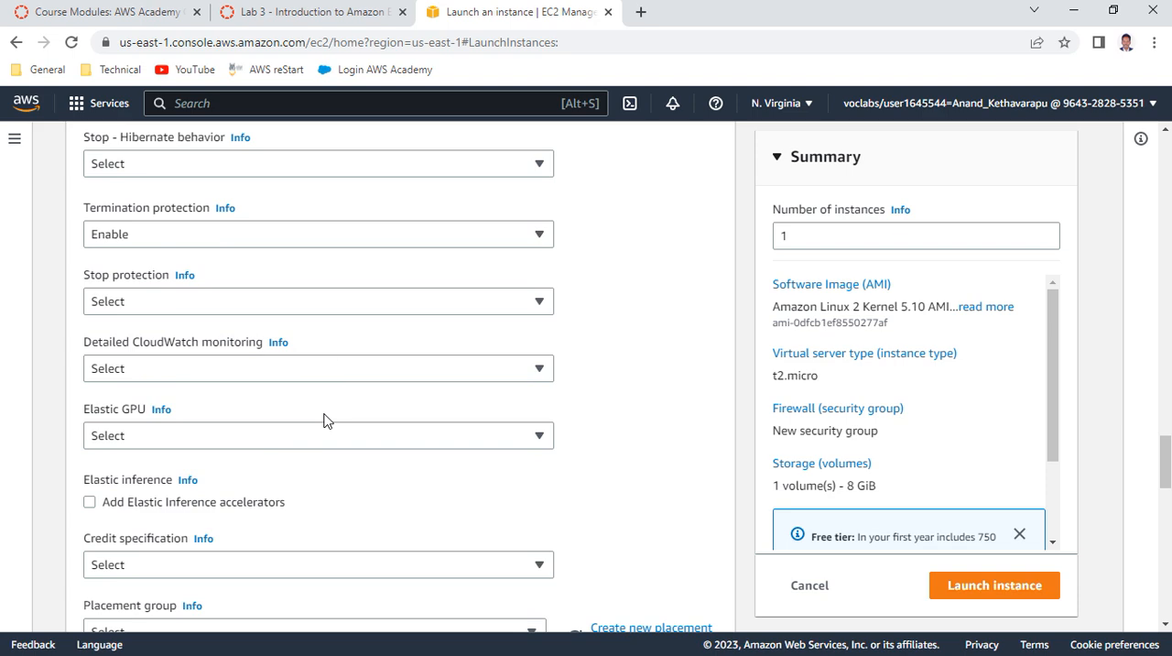
pyautogui.click(316, 12)
pyautogui.scroll(-3, 518, 269)
pyautogui.scroll(1, 518, 269)
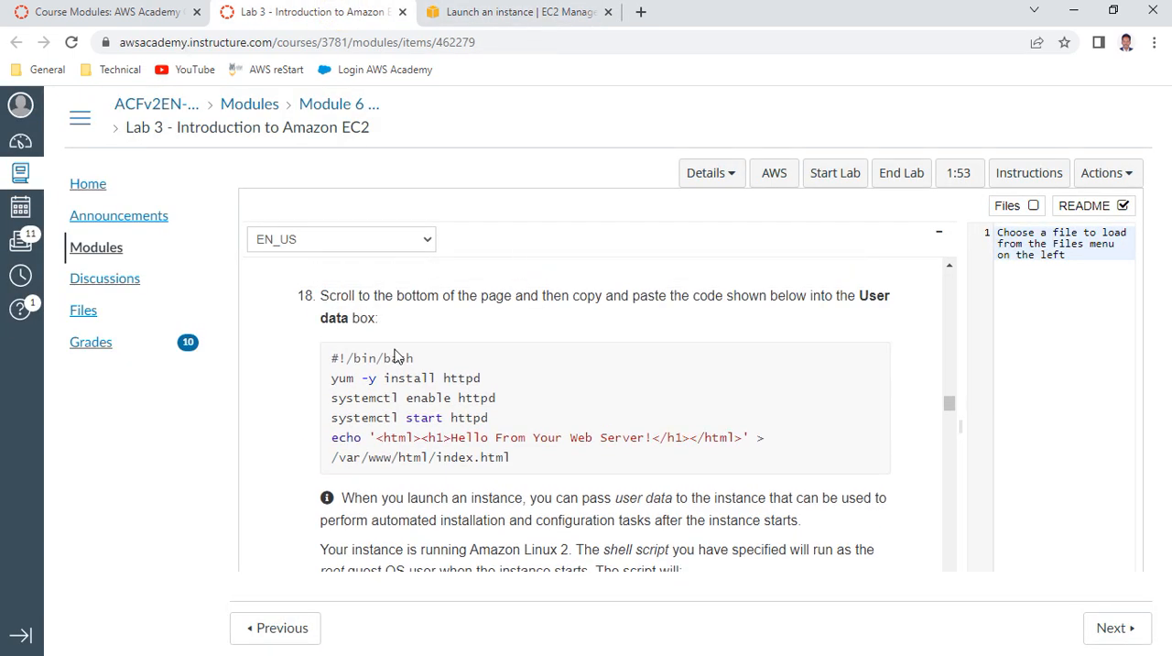
pyautogui.moveTo(334, 358); pyautogui.dragTo(521, 461)
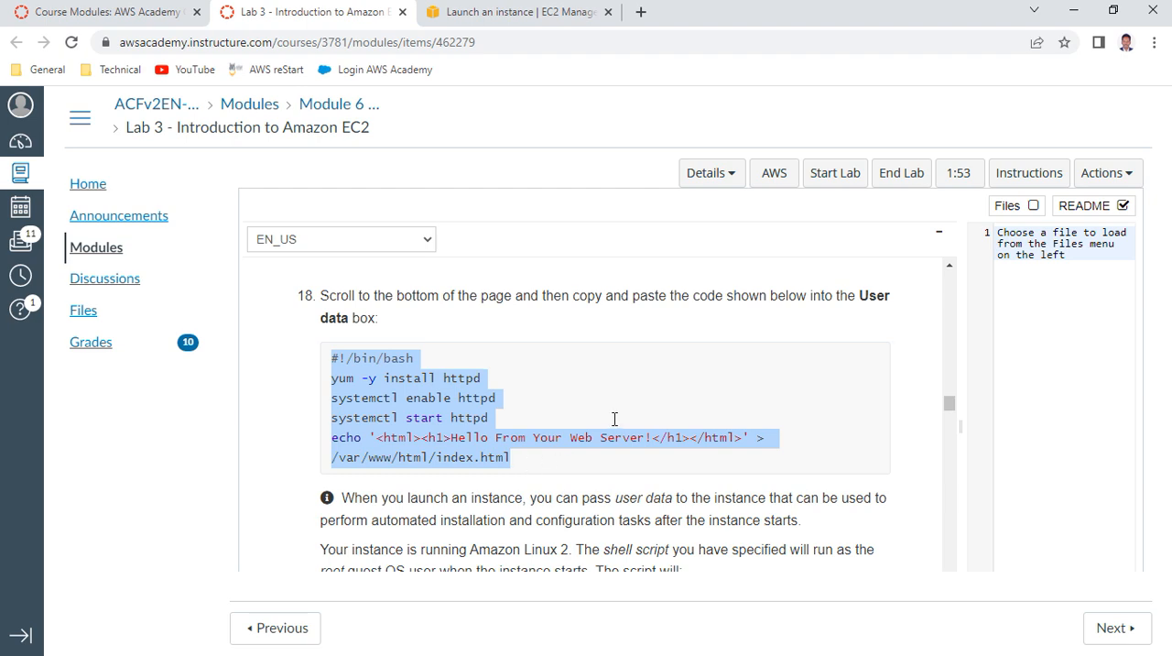
pyautogui.hotkey('ctrl', 'c')
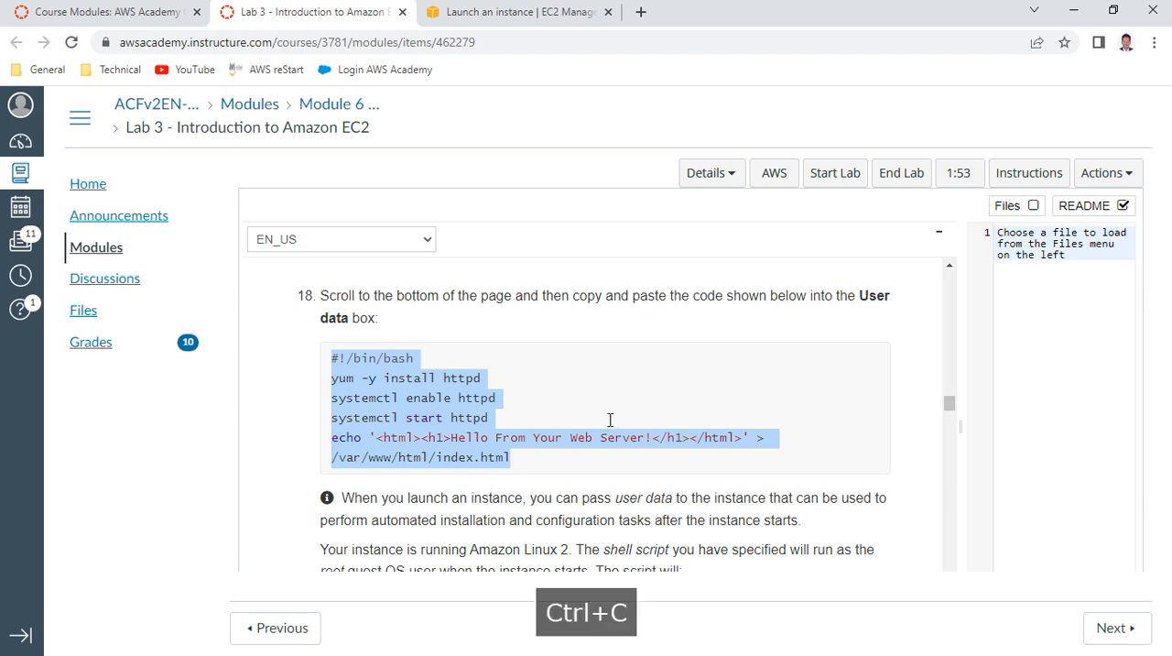
# Paste the copied httpd setup script into the instance's User data field and end it with a line break
pyautogui.click(552, 13)
pyautogui.scroll(-10, 340, 448)
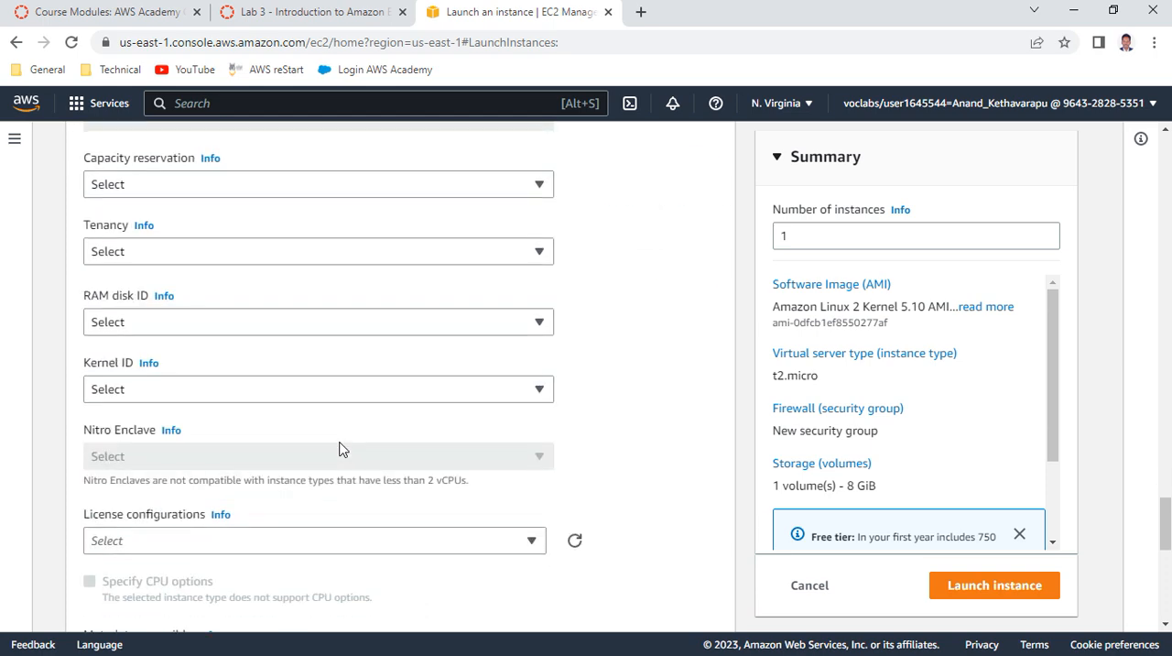
pyautogui.scroll(-4, 339, 448)
pyautogui.click(109, 293)
pyautogui.hotkey('ctrl', 'v')
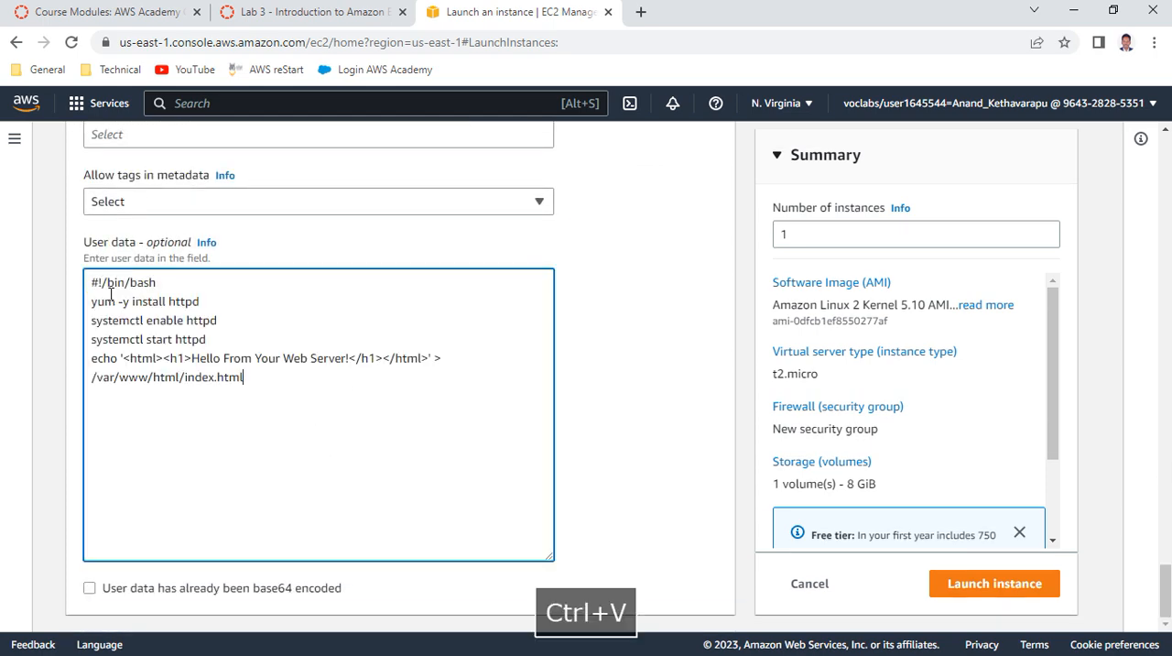
pyautogui.press('Return')
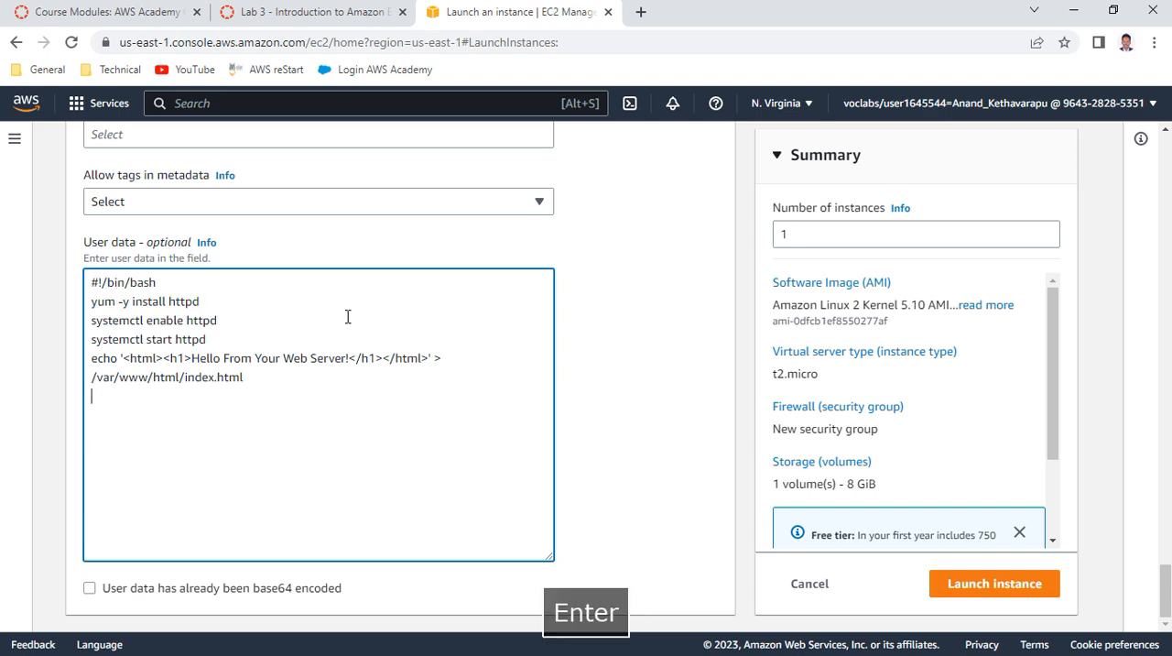
# Read Step 8 of the lab instructions on launching, and launch the configured Web Server instance
pyautogui.click(324, 13)
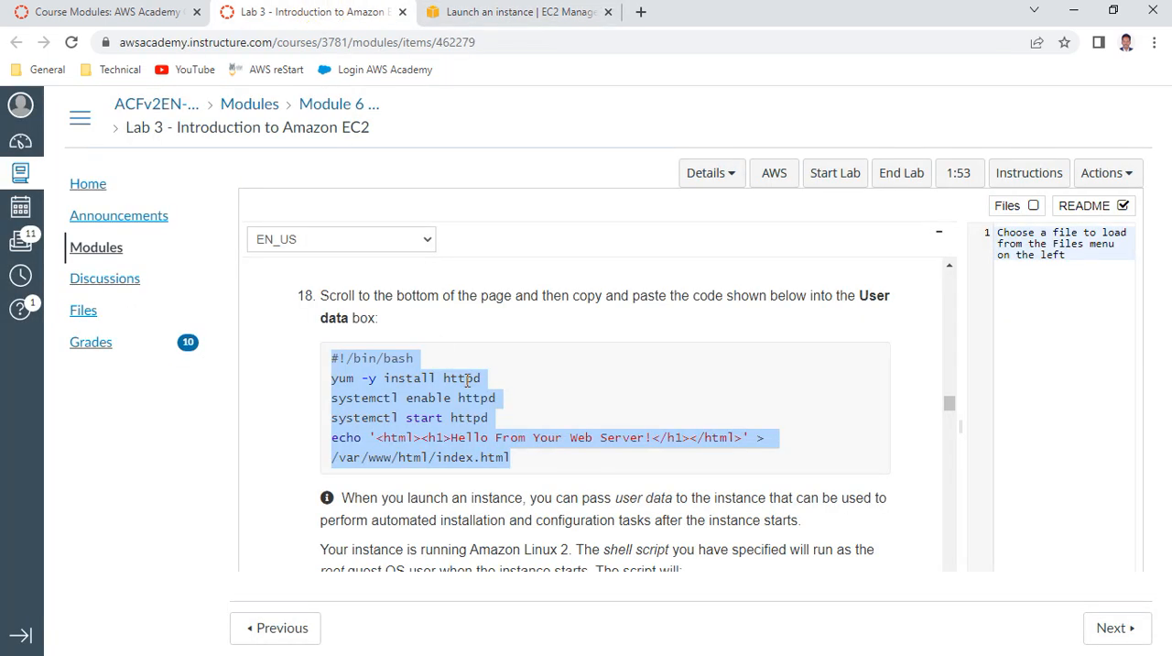
pyautogui.scroll(-5, 462, 366)
pyautogui.scroll(-1, 467, 381)
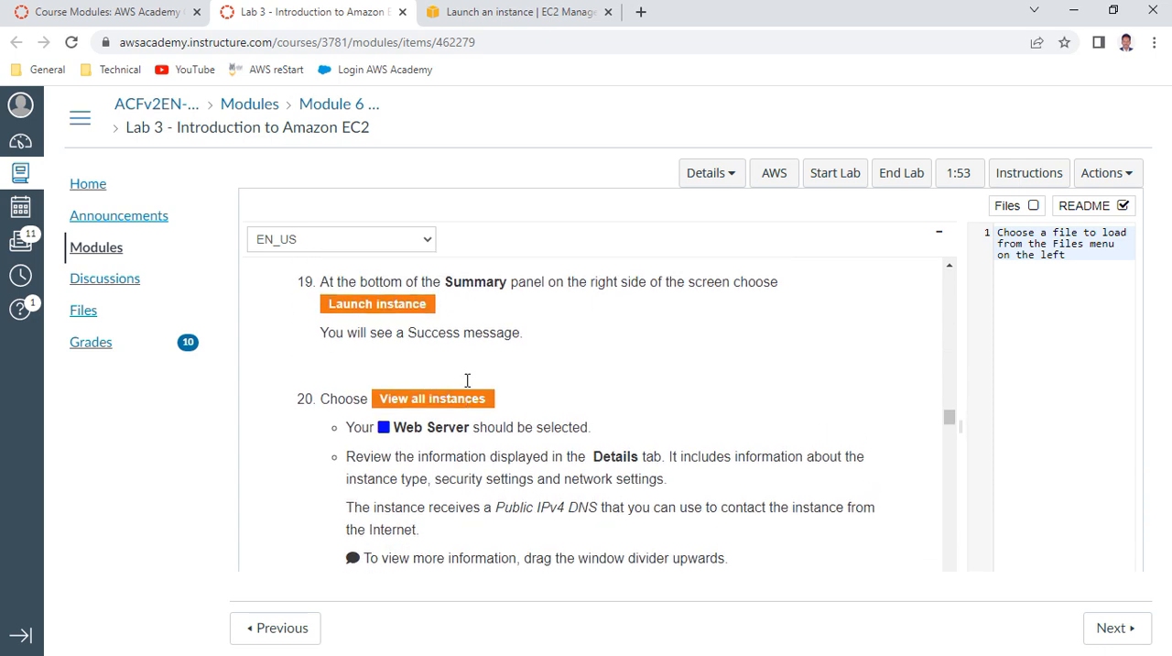
pyautogui.scroll(1, 467, 381)
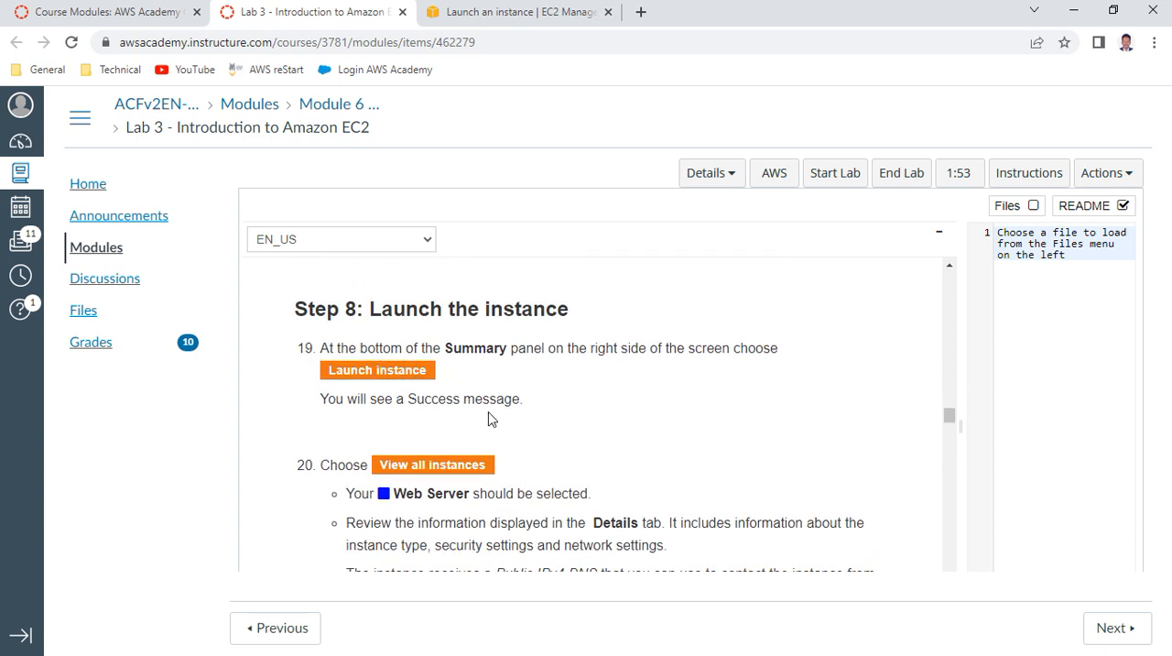
pyautogui.scroll(-1, 440, 391)
pyautogui.scroll(-1, 502, 396)
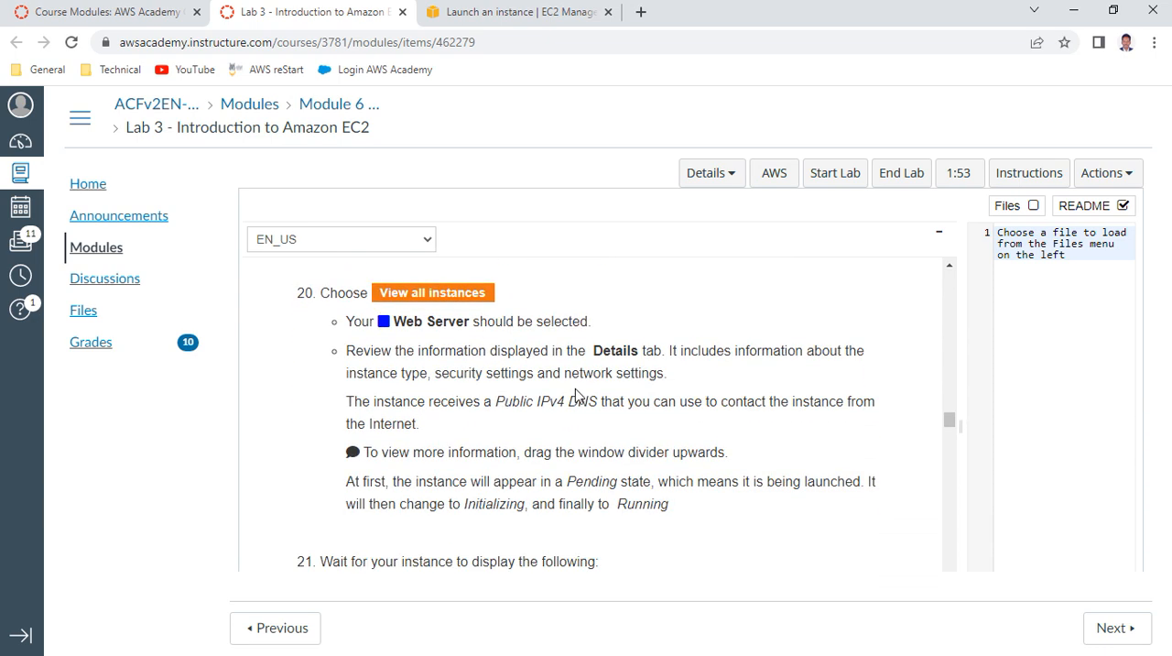
pyautogui.click(467, 12)
pyautogui.click(992, 584)
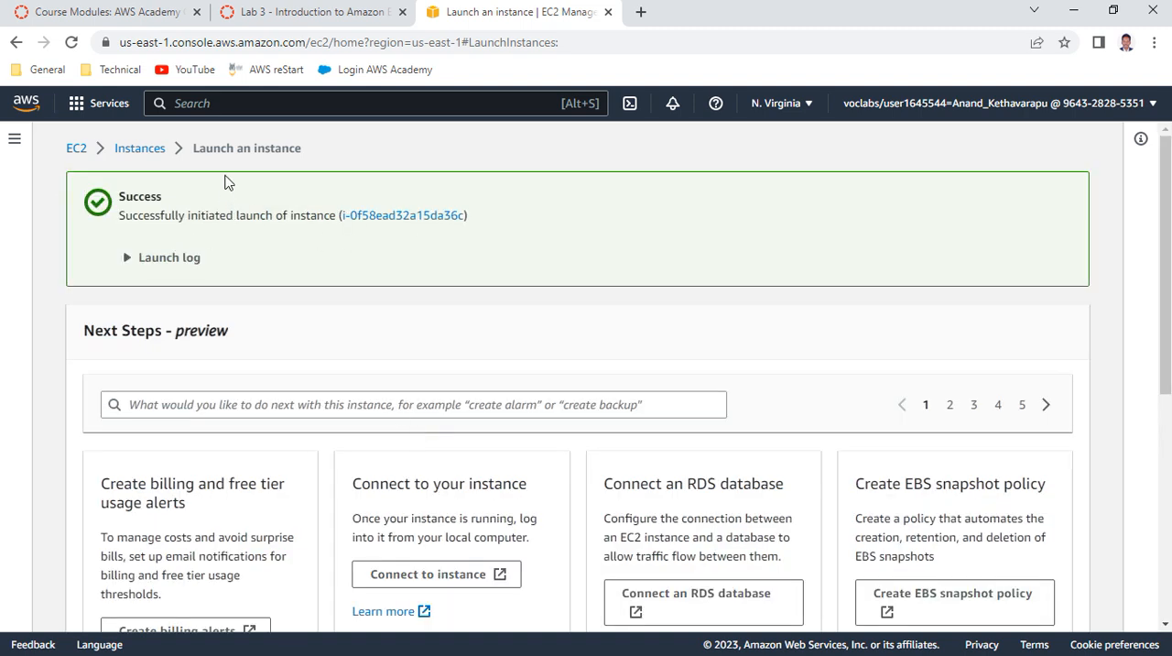
# View all instances, refresh the list, and select the Web Server instance to show its details
pyautogui.scroll(-5, 628, 309)
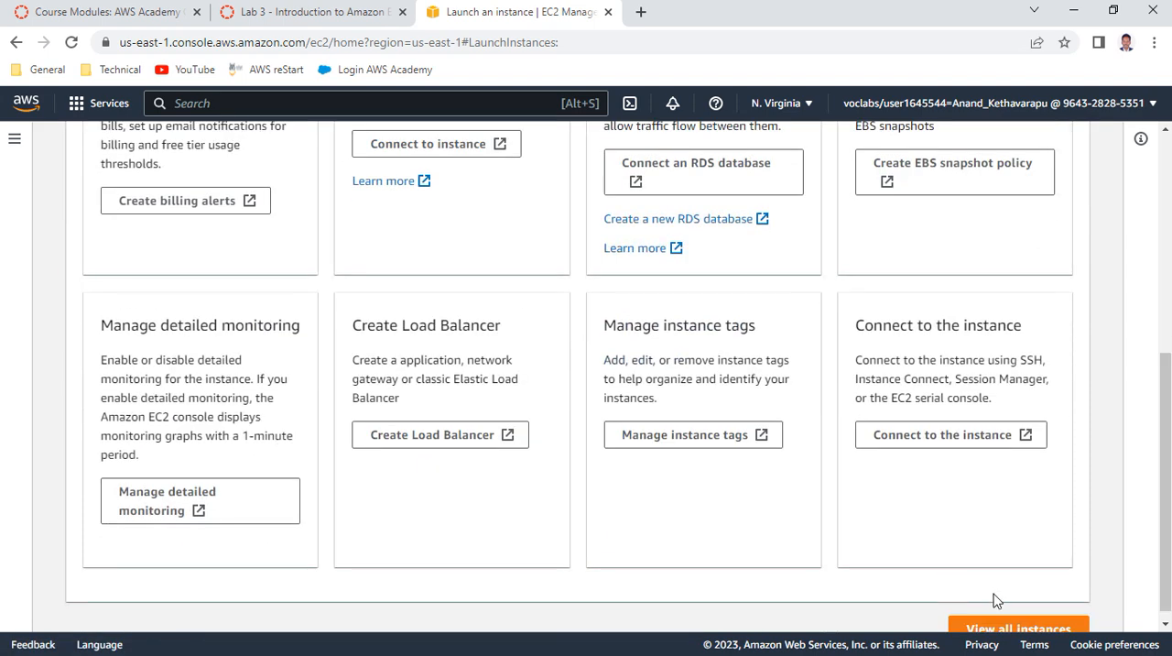
pyautogui.click(986, 623)
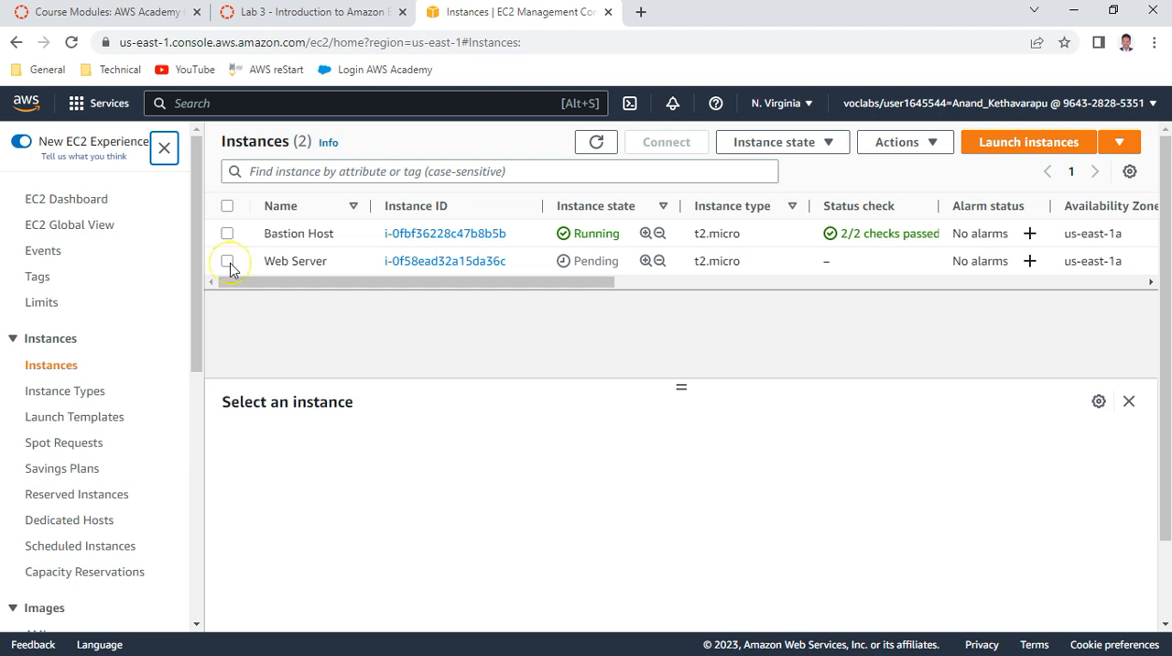
pyautogui.click(227, 261)
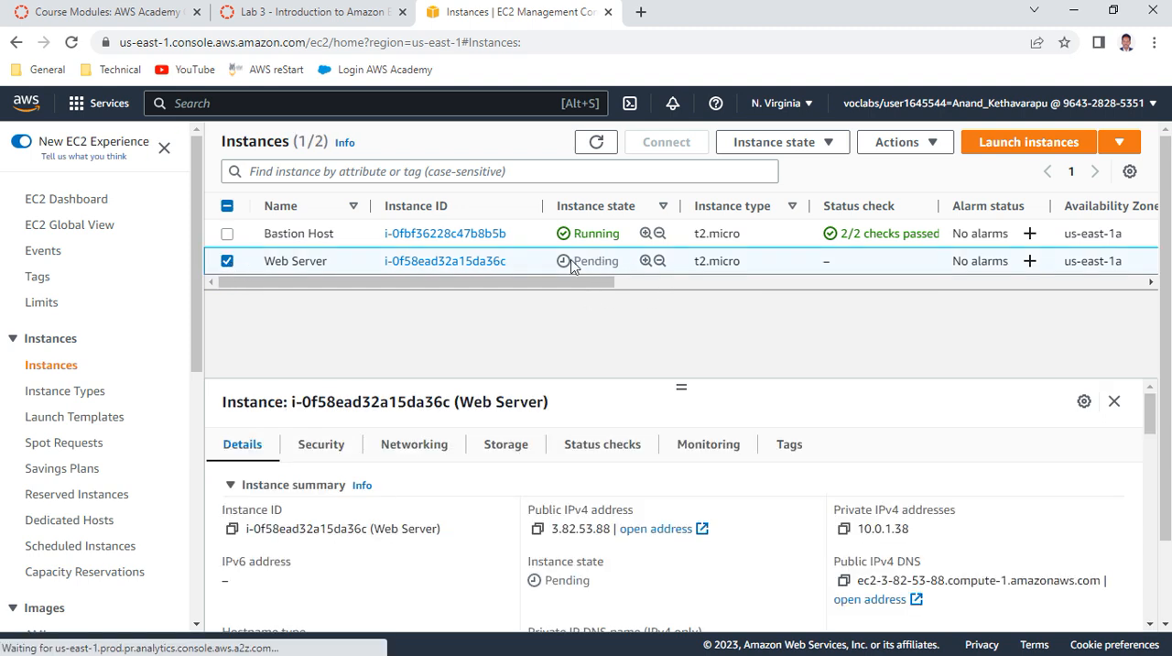
pyautogui.click(596, 142)
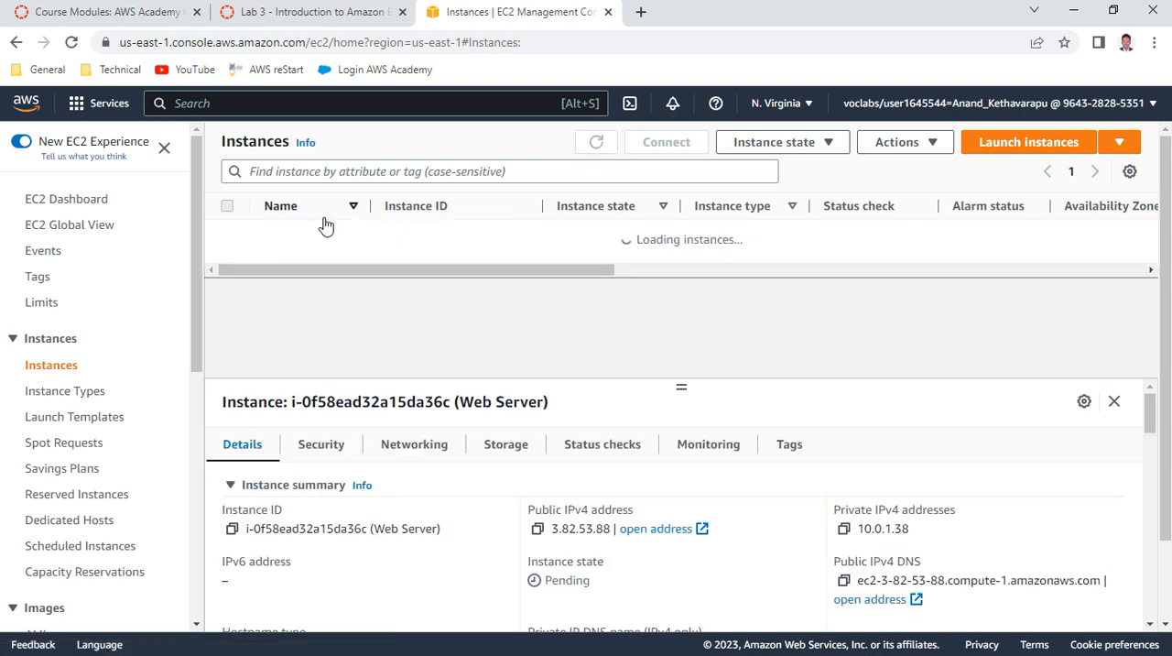
pyautogui.click(227, 261)
# Read items 20 and 21 of the lab instructions and copy the Web Server instance's Public IPv4 DNS
pyautogui.click(319, 12)
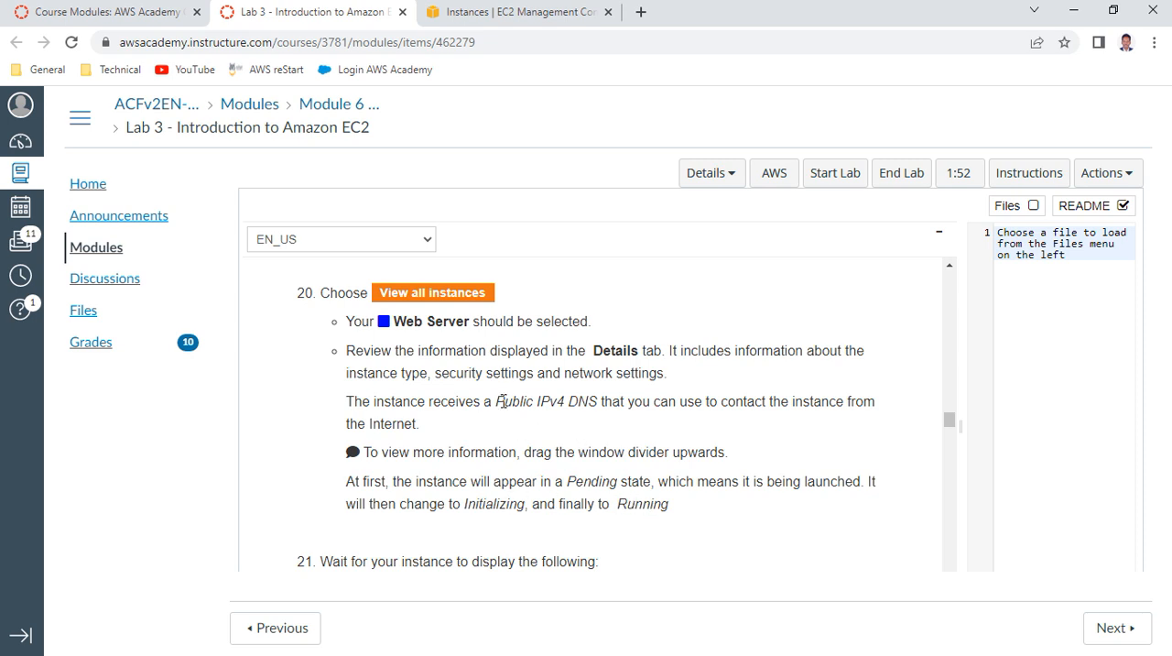
pyautogui.moveTo(495, 401); pyautogui.dragTo(622, 406)
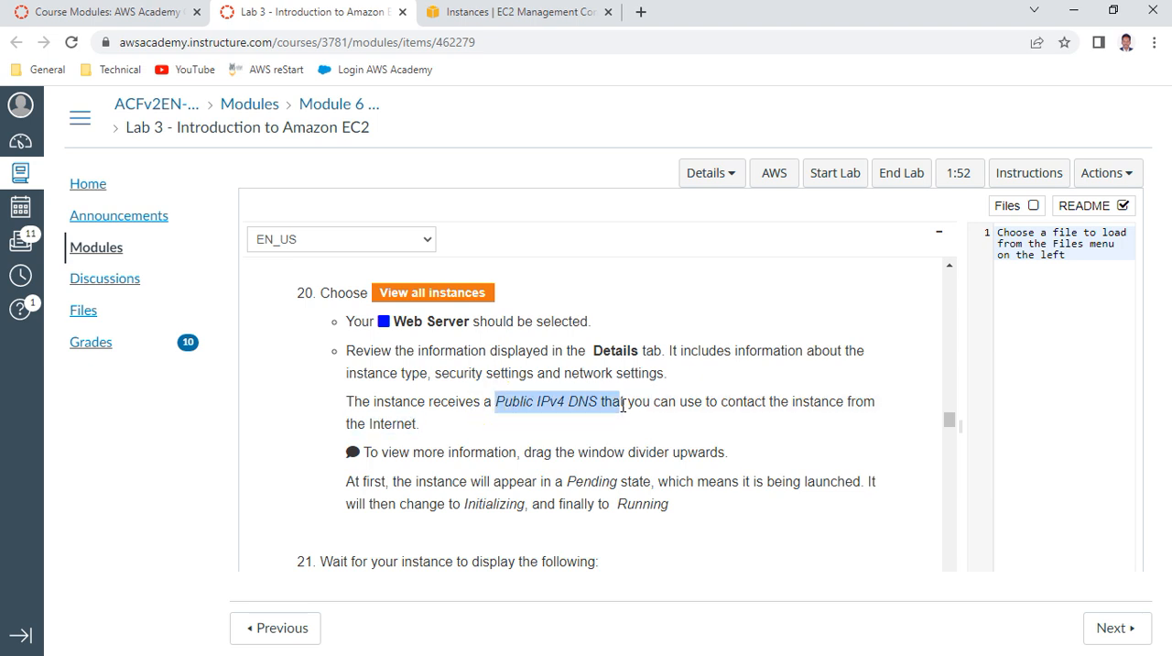
pyautogui.scroll(-2, 615, 400)
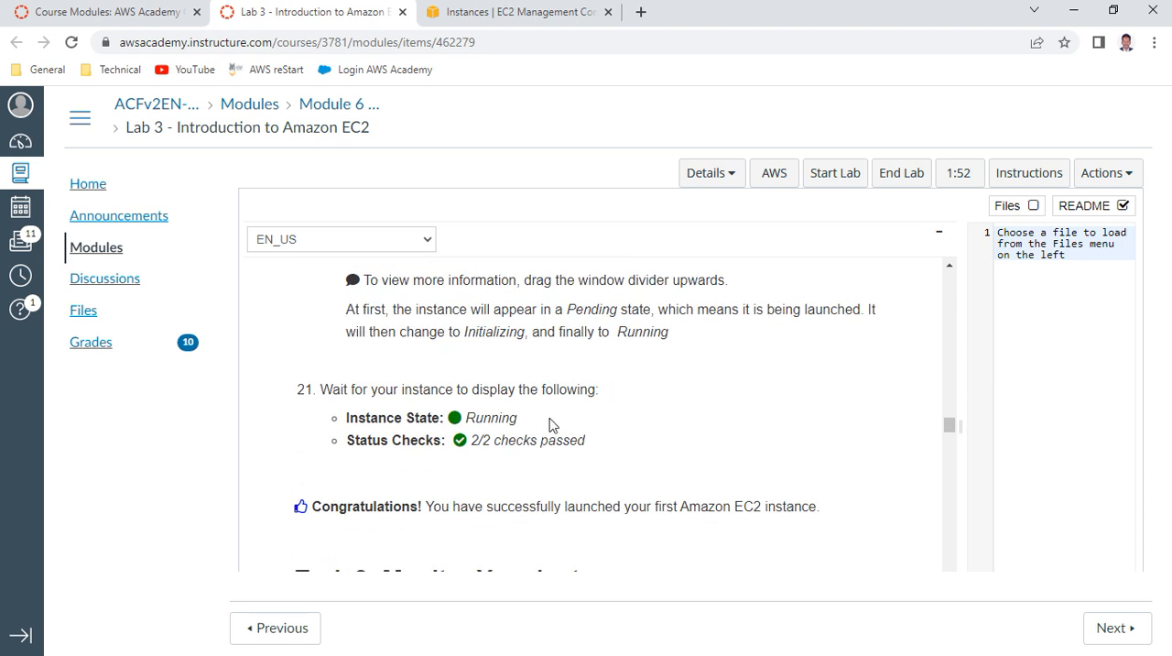
pyautogui.click(495, 12)
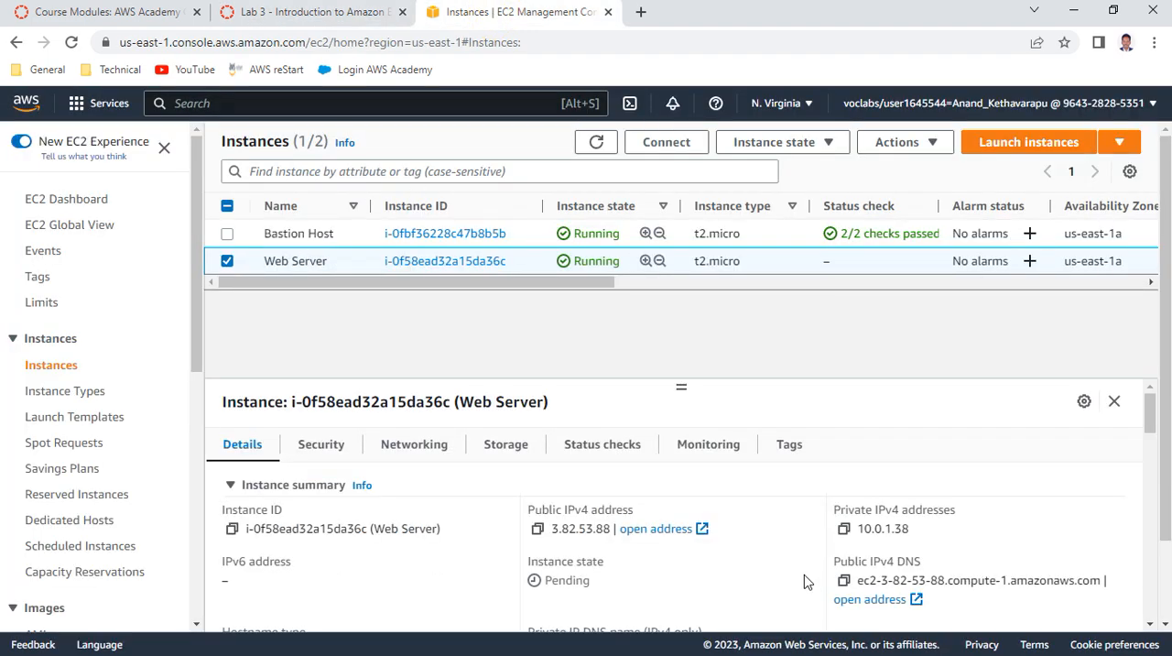
pyautogui.click(844, 579)
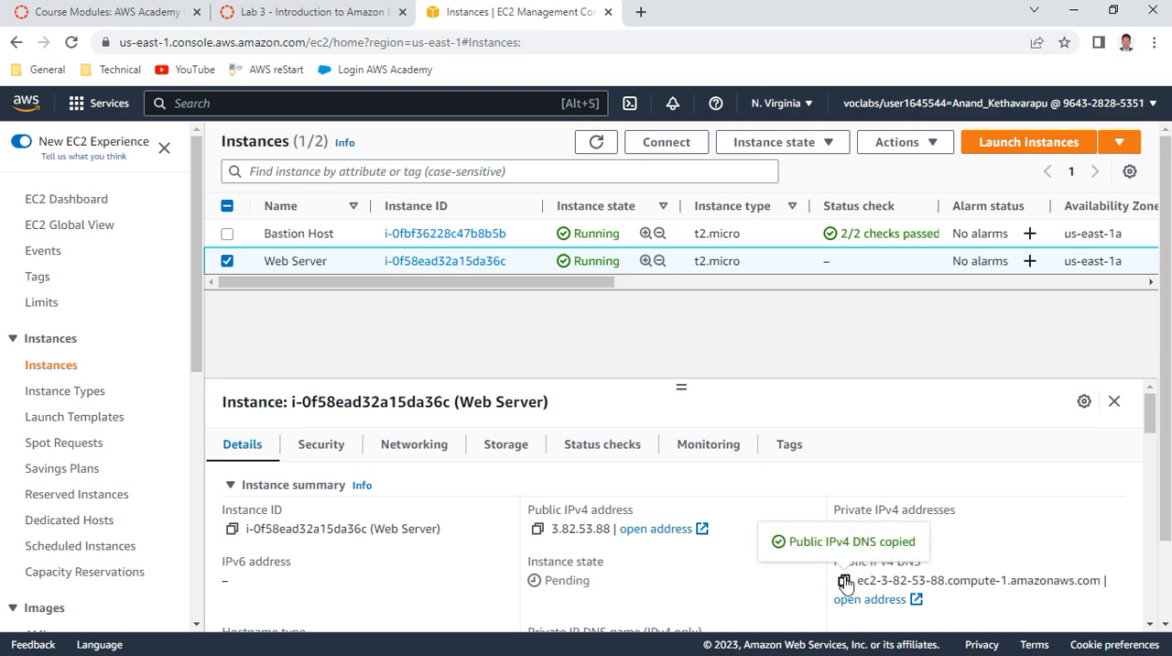
# Read items 21 to 23 of the lab instructions on status checks and monitoring, and refresh the instances list to check Web Server's status
pyautogui.click(320, 18)
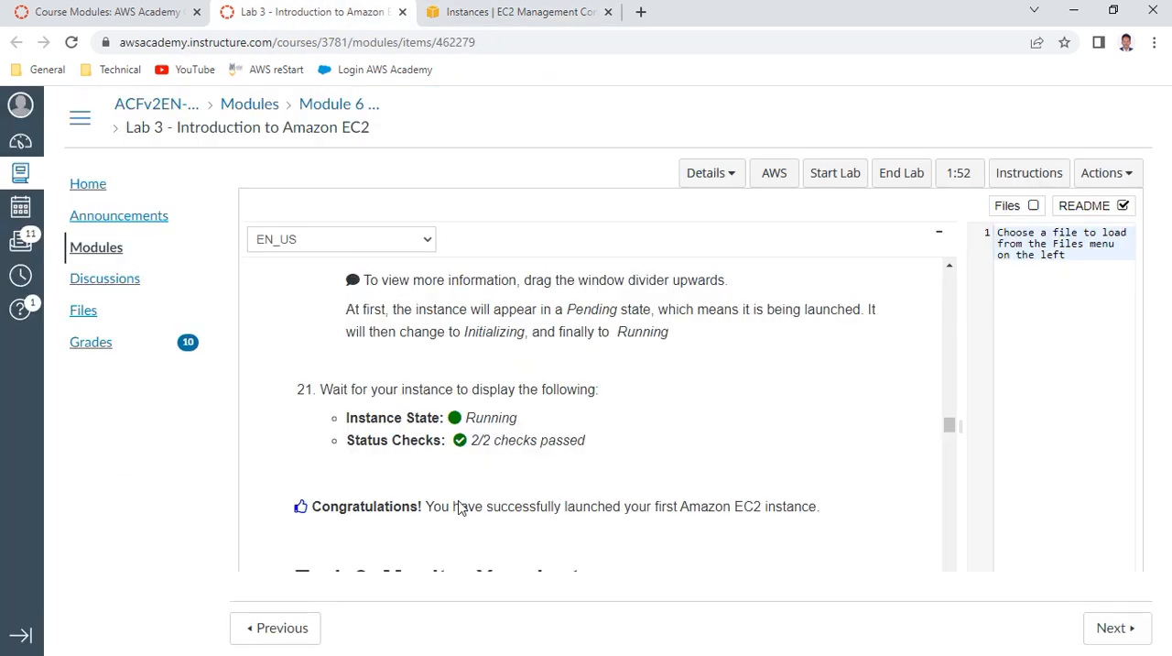
pyautogui.scroll(-1, 667, 490)
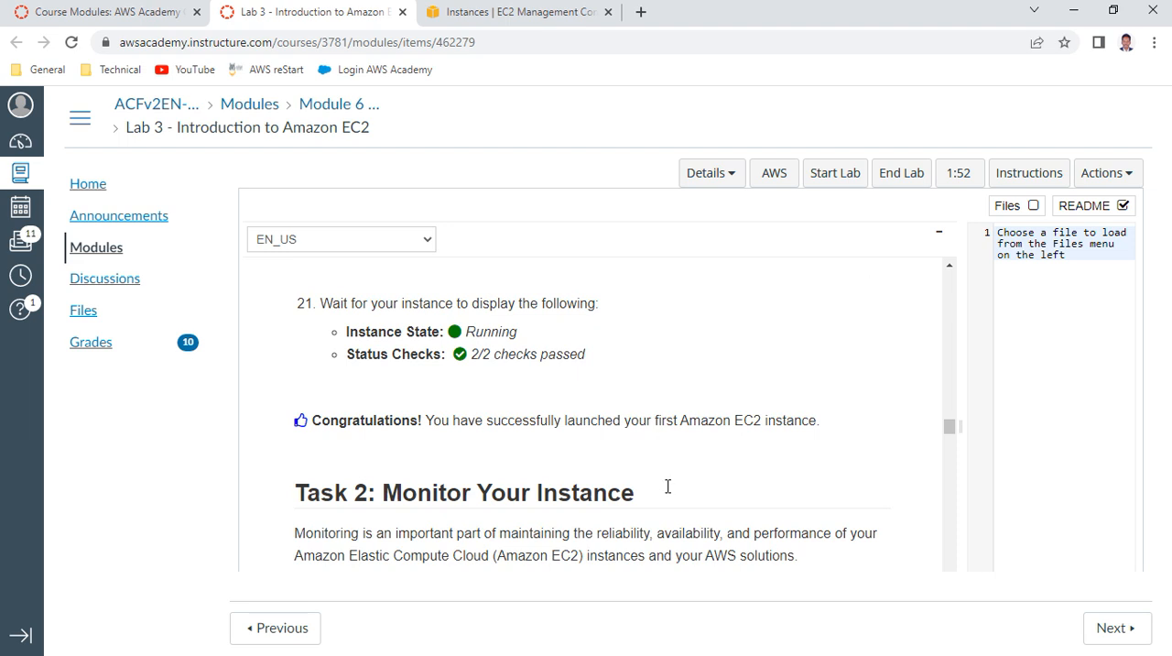
pyautogui.scroll(2, 502, 404)
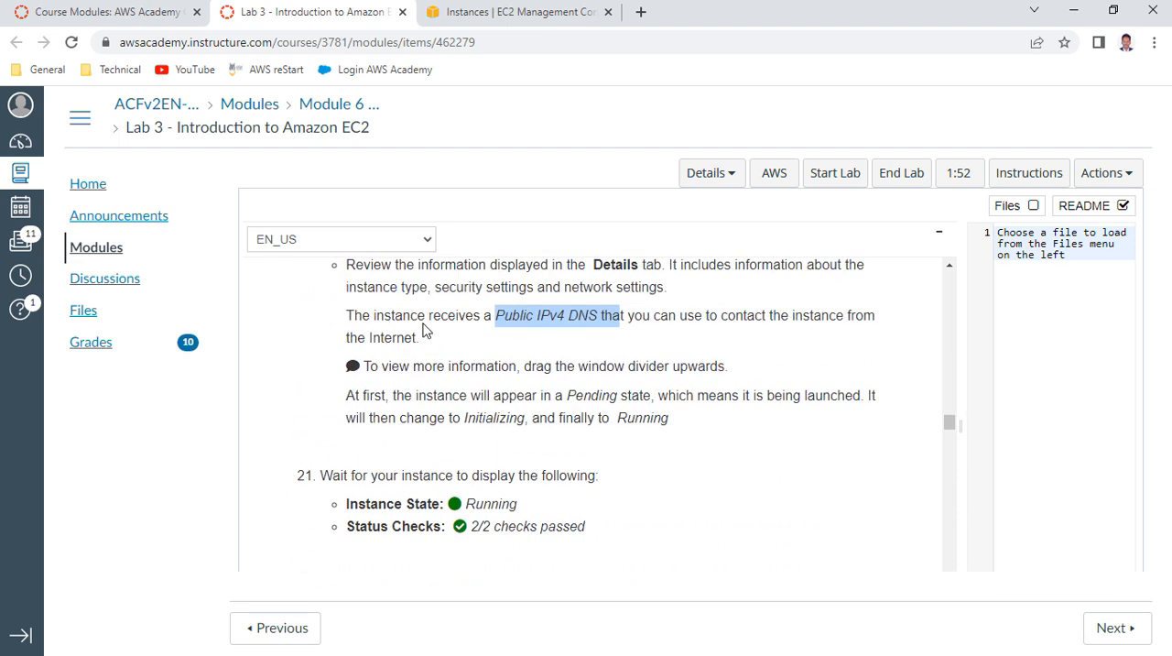
pyautogui.click(537, 11)
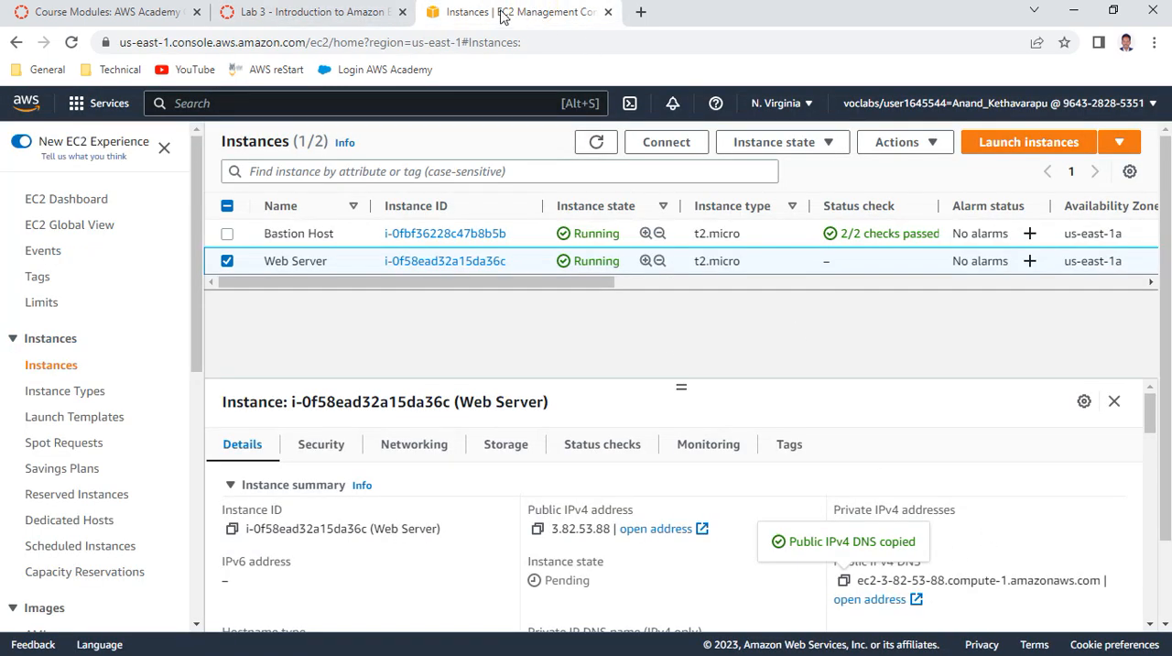
pyautogui.click(263, 13)
pyautogui.scroll(-3, 515, 400)
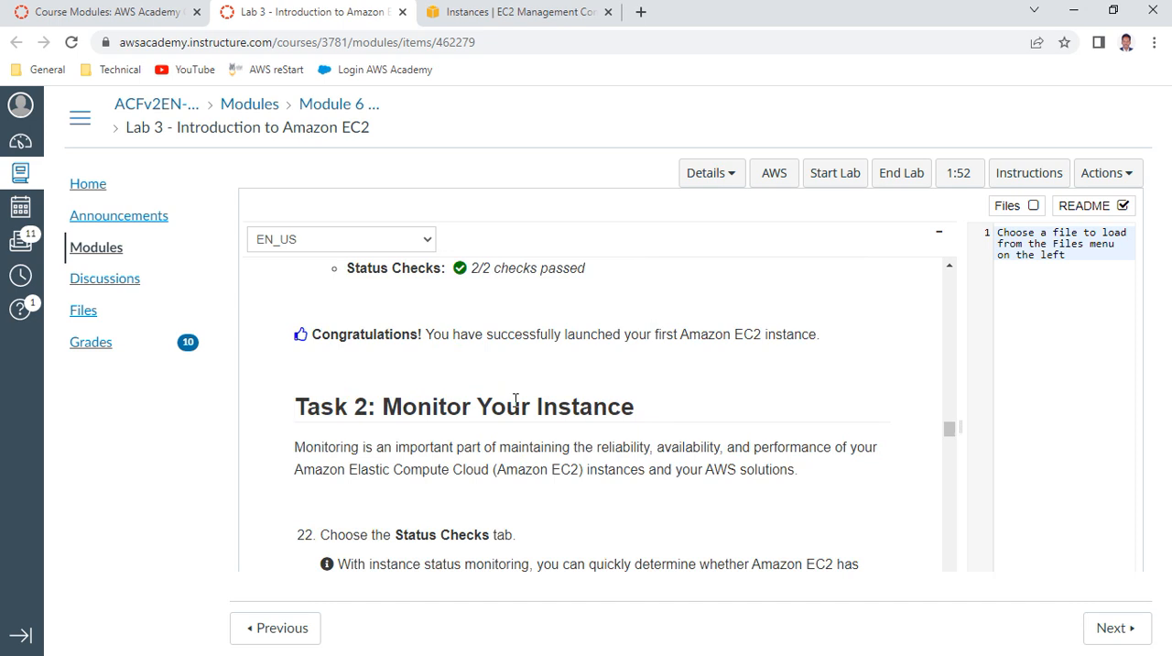
pyautogui.scroll(-3, 516, 401)
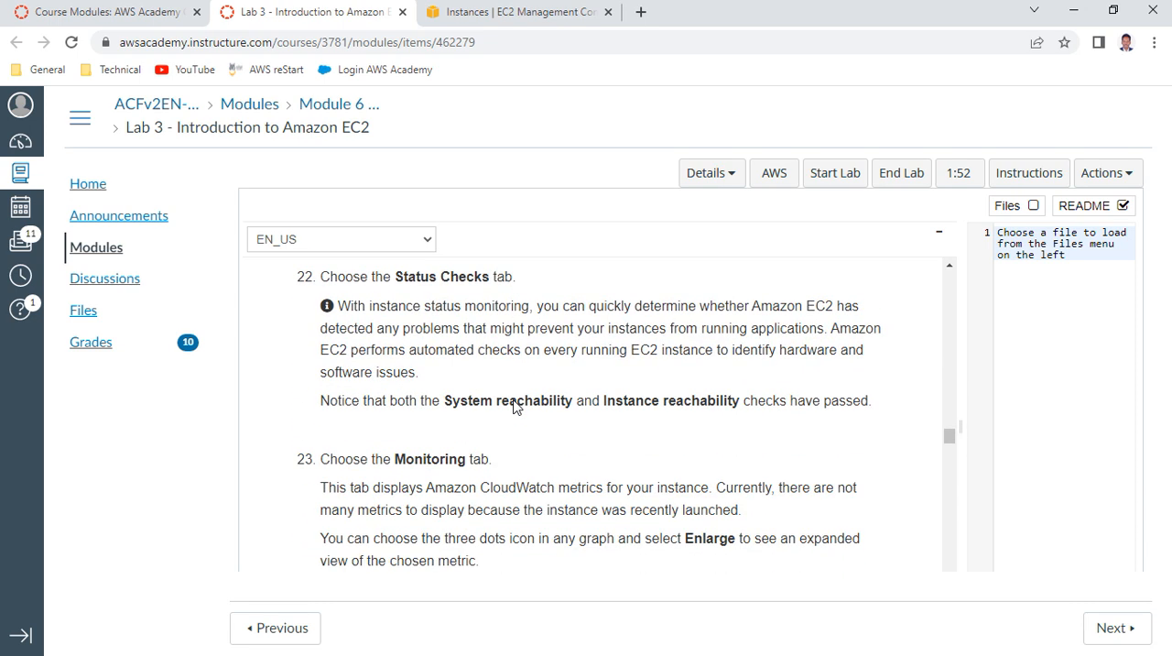
pyautogui.moveTo(456, 401); pyautogui.dragTo(862, 401)
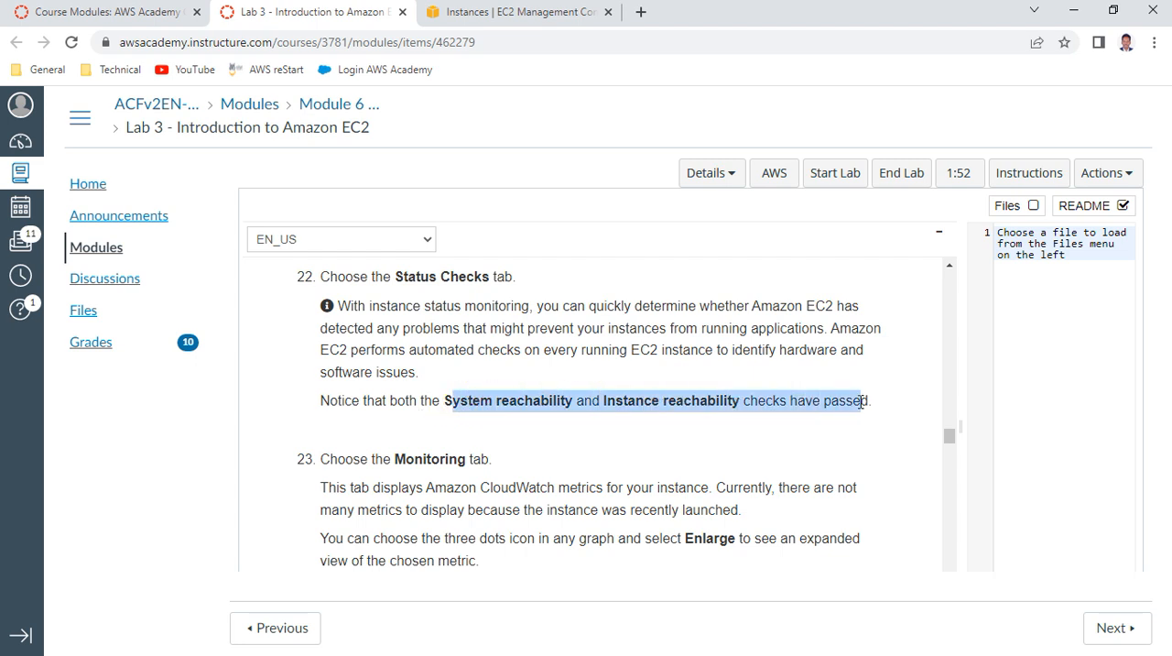
pyautogui.click(542, 12)
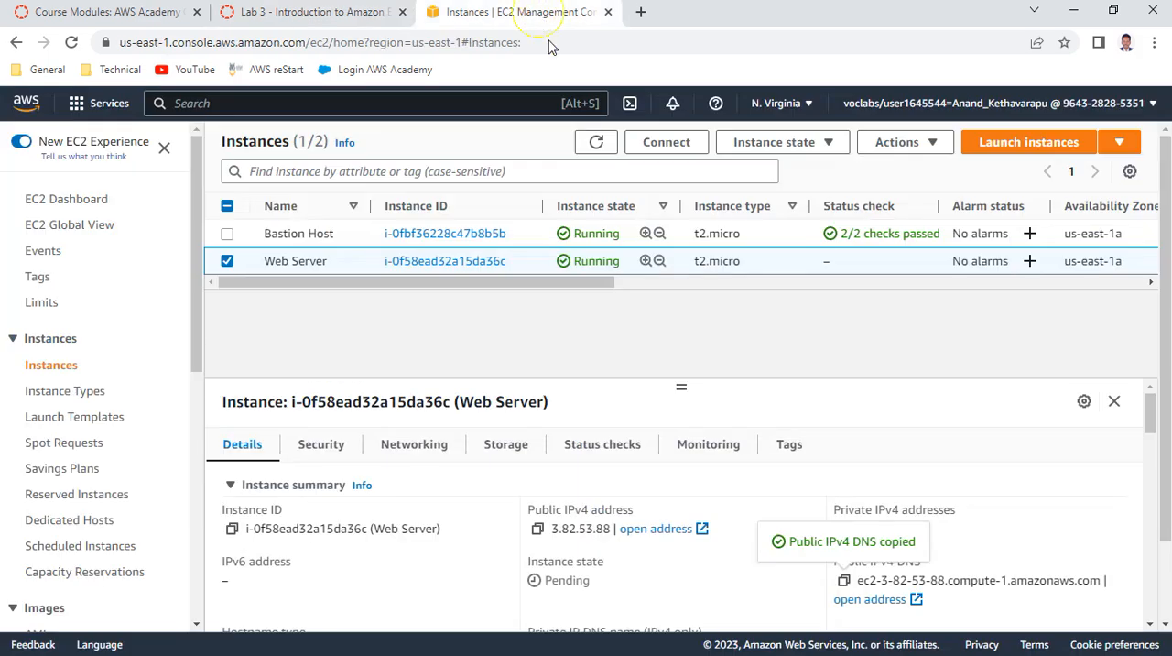
pyautogui.click(596, 145)
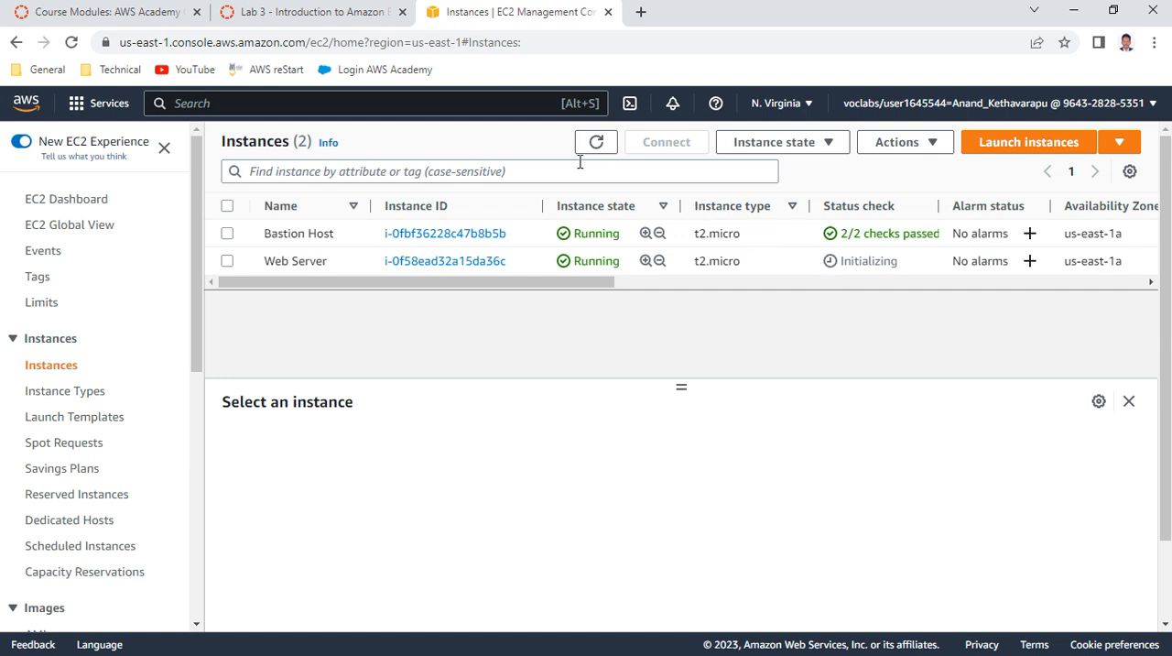
# Select the Web Server instance and examine its system and instance status checks, comparing them with item 22 of the lab instructions
pyautogui.click(227, 261)
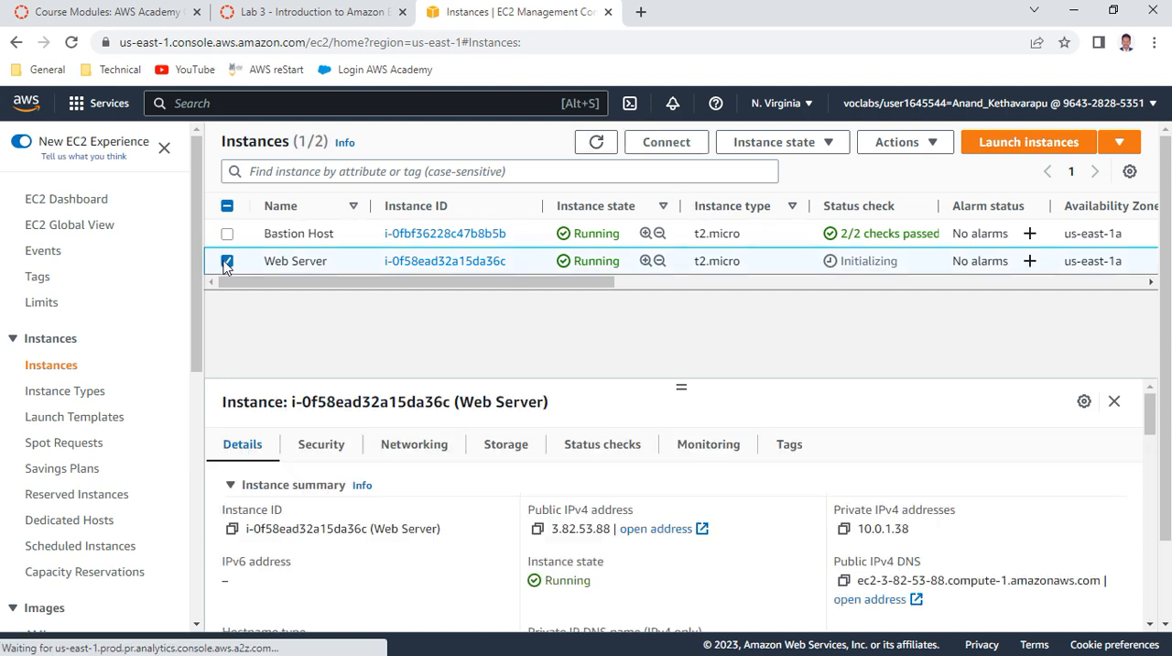
pyautogui.click(621, 451)
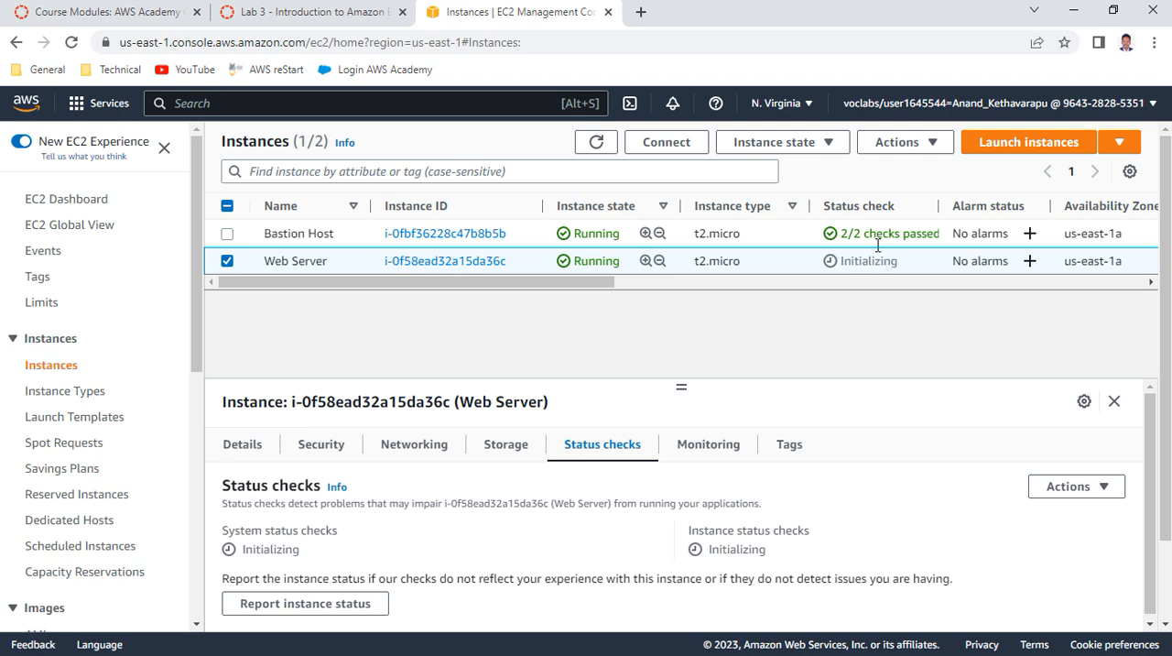
pyautogui.click(311, 12)
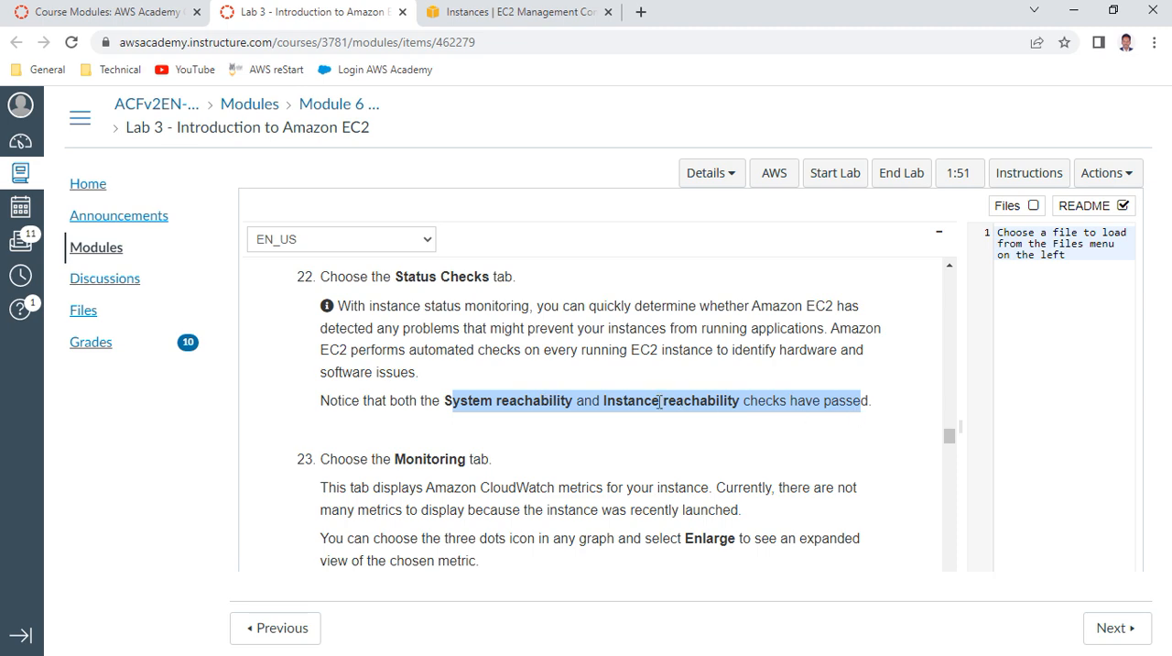
pyautogui.click(506, 16)
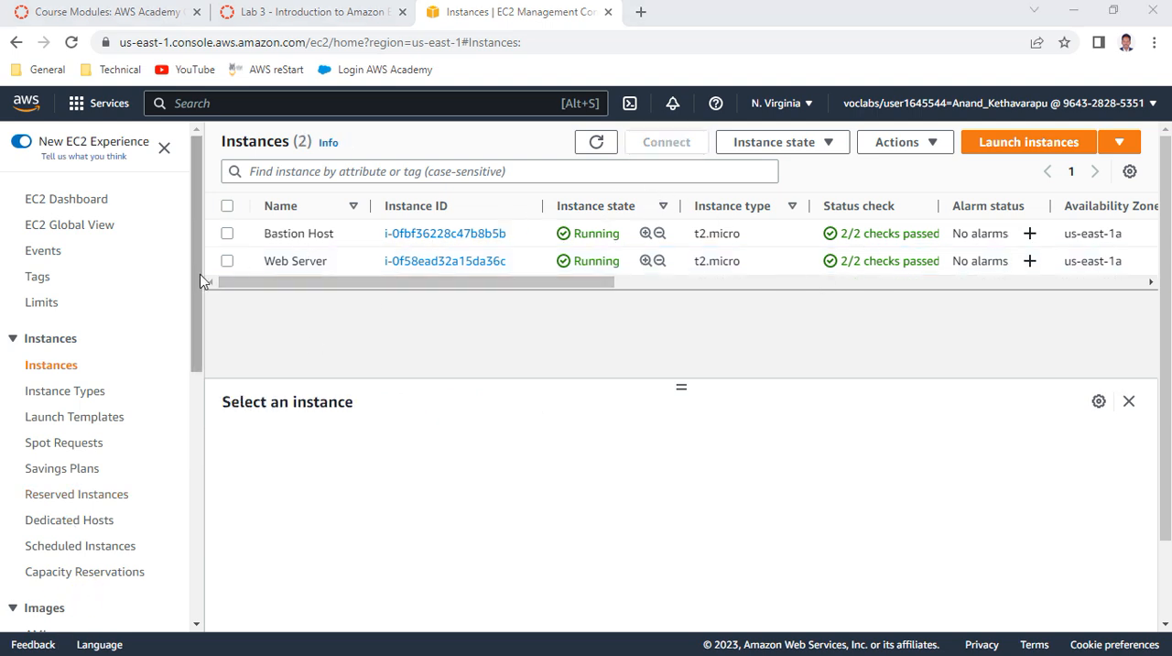
pyautogui.click(228, 262)
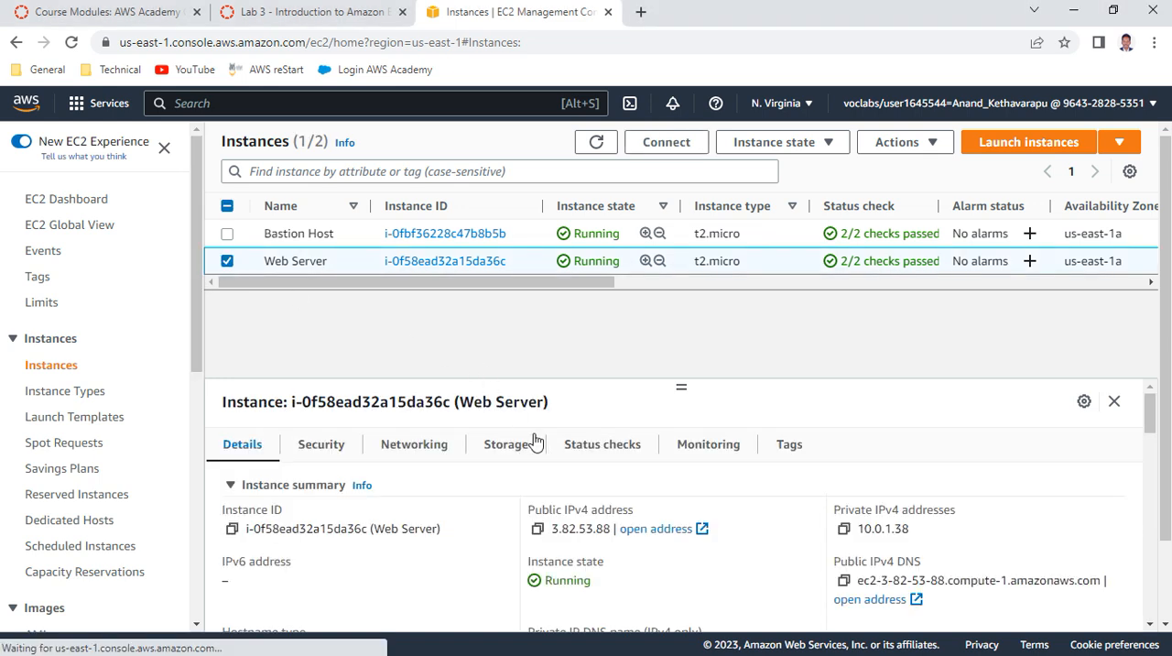
pyautogui.click(590, 449)
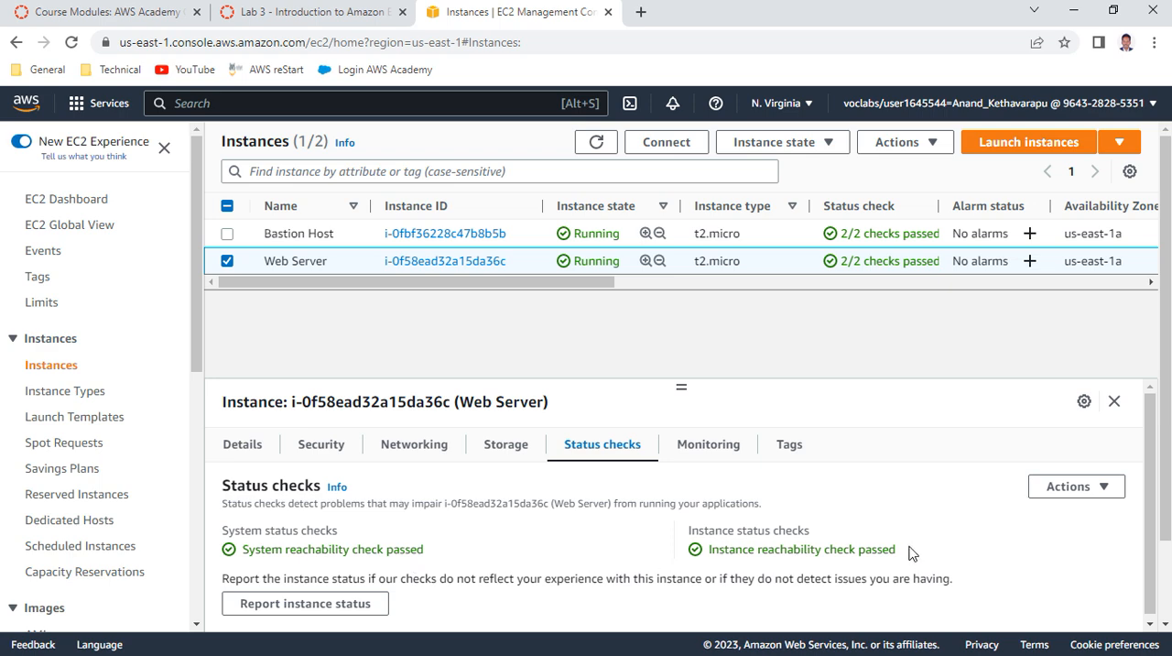
# Read item 23 of the lab instructions and show the Web Server instance's monitoring metrics in a taller details pane
pyautogui.click(282, 11)
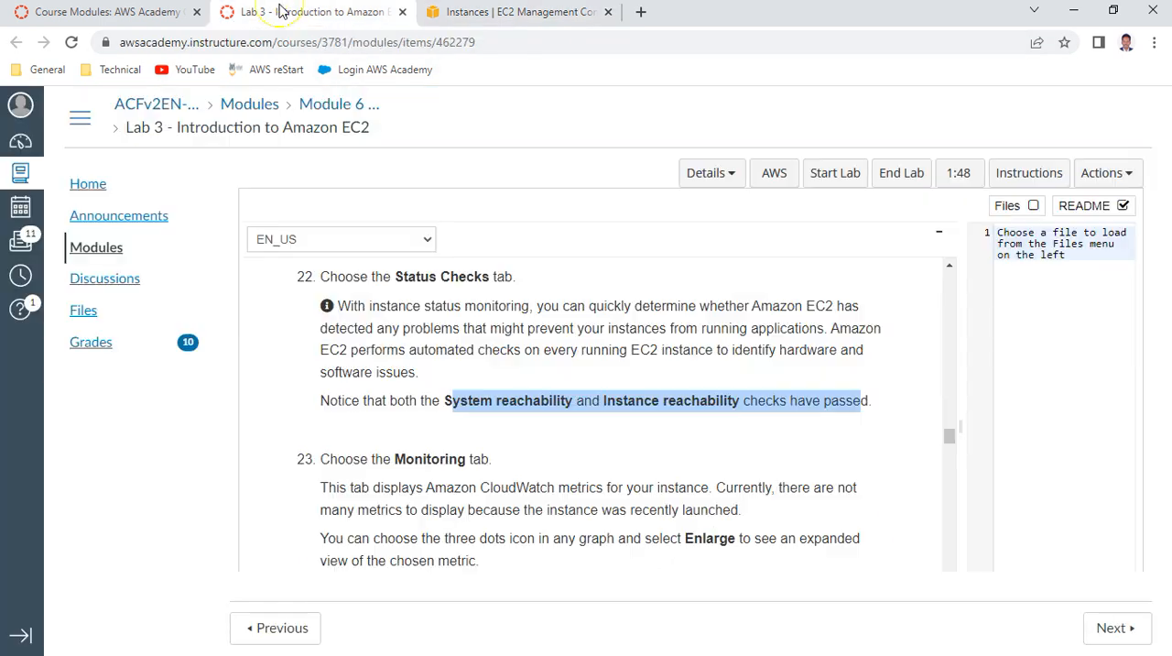
pyautogui.scroll(-2, 532, 388)
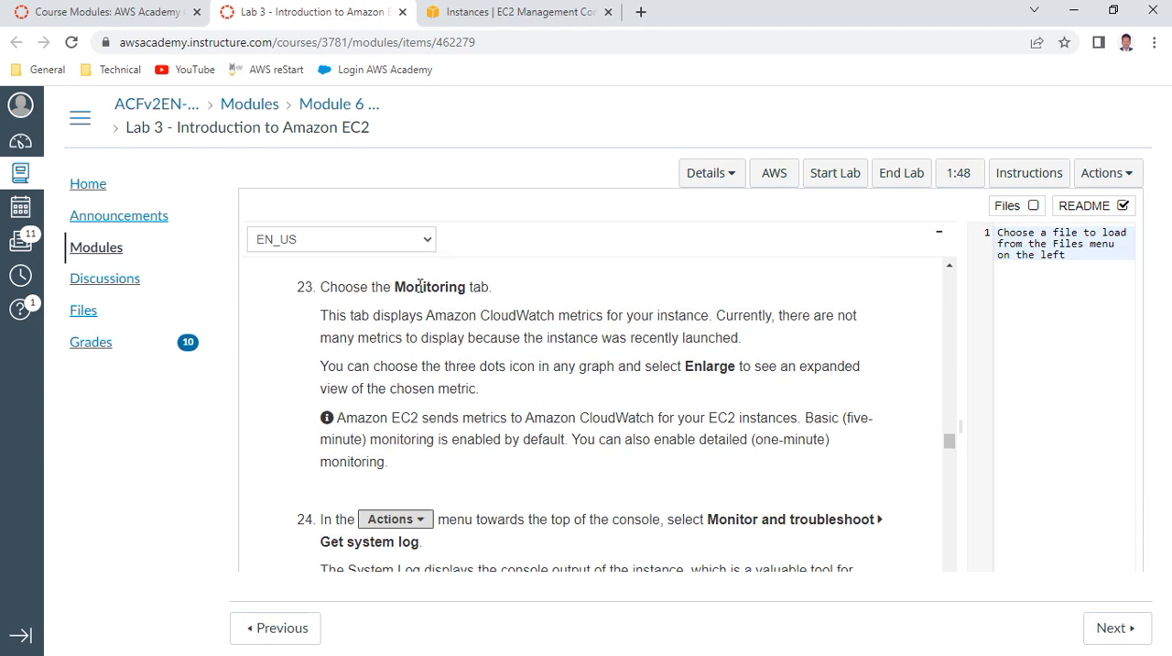
pyautogui.doubleClick(419, 286)
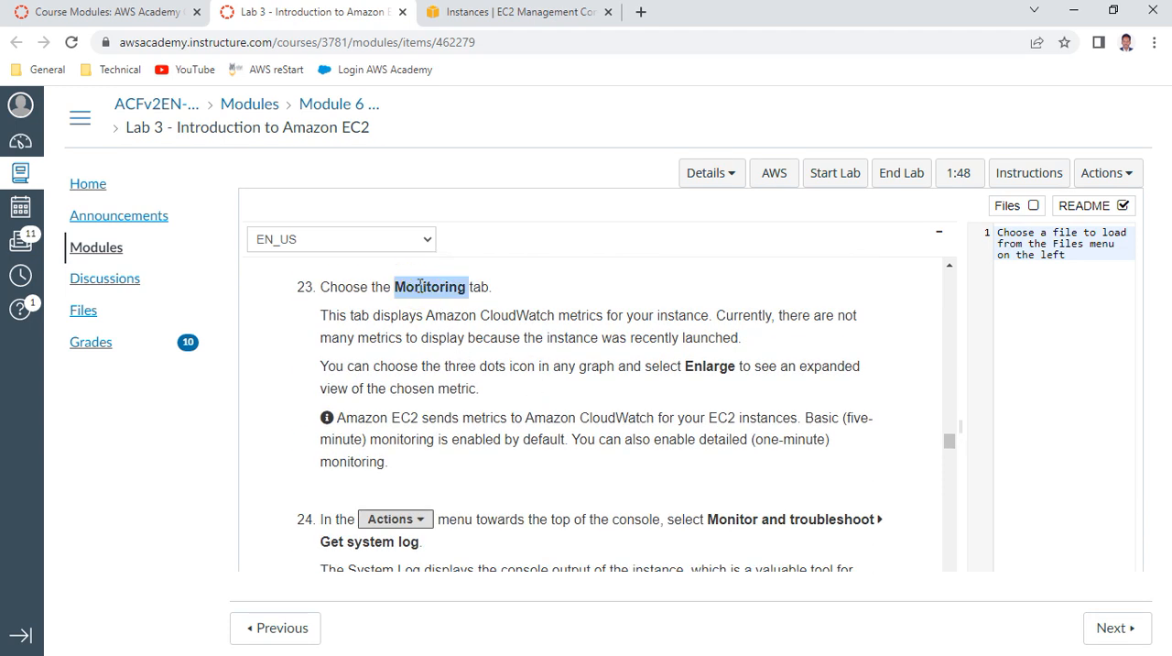
pyautogui.click(518, 12)
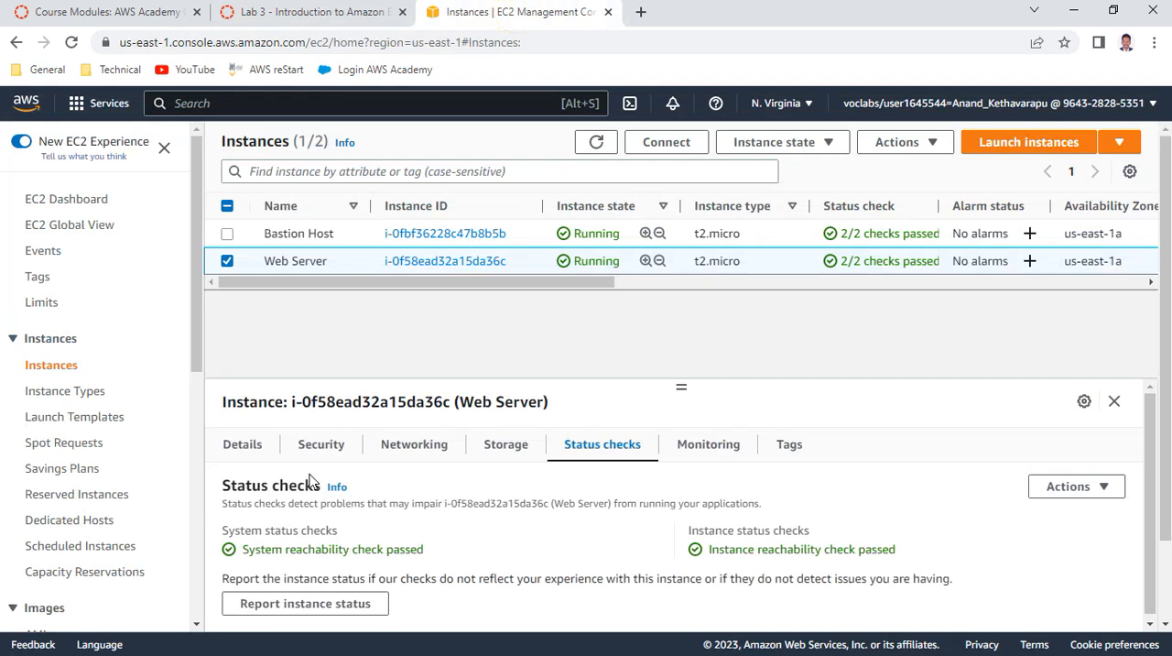
pyautogui.click(720, 448)
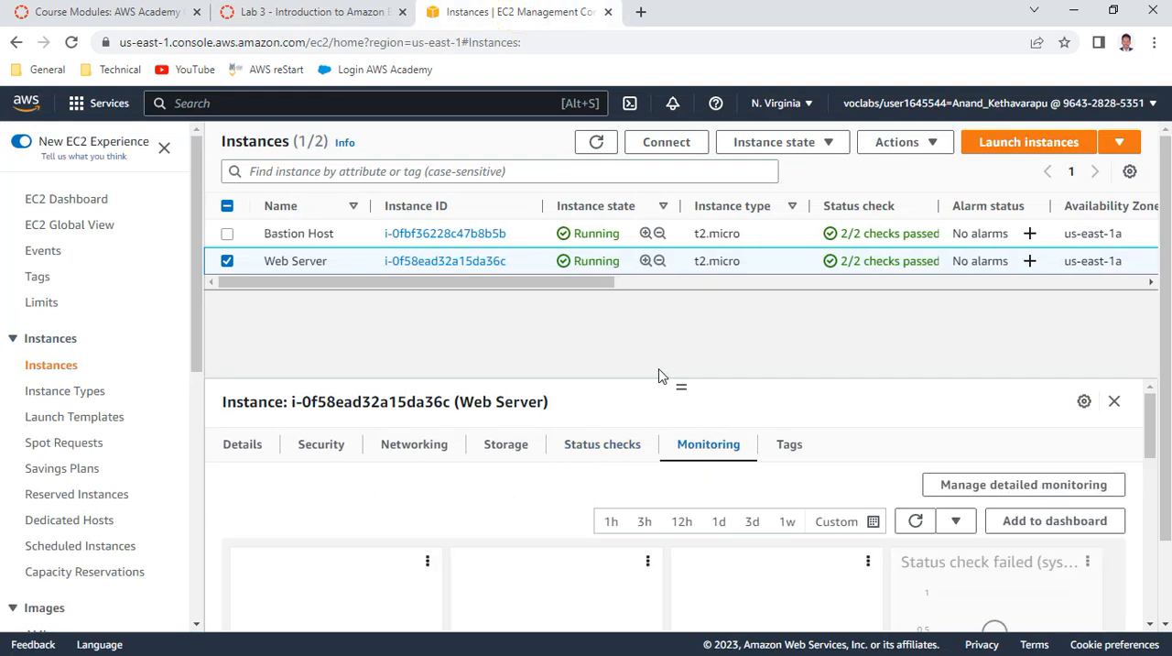
pyautogui.moveTo(680, 383); pyautogui.dragTo(685, 306)
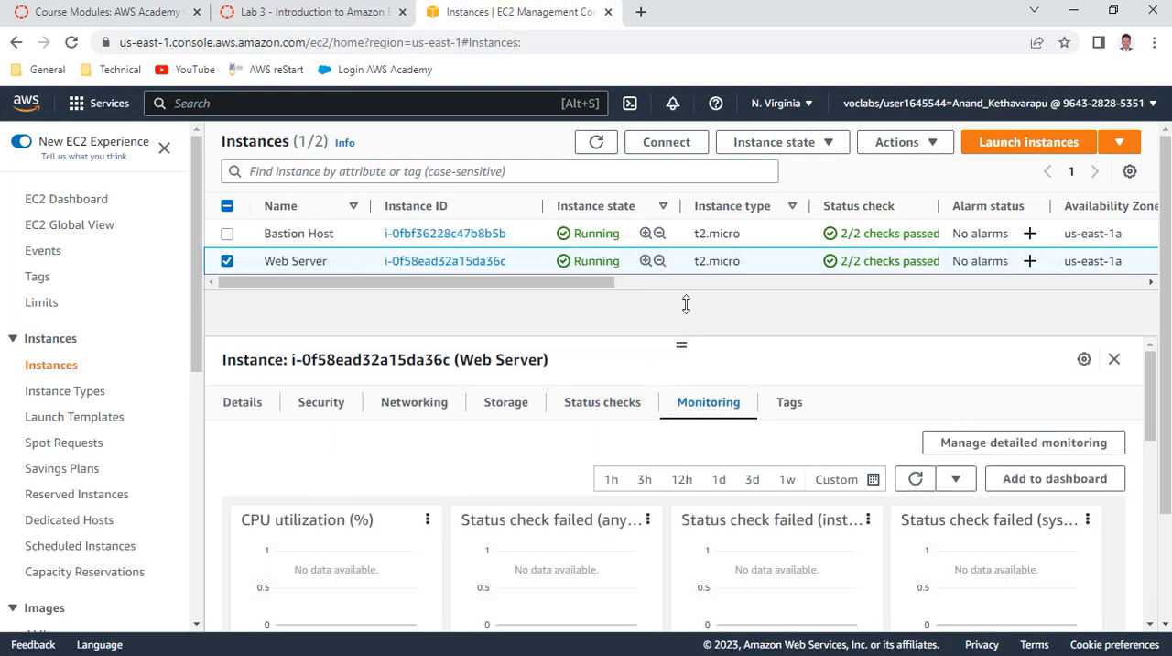
# Look through the Web Server instance's metric graphs and view the CPU utilization (%) graph enlarged, closing it when done
pyautogui.scroll(-1, 622, 519)
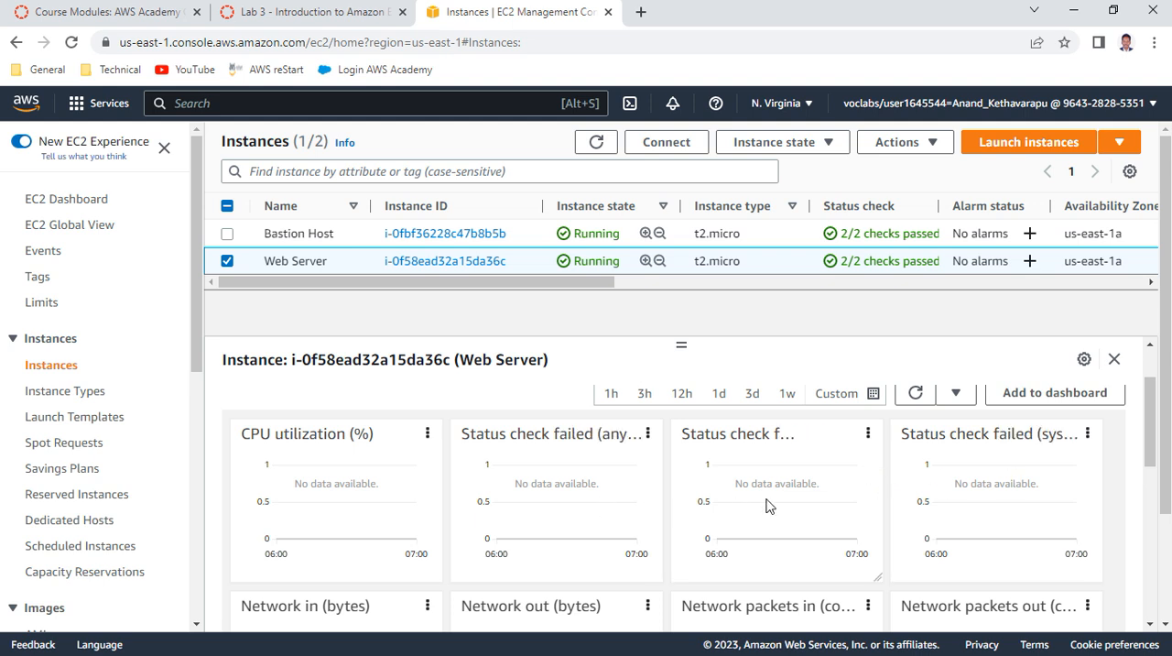
pyautogui.scroll(-2, 757, 490)
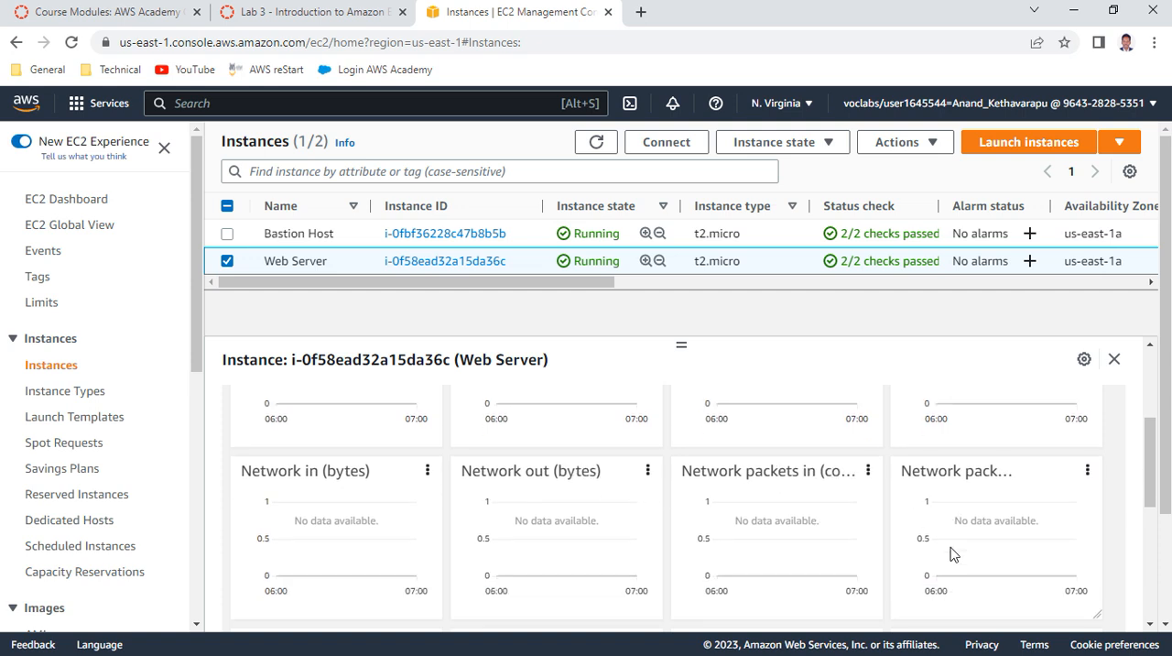
pyautogui.scroll(-5, 951, 555)
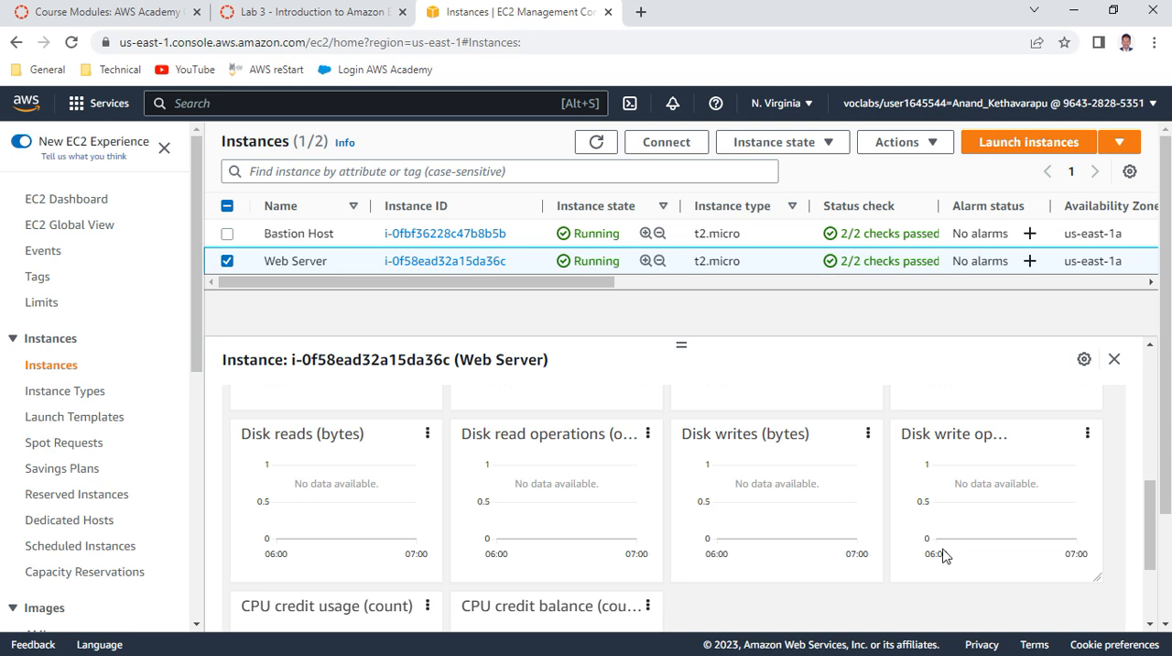
pyautogui.scroll(-4, 943, 554)
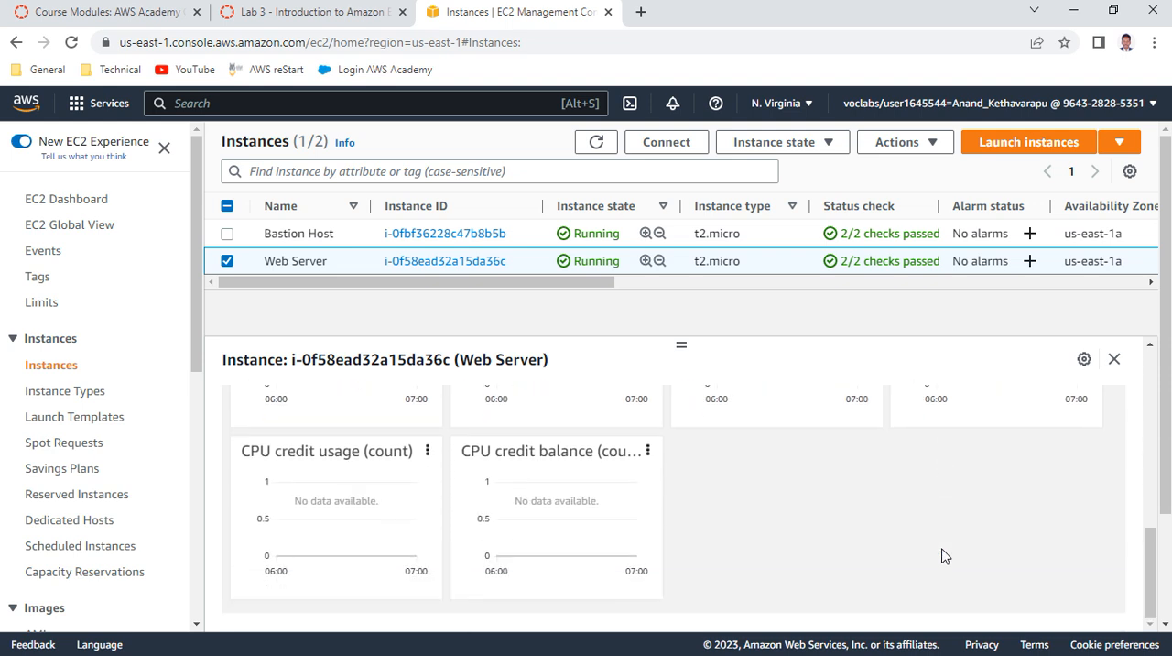
pyautogui.scroll(5, 462, 487)
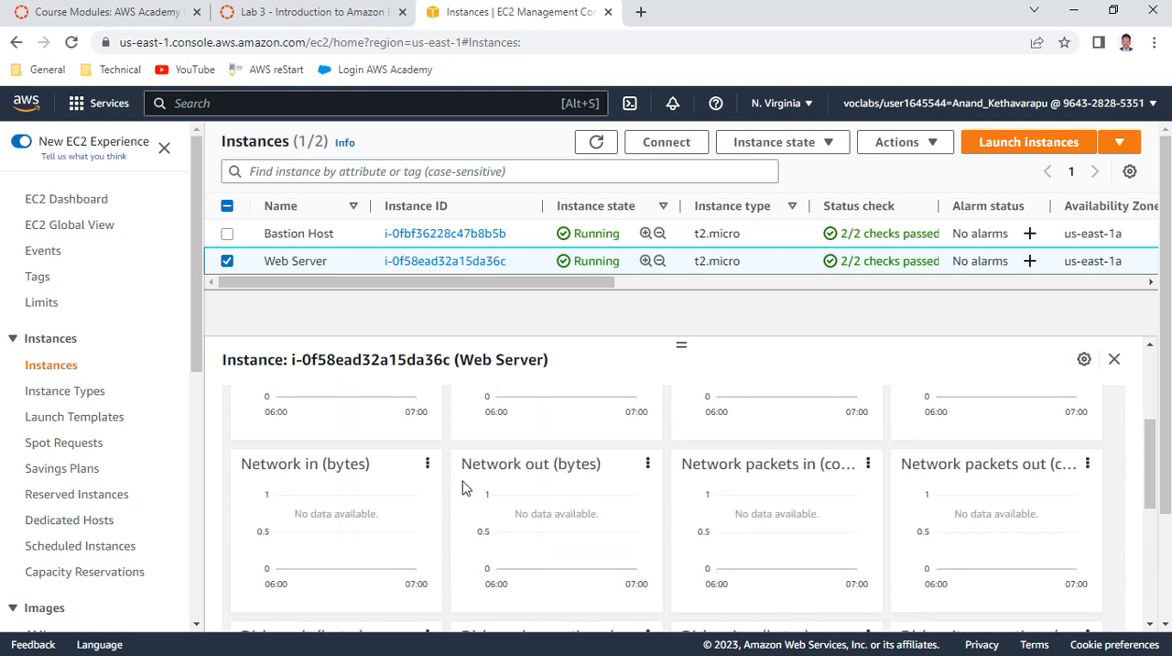
pyautogui.scroll(2, 462, 487)
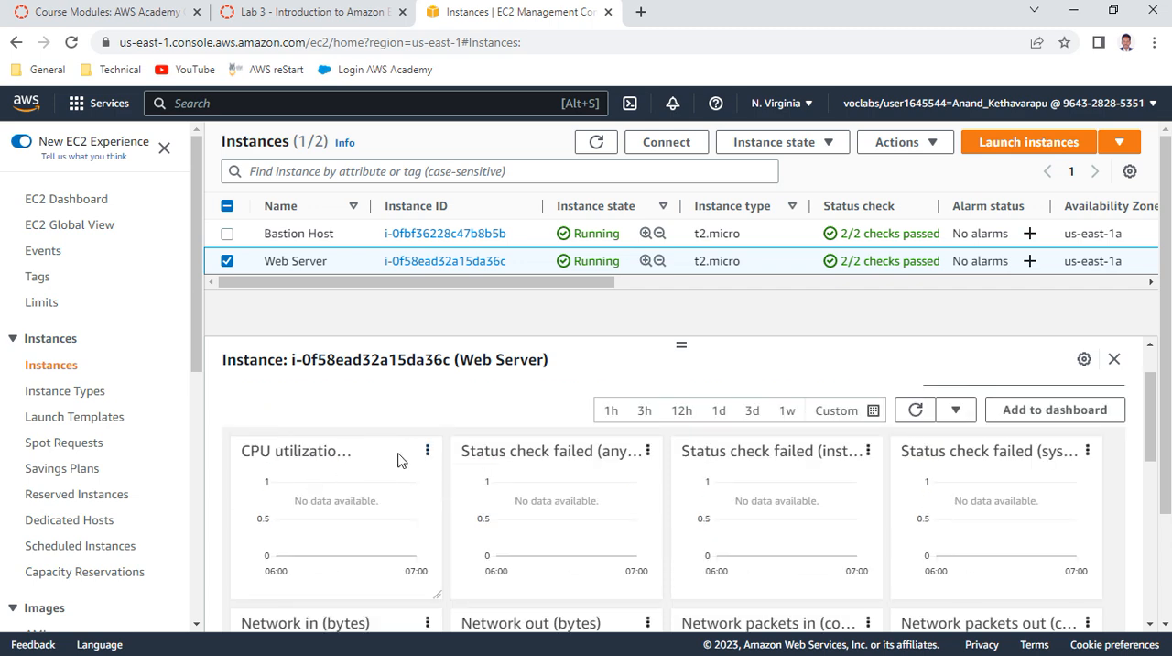
pyautogui.click(427, 451)
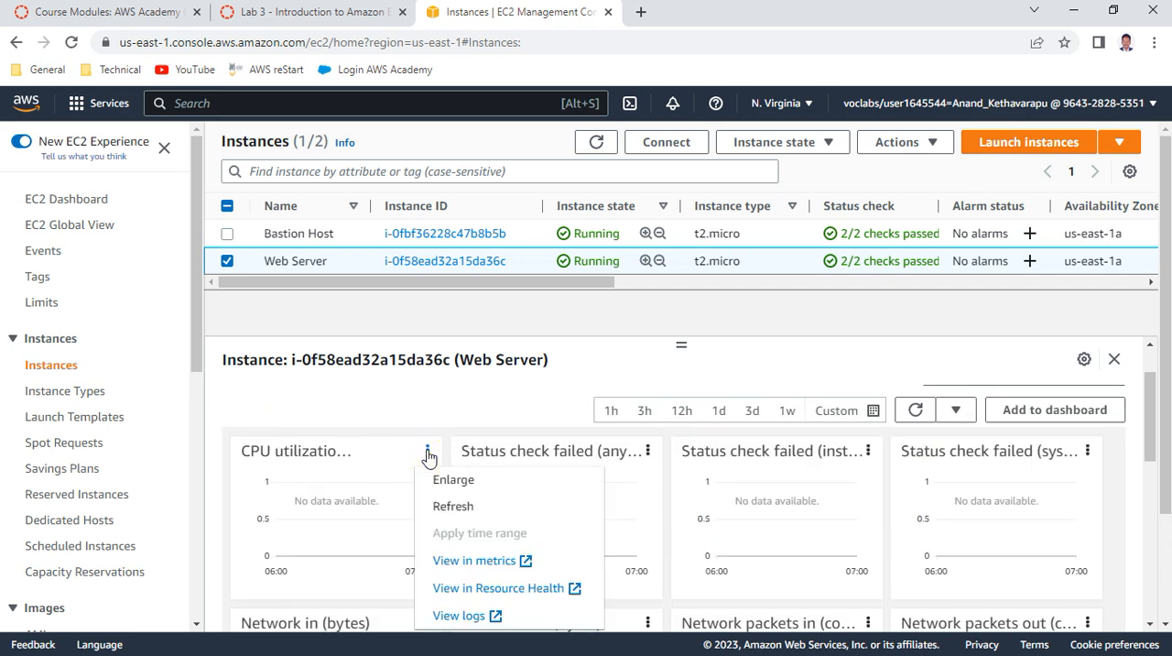
pyautogui.click(465, 481)
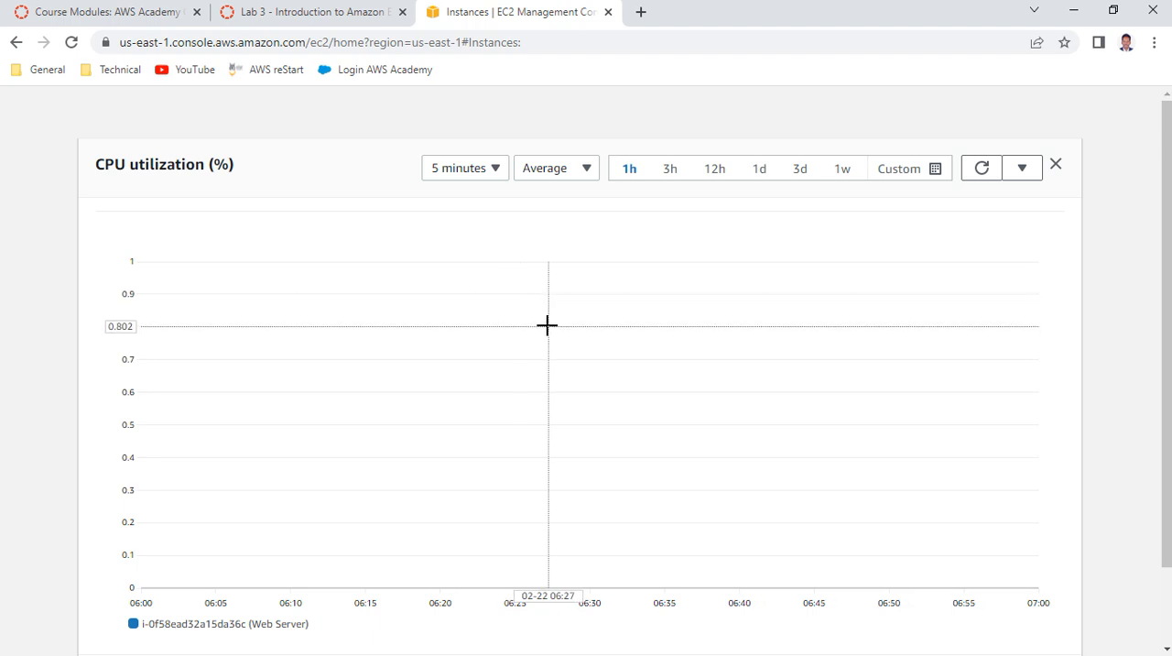
pyautogui.click(1056, 167)
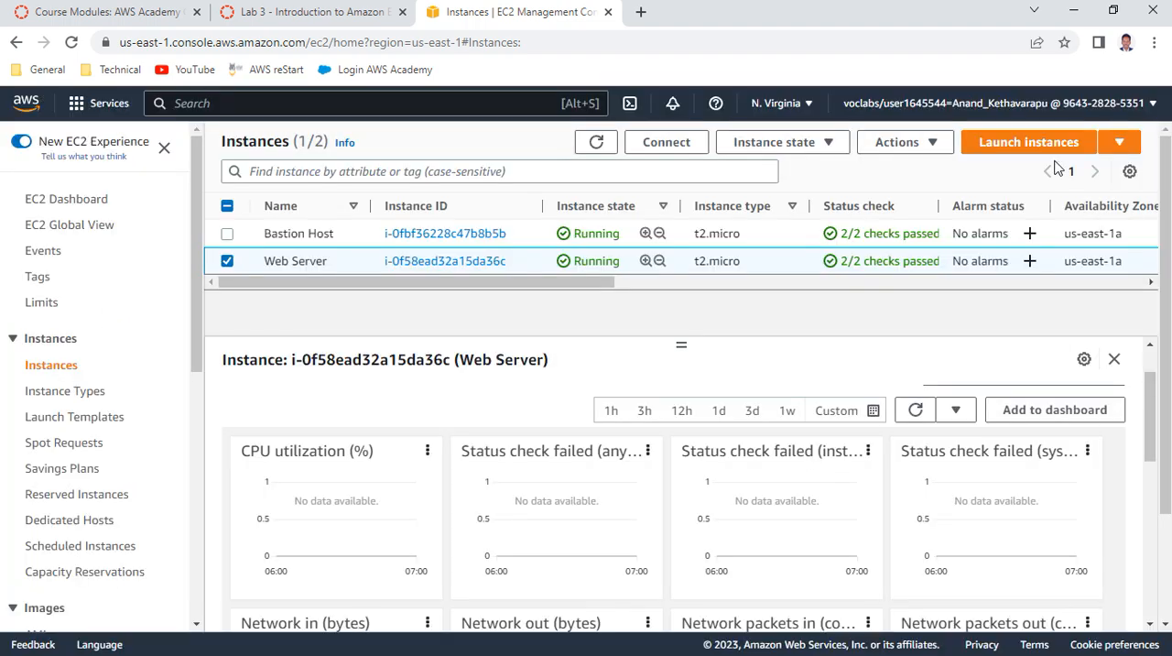
# Read item 24 of the lab instructions, get the Web Server instance's system log, and view its output
pyautogui.click(313, 14)
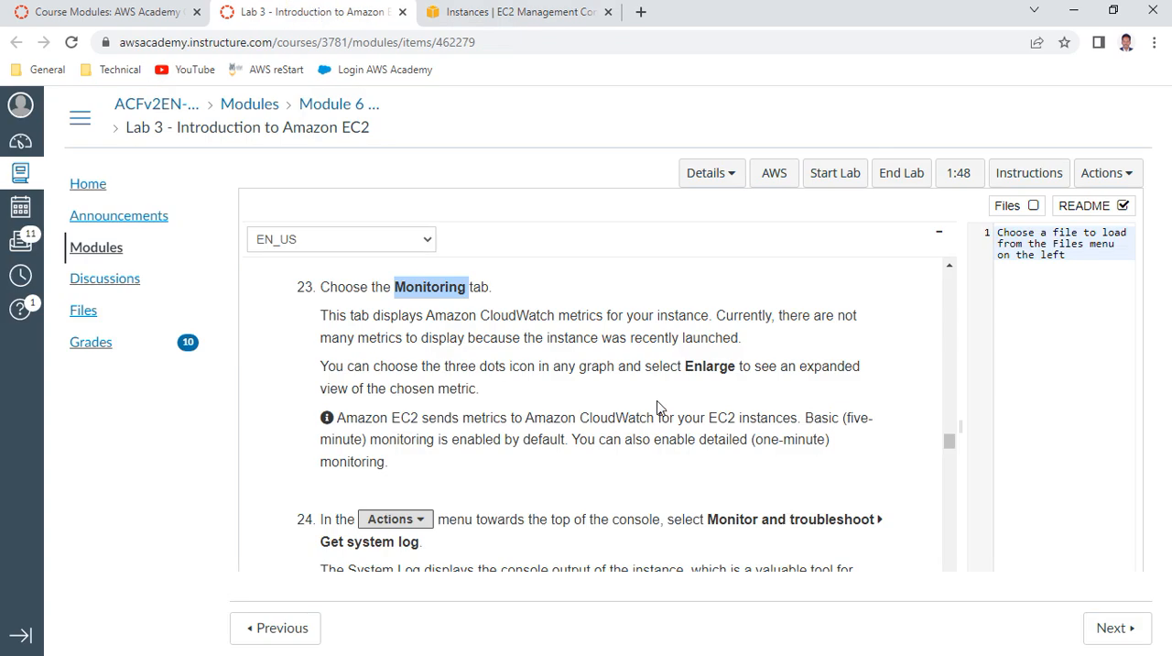
pyautogui.scroll(-2, 522, 416)
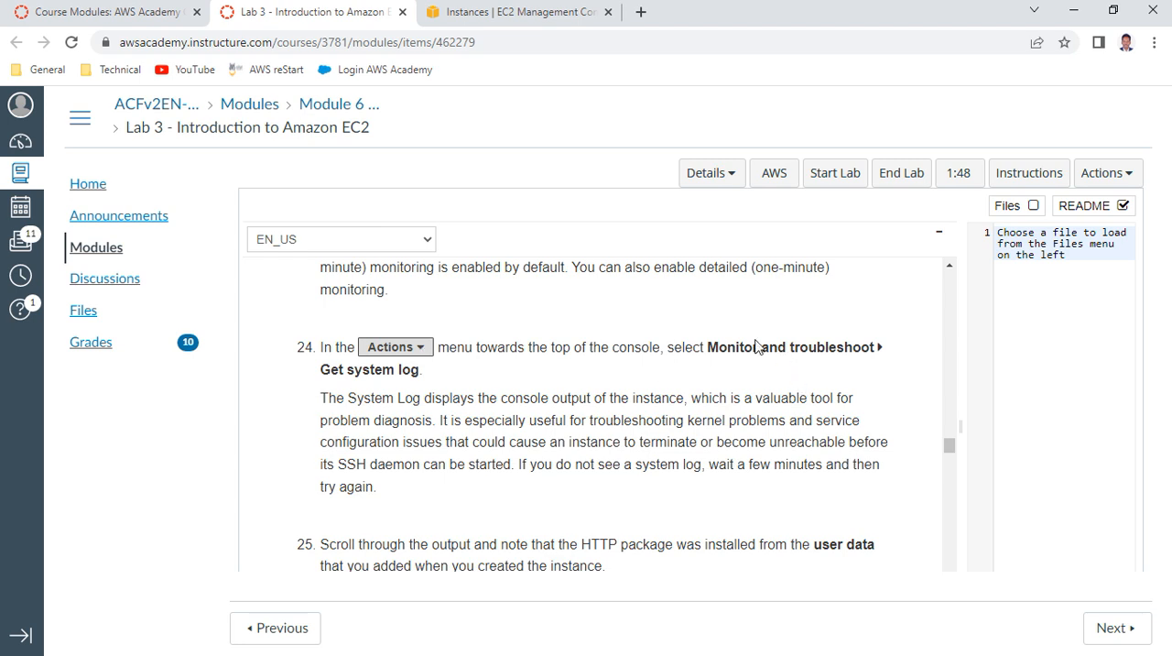
pyautogui.moveTo(717, 347); pyautogui.dragTo(886, 354)
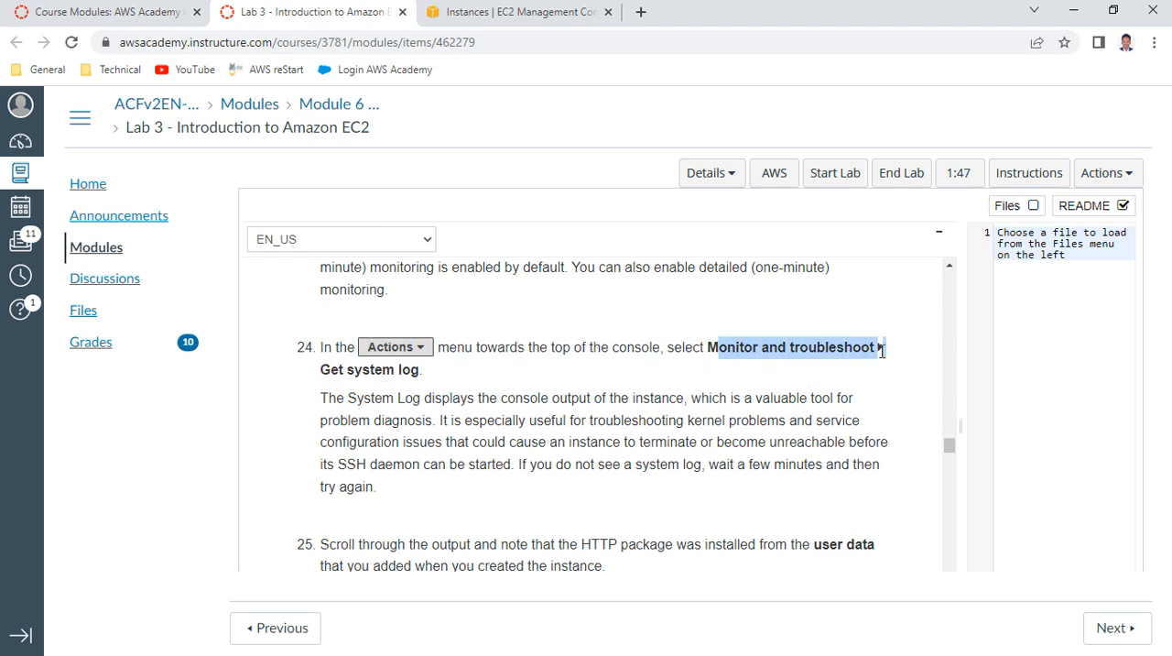
pyautogui.click(490, 17)
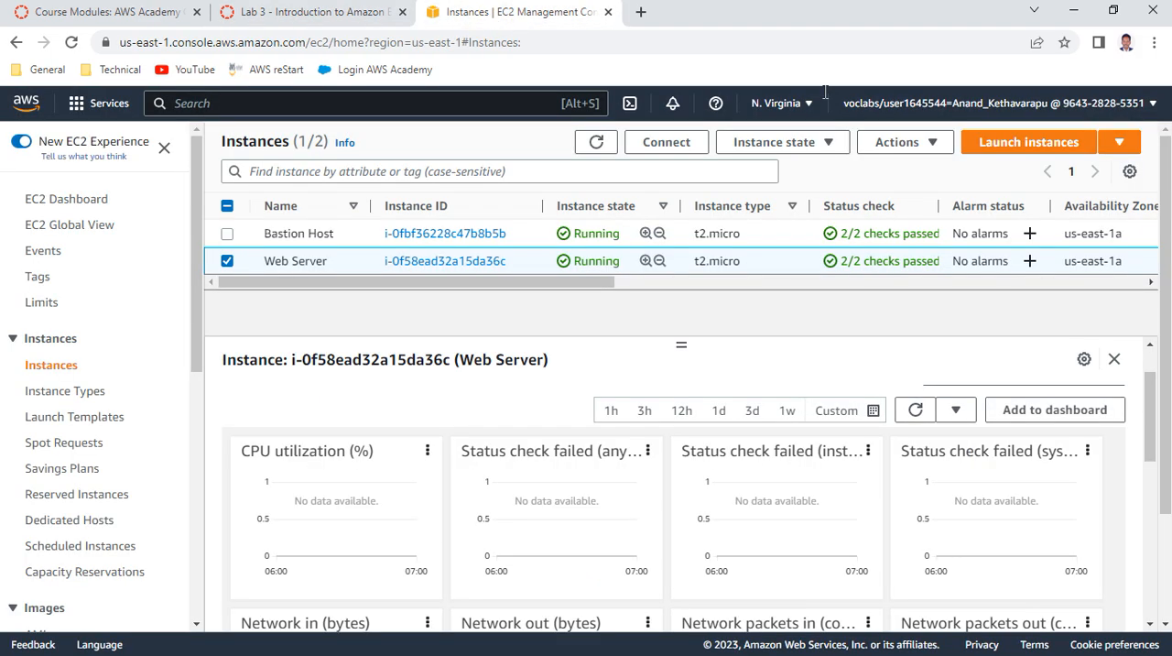
pyautogui.click(921, 146)
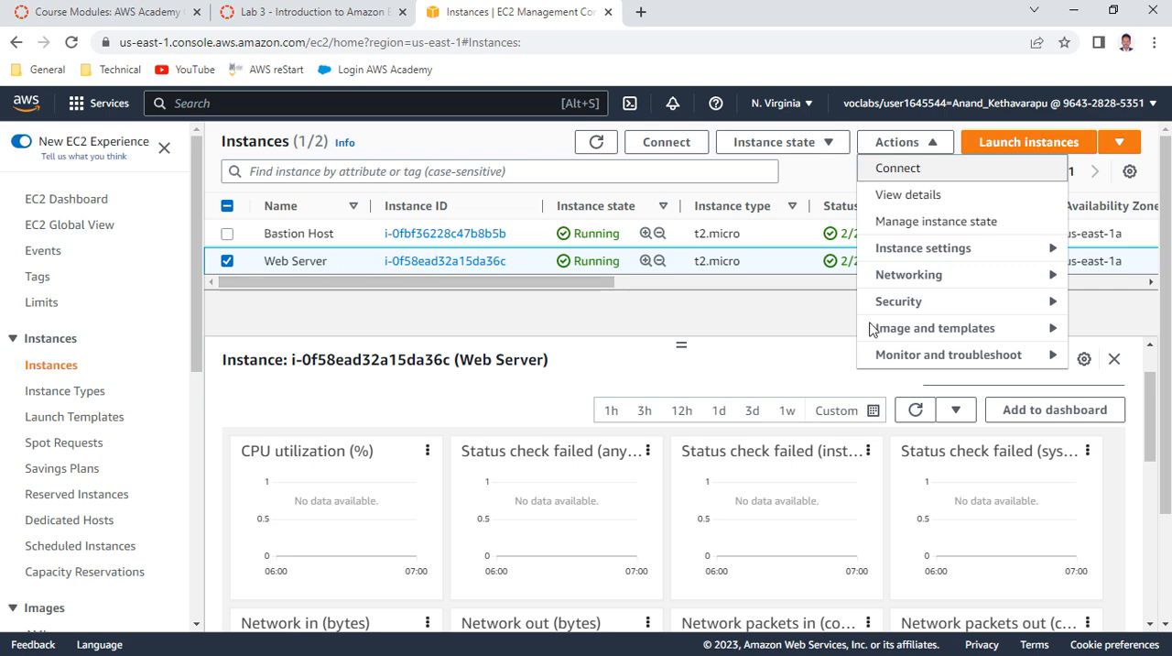
pyautogui.moveTo(989, 365)
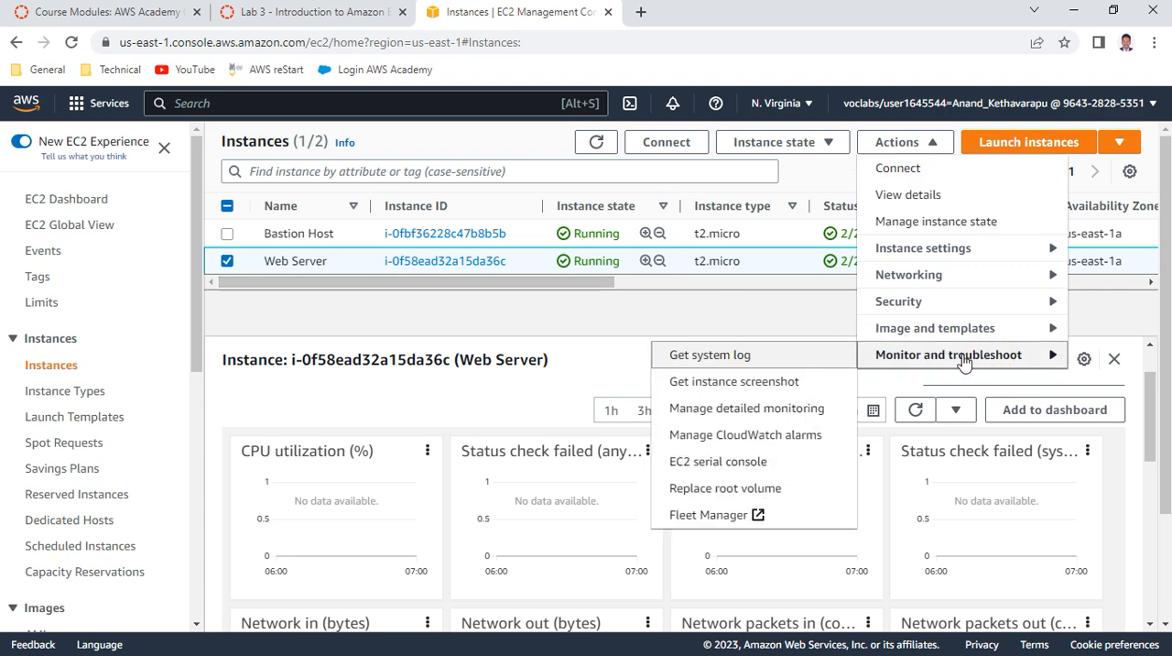
pyautogui.click(744, 361)
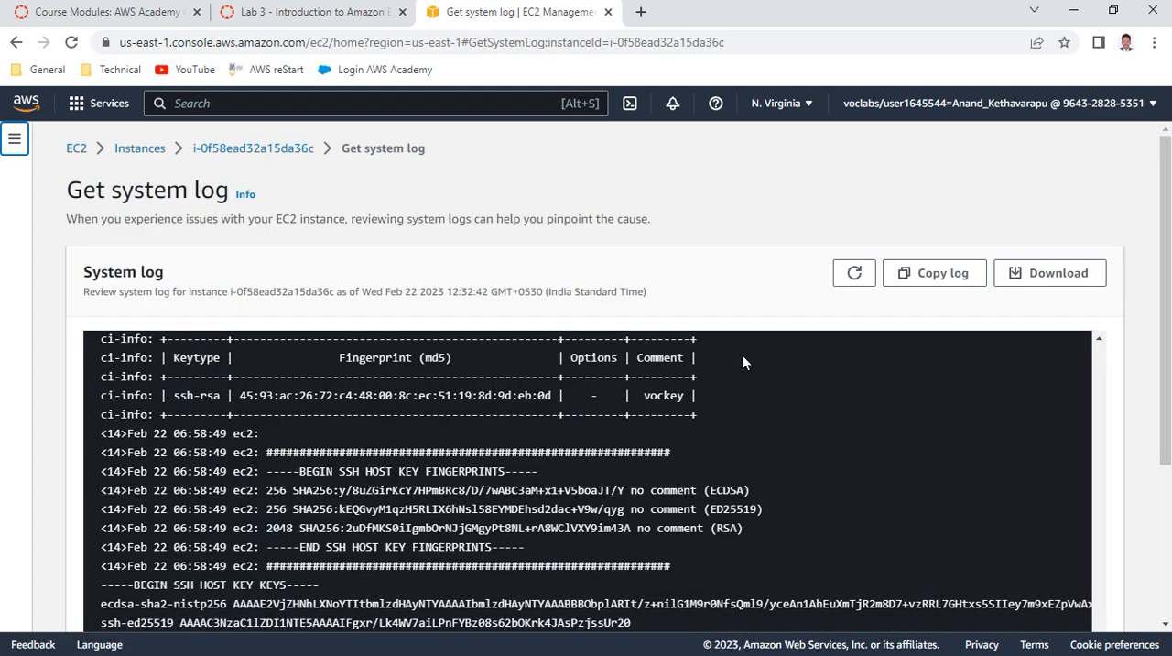
pyautogui.scroll(-2, 380, 471)
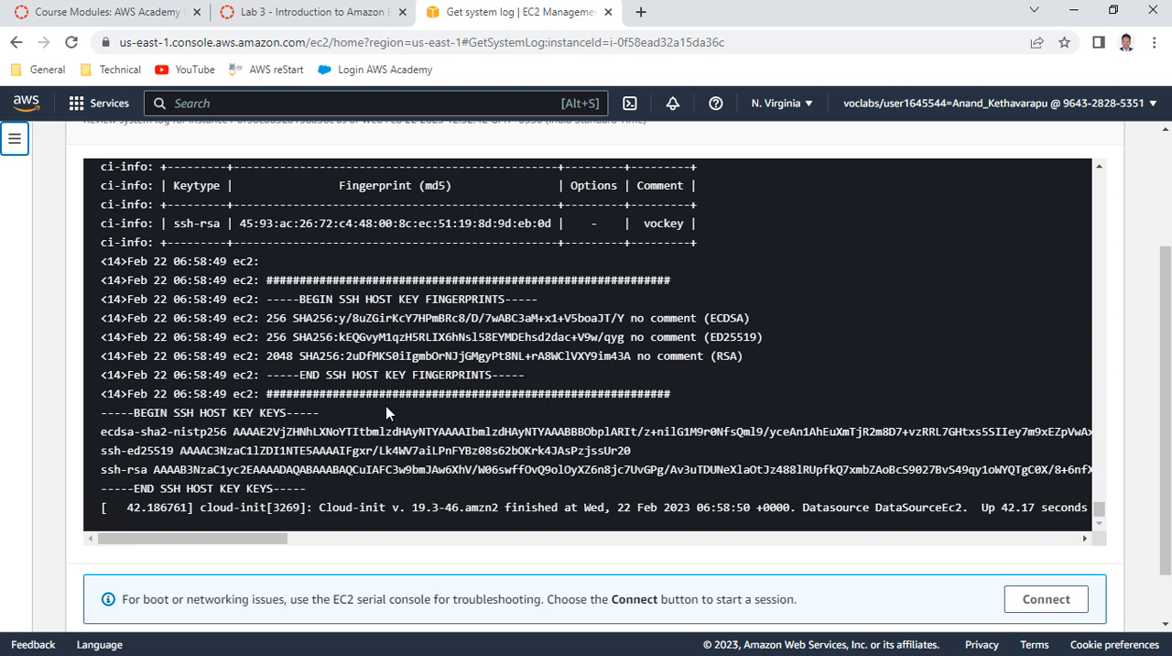
# Read the system log explanation in item 24, recheck the log output, and read item 25 on the HTTP package installation
pyautogui.click(312, 12)
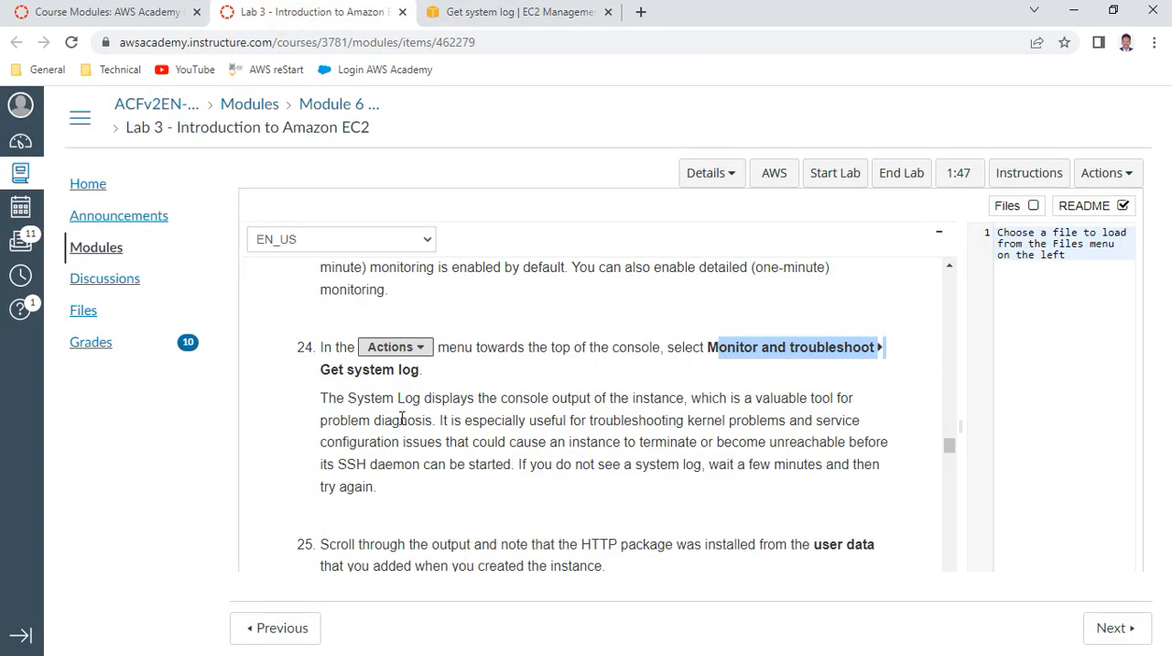
pyautogui.moveTo(438, 398); pyautogui.dragTo(738, 462)
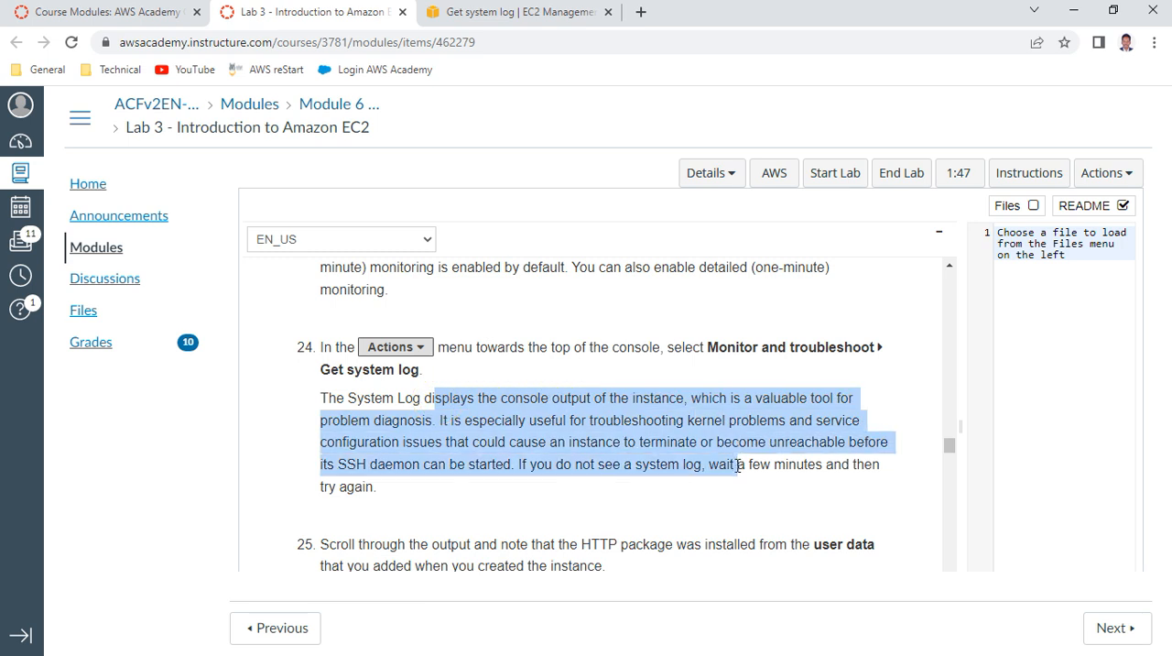
pyautogui.click(516, 12)
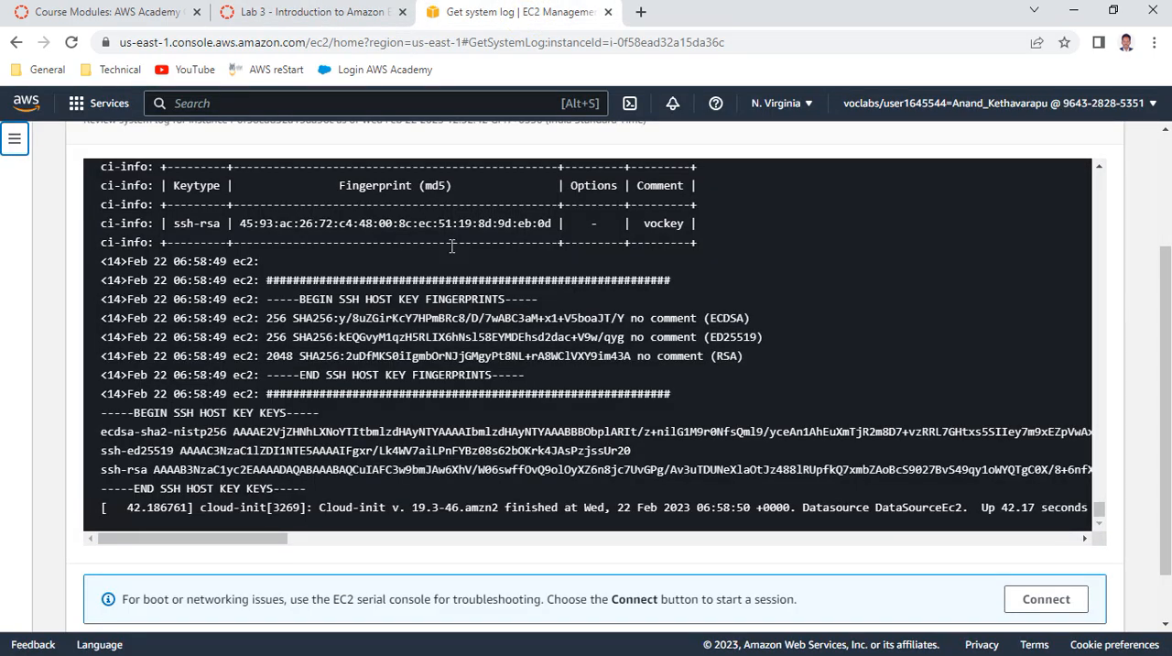
pyautogui.moveTo(1099, 507)
pyautogui.mouseDown()
pyautogui.moveTo(1088, 188)
pyautogui.moveTo(1099, 182)
pyautogui.moveTo(1104, 524)
pyautogui.mouseUp()
pyautogui.click(337, 15)
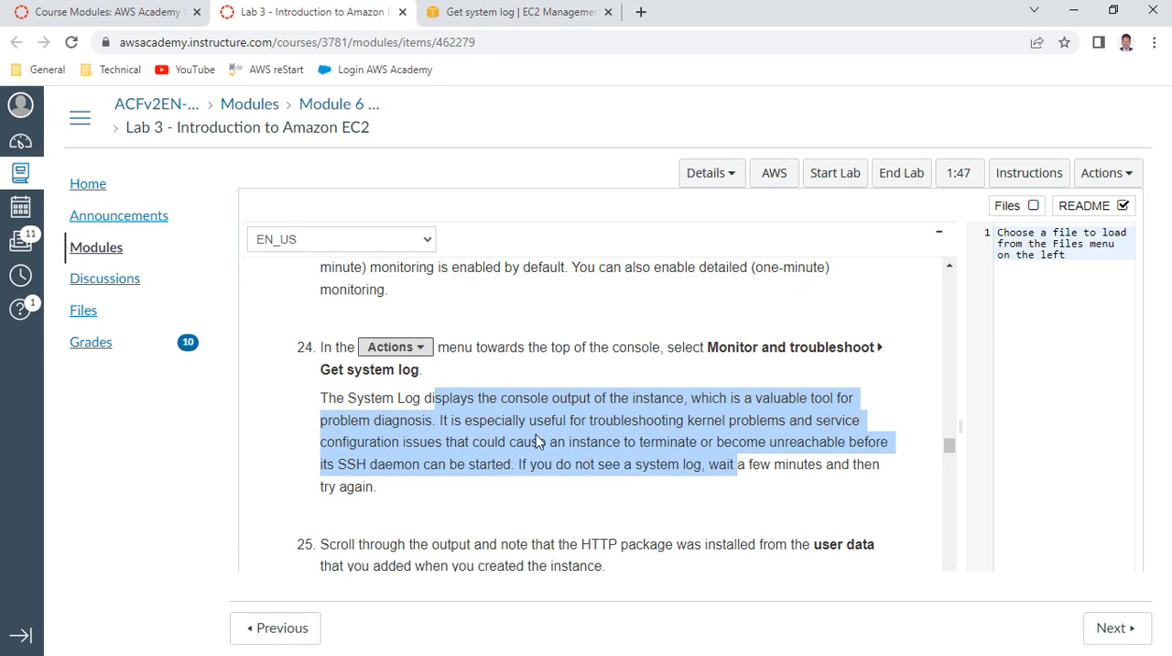
pyautogui.scroll(-2, 538, 436)
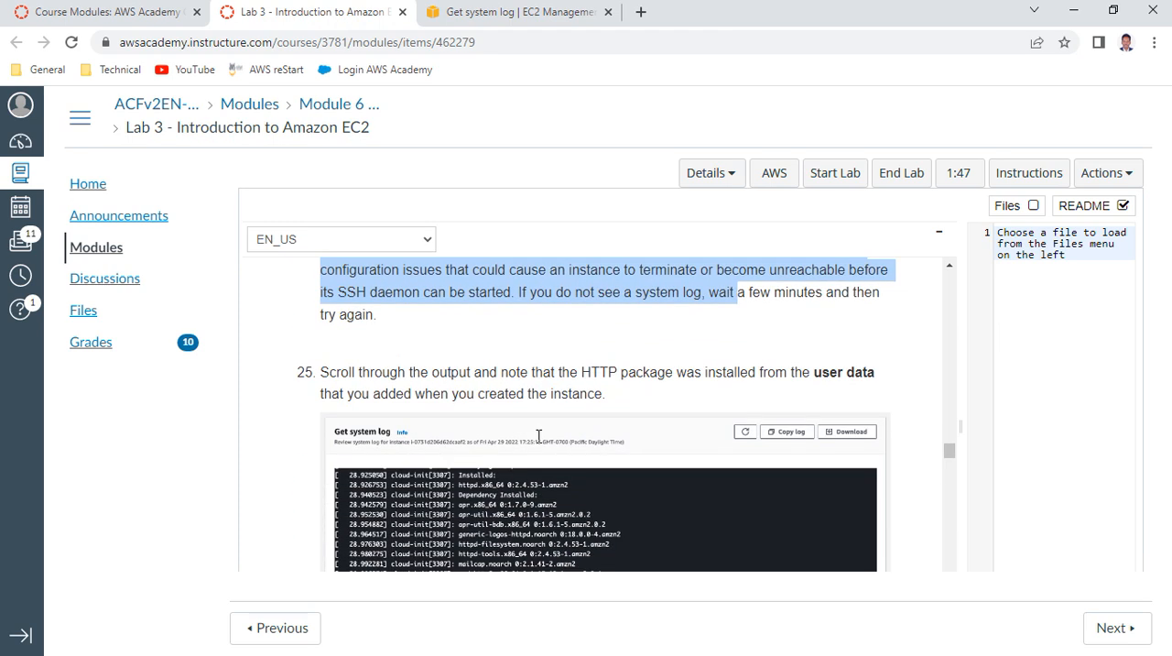
pyautogui.moveTo(552, 378); pyautogui.dragTo(864, 393)
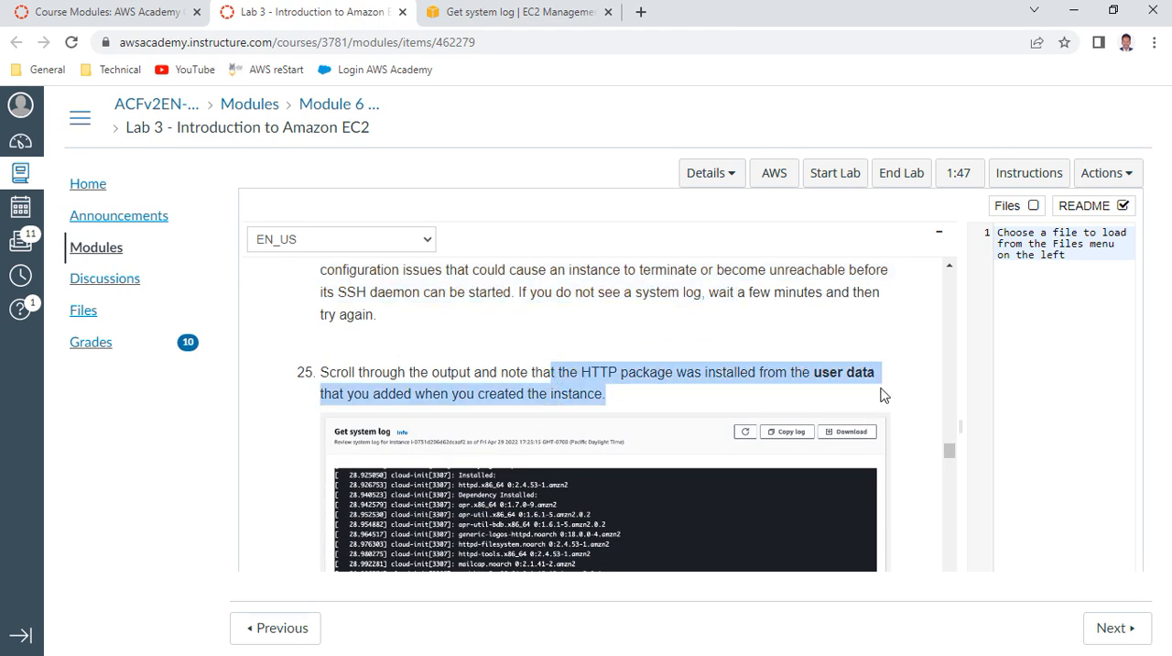
# Compare the sample log under item 25 of the lab instructions with the end of the Web Server instance's system log
pyautogui.scroll(-3, 950, 450)
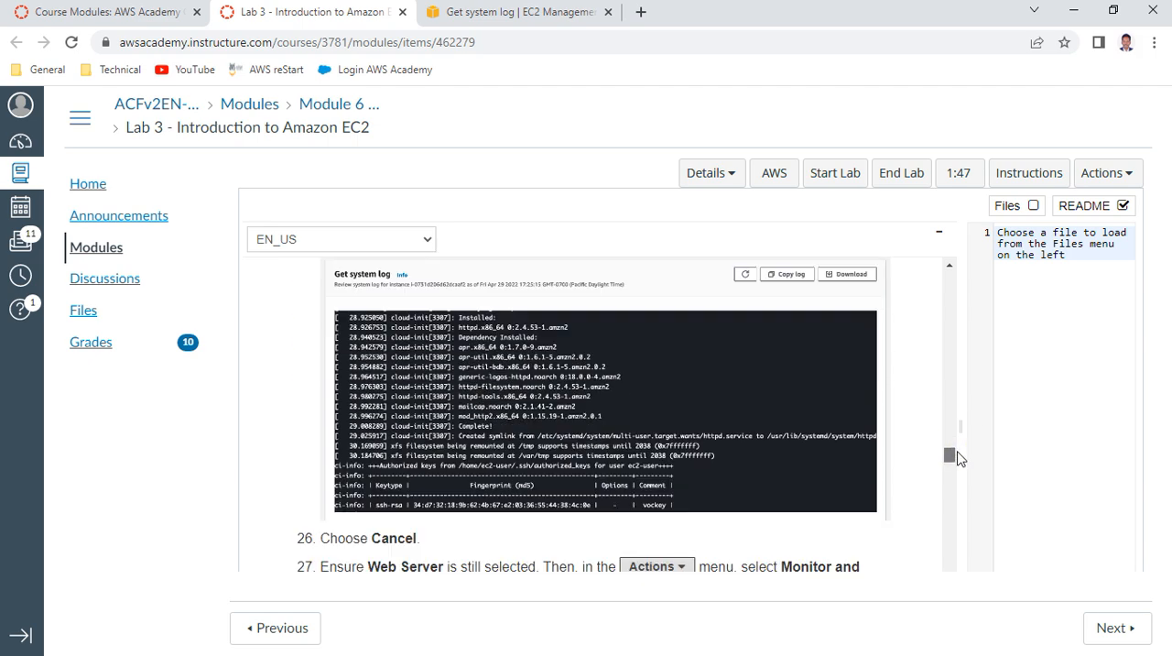
pyautogui.scroll(3, 780, 366)
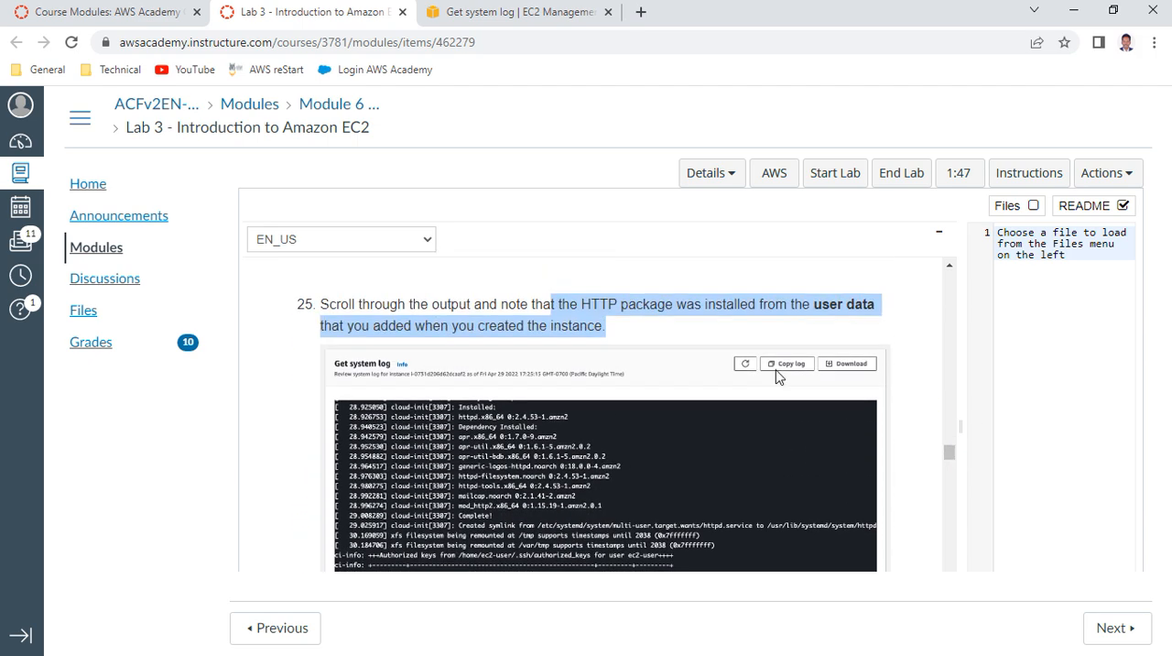
pyautogui.click(495, 12)
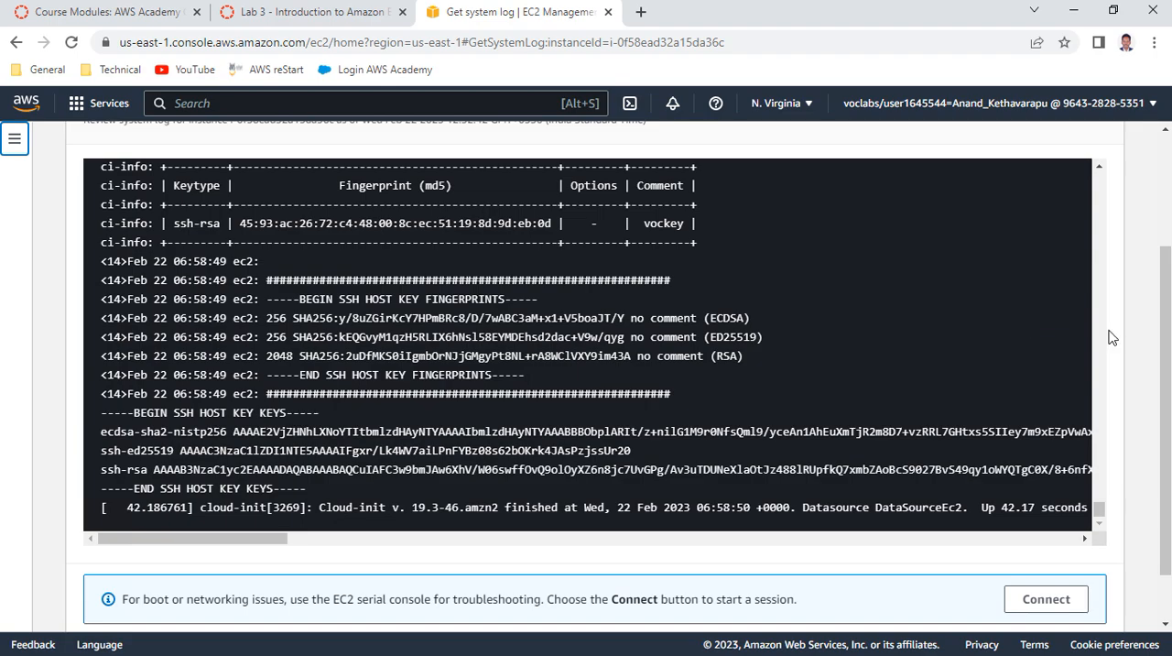
pyautogui.scroll(2, 418, 328)
pyautogui.scroll(-2, 418, 329)
pyautogui.scroll(3, 418, 329)
pyautogui.scroll(2, 418, 328)
pyautogui.scroll(-4, 419, 329)
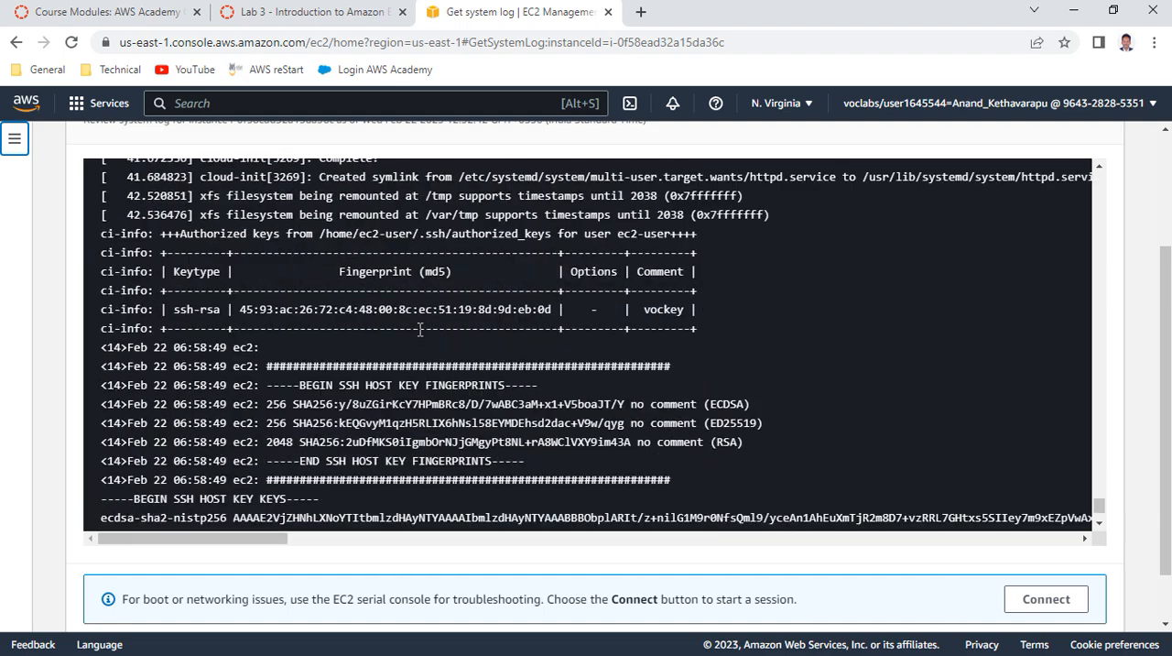
pyautogui.scroll(-2, 419, 329)
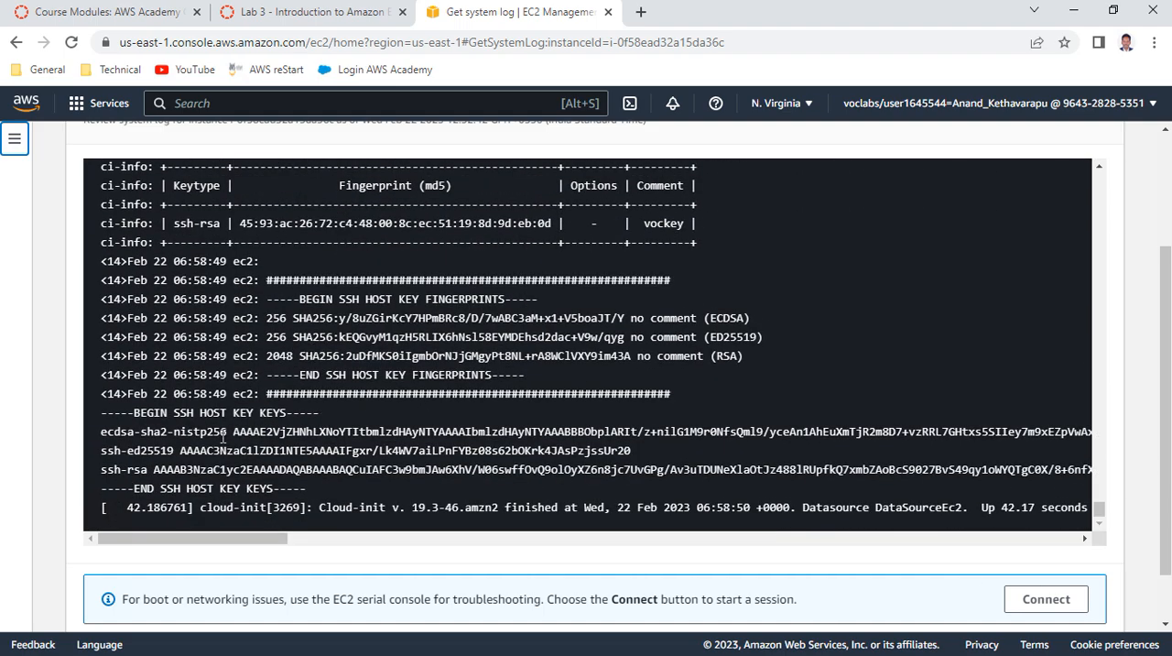
# Look back through the Web Server instance's system log for the httpd package installation and dependency entries
pyautogui.scroll(10, 540, 446)
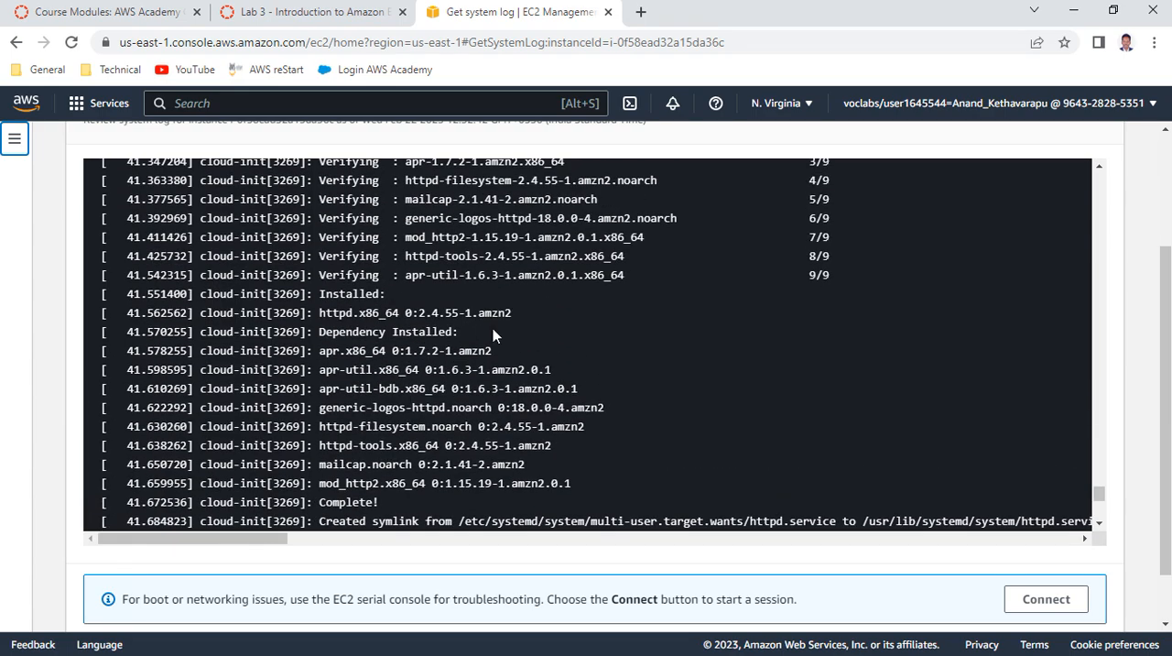
pyautogui.scroll(10, 530, 317)
pyautogui.scroll(2, 429, 263)
pyautogui.scroll(10, 474, 292)
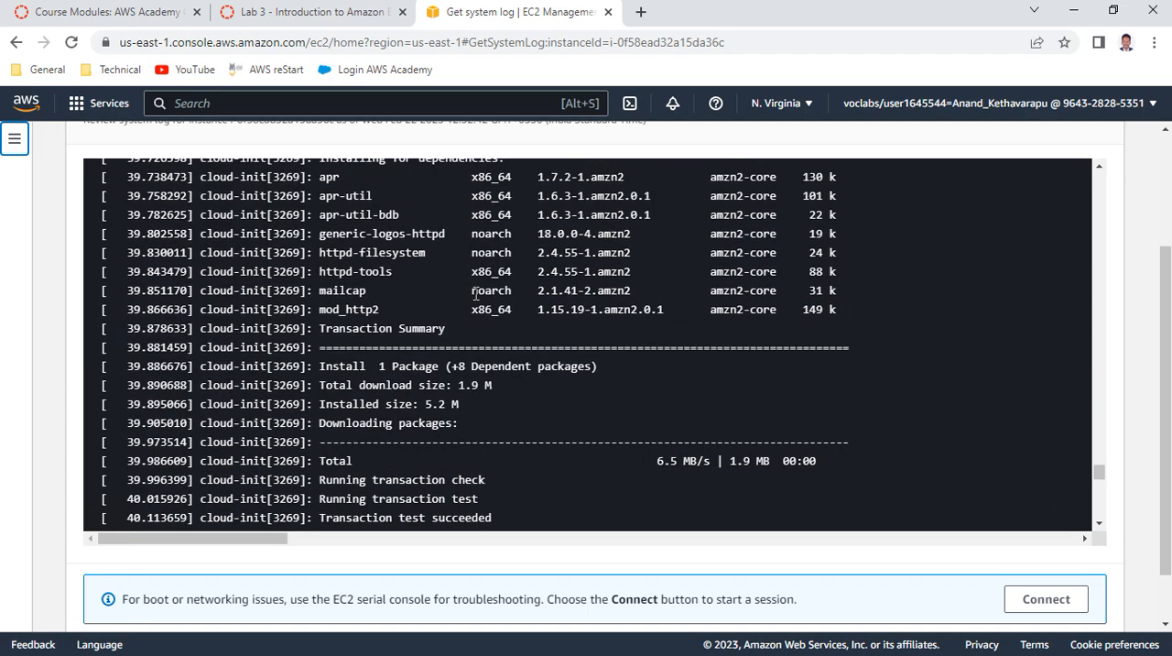
pyautogui.scroll(15, 475, 292)
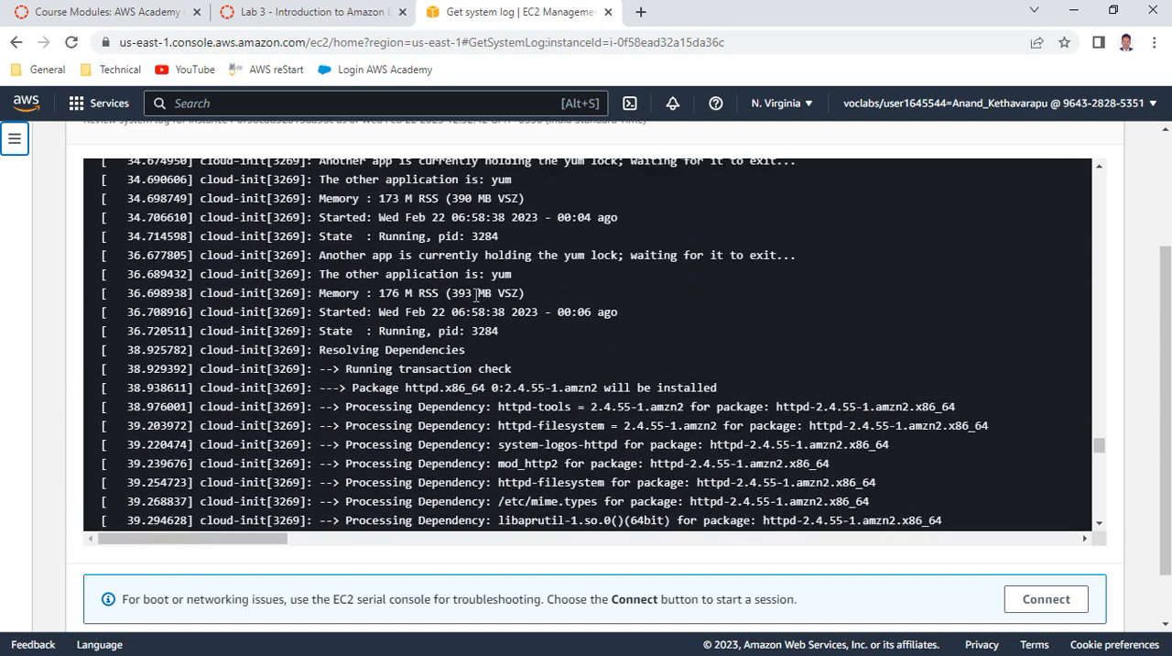
pyautogui.scroll(12, 475, 294)
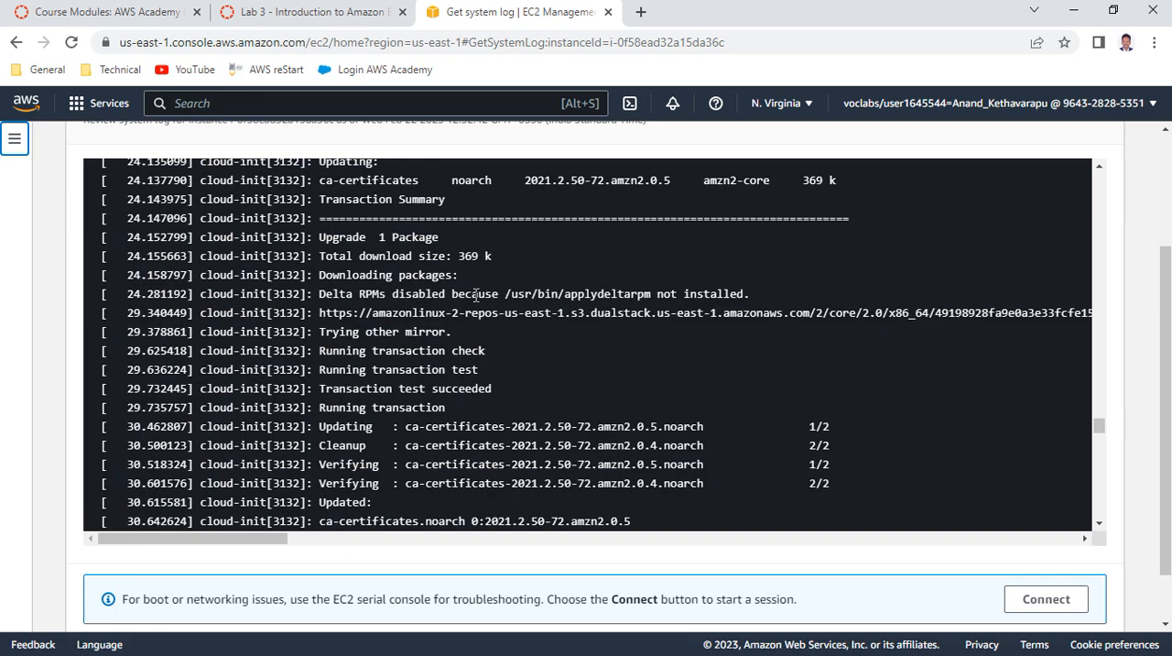
pyautogui.scroll(-20, 458, 367)
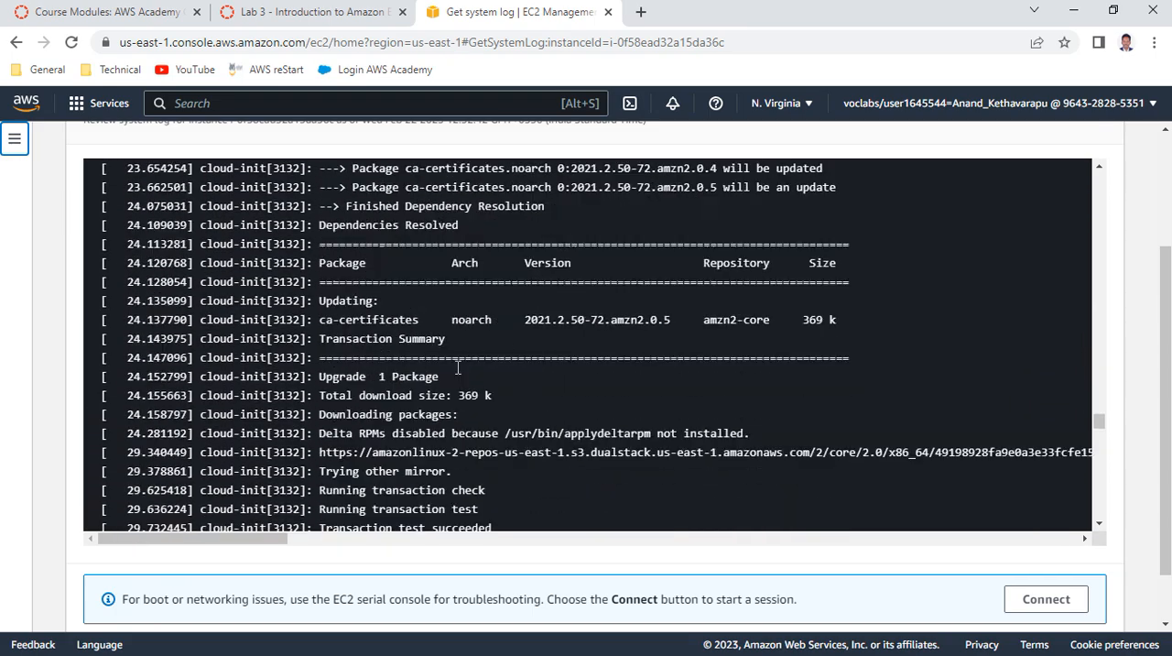
# Read items 26 and 27 of the lab instructions and close the system log to return to the instances list
pyautogui.click(325, 9)
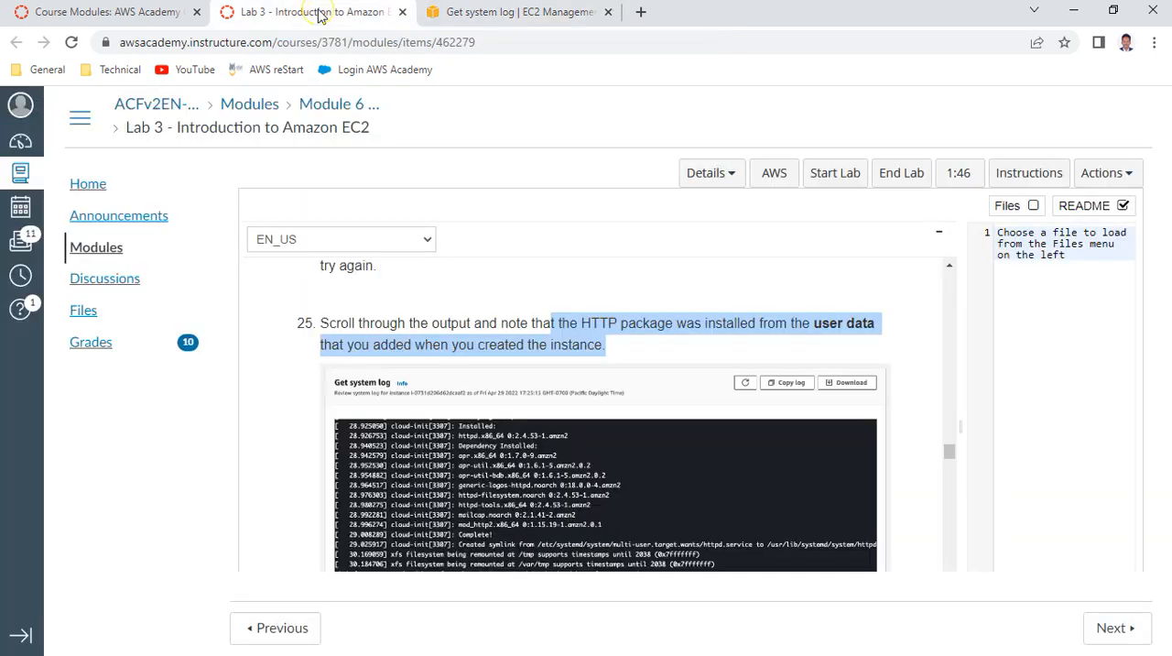
pyautogui.scroll(-5, 494, 311)
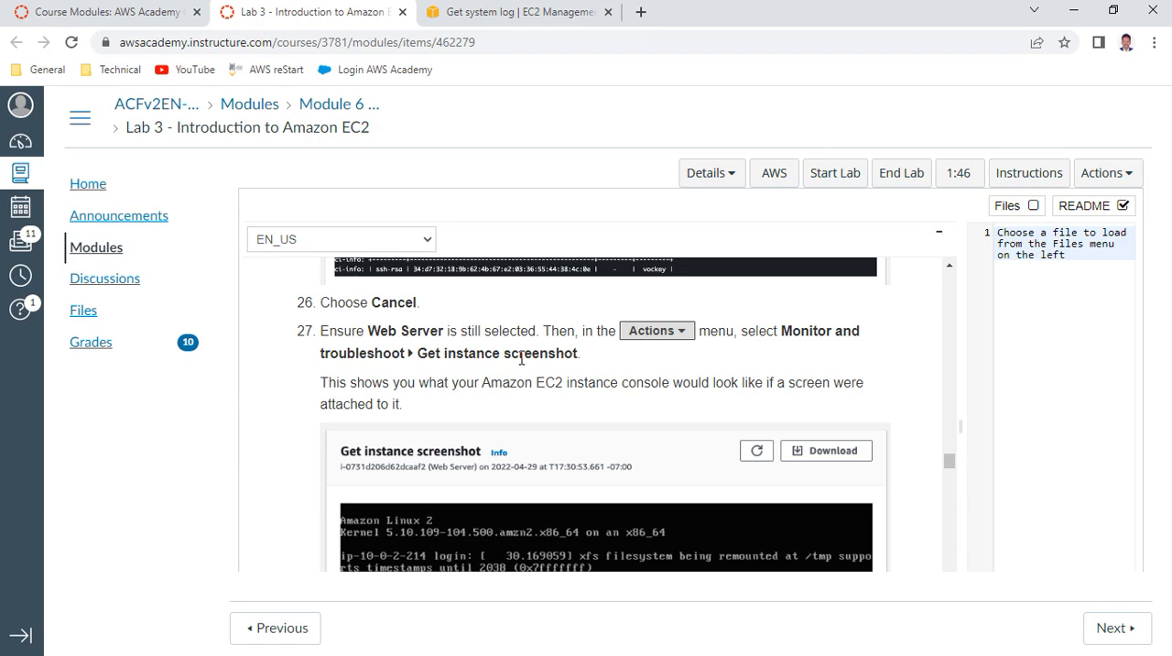
pyautogui.click(520, 12)
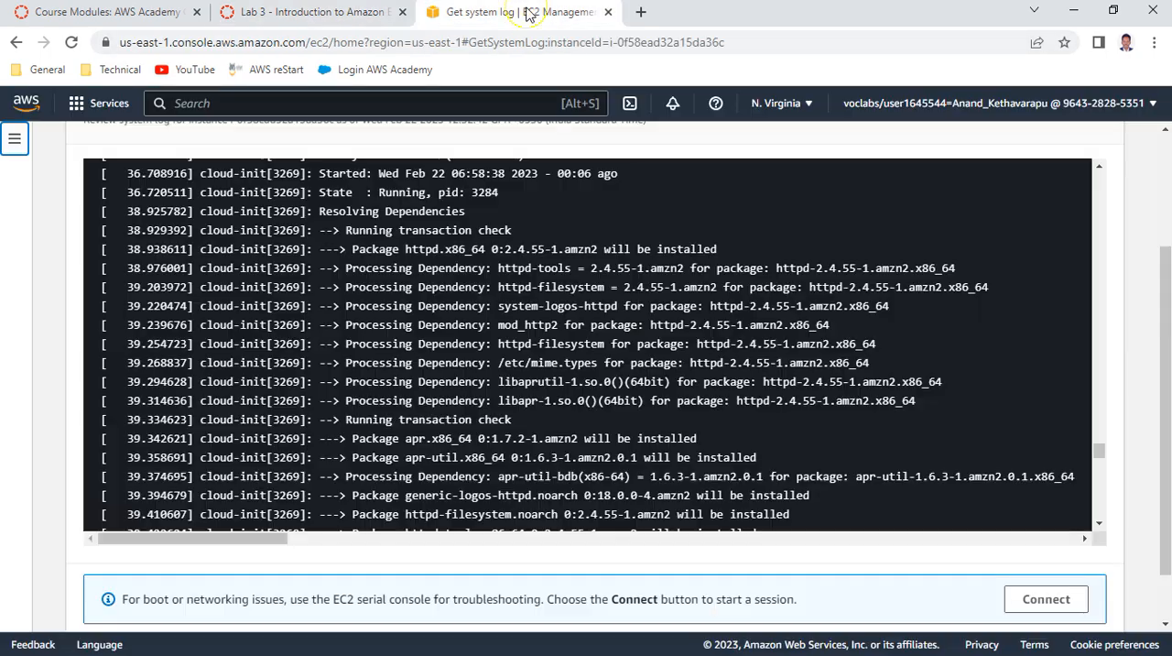
pyautogui.scroll(5, 693, 317)
pyautogui.scroll(10, 694, 316)
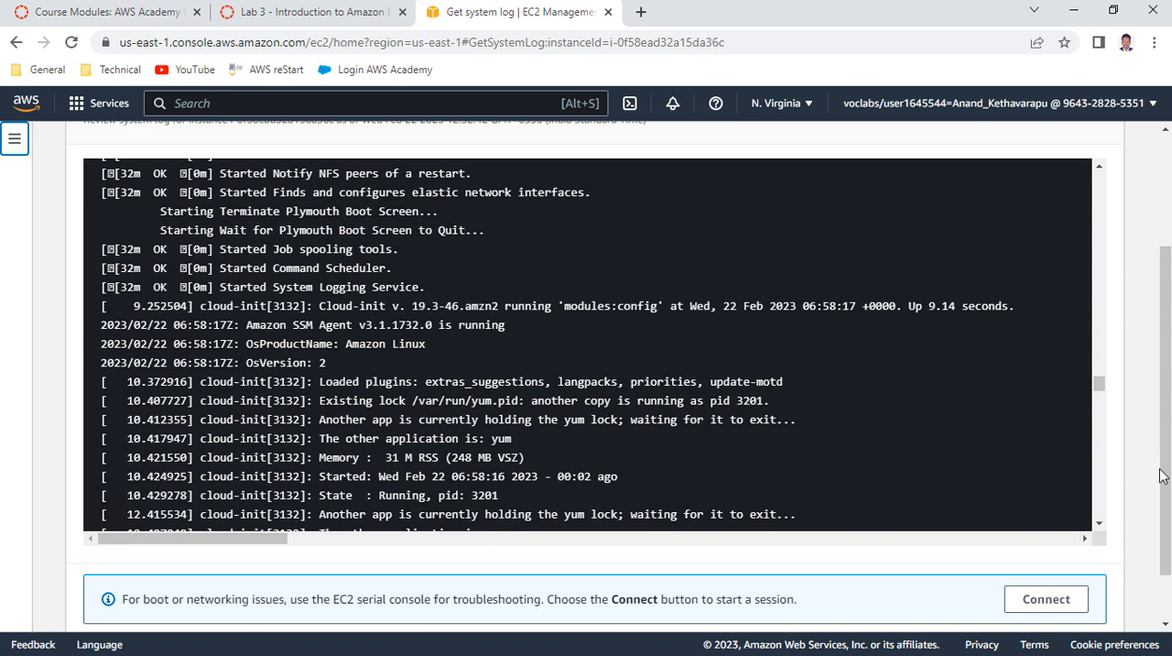
pyautogui.scroll(-1, 1165, 467)
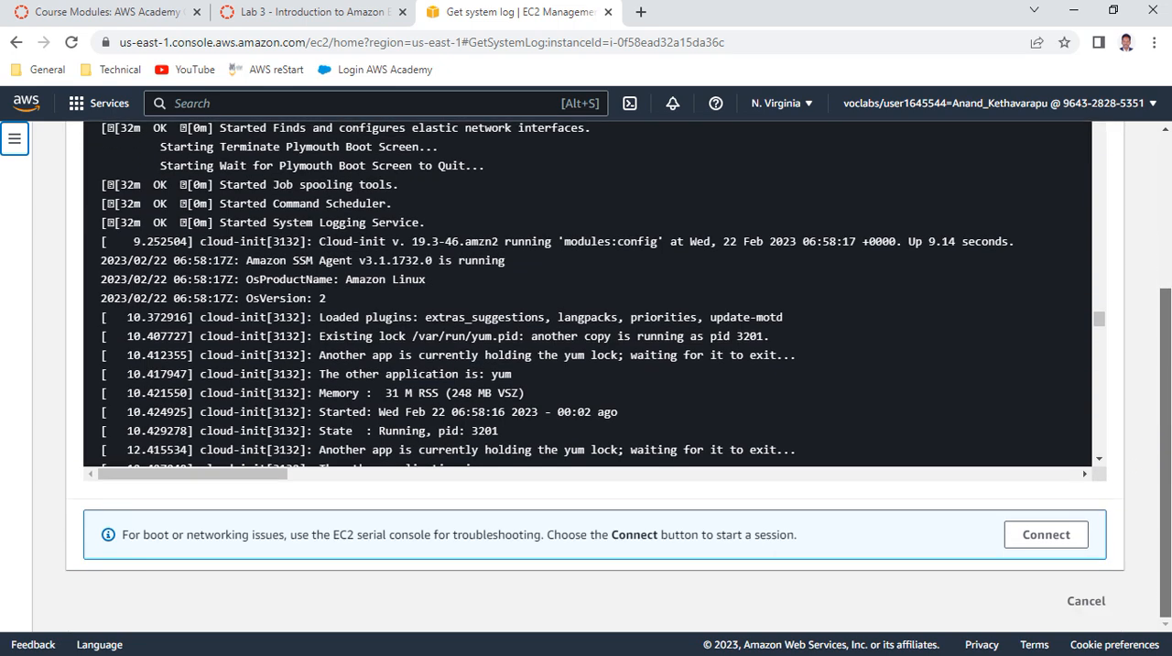
pyautogui.click(1086, 600)
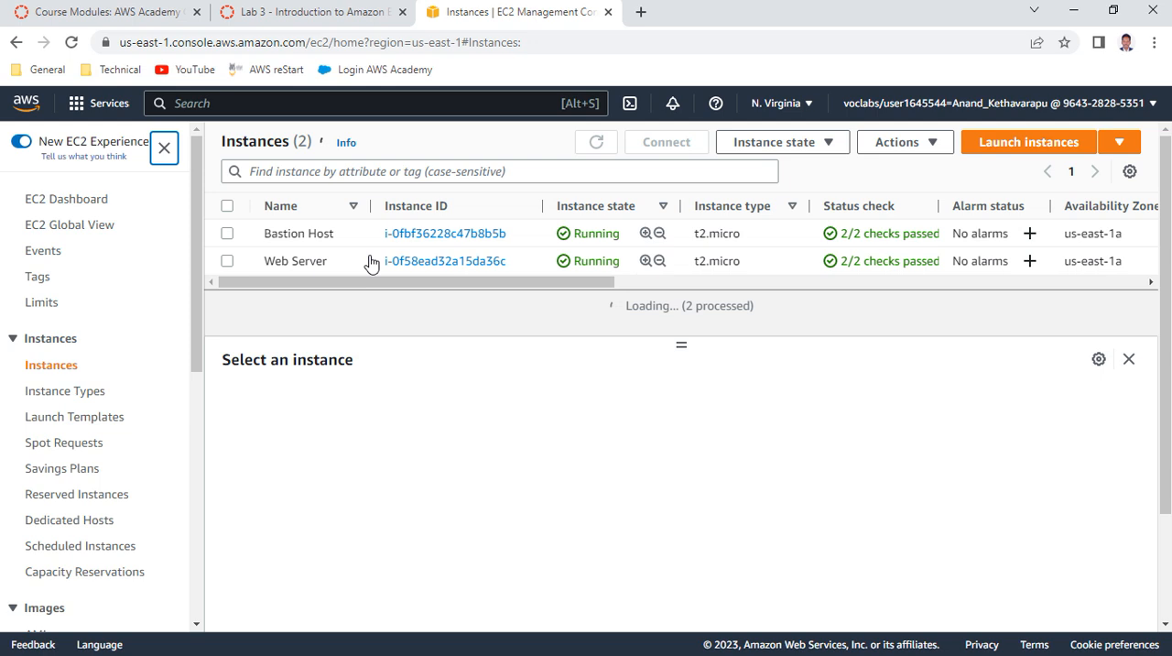
# Select the Web Server instance and get its instance screenshot
pyautogui.click(227, 262)
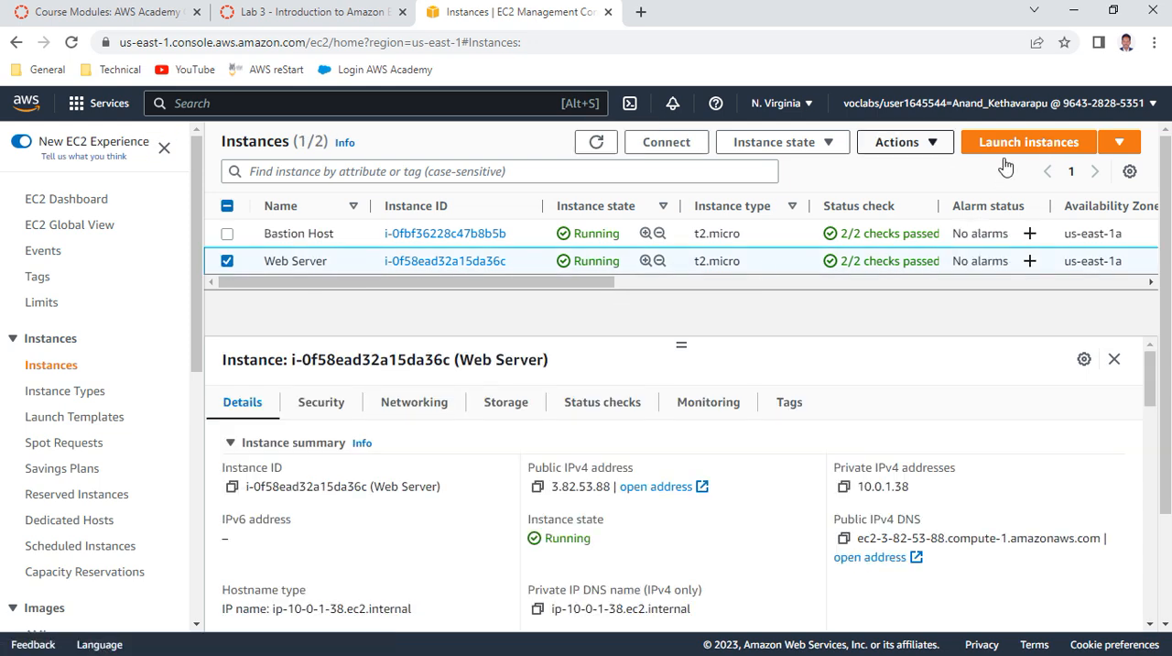
pyautogui.click(929, 143)
pyautogui.moveTo(936, 359)
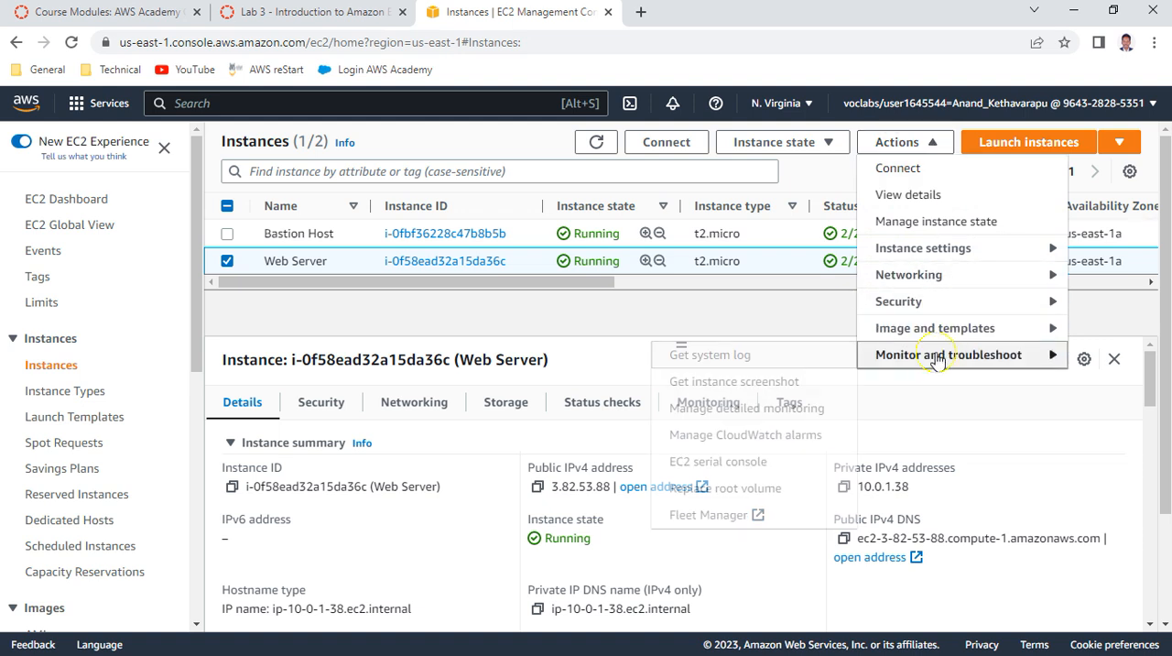
pyautogui.click(776, 382)
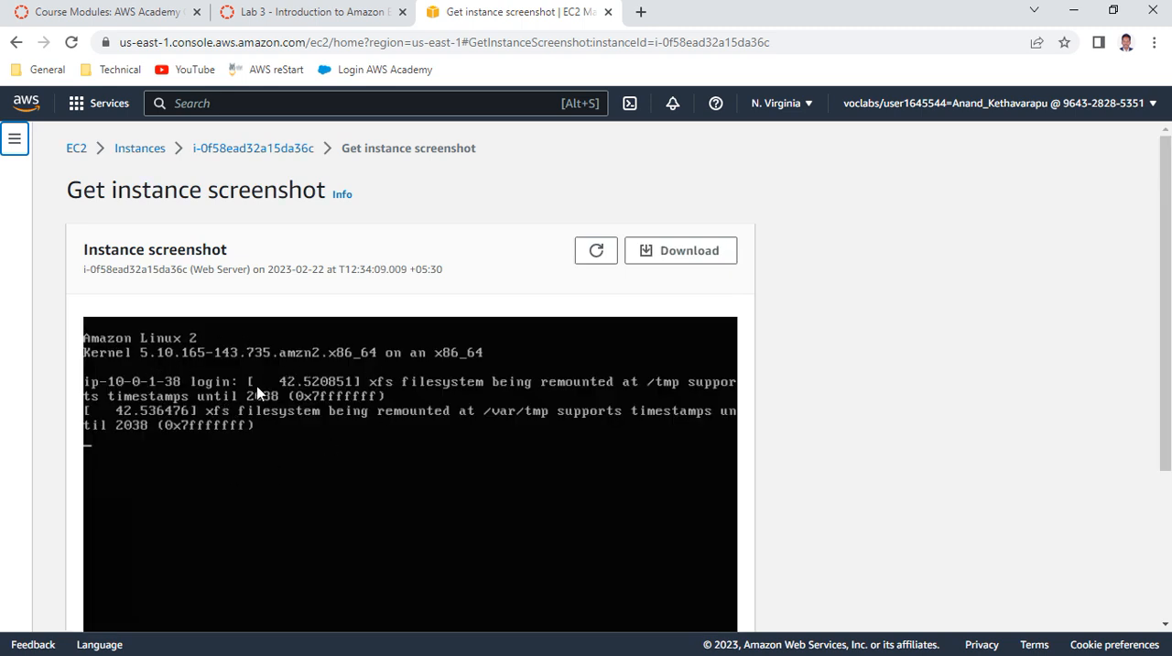
# Read the instance screenshot explanation in item 27 and item 28 of the lab instructions
pyautogui.click(349, 11)
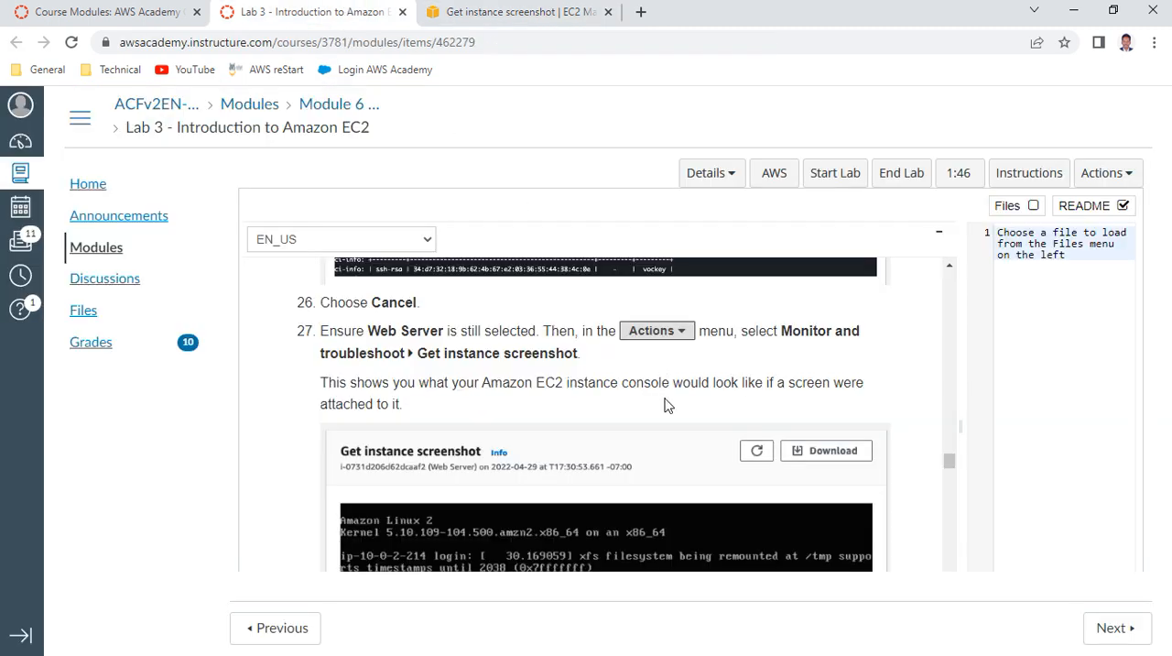
pyautogui.scroll(-2, 665, 402)
pyautogui.scroll(-5, 654, 400)
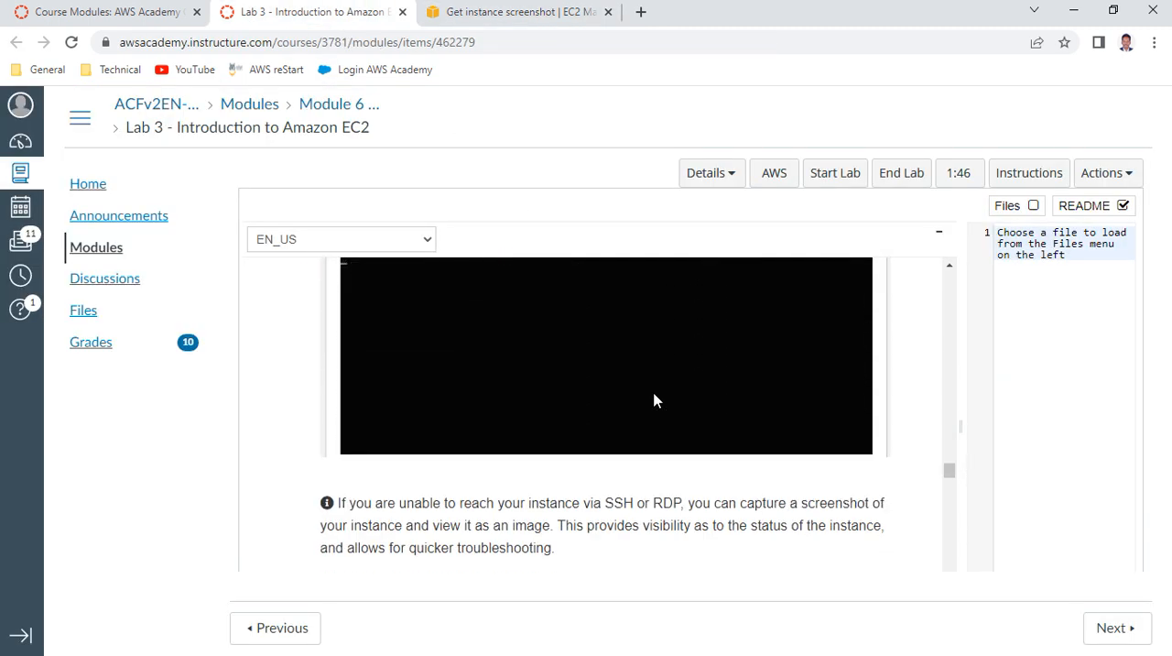
pyautogui.scroll(-1, 653, 400)
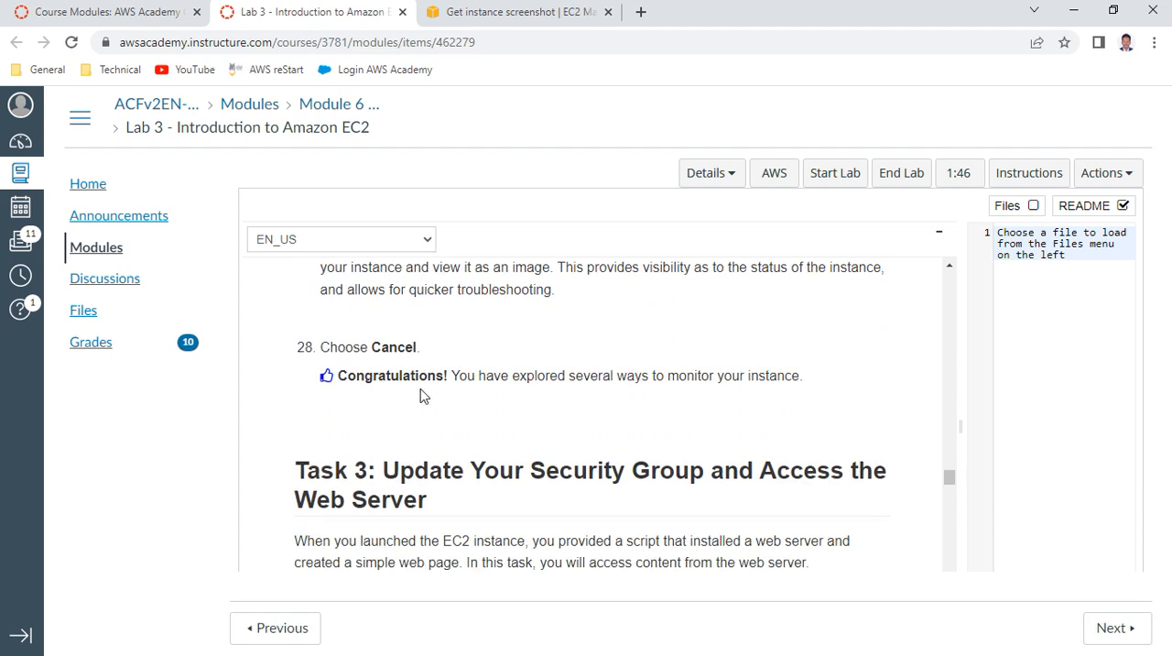
pyautogui.moveTo(531, 371); pyautogui.dragTo(800, 400)
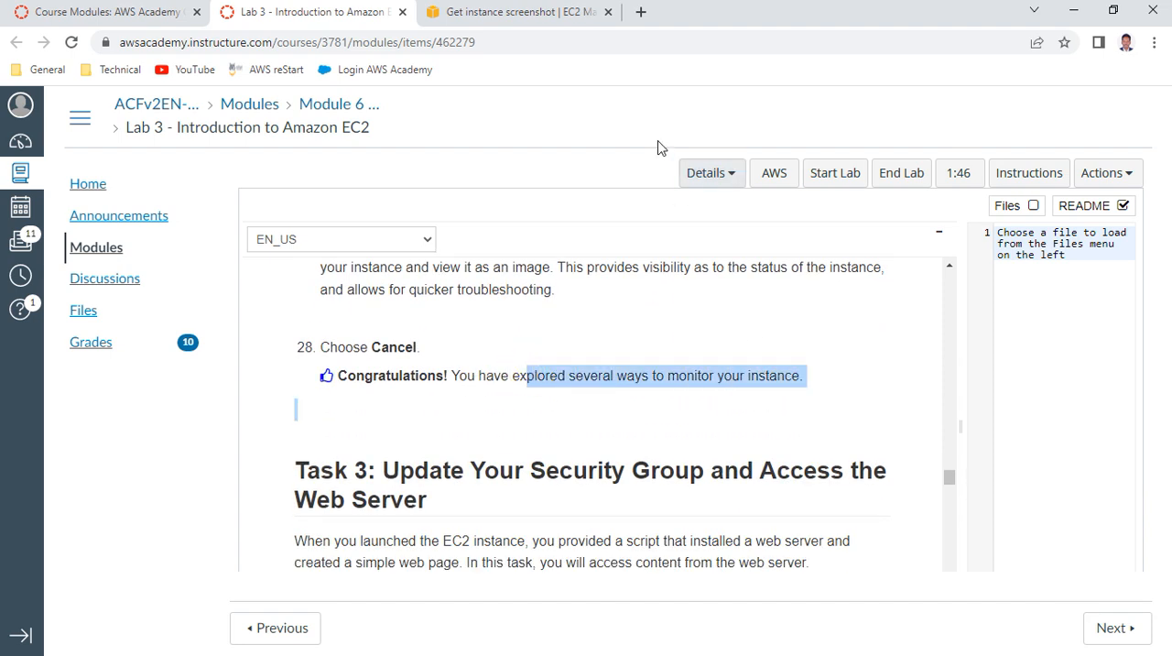
# Close the instance screenshot in the EC2 console and select the Web Server instance in the instances list
pyautogui.click(555, 14)
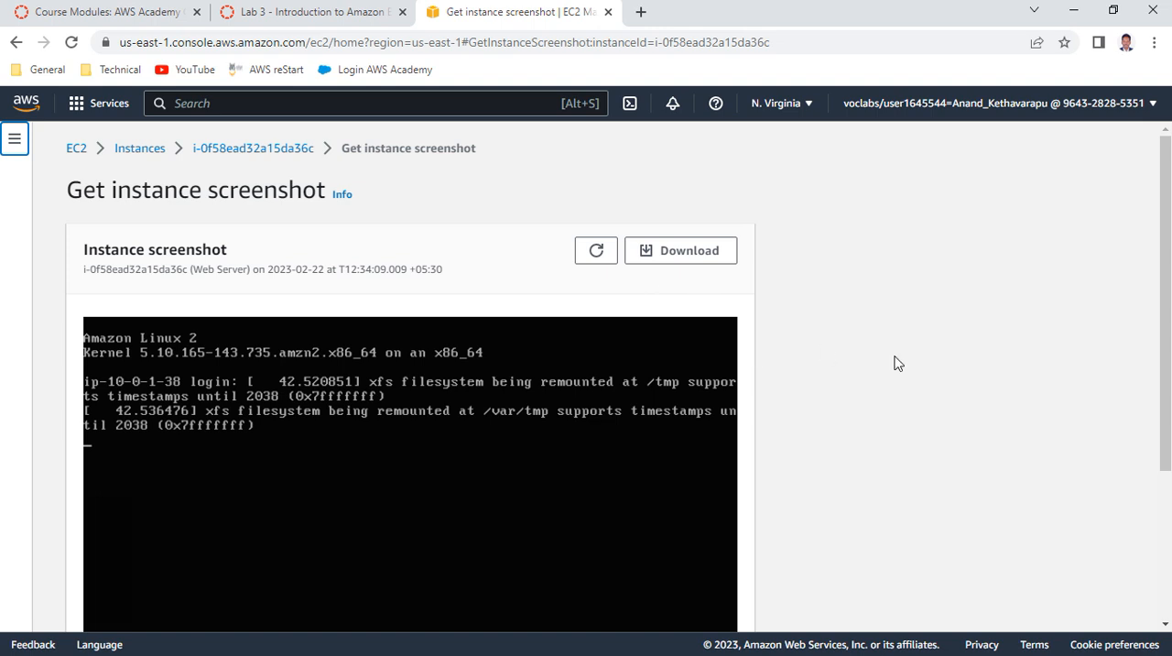
pyautogui.scroll(-3, 893, 384)
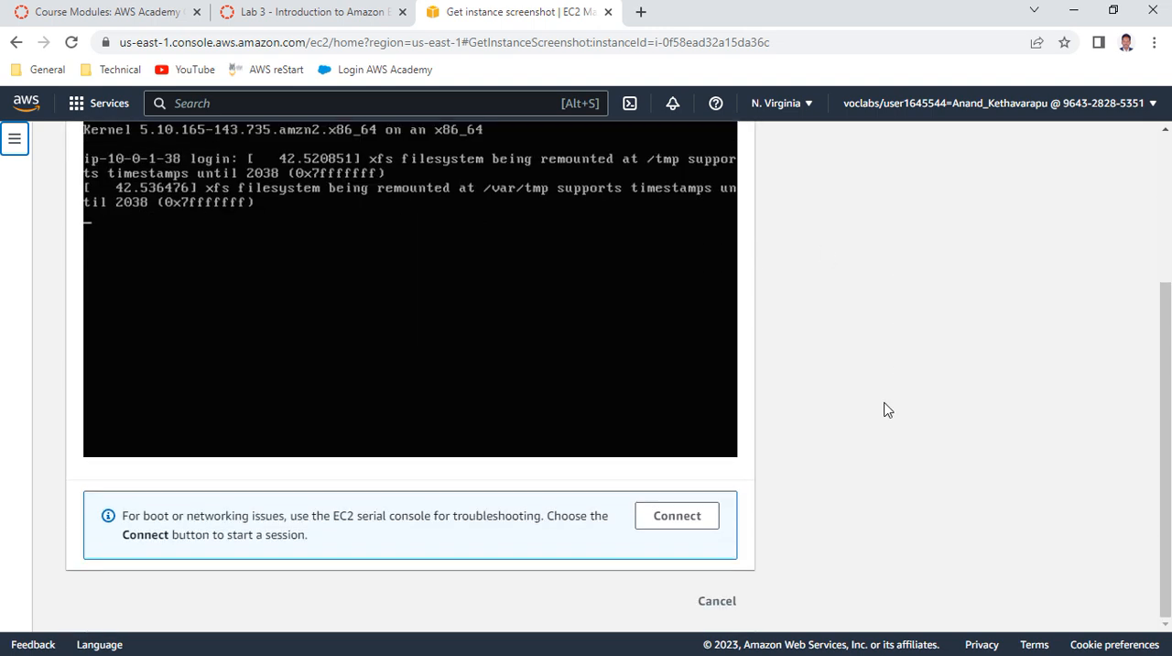
pyautogui.click(711, 601)
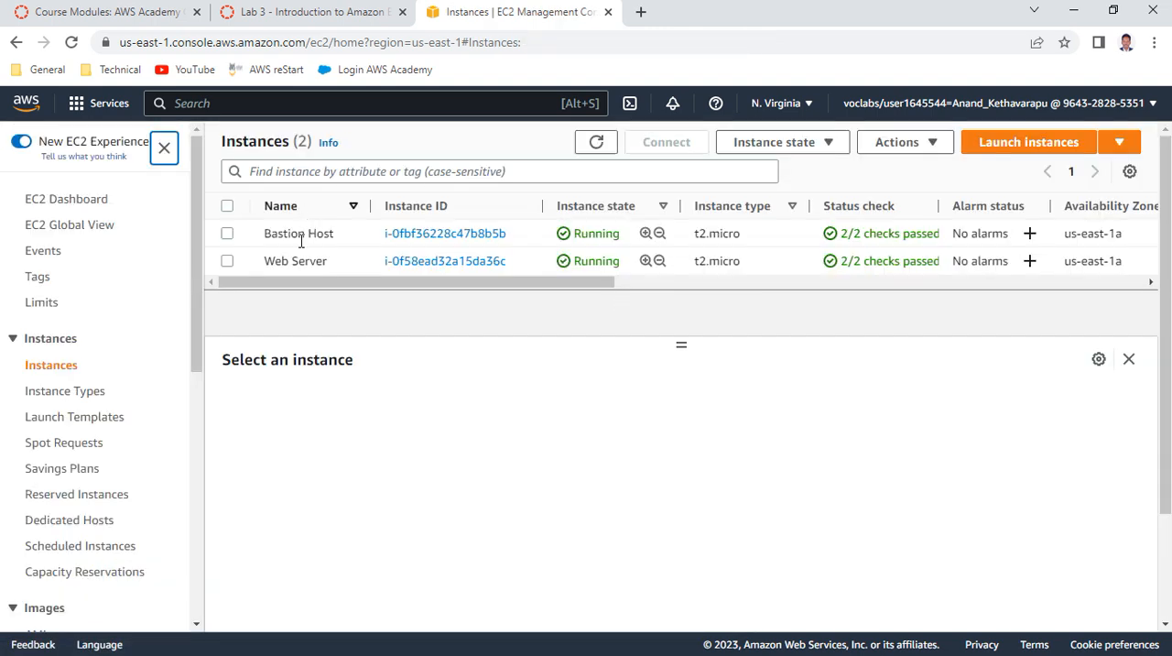
pyautogui.click(227, 262)
pyautogui.click(228, 262)
pyautogui.click(227, 262)
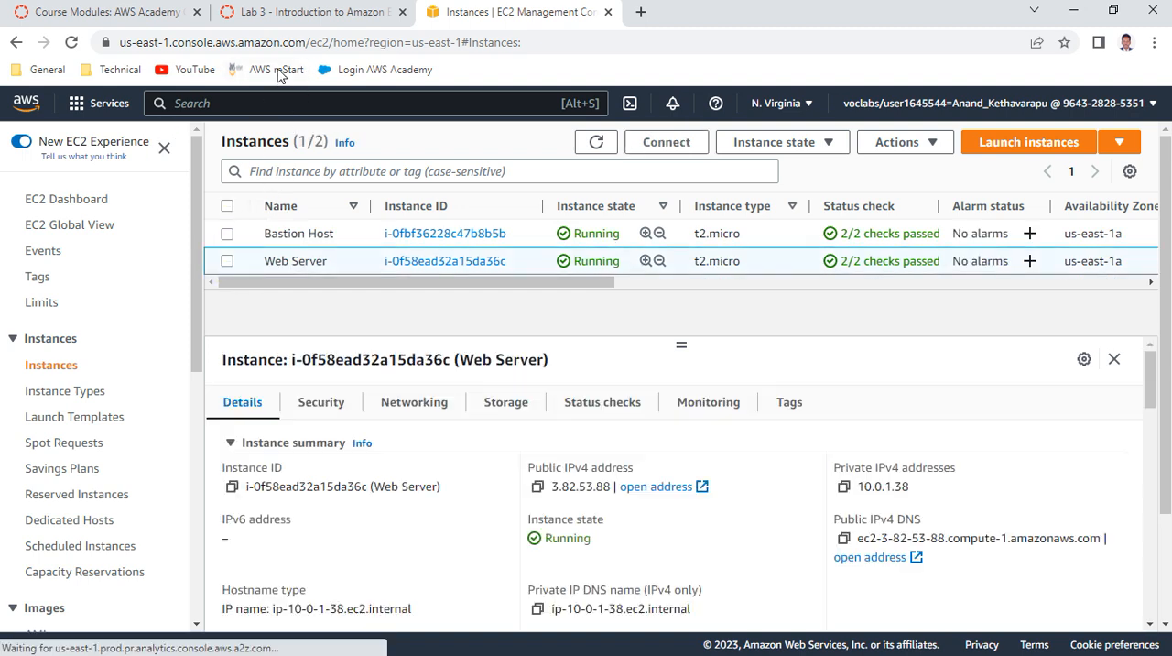
# Read items 29 to 31 of Task 3 in the lab instructions on accessing the web server by its public IPv4 address
pyautogui.click(340, 13)
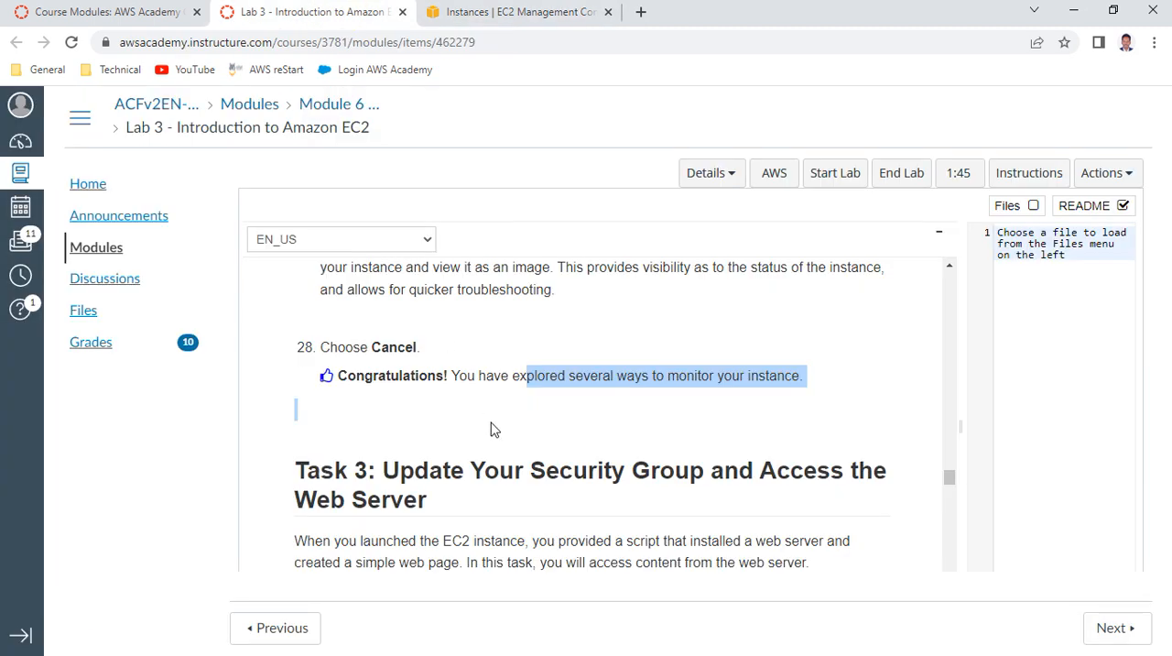
pyautogui.scroll(-2, 491, 428)
pyautogui.scroll(-1, 492, 428)
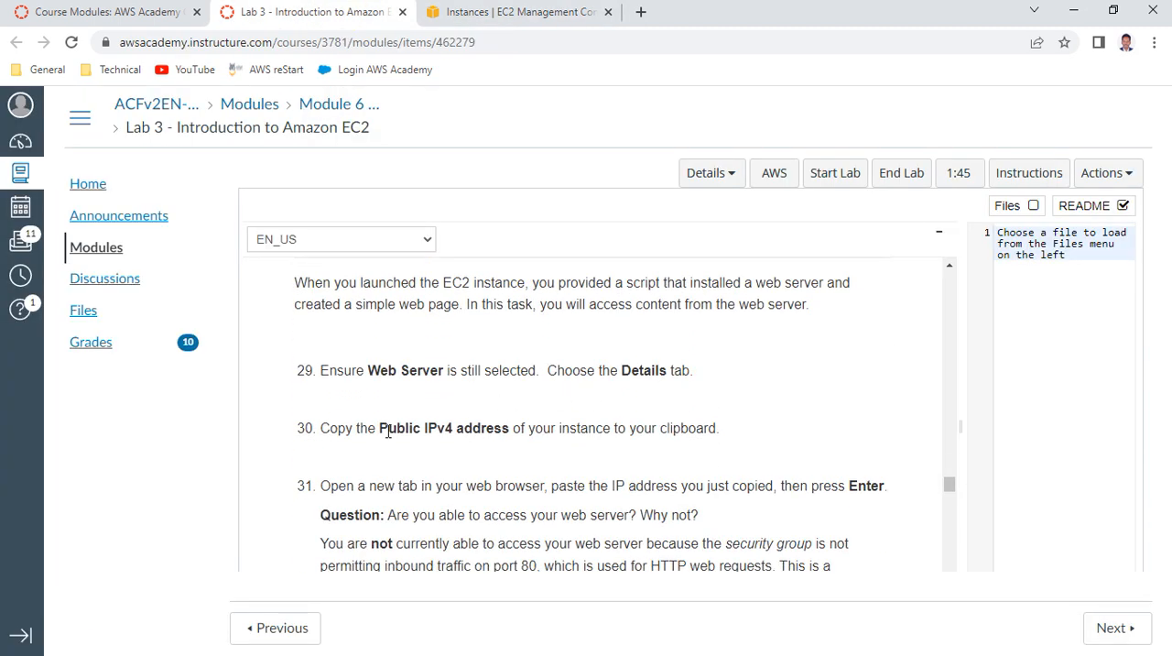
pyautogui.moveTo(388, 432); pyautogui.dragTo(512, 449)
pyautogui.scroll(-1, 534, 450)
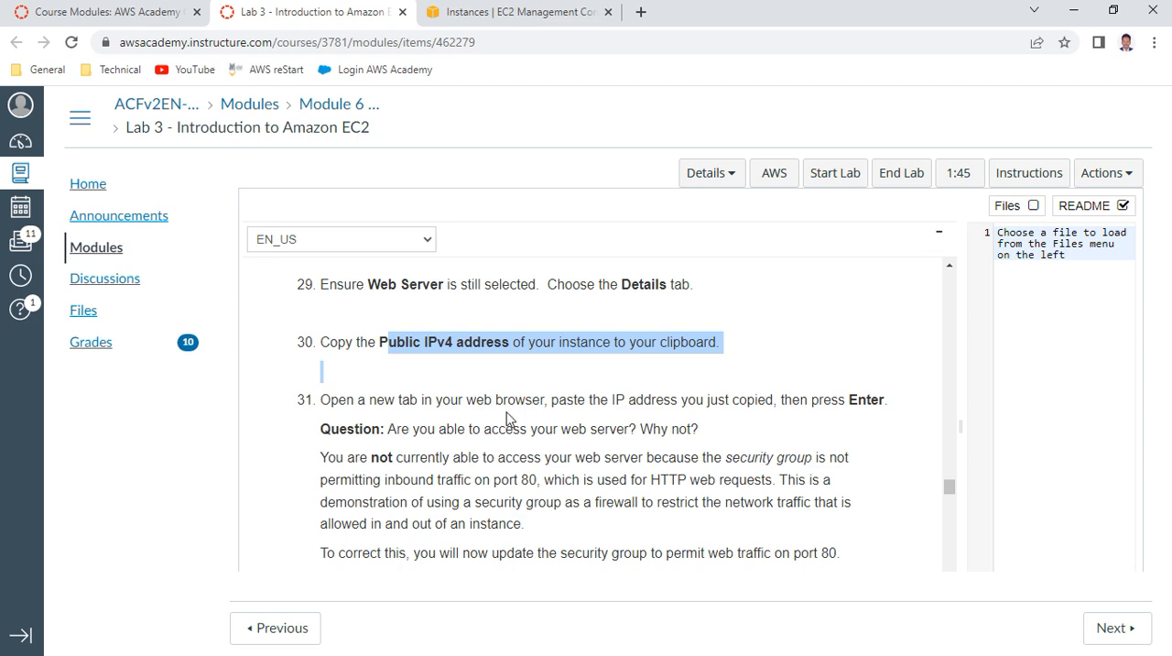
pyautogui.moveTo(504, 426); pyautogui.dragTo(742, 449)
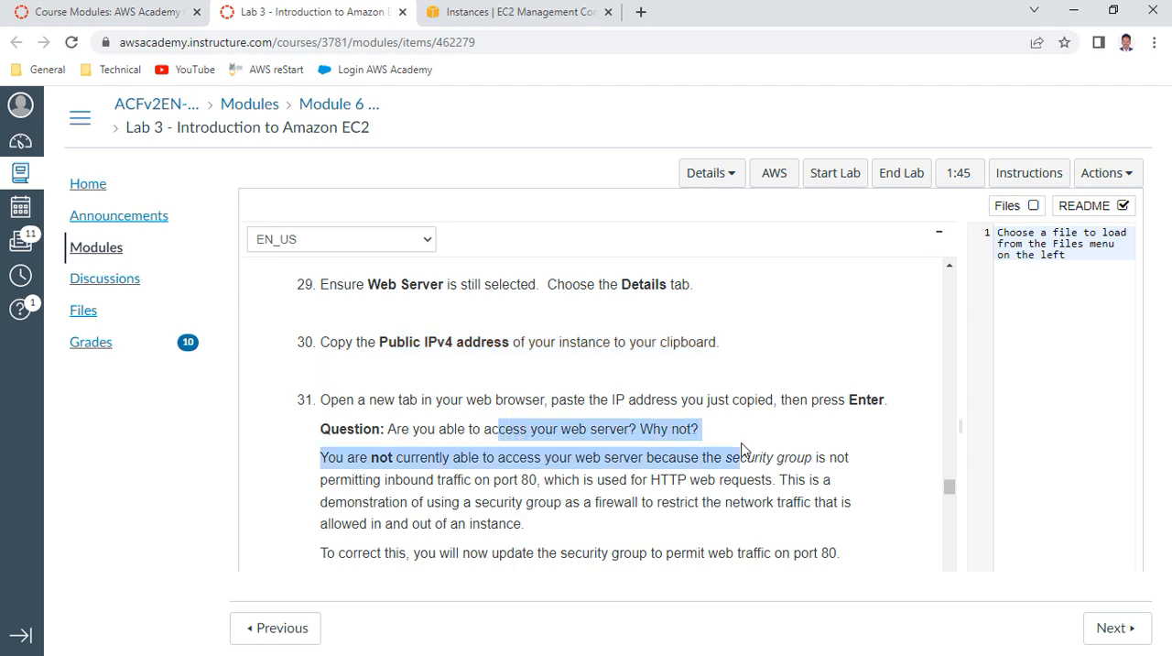
# Copy the Web Server instance's public IPv4 address and load 3.82.53.88 in a new browser tab
pyautogui.click(510, 16)
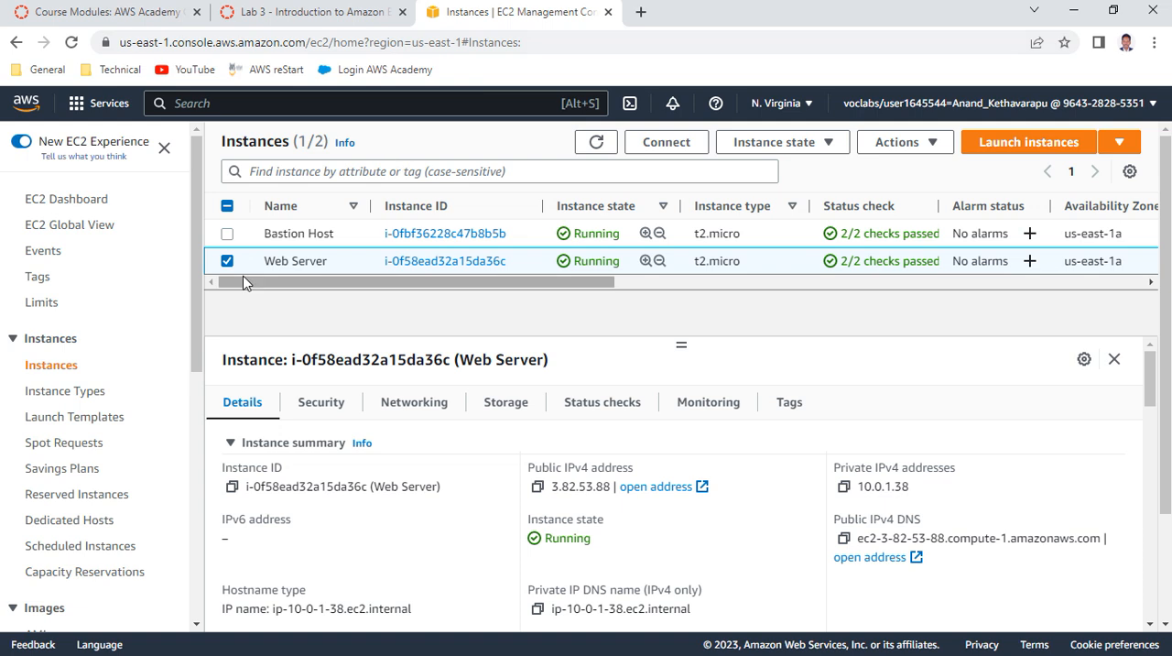
pyautogui.click(537, 486)
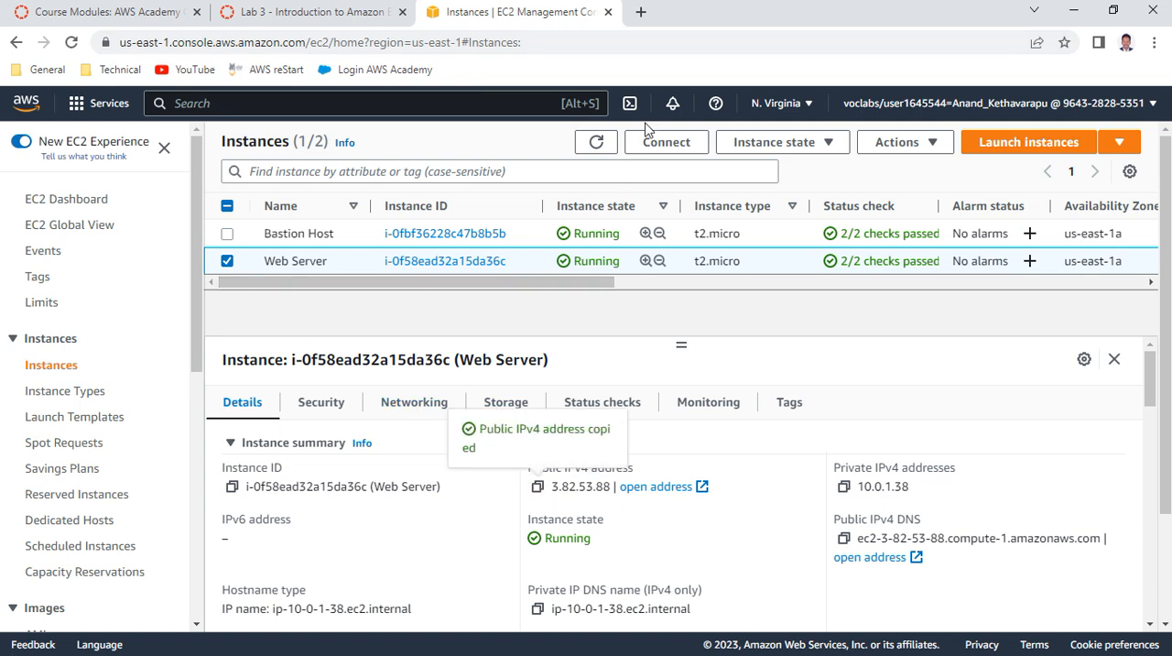
pyautogui.click(640, 12)
pyautogui.hotkey('ctrl', 'v')
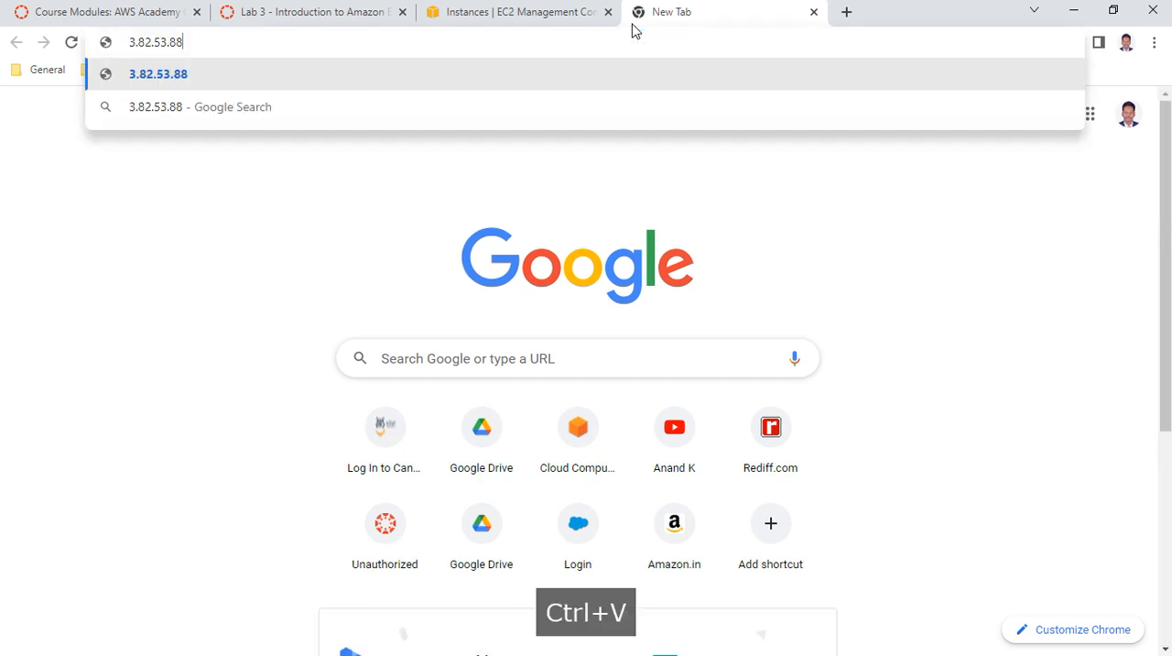
pyautogui.press('Return')
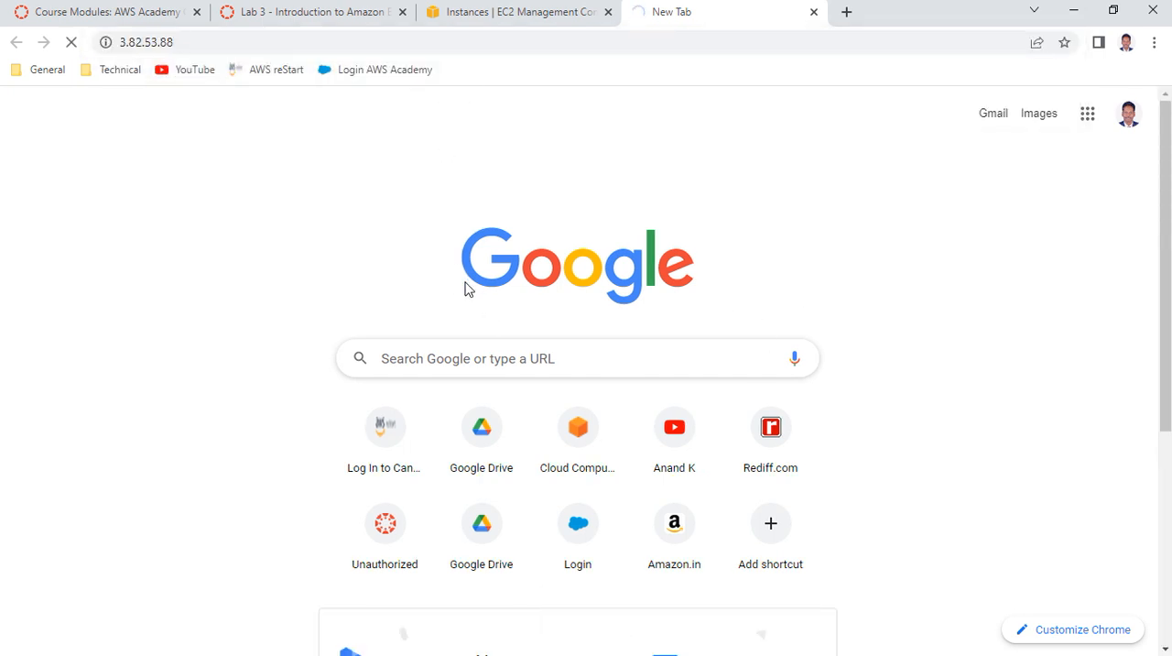
# Examine the Web Server instance's security group and inbound rules in the EC2 console's security details
pyautogui.click(508, 15)
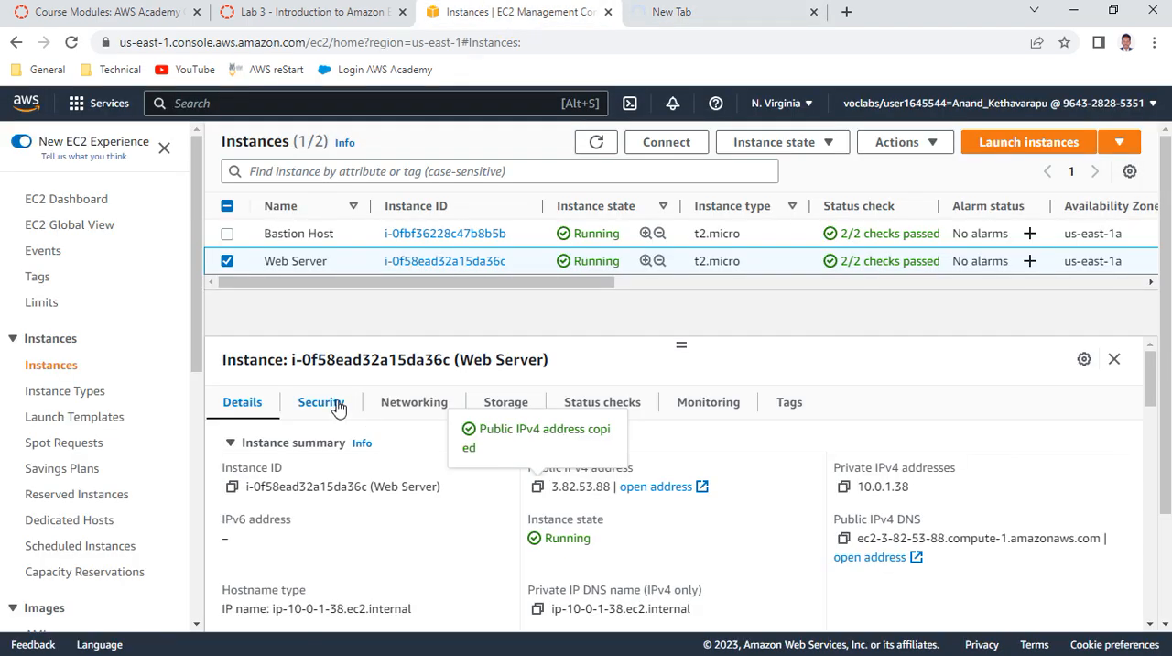
pyautogui.click(337, 408)
pyautogui.scroll(-1, 363, 534)
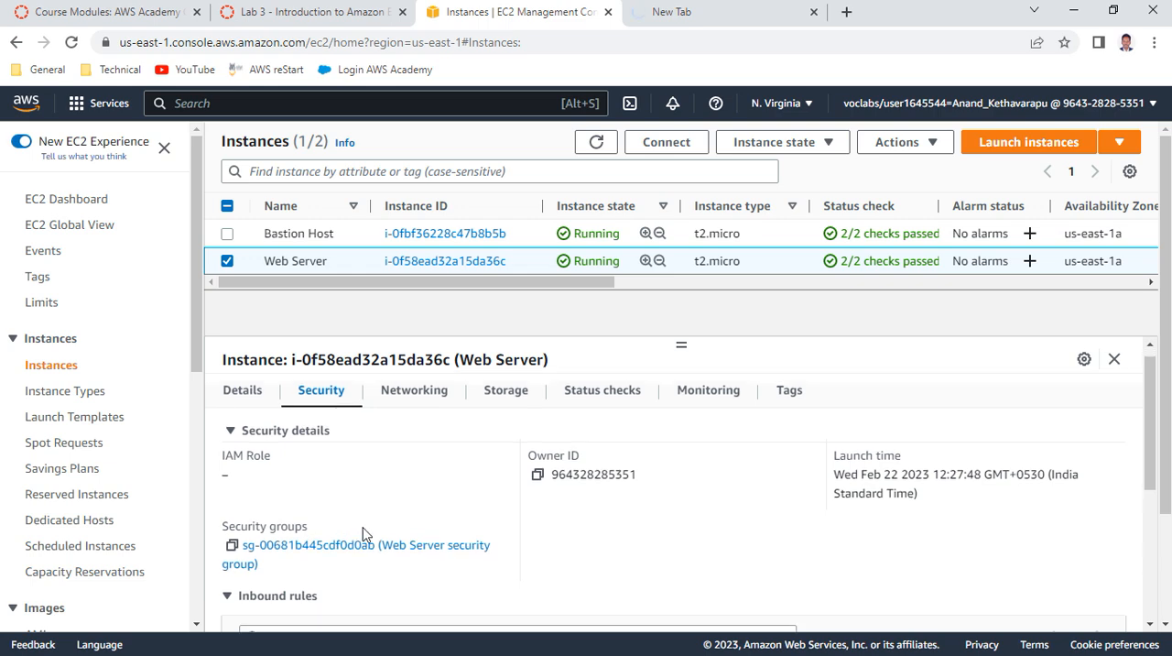
pyautogui.scroll(-2, 363, 534)
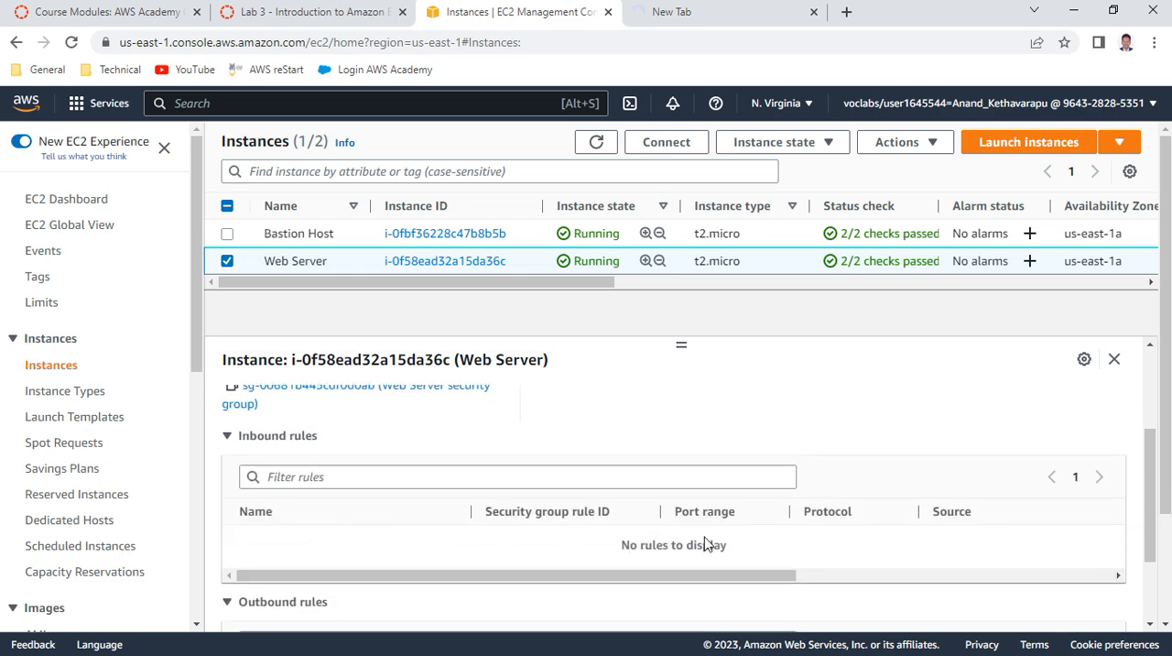
# Read items 32 to 37 of the lab instructions on adding an inbound HTTP rule to the Web Server security group
pyautogui.click(314, 14)
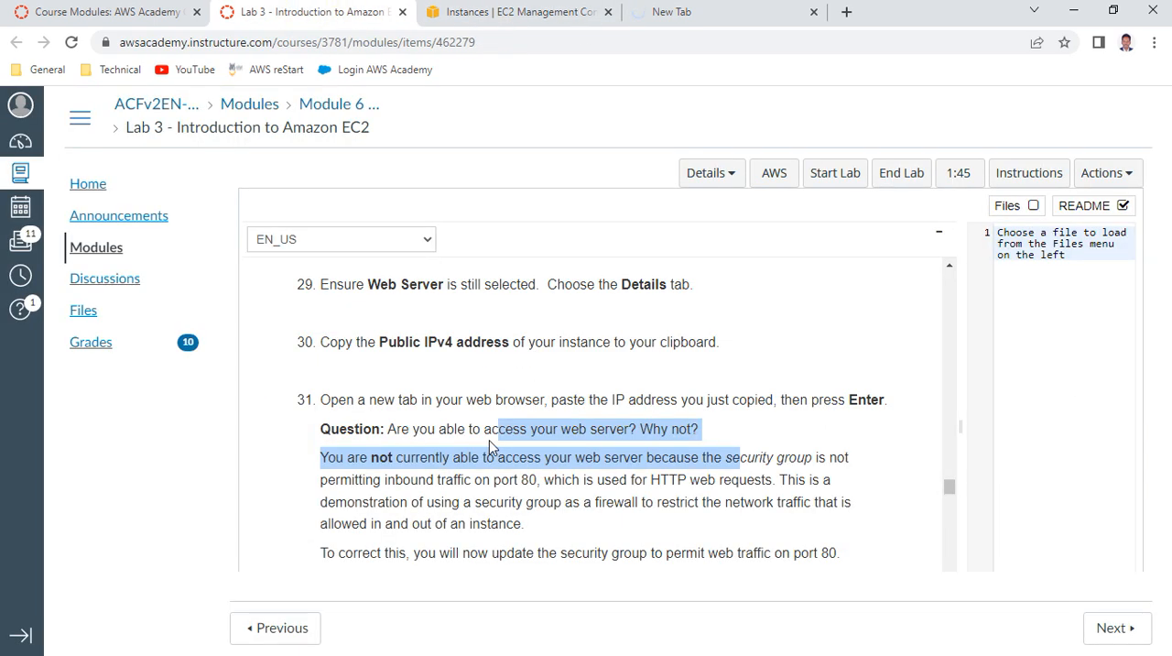
pyautogui.scroll(-2, 490, 447)
pyautogui.scroll(-4, 491, 441)
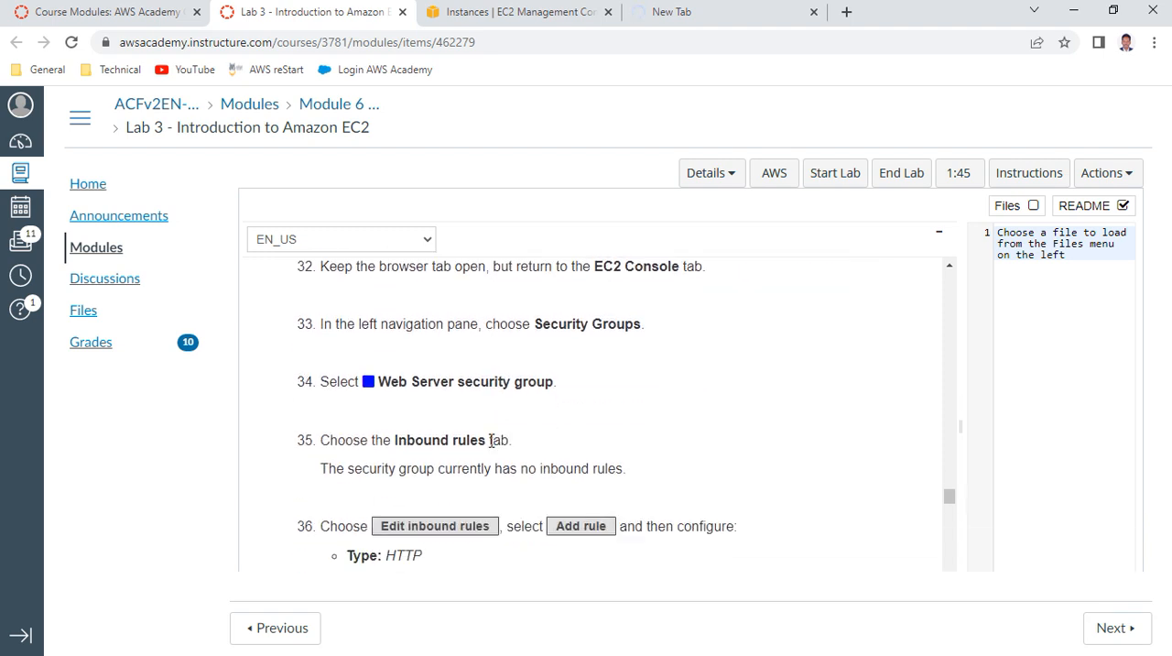
pyautogui.scroll(-1, 491, 440)
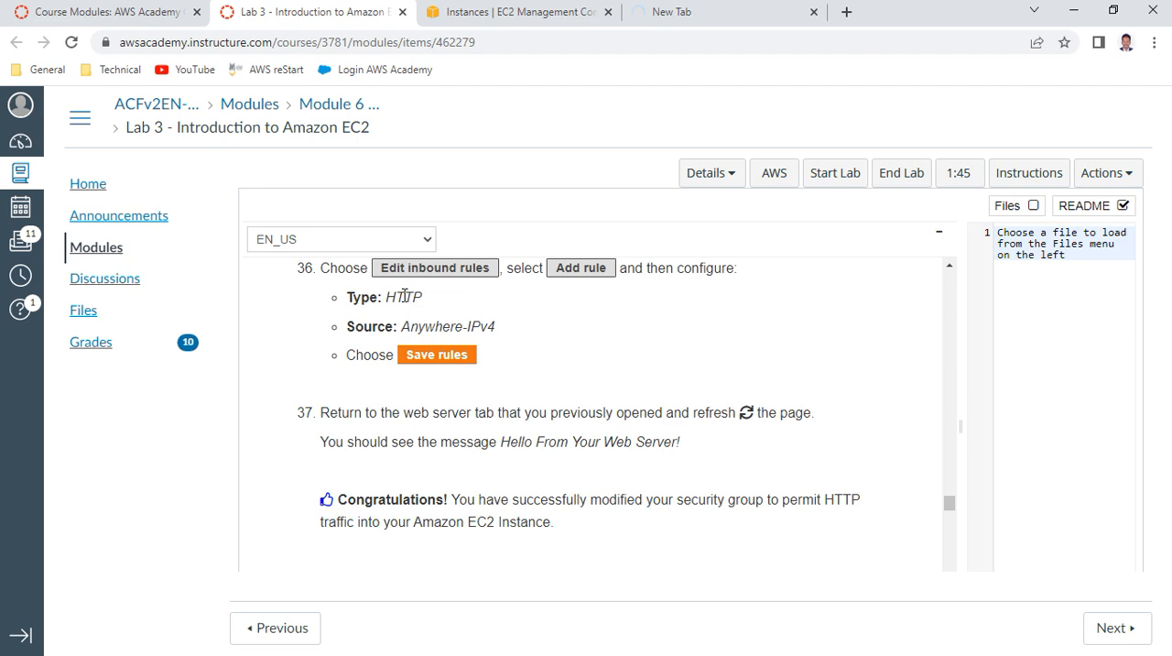
pyautogui.scroll(-1, 505, 427)
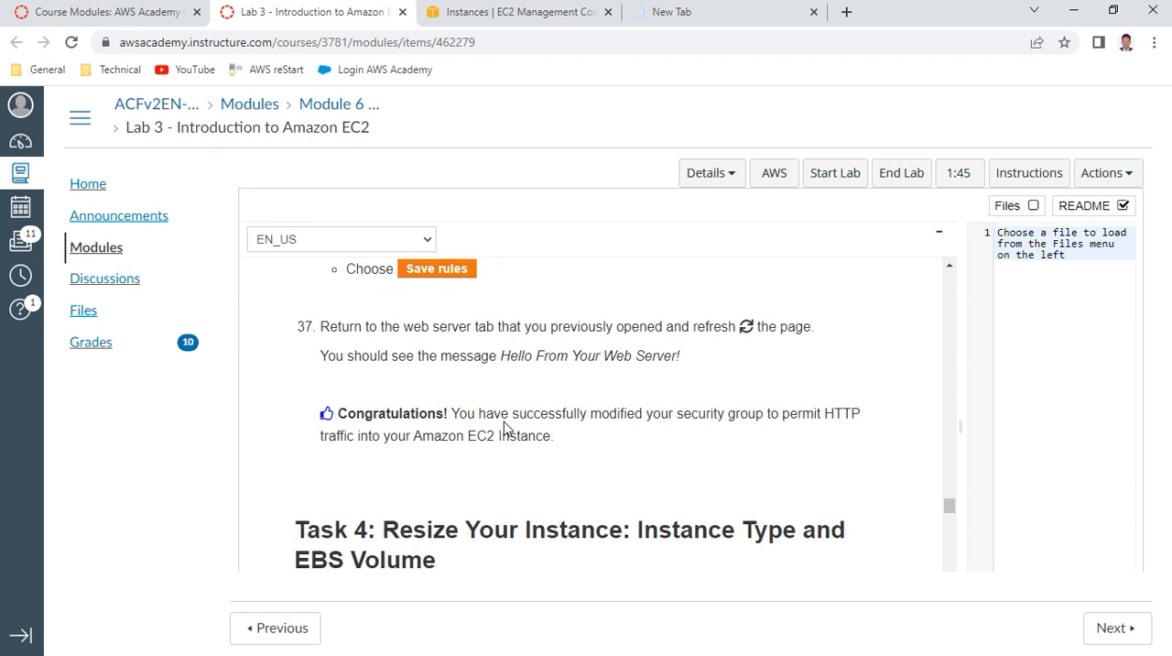
# Reload the web server page at 3.82.53.88 to check whether it responds
pyautogui.click(518, 12)
pyautogui.click(732, 14)
pyautogui.press('F5')
# Open the Web Server security group from the instance's security details in the EC2 console and start editing its inbound rules
pyautogui.click(526, 14)
pyautogui.scroll(-1, 400, 410)
pyautogui.scroll(1, 391, 416)
pyautogui.scroll(1, 344, 412)
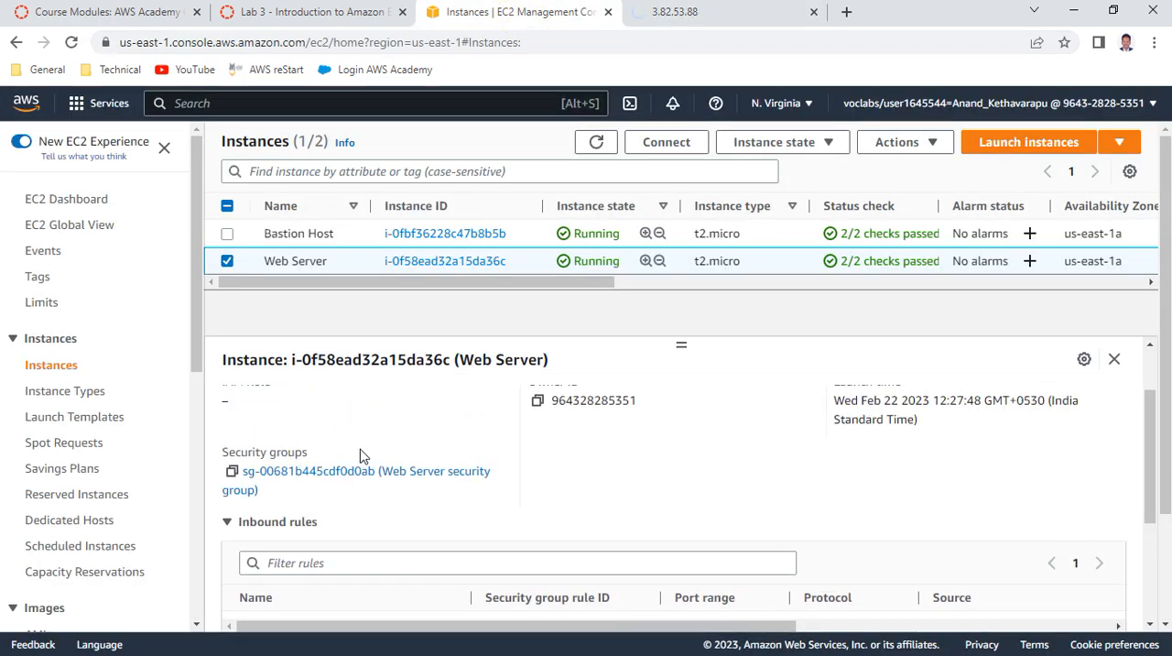
pyautogui.click(320, 474)
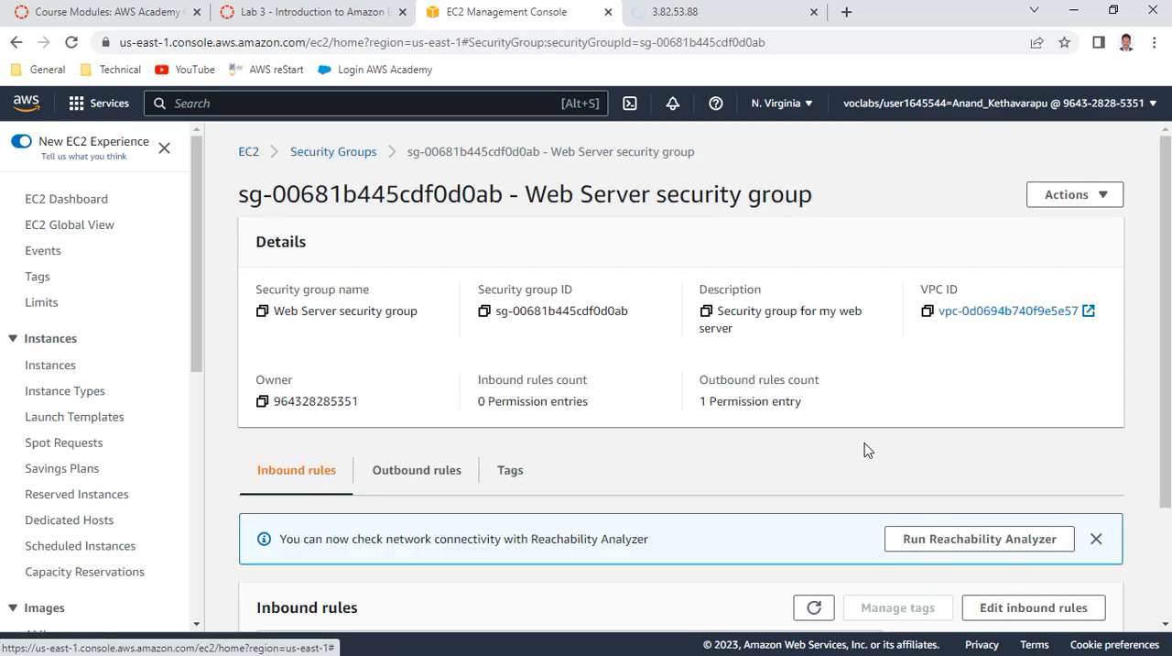
pyautogui.scroll(-2, 713, 376)
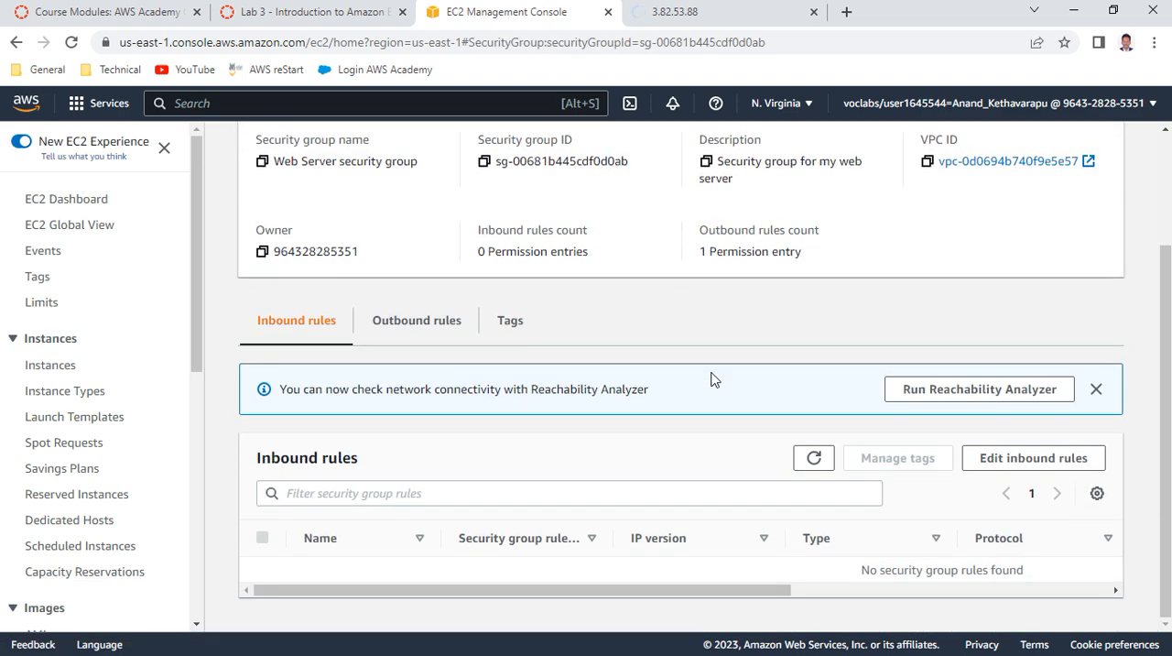
pyautogui.click(1008, 458)
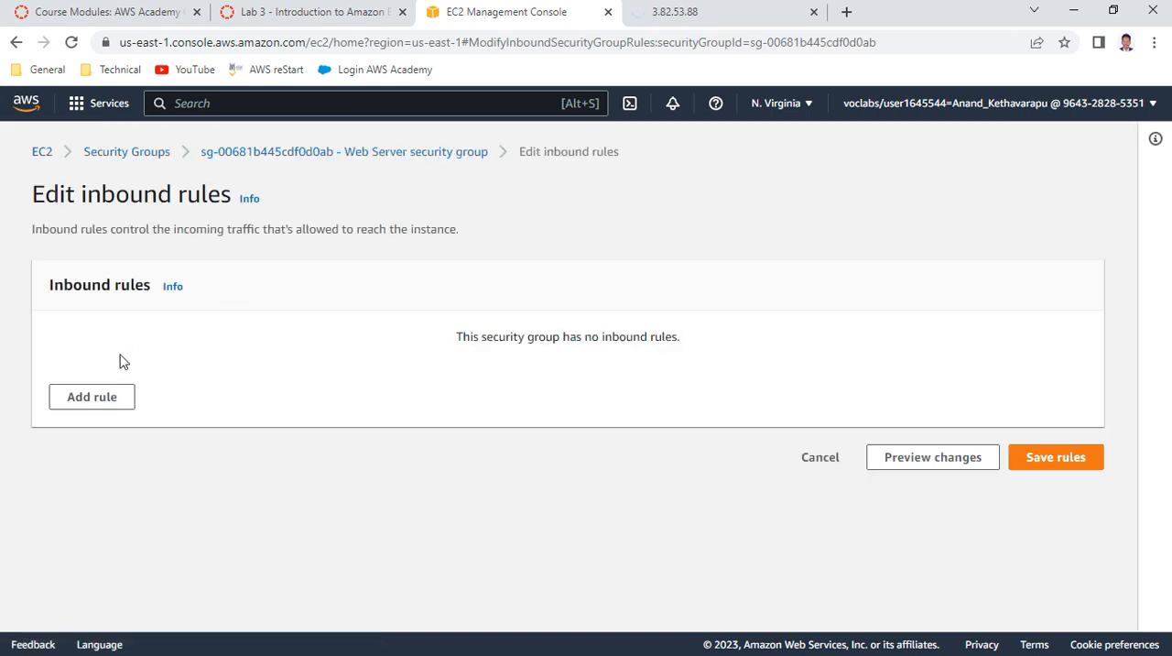
# Add an inbound rule of type HTTP with source Anywhere-IPv4 (0.0.0.0/0) and save the security group's rules
pyautogui.click(101, 398)
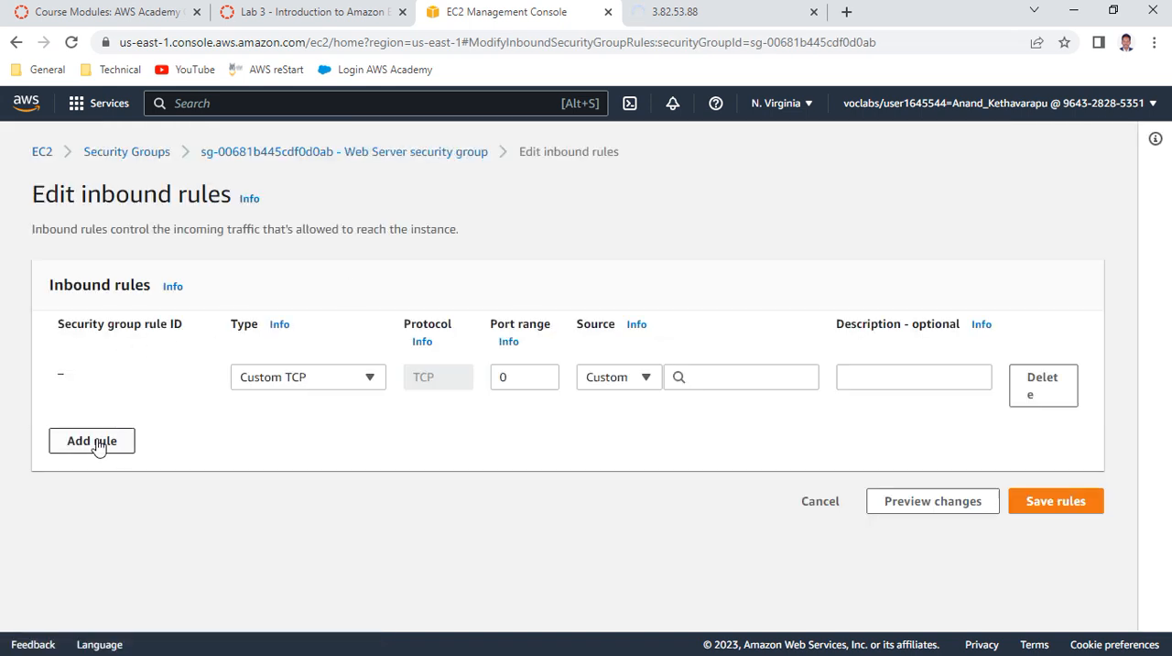
pyautogui.click(317, 379)
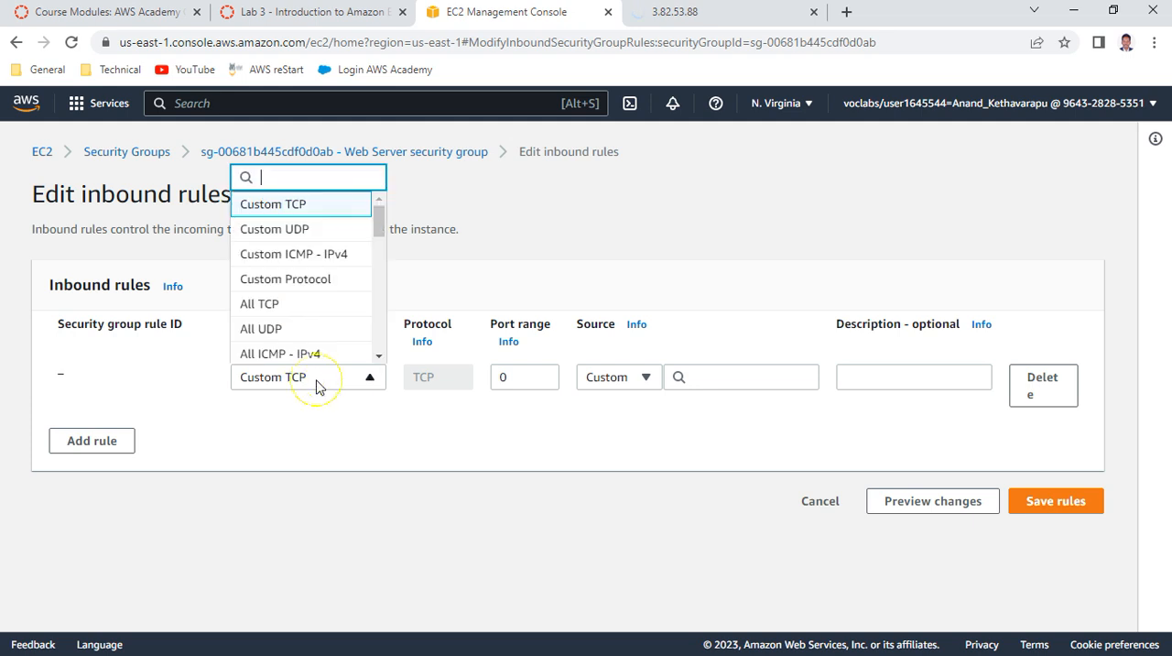
pyautogui.scroll(-2, 319, 306)
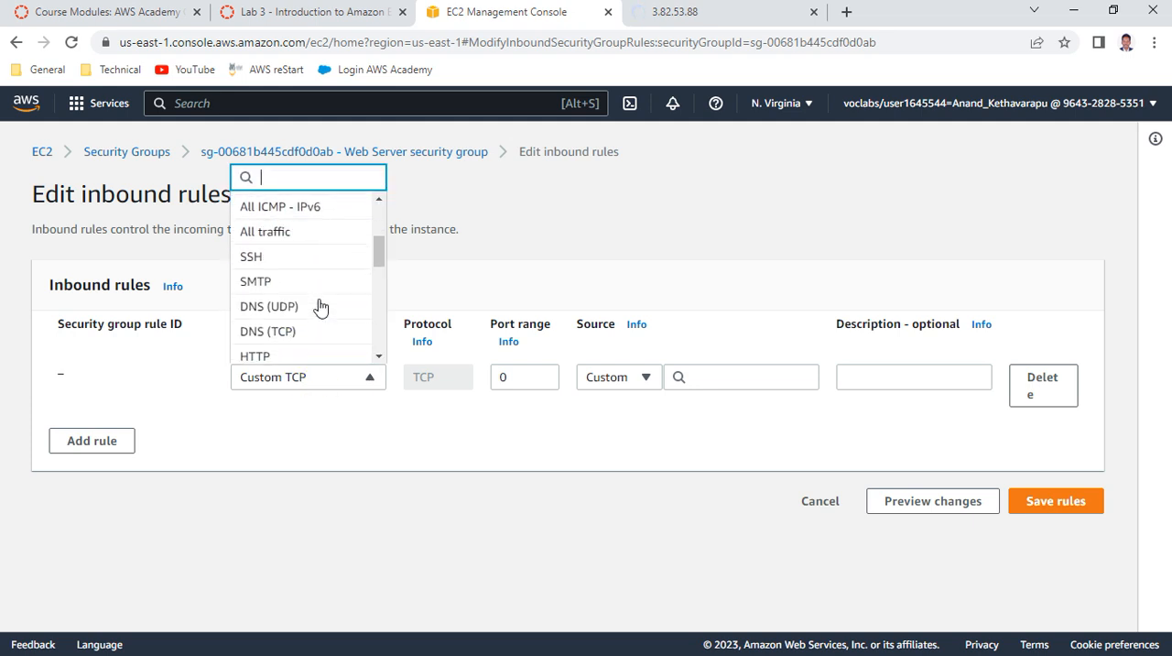
pyautogui.scroll(-2, 290, 281)
pyautogui.click(274, 272)
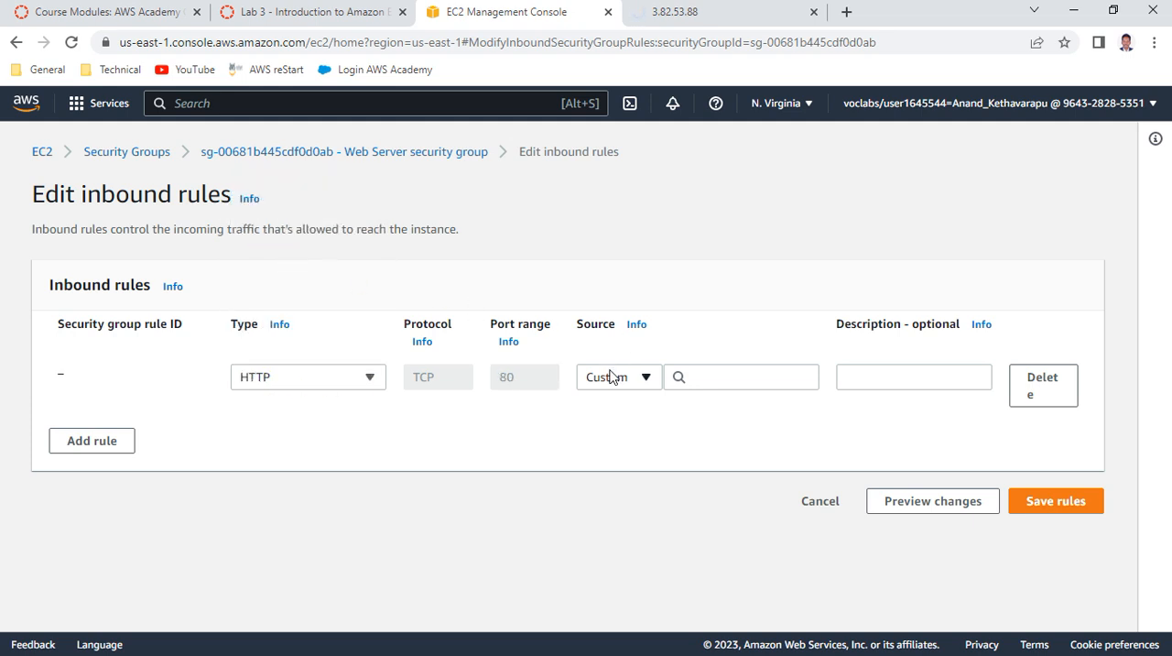
pyautogui.click(610, 376)
pyautogui.click(614, 433)
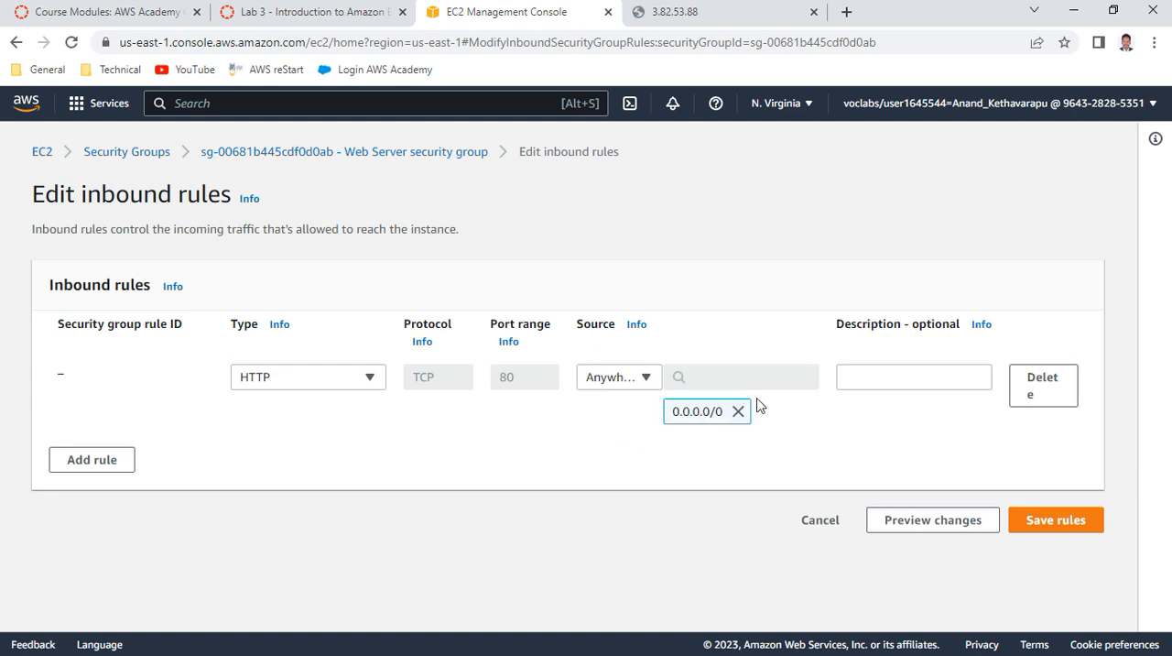
pyautogui.click(1043, 518)
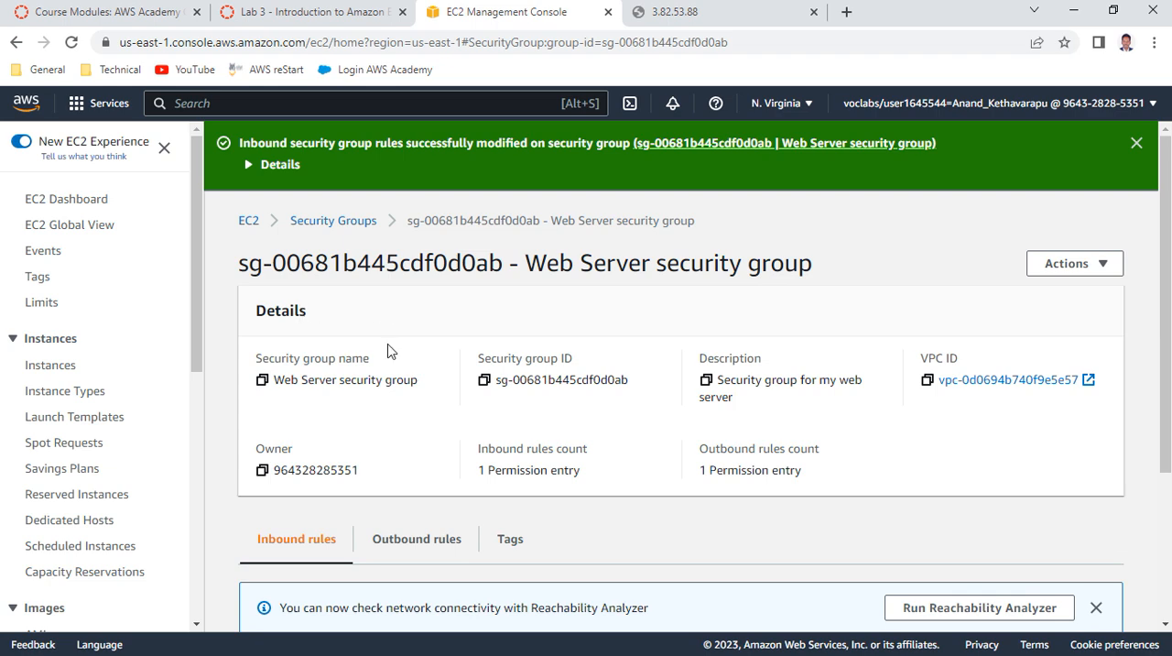
# Return the console to the EC2 dashboard, reload the web server page at 3.82.53.88 and read its message
pyautogui.click(249, 221)
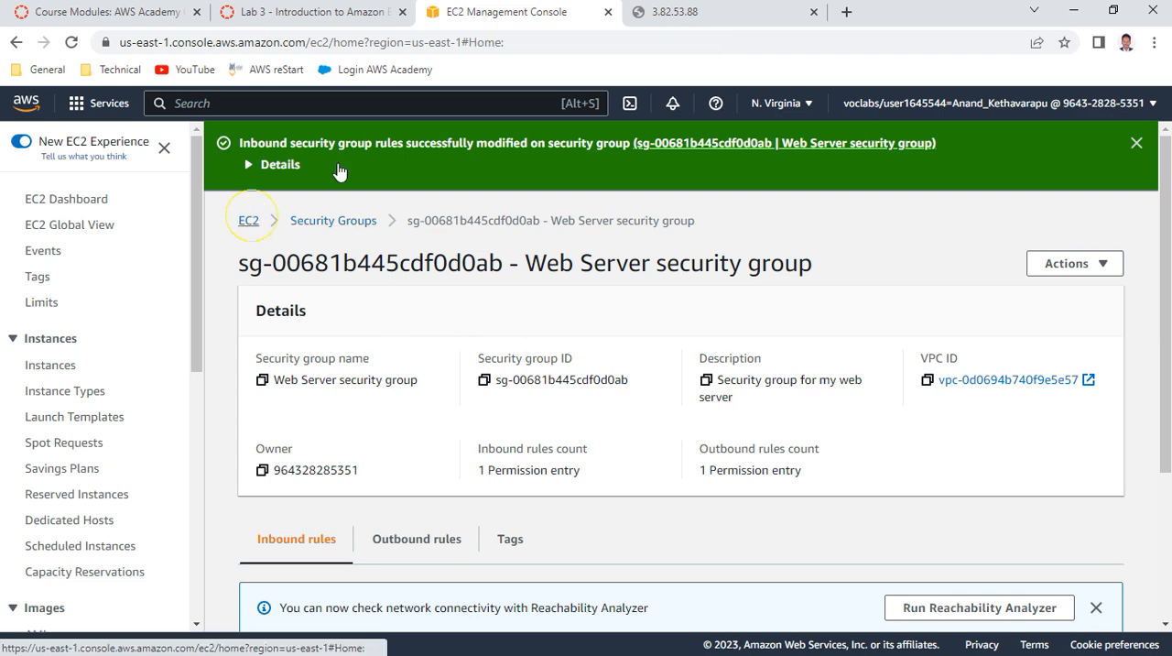
pyautogui.click(682, 12)
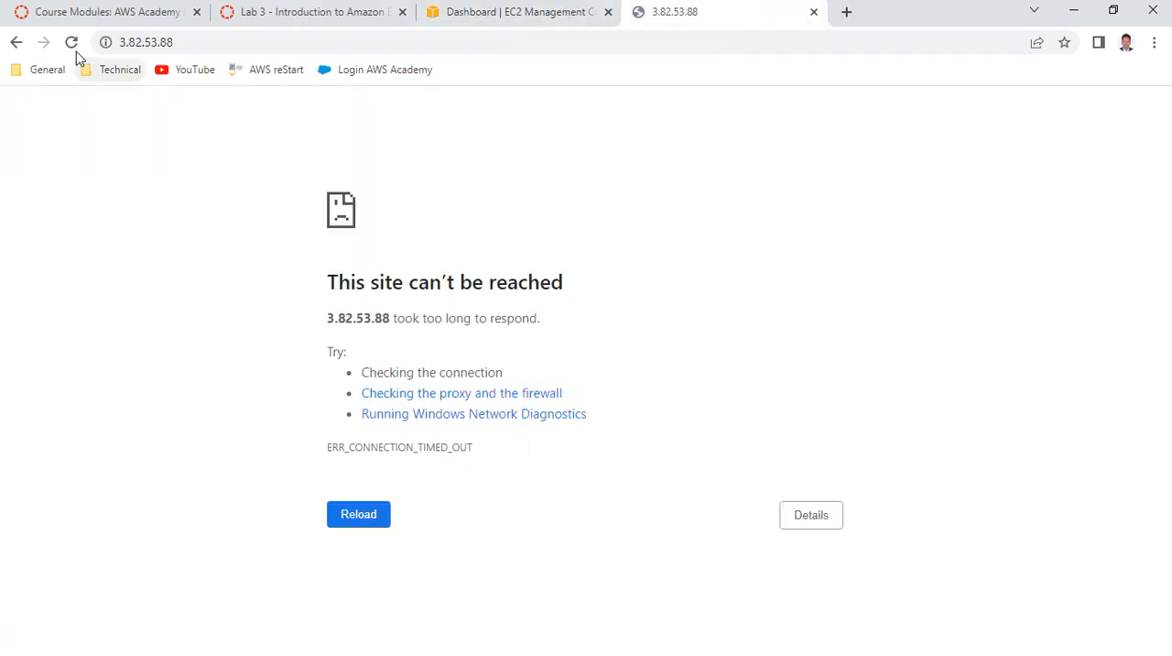
pyautogui.click(71, 43)
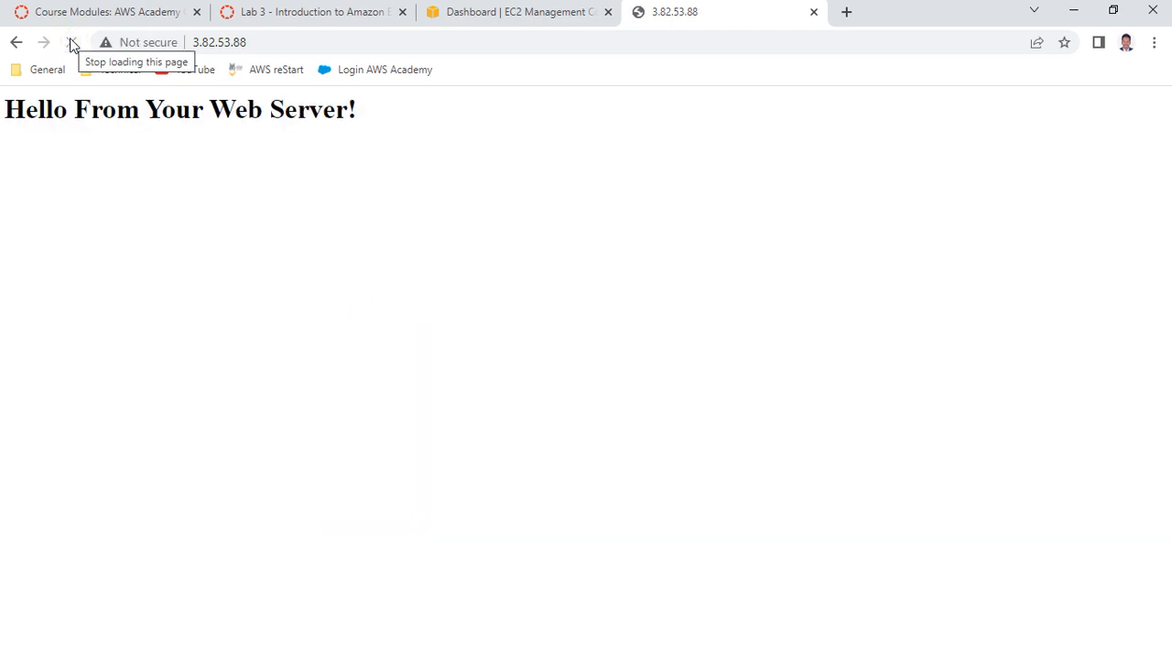
pyautogui.moveTo(98, 121); pyautogui.dragTo(428, 128)
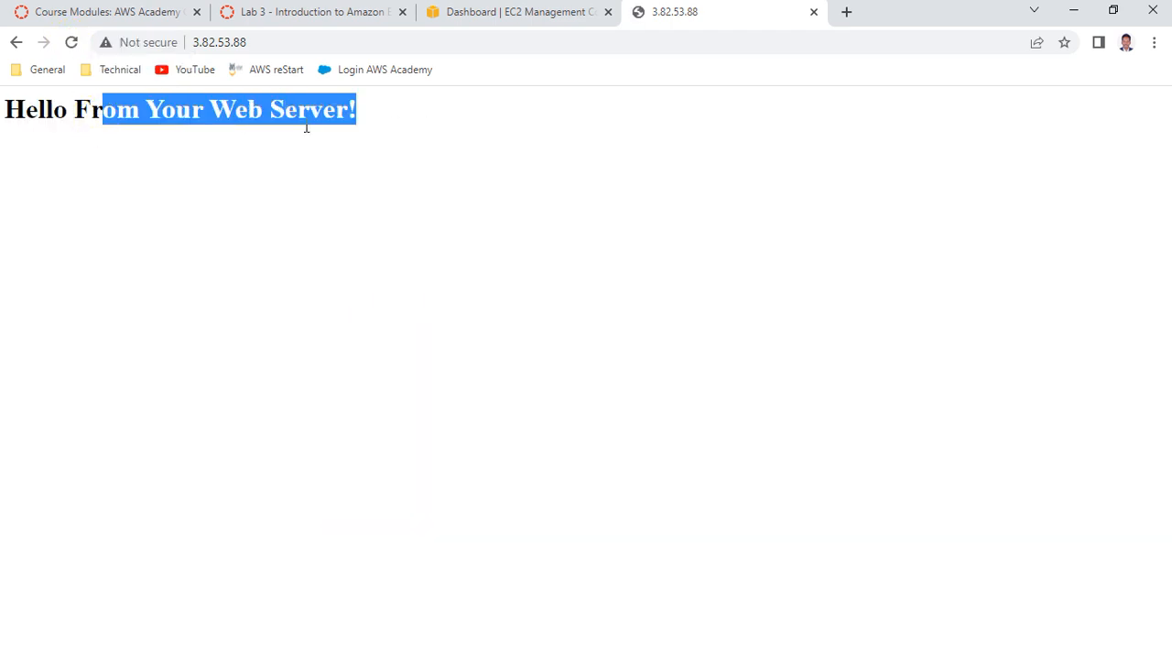
pyautogui.click(374, 190)
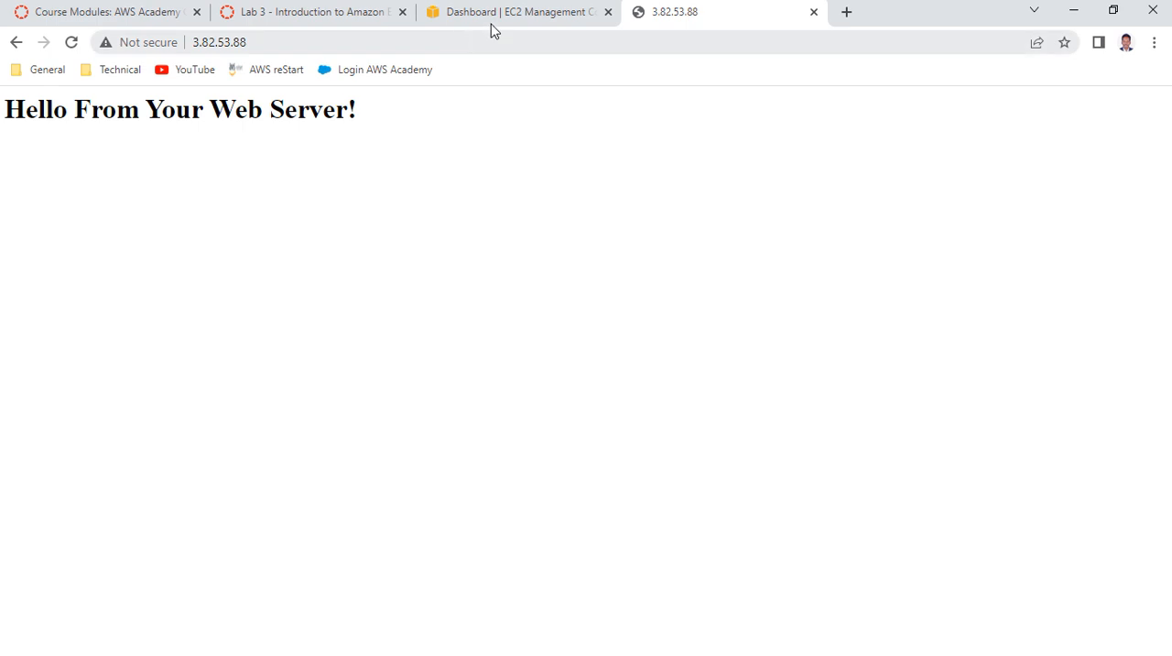
# Read the Task 4 introduction and items 38 to 41 of the lab instructions on stopping the instance
pyautogui.click(257, 12)
pyautogui.scroll(-2, 470, 321)
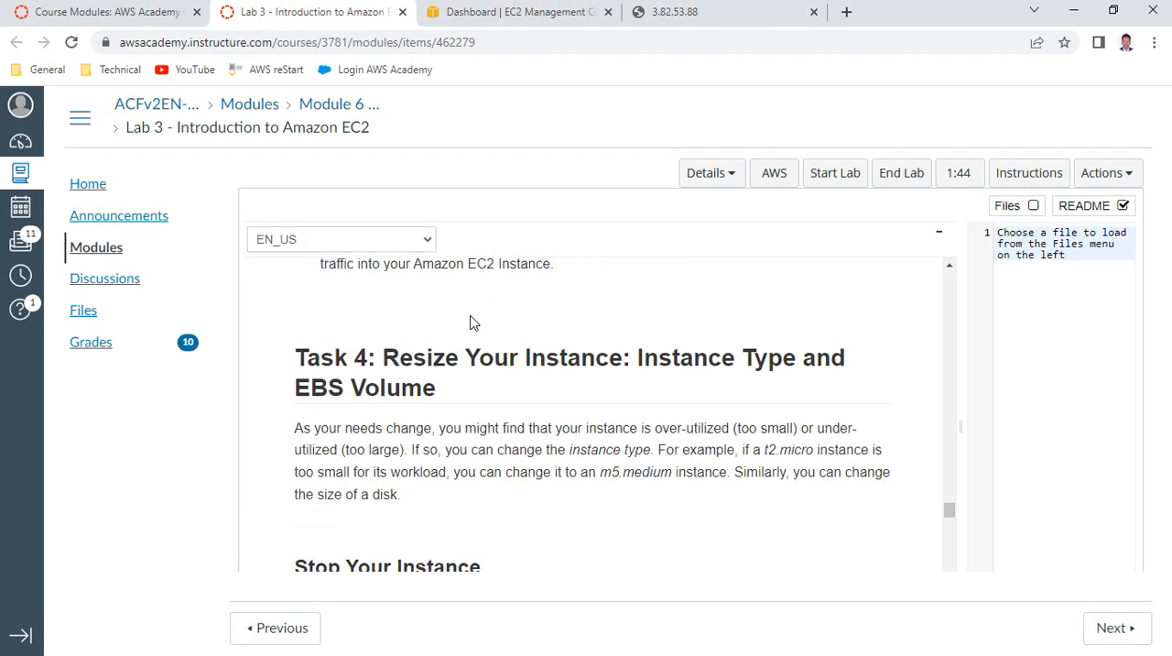
pyautogui.scroll(-1, 469, 322)
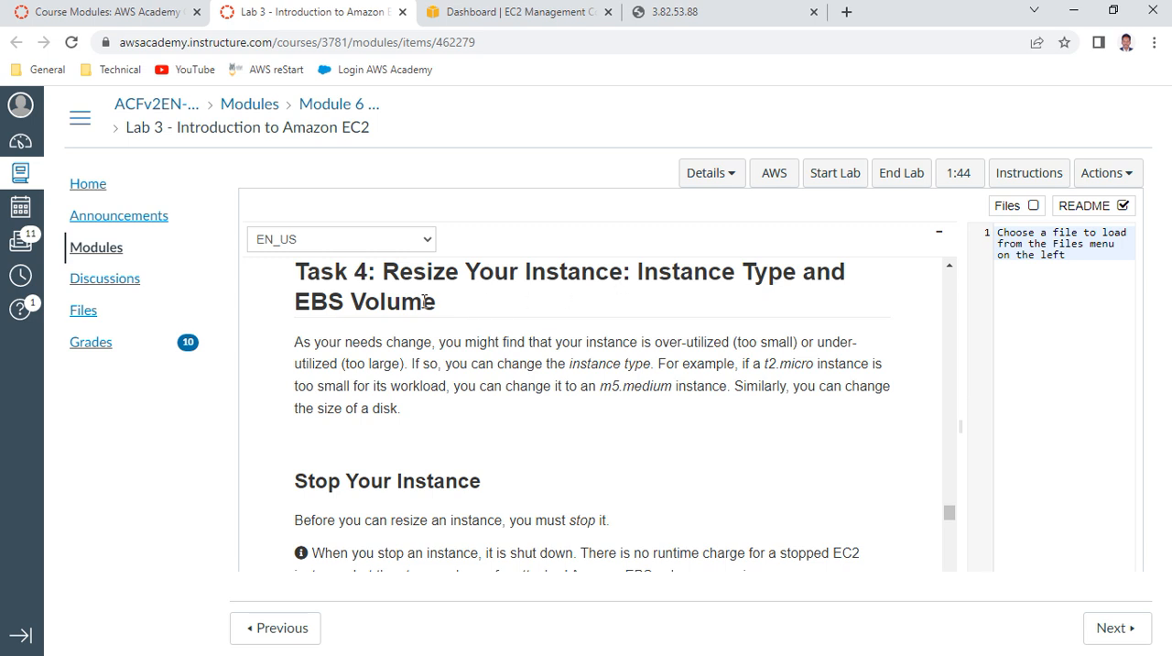
pyautogui.scroll(-1, 516, 389)
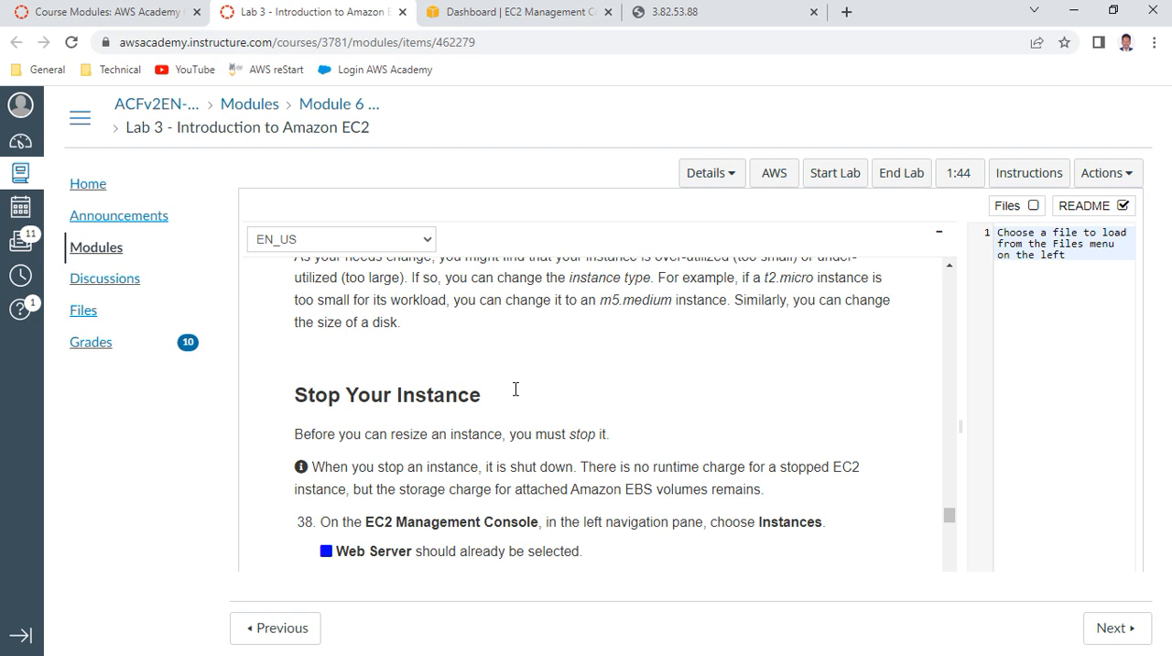
pyautogui.scroll(-1, 515, 389)
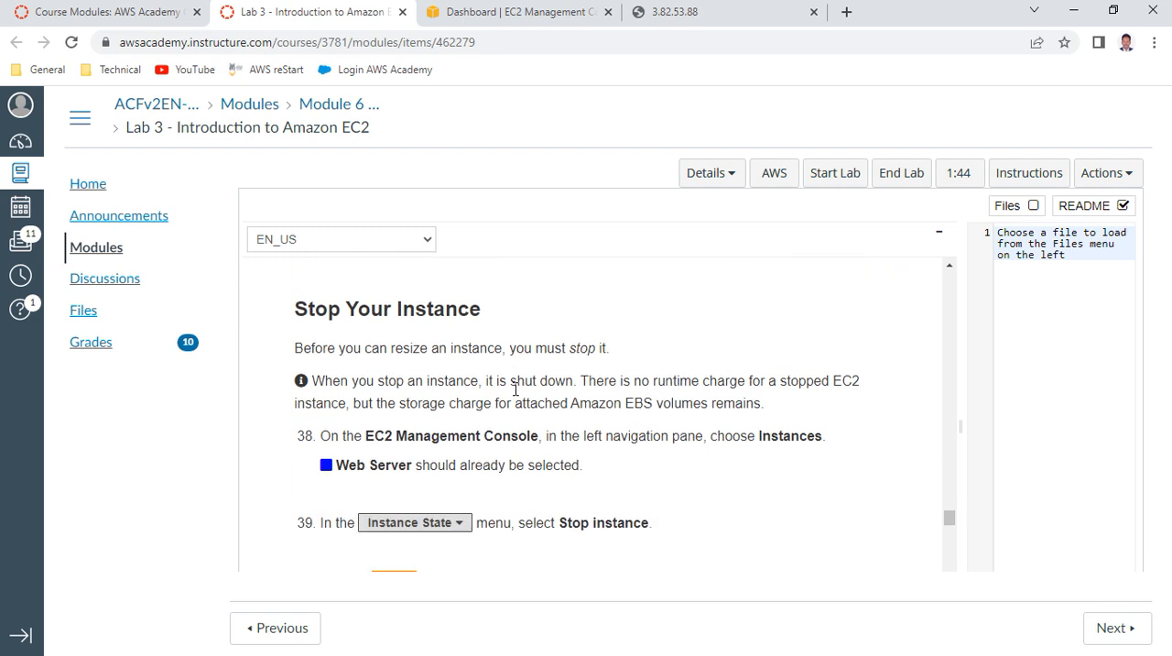
pyautogui.scroll(-2, 516, 390)
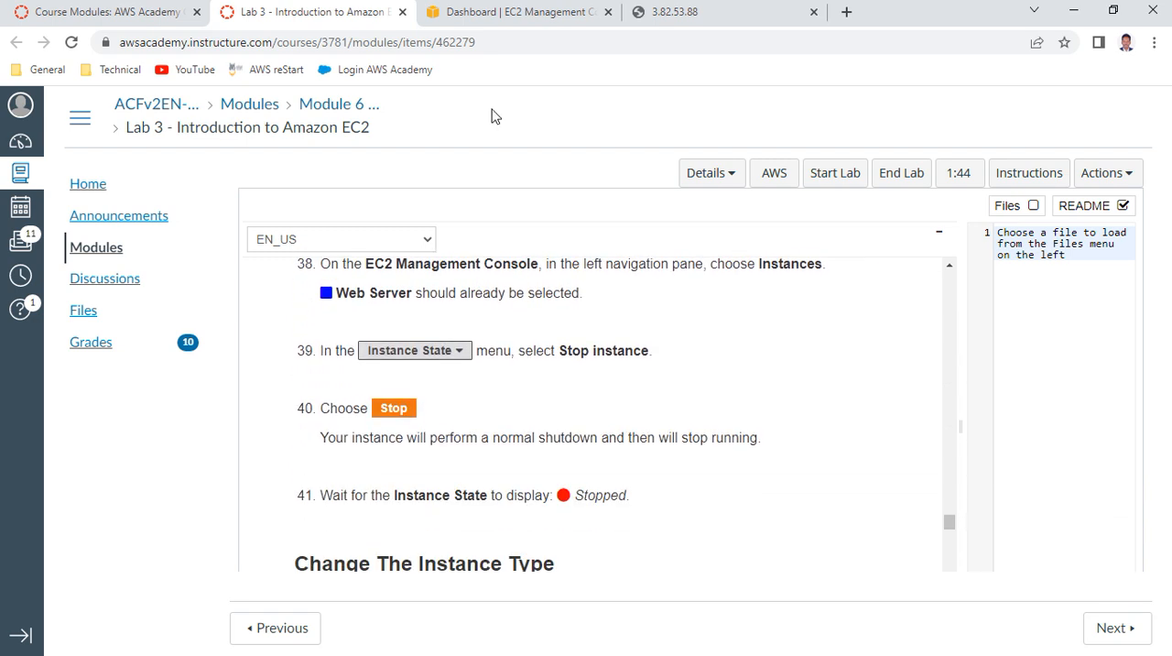
# Open the running instances list in the EC2 console, select the Web Server instance and stop it
pyautogui.click(488, 19)
pyautogui.click(343, 250)
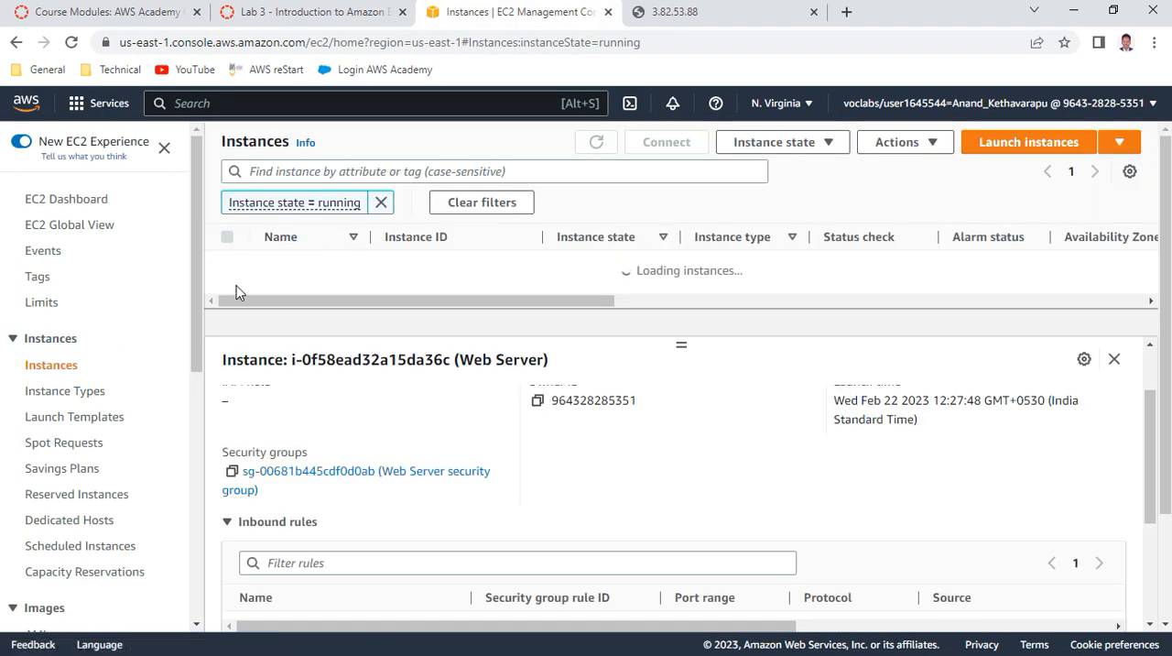
pyautogui.click(227, 291)
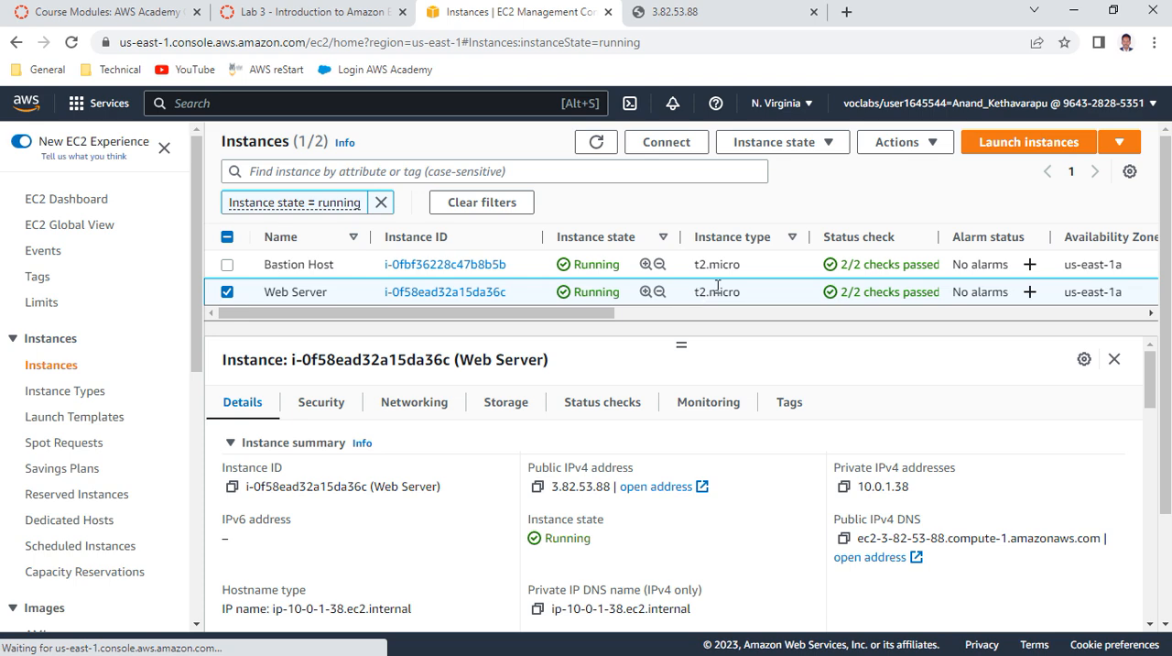
pyautogui.click(815, 144)
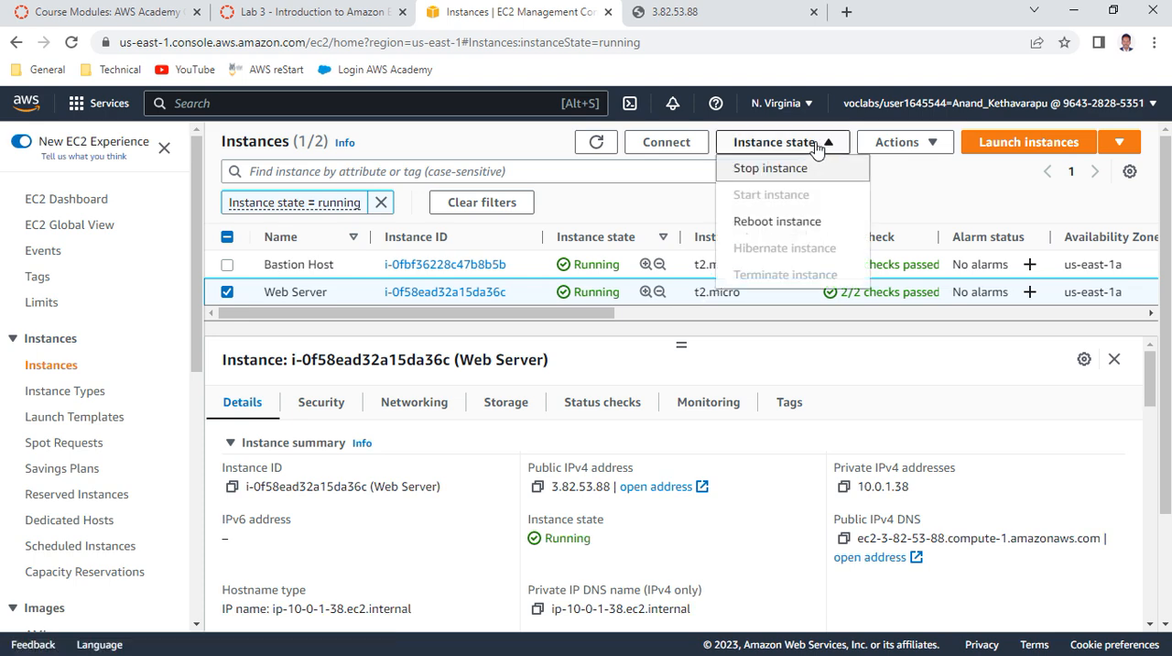
pyautogui.click(775, 171)
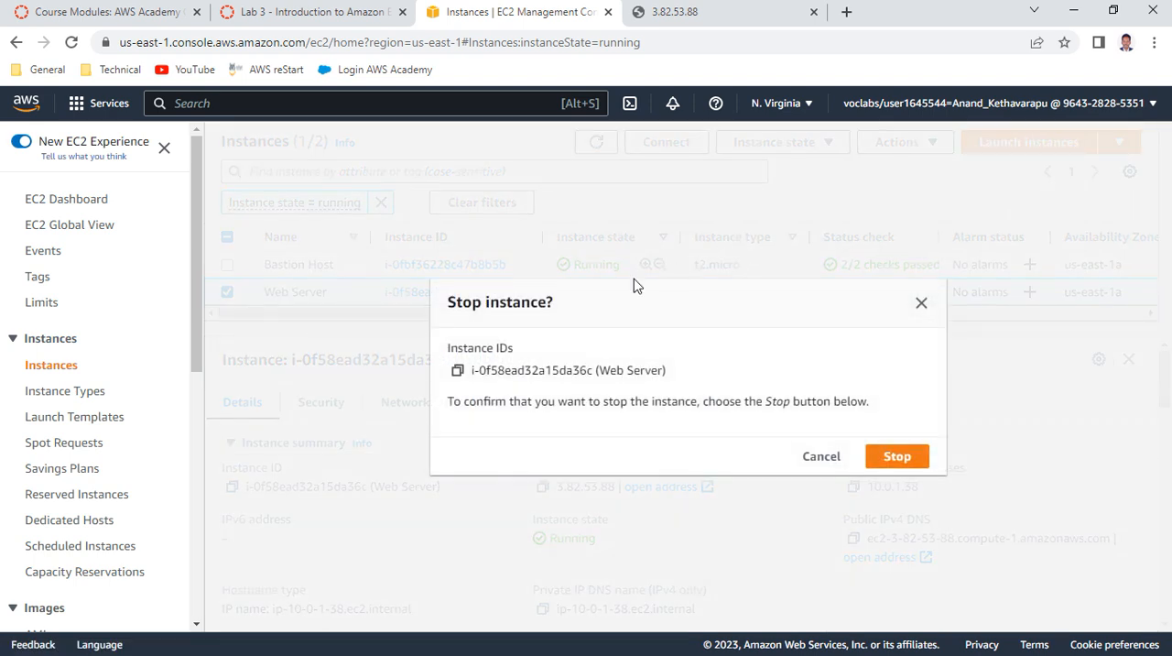
pyautogui.click(902, 456)
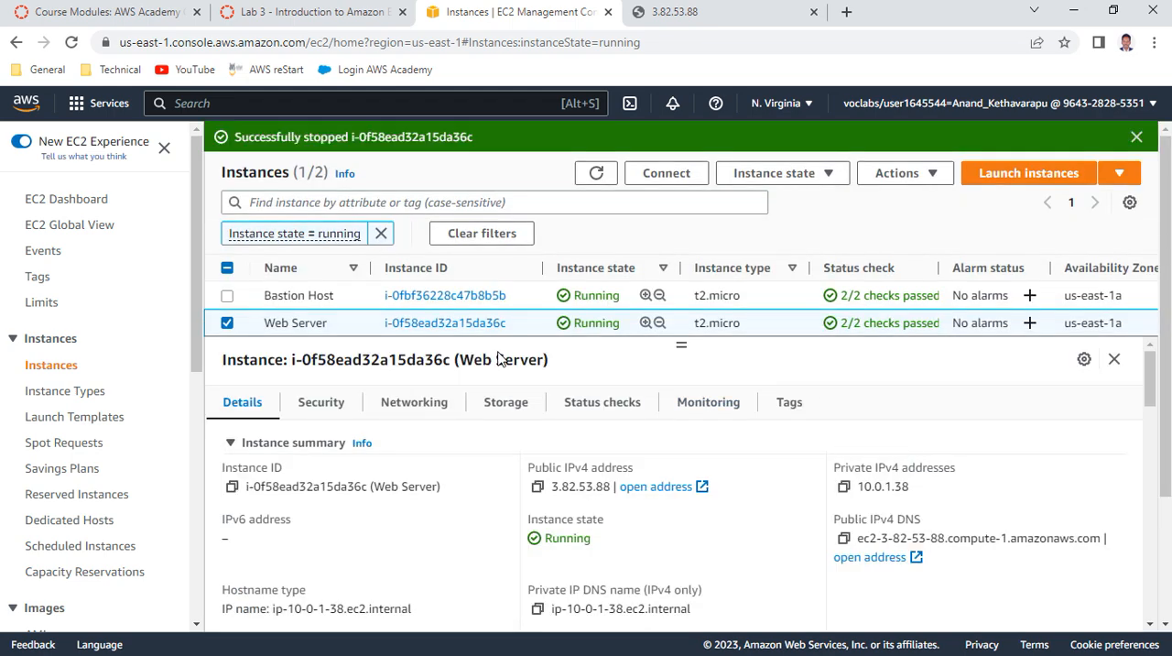
# Read item 42 of the lab instructions on changing the instance type to t2.small and return to the EC2 console
pyautogui.click(335, 12)
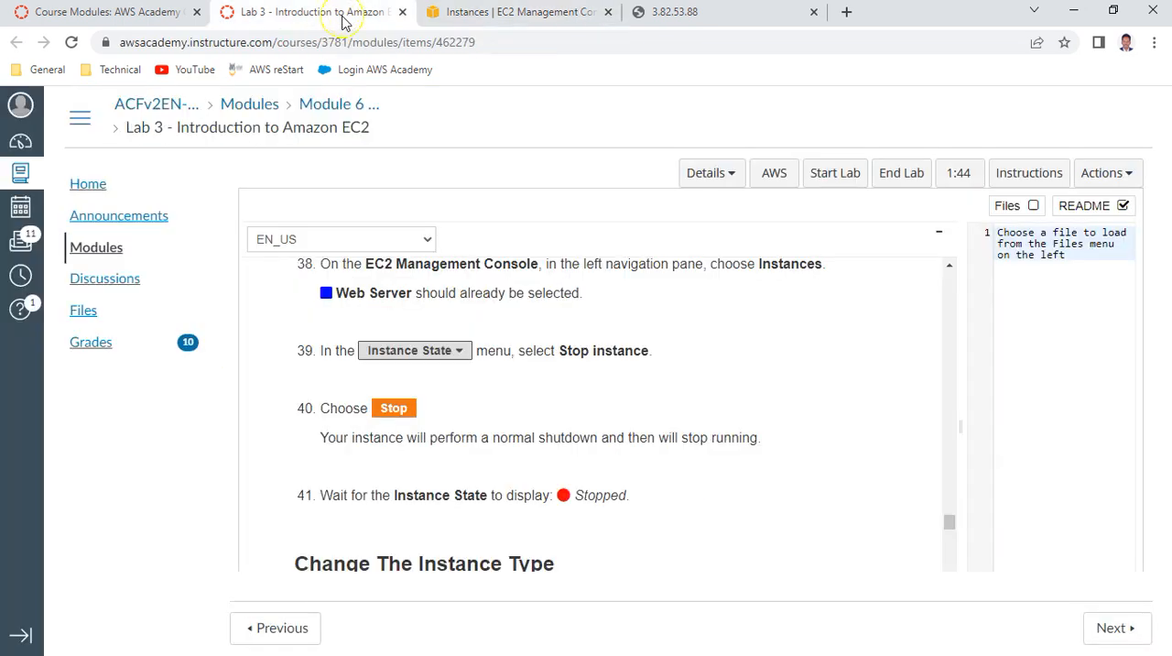
pyautogui.scroll(-2, 540, 418)
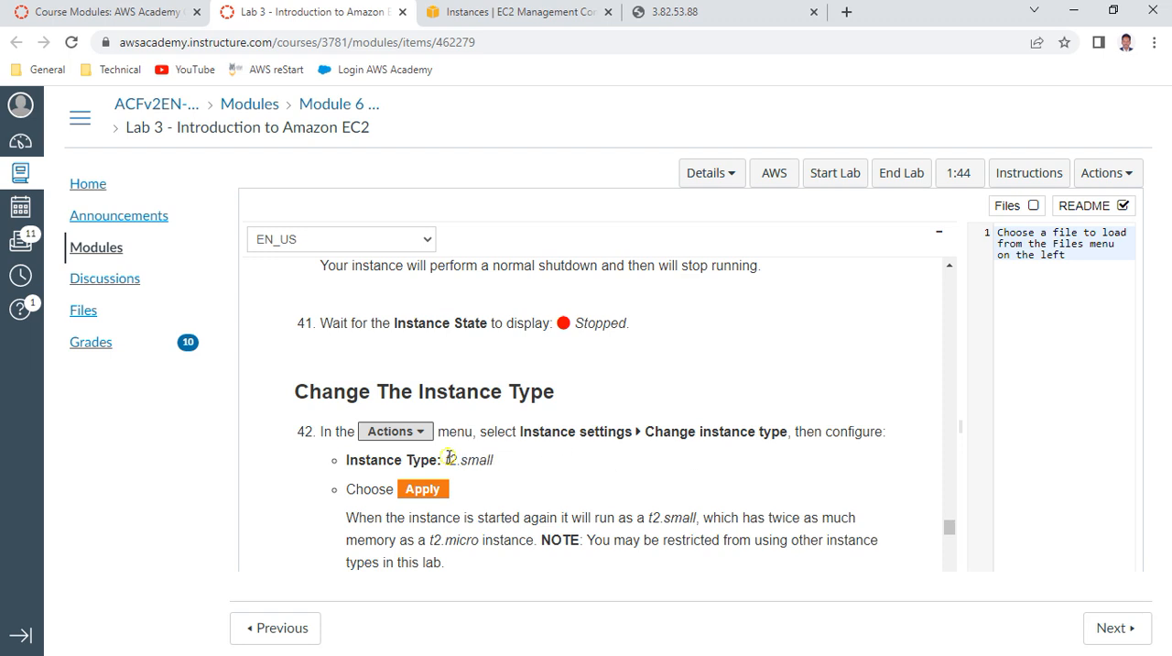
pyautogui.moveTo(449, 458); pyautogui.dragTo(495, 466)
pyautogui.click(519, 20)
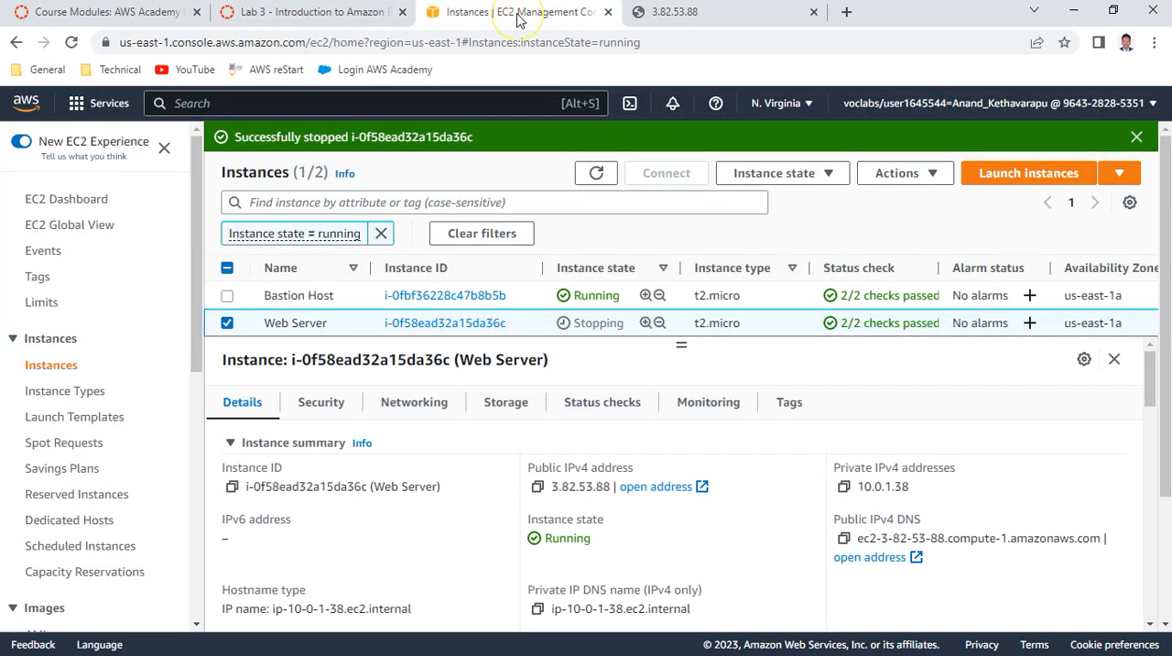
# Refresh the instances list without the running-state filter and check the Instance settings options for Web Server
pyautogui.click(596, 173)
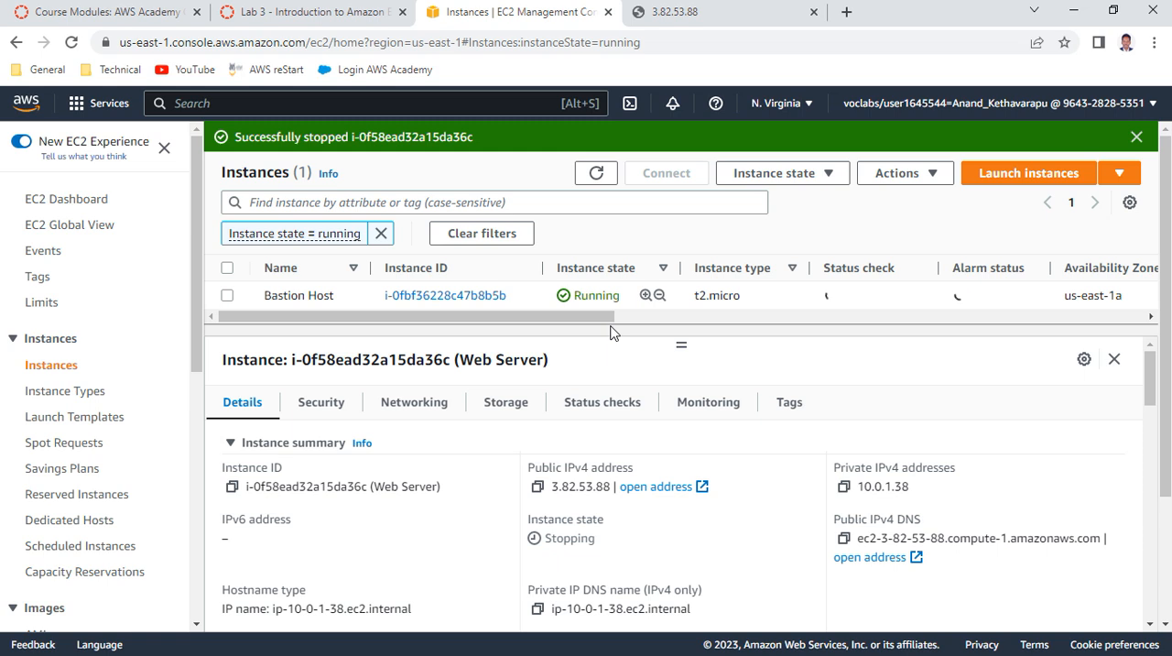
pyautogui.click(380, 234)
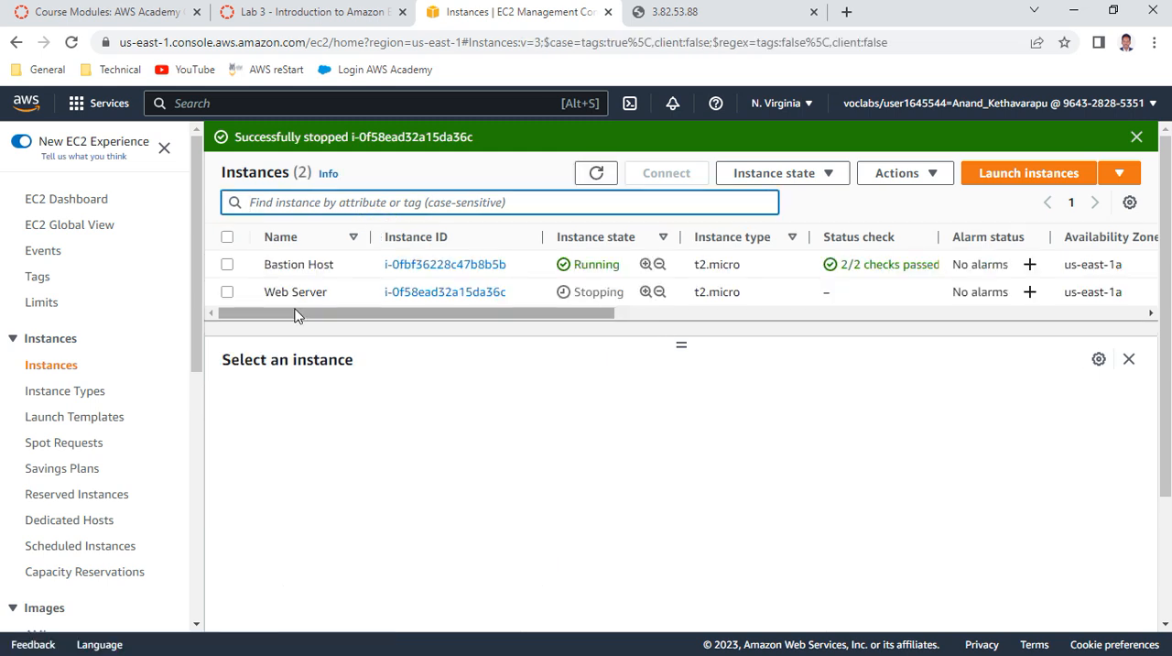
pyautogui.click(227, 292)
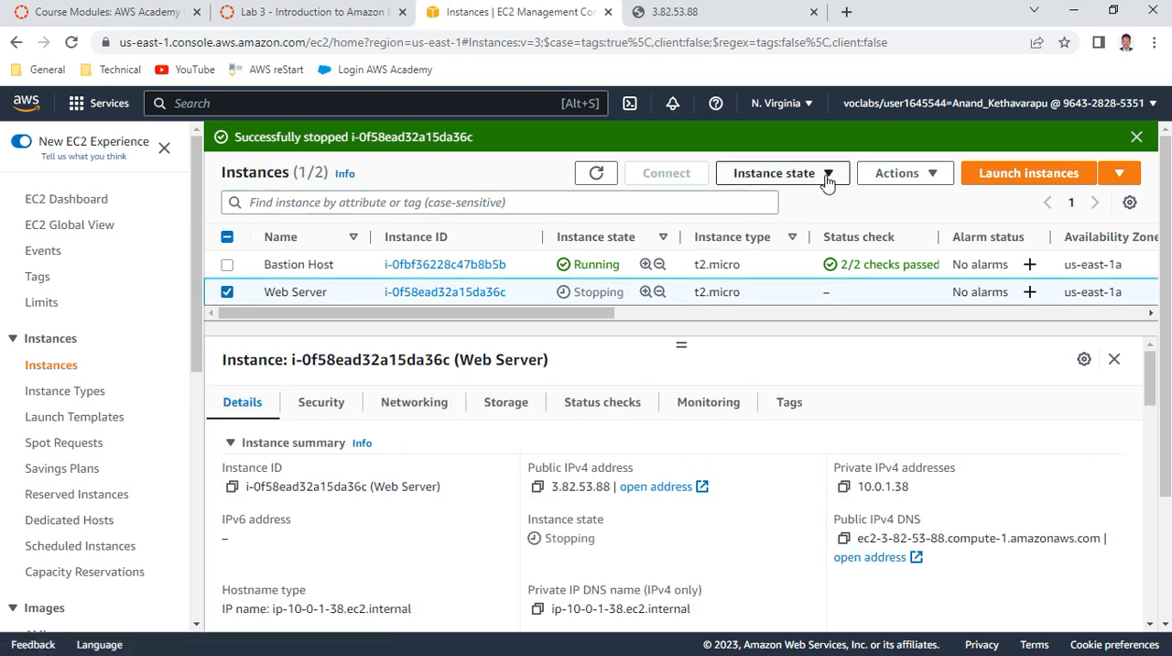
pyautogui.click(895, 180)
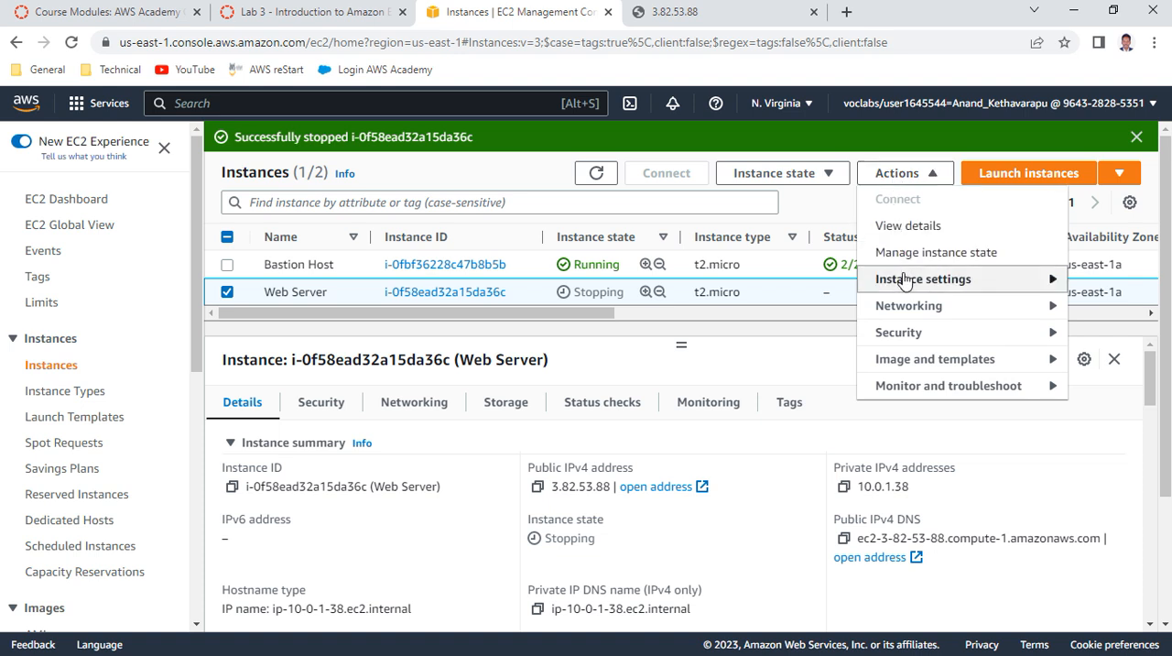
pyautogui.moveTo(903, 281)
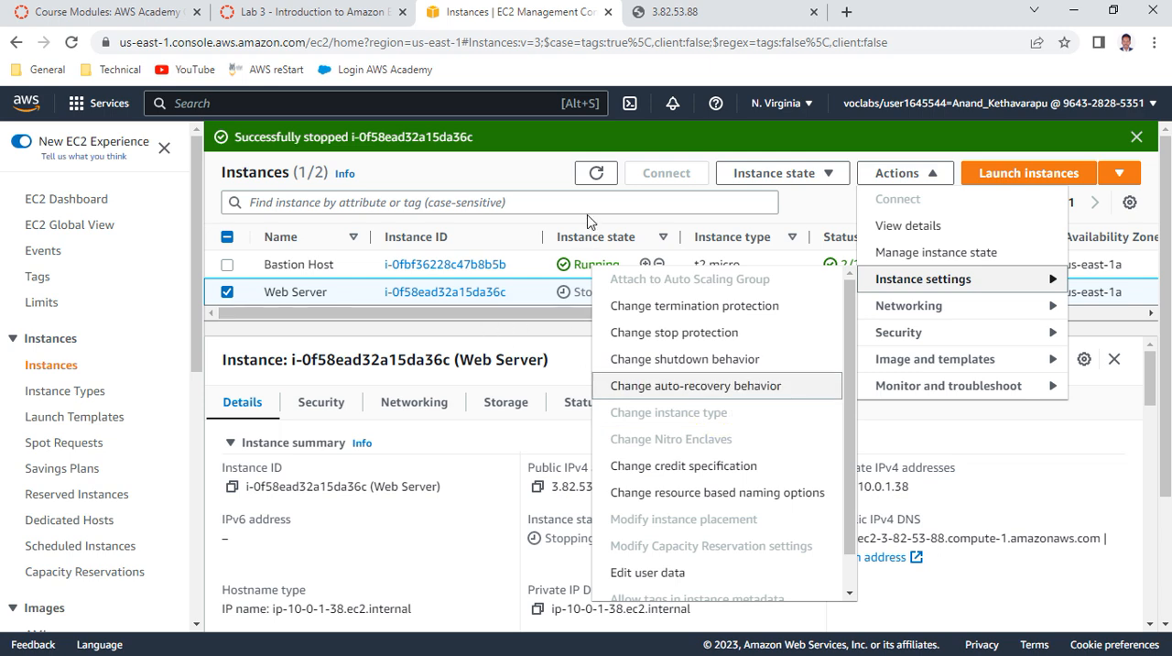
# Refresh the instances list, reselect Web Server and, once it is stopped, open its Change instance type page
pyautogui.click(596, 173)
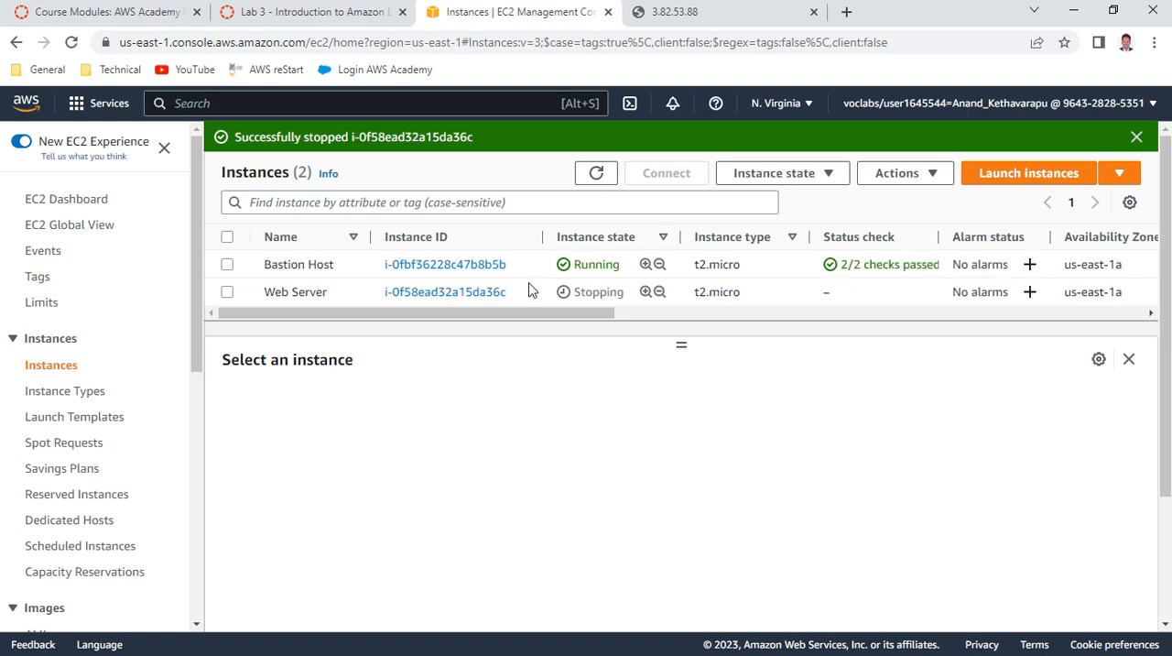
pyautogui.click(227, 294)
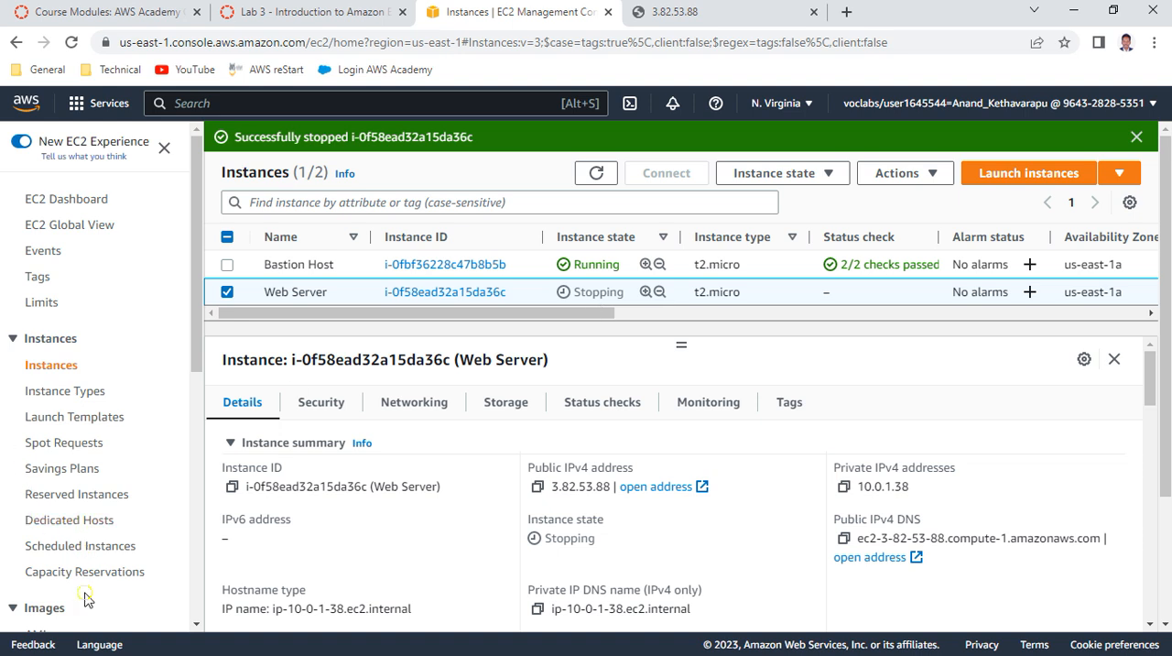
pyautogui.click(228, 292)
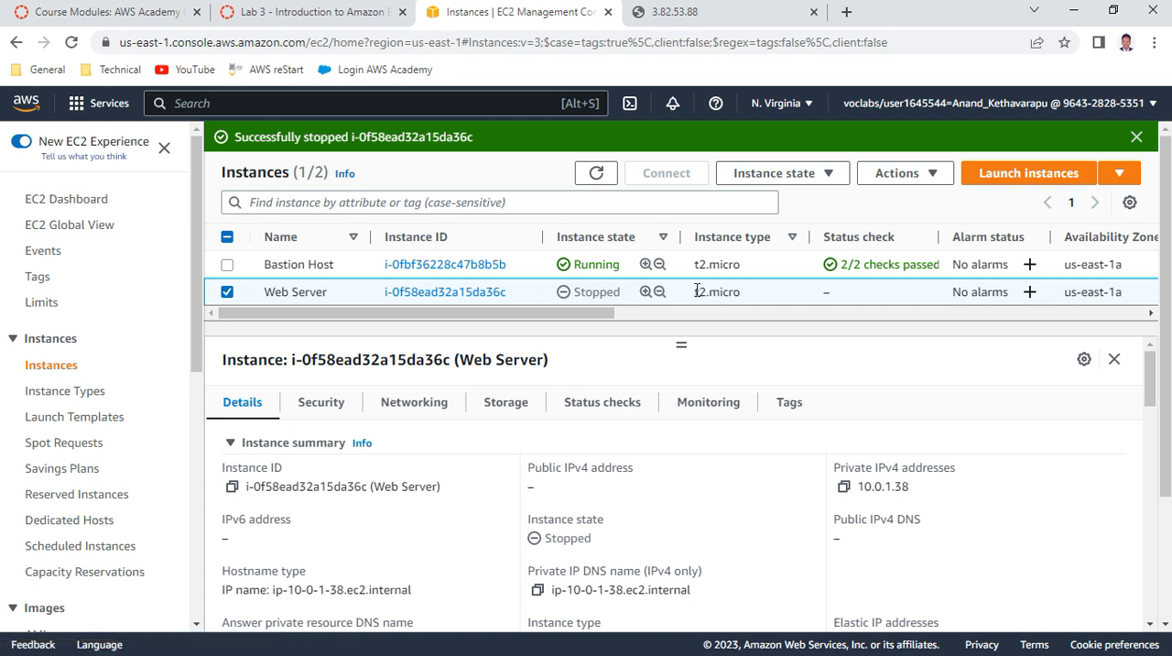
pyautogui.click(927, 174)
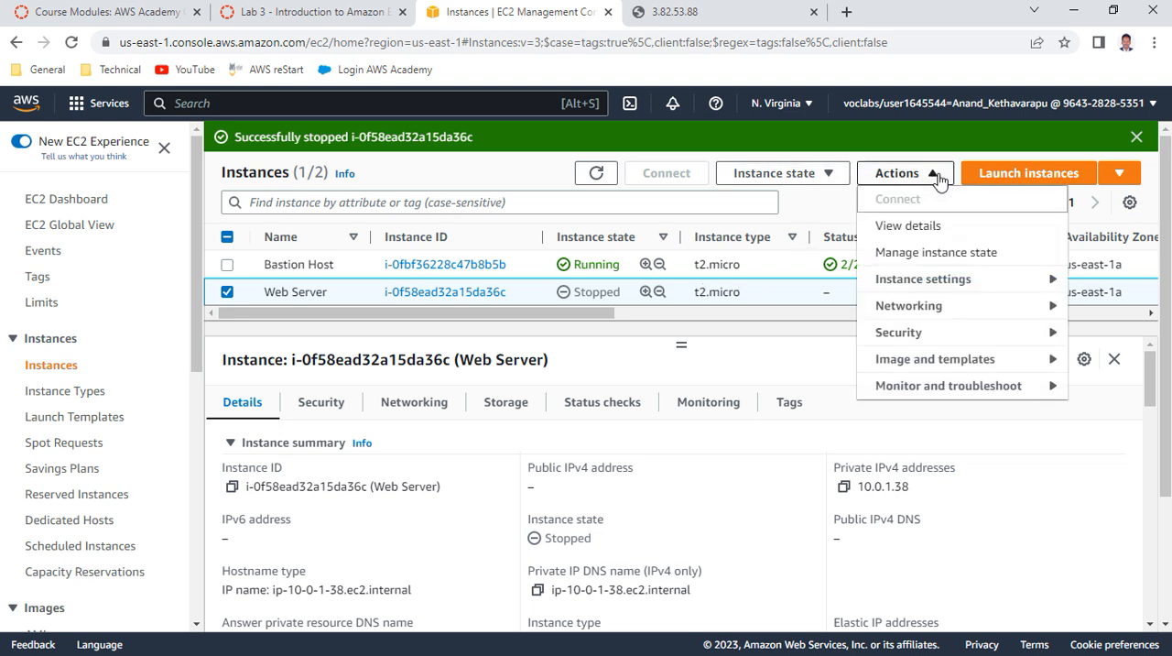
pyautogui.click(932, 282)
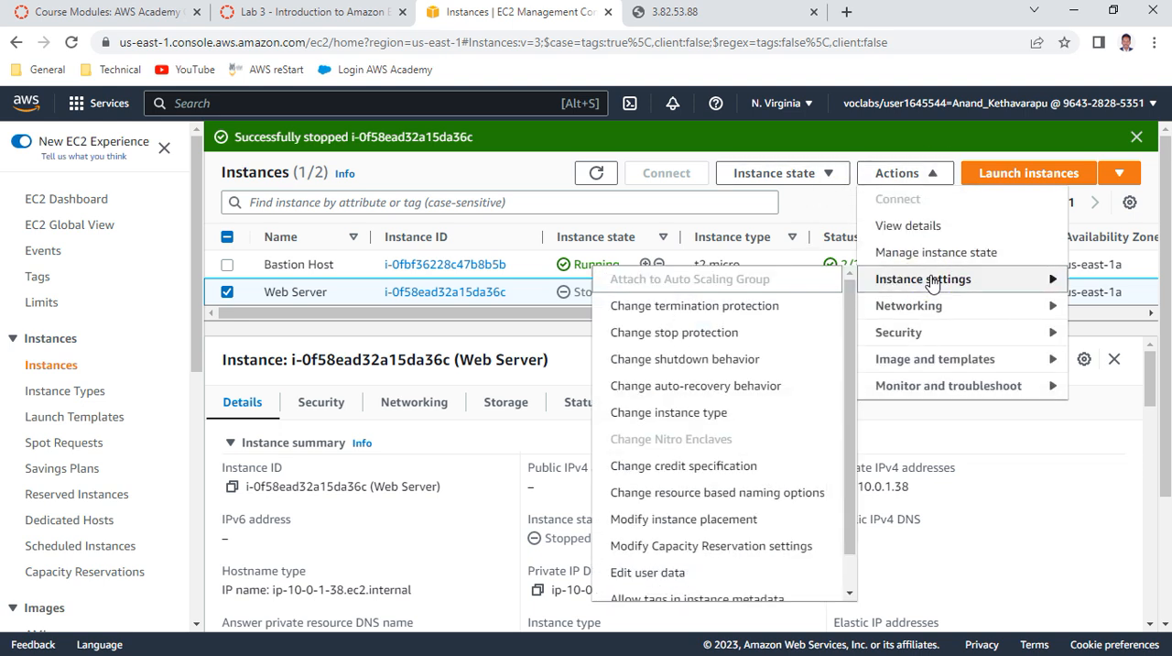
pyautogui.click(710, 416)
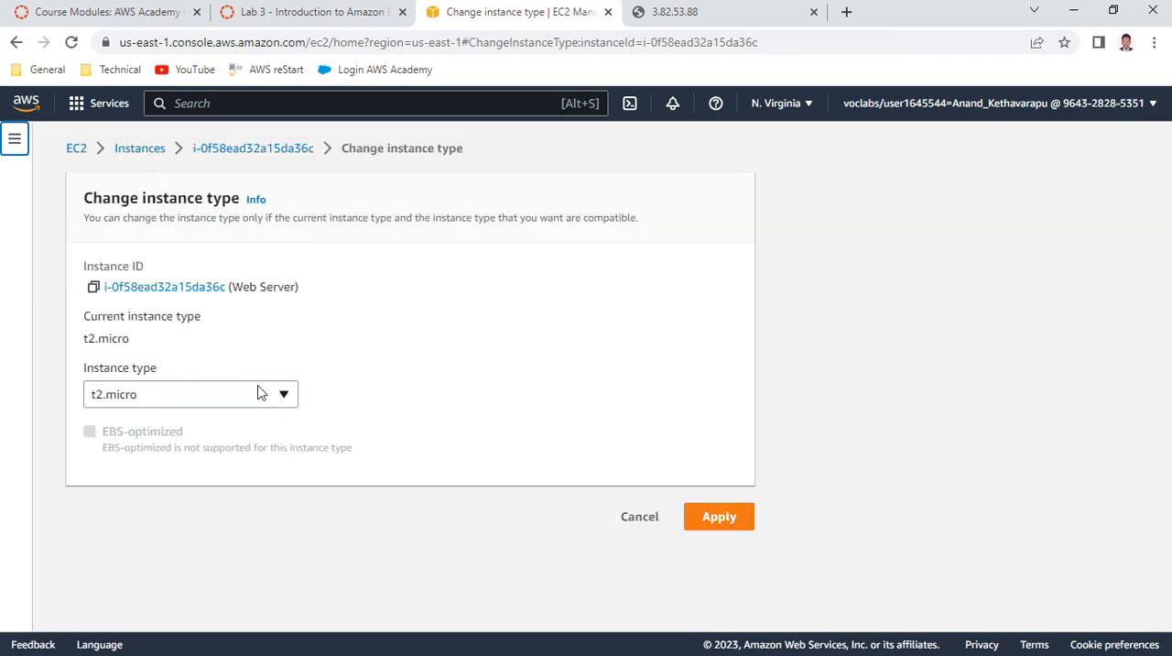
# Check the required type in lab item 42, set the Web Server's instance type to t2.small and apply it
pyautogui.click(321, 17)
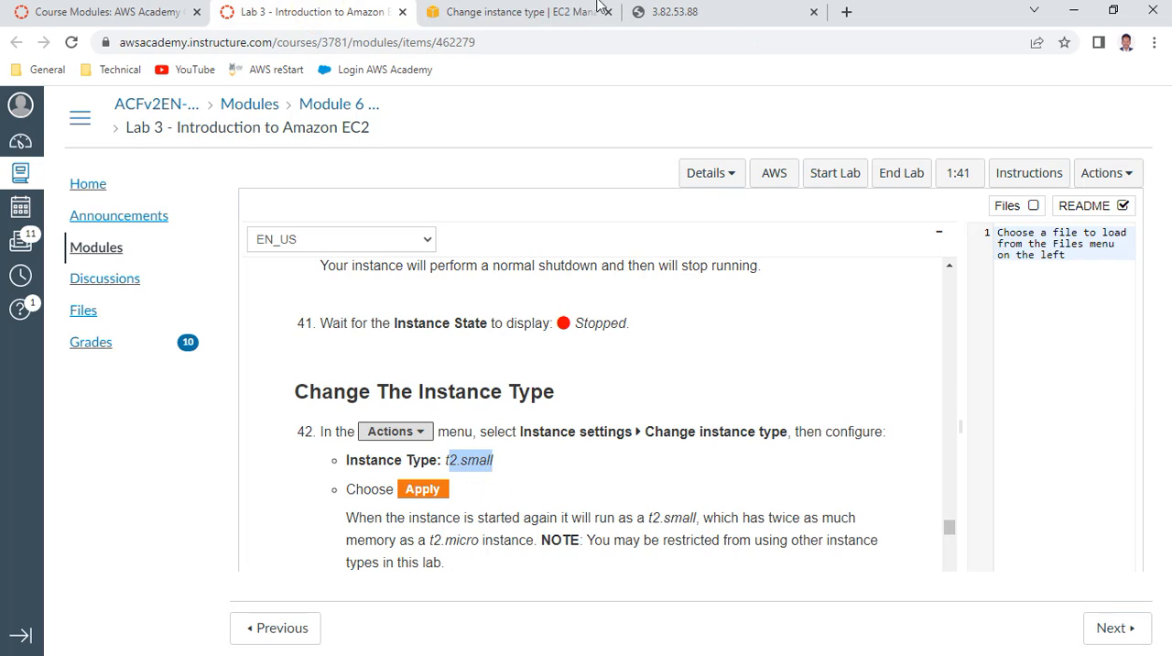
pyautogui.click(469, 13)
pyautogui.click(261, 396)
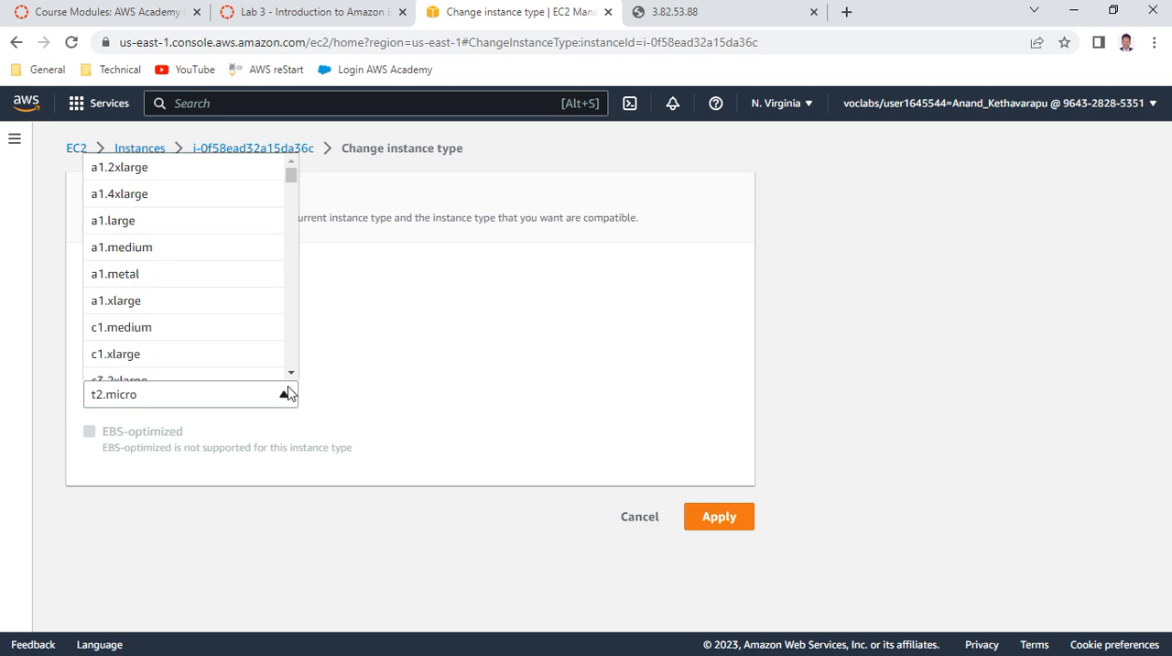
pyautogui.scroll(-10, 199, 272)
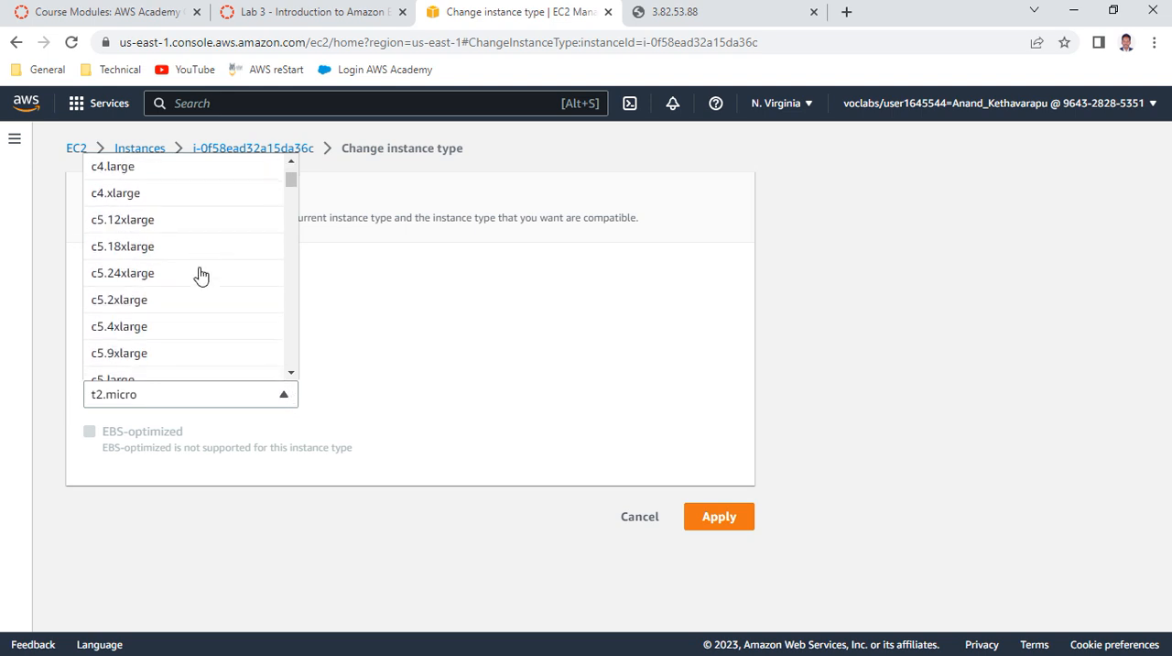
pyautogui.scroll(-15, 201, 275)
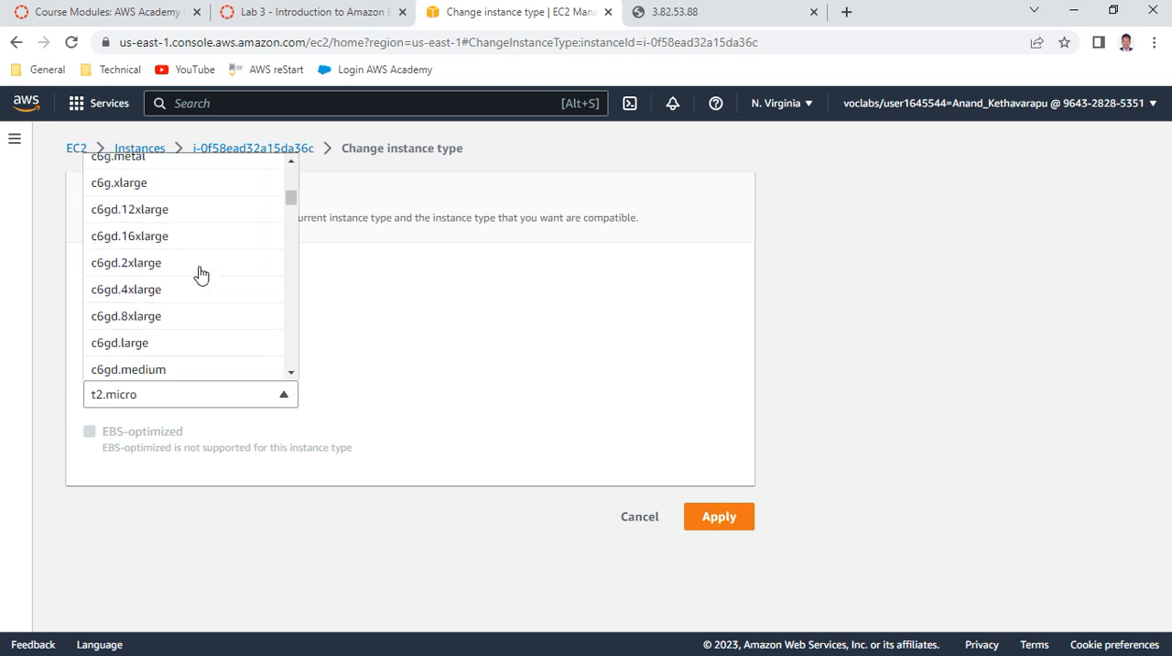
pyautogui.scroll(-15, 200, 275)
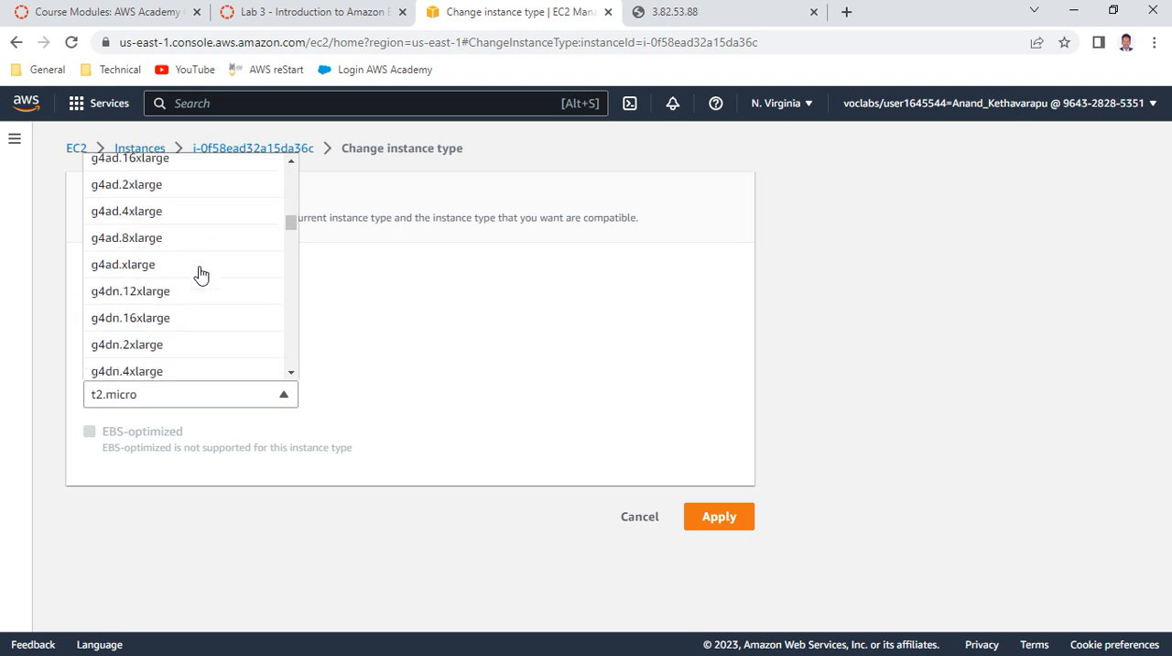
pyautogui.scroll(-15, 200, 275)
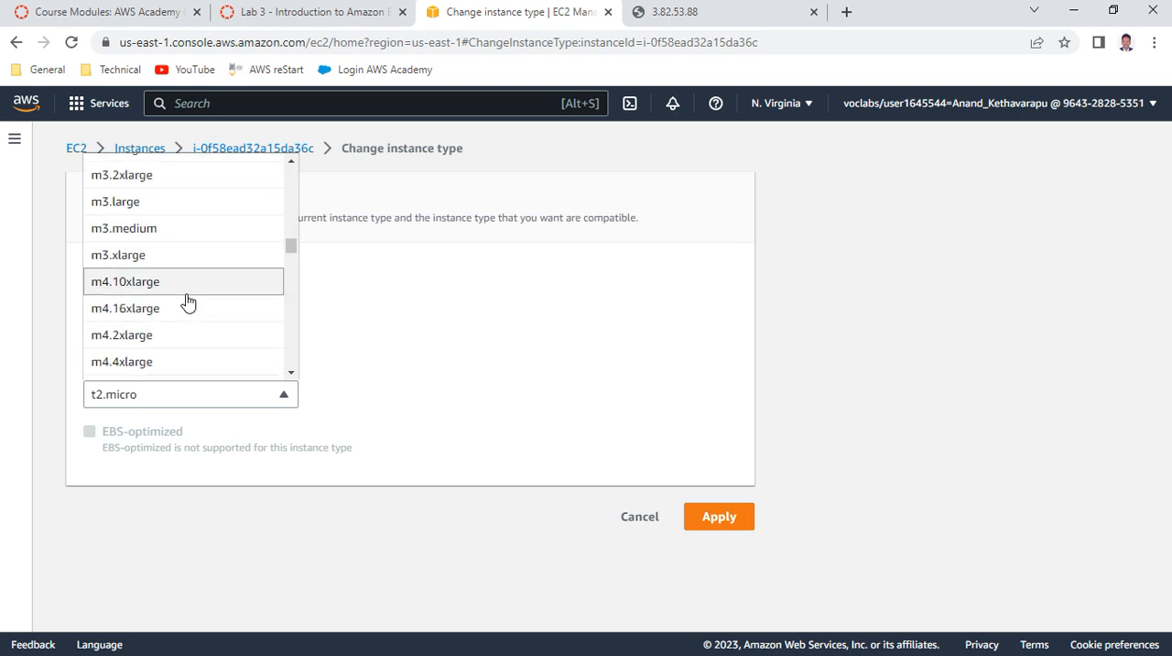
pyautogui.scroll(-3, 279, 271)
pyautogui.moveTo(290, 254); pyautogui.dragTo(291, 335)
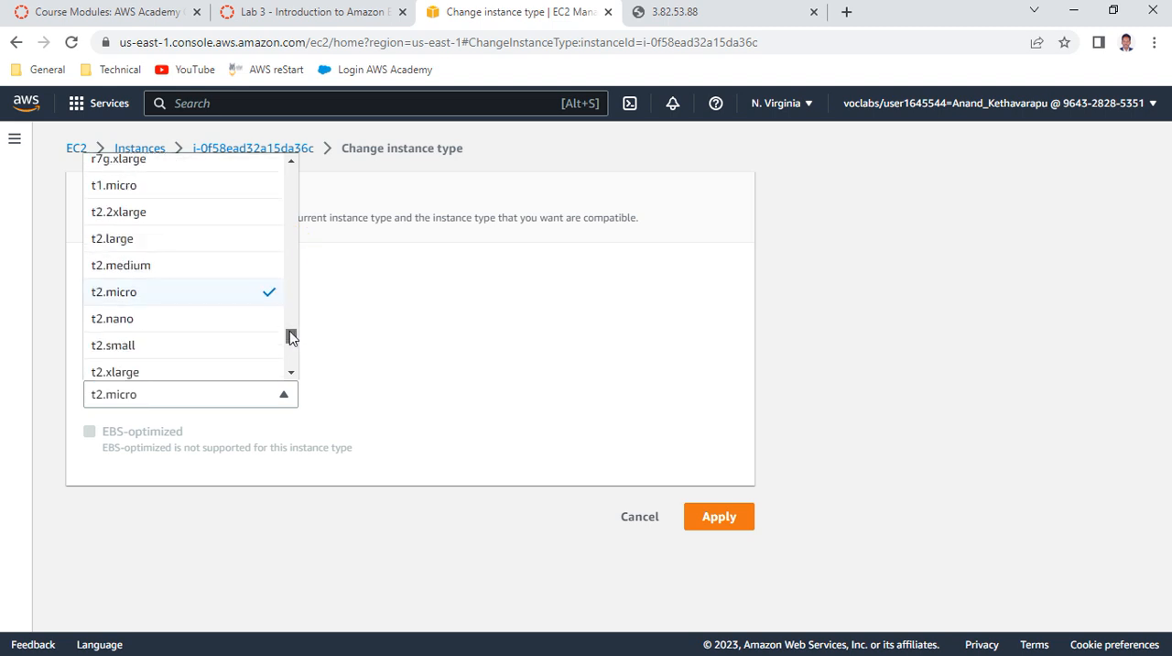
pyautogui.click(126, 348)
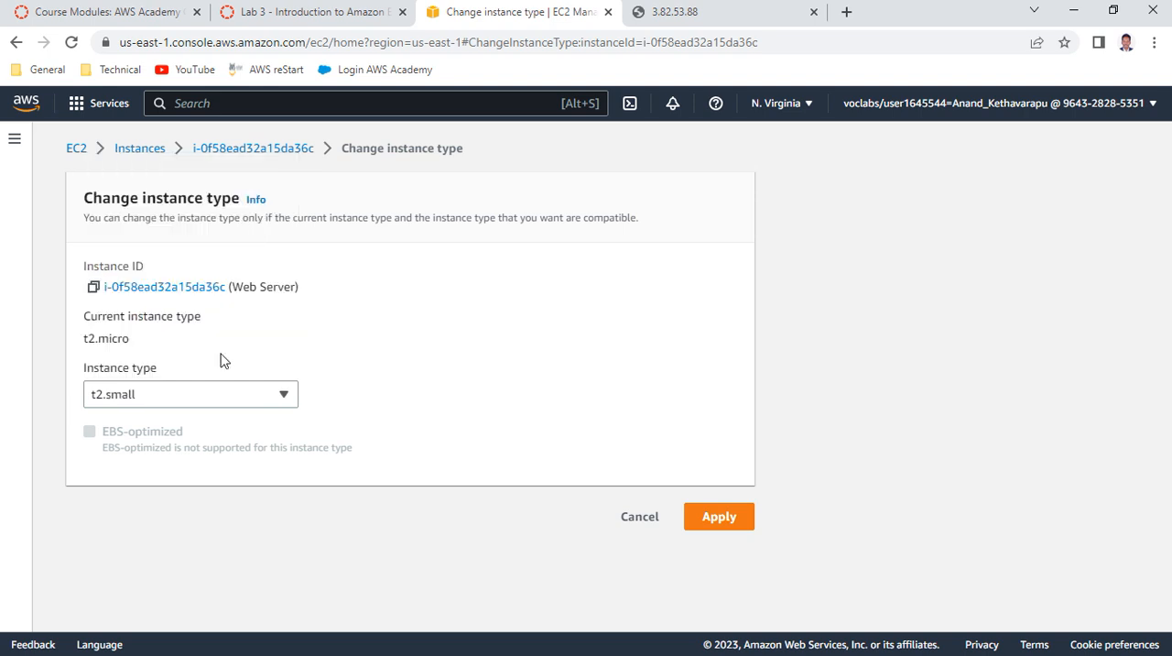
pyautogui.click(719, 518)
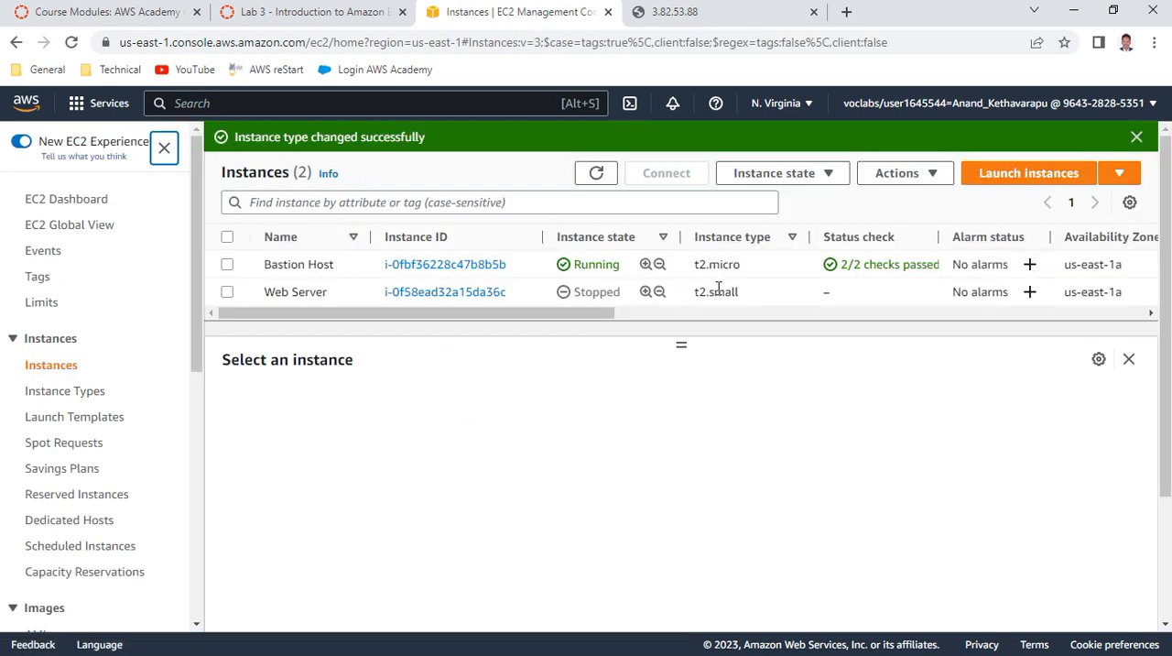
# Read items 43 to 47 of the lab instructions on resizing the EBS volume
pyautogui.click(370, 15)
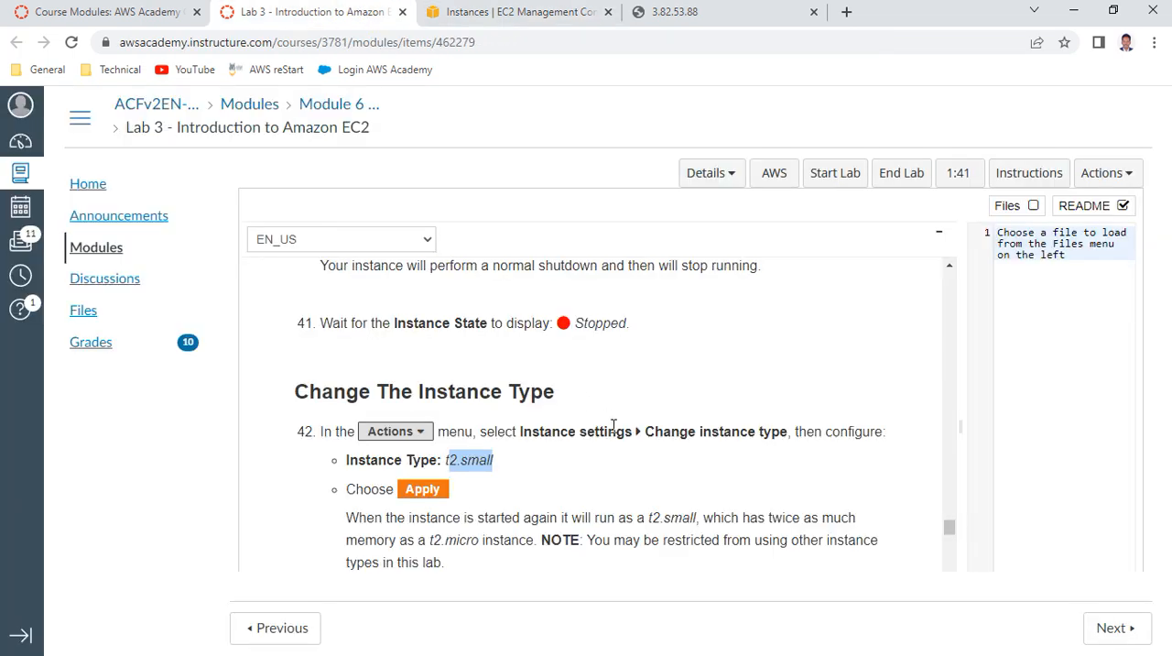
pyautogui.scroll(-3, 579, 427)
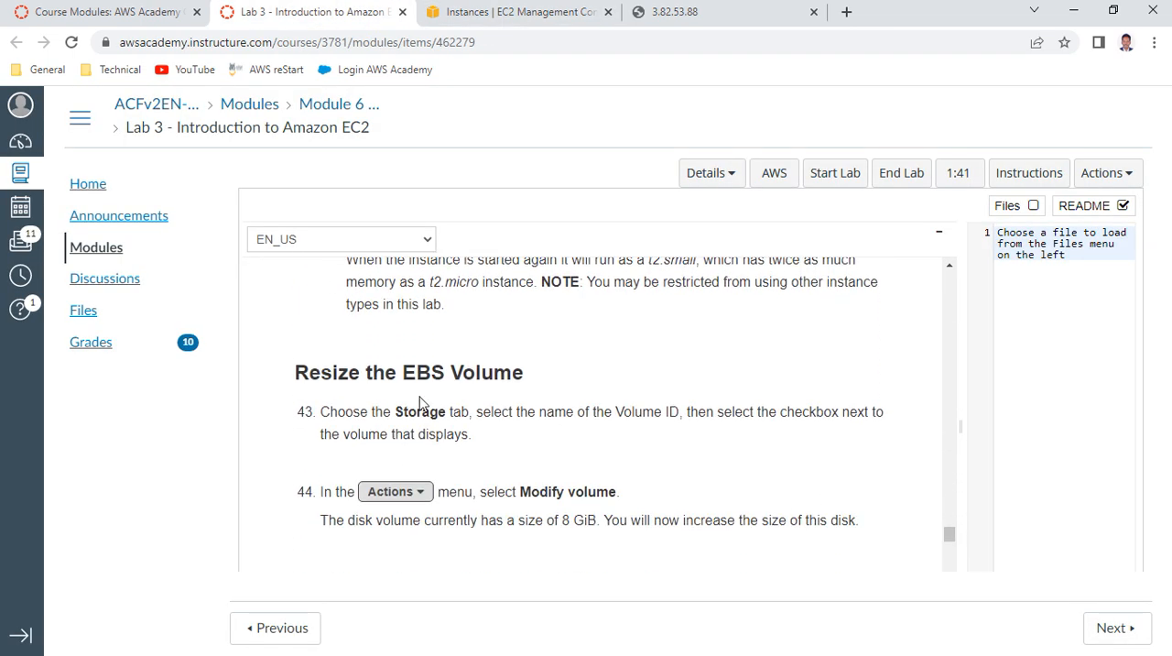
pyautogui.moveTo(404, 369); pyautogui.dragTo(521, 368)
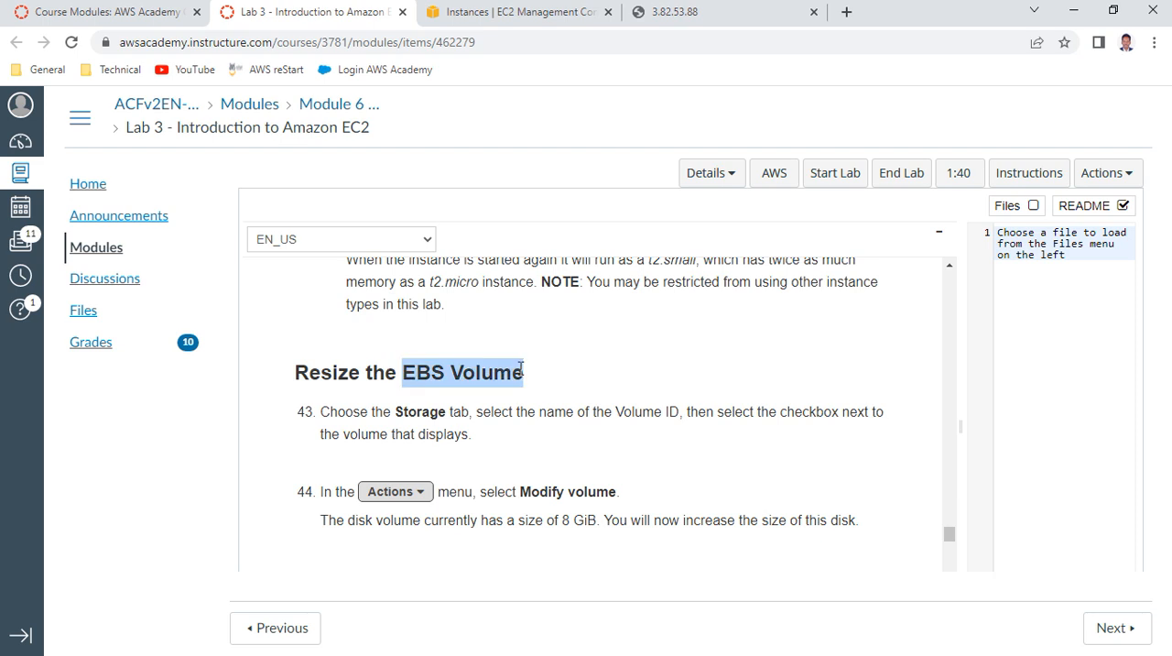
pyautogui.moveTo(518, 489); pyautogui.dragTo(622, 494)
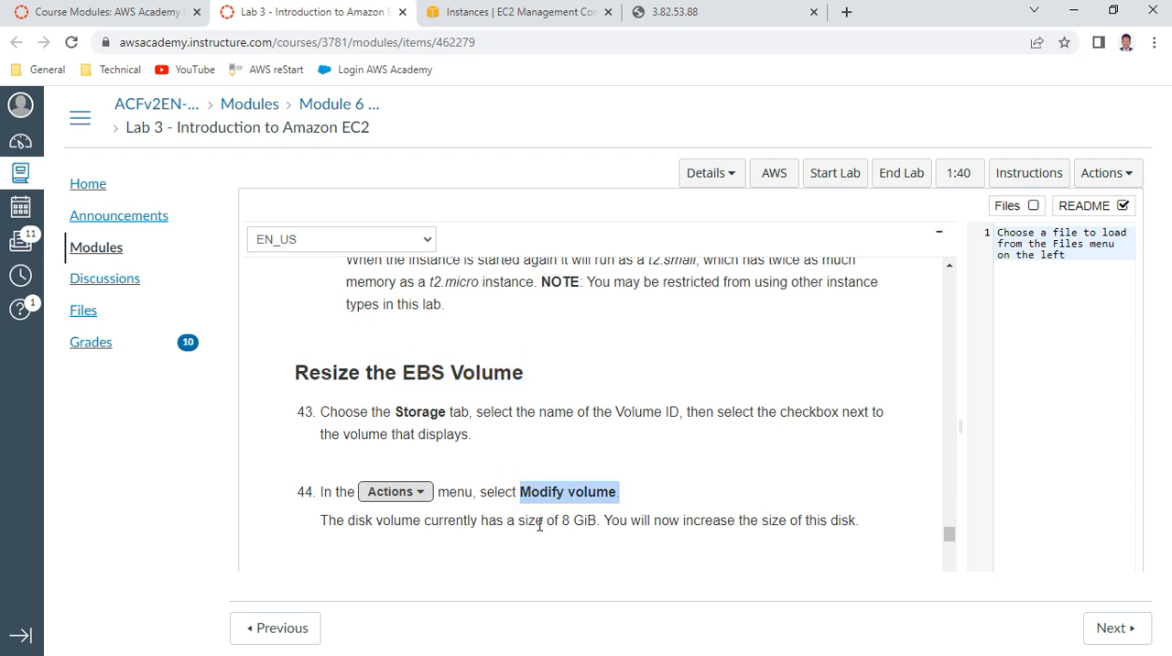
pyautogui.moveTo(548, 519); pyautogui.dragTo(650, 520)
pyautogui.scroll(-2, 672, 486)
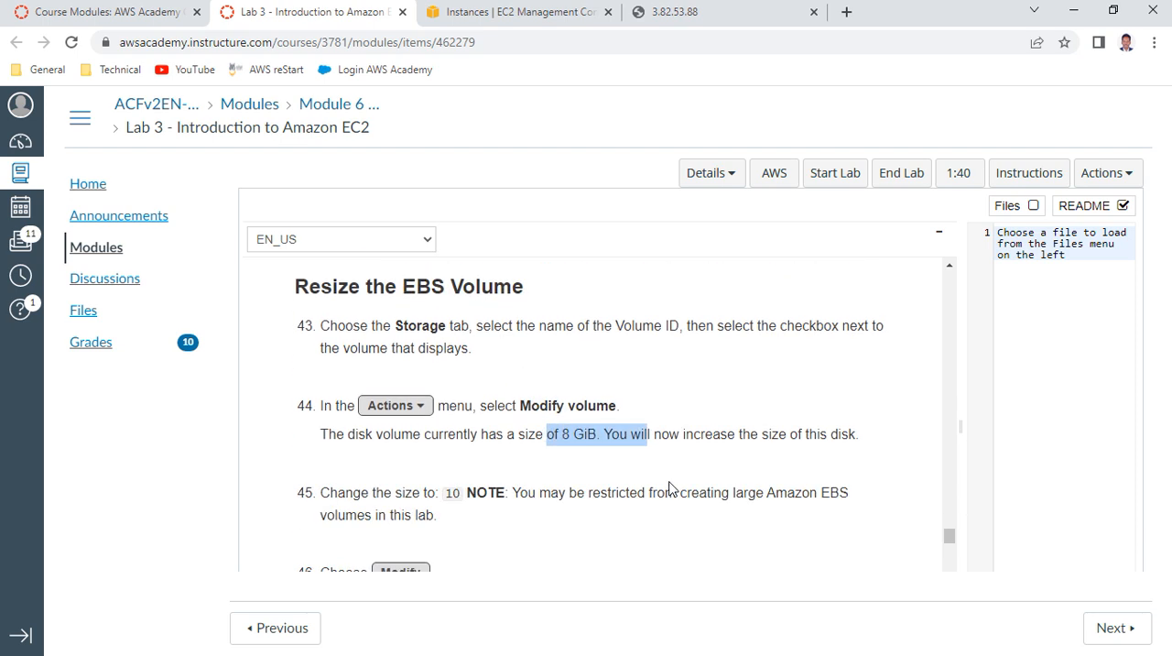
# Return to the EC2 console and open the Elastic Block Store volumes list
pyautogui.click(552, 11)
pyautogui.scroll(-3, 131, 337)
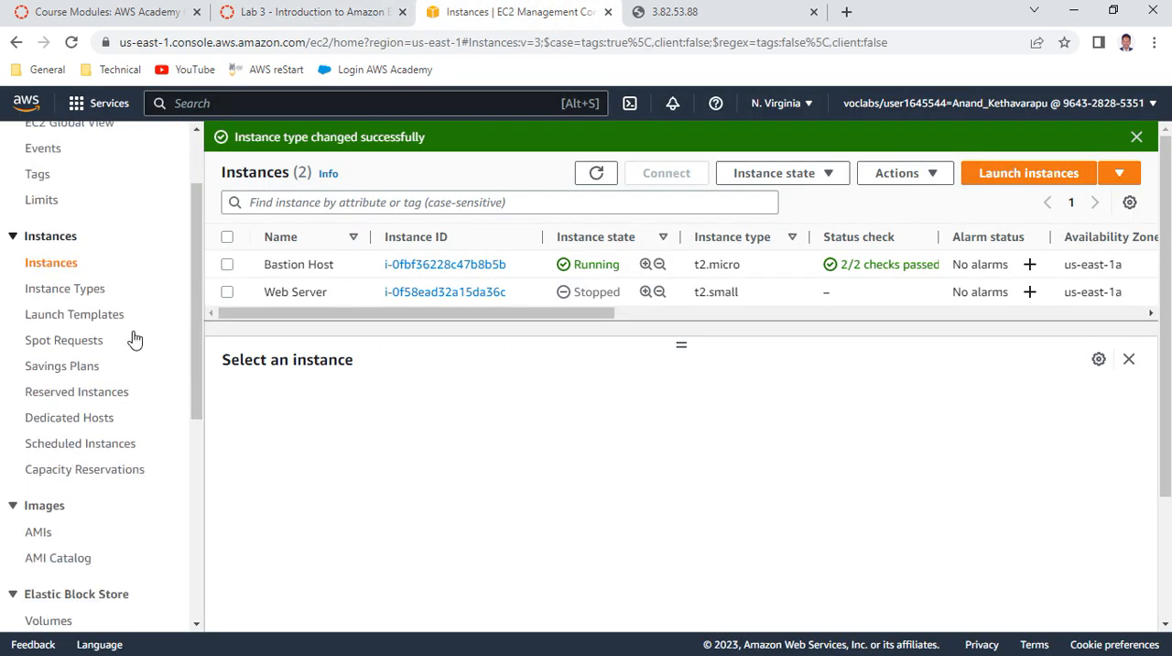
pyautogui.scroll(-1, 100, 308)
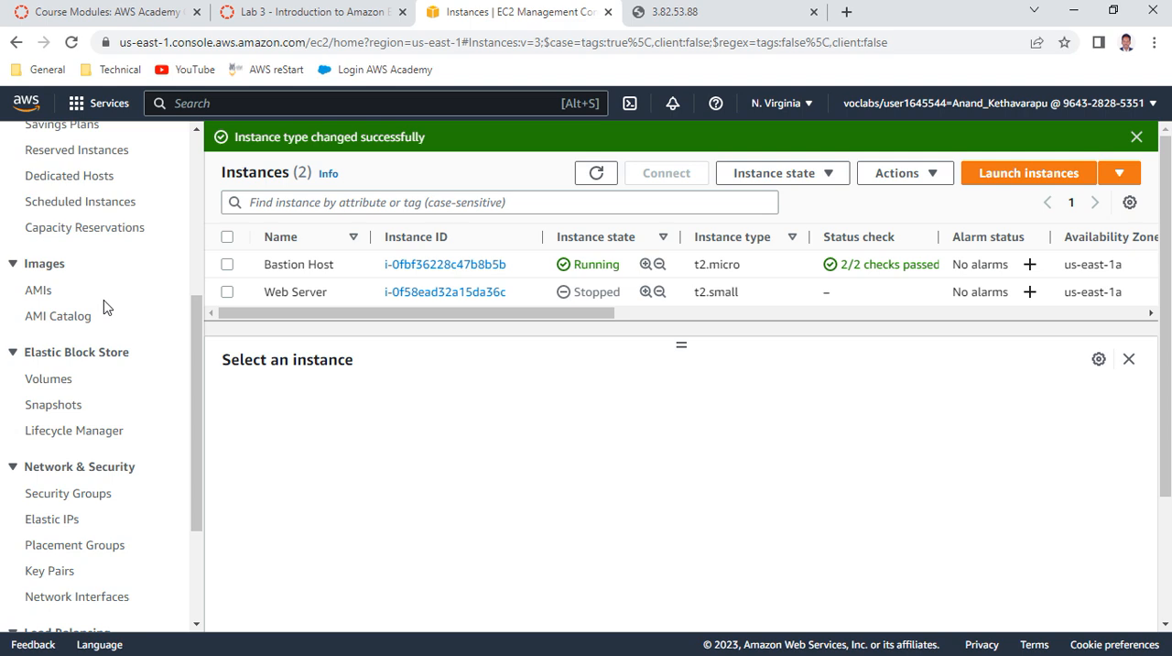
pyautogui.click(59, 384)
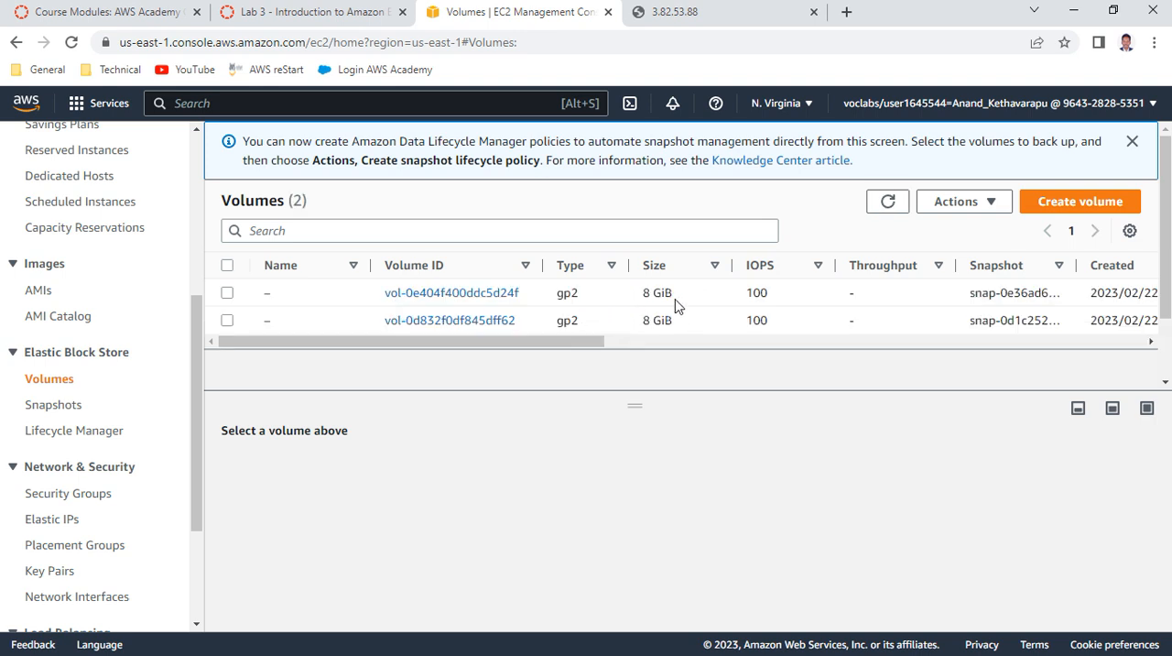
# Widen the Attached Instances column to identify the volume attached to Web Server and select that volume
pyautogui.moveTo(560, 340); pyautogui.dragTo(972, 374)
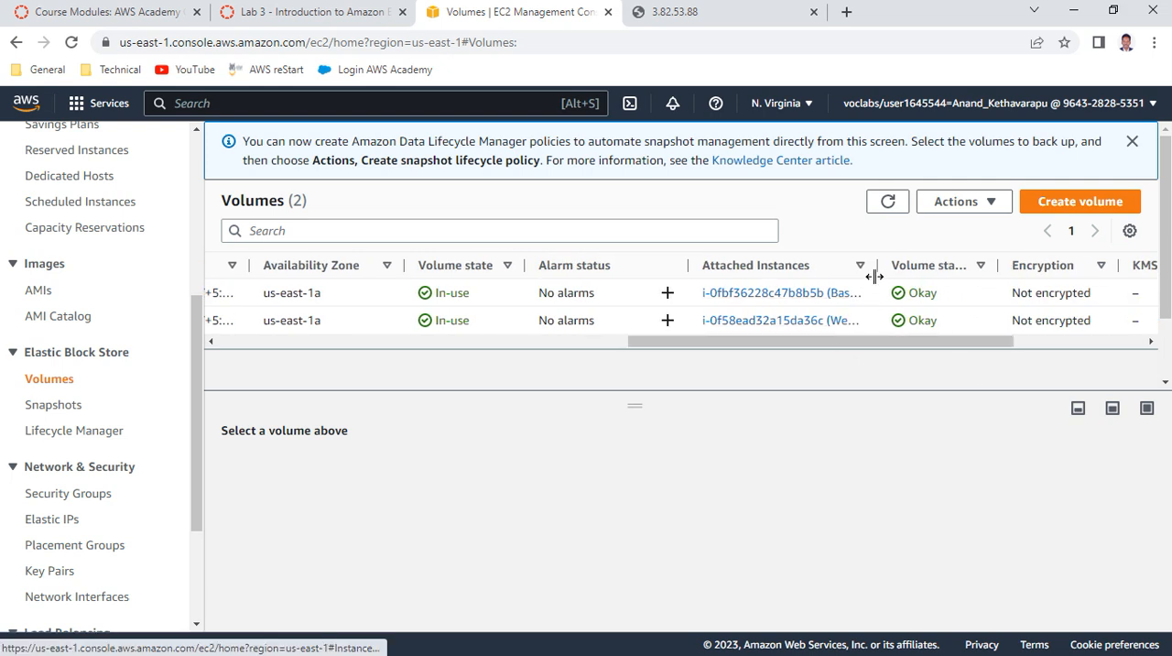
pyautogui.moveTo(877, 264); pyautogui.dragTo(946, 266)
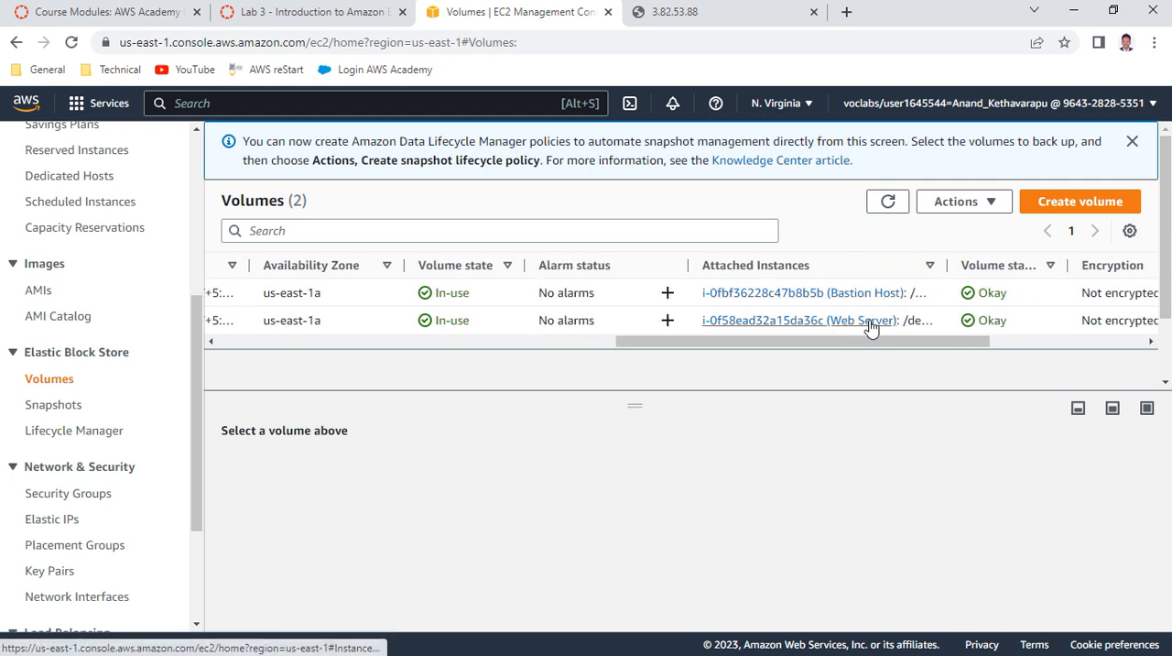
pyautogui.moveTo(775, 343); pyautogui.dragTo(236, 321)
pyautogui.click(227, 321)
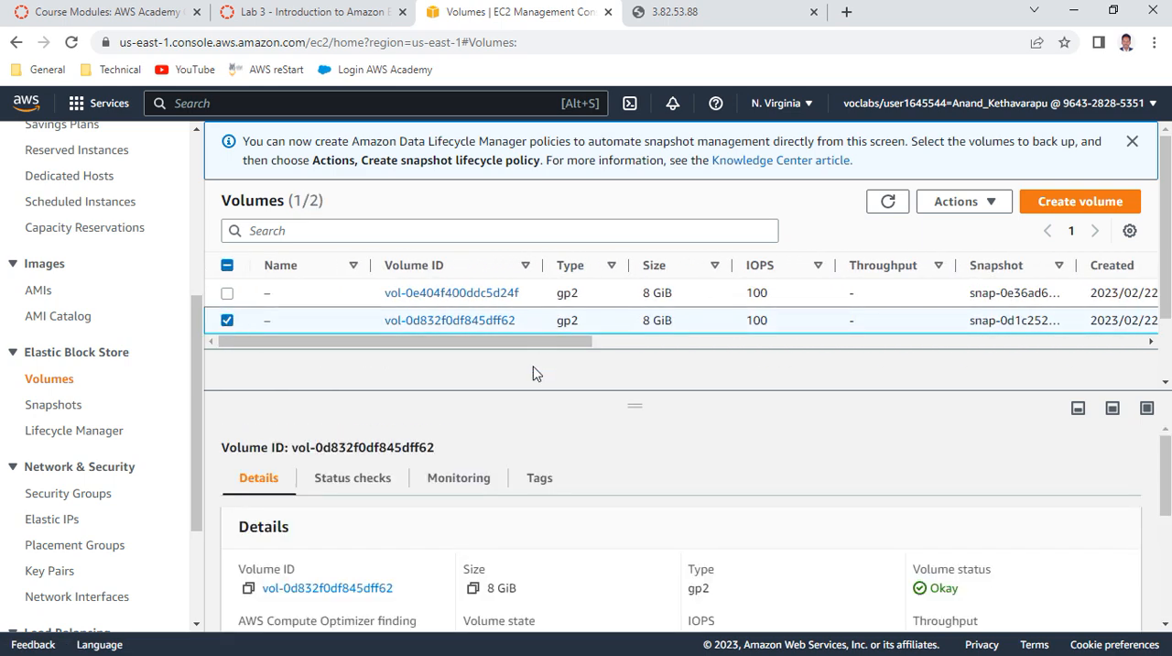
# Review the selected Web Server volume's details and open the actions available for it
pyautogui.scroll(-1, 653, 473)
pyautogui.scroll(1, 651, 472)
pyautogui.scroll(-1, 818, 443)
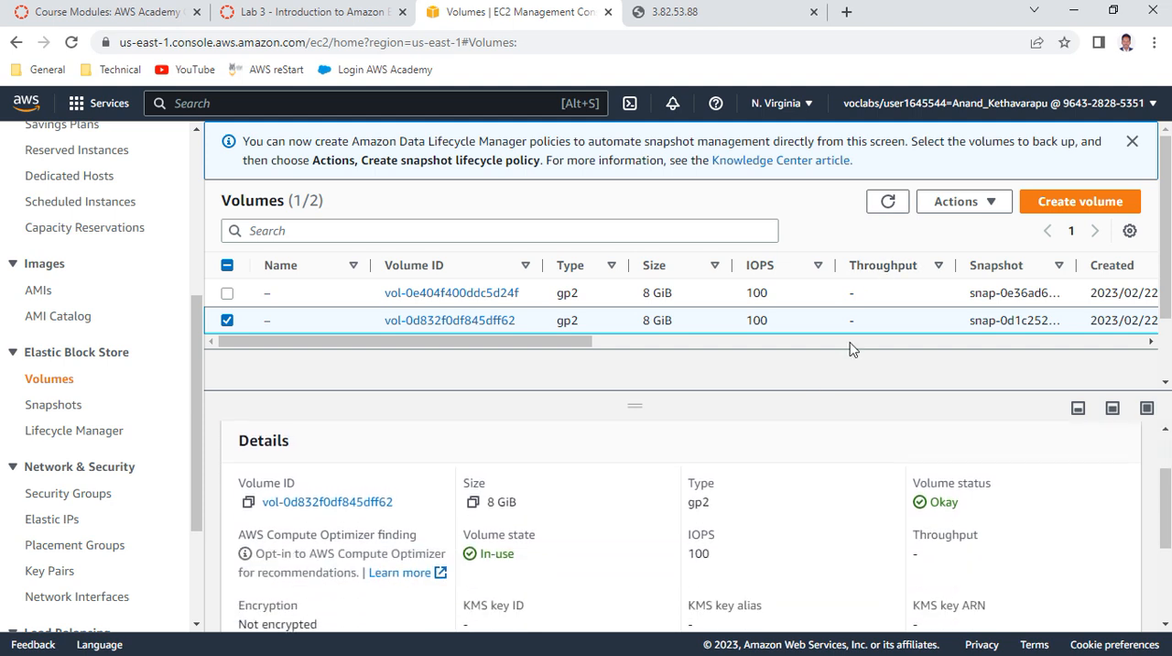
pyautogui.click(983, 203)
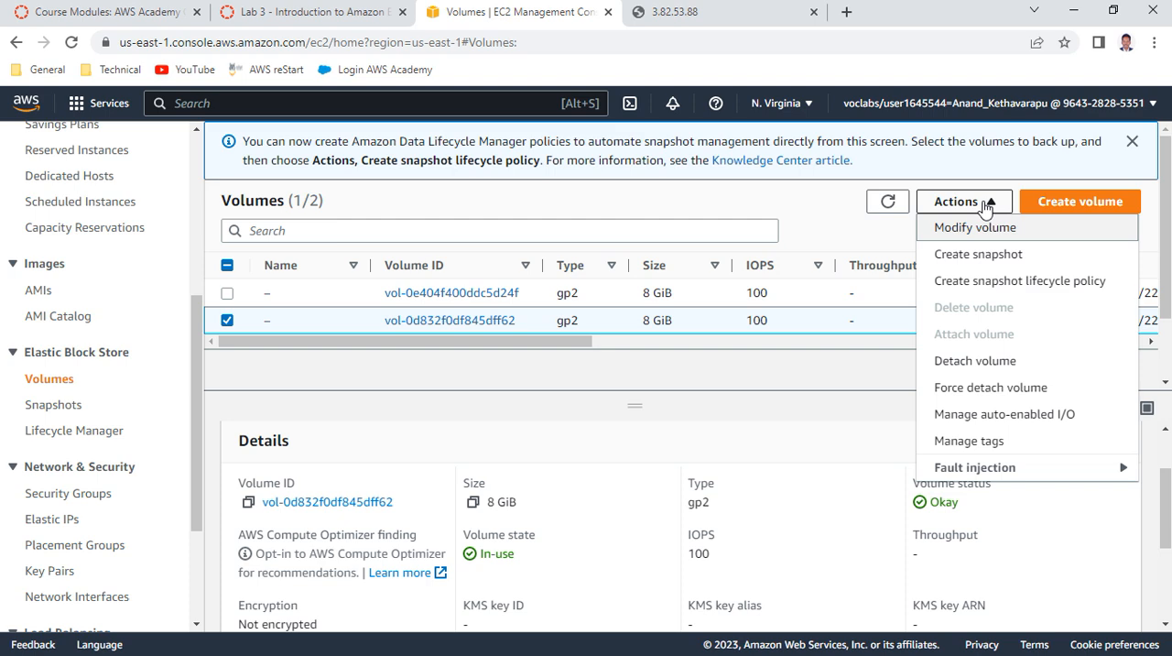
# Return to the lab instructions and reread items 43 to 47 on resizing the EBS volume
pyautogui.click(984, 203)
pyautogui.scroll(-1, 707, 505)
pyautogui.scroll(1, 707, 494)
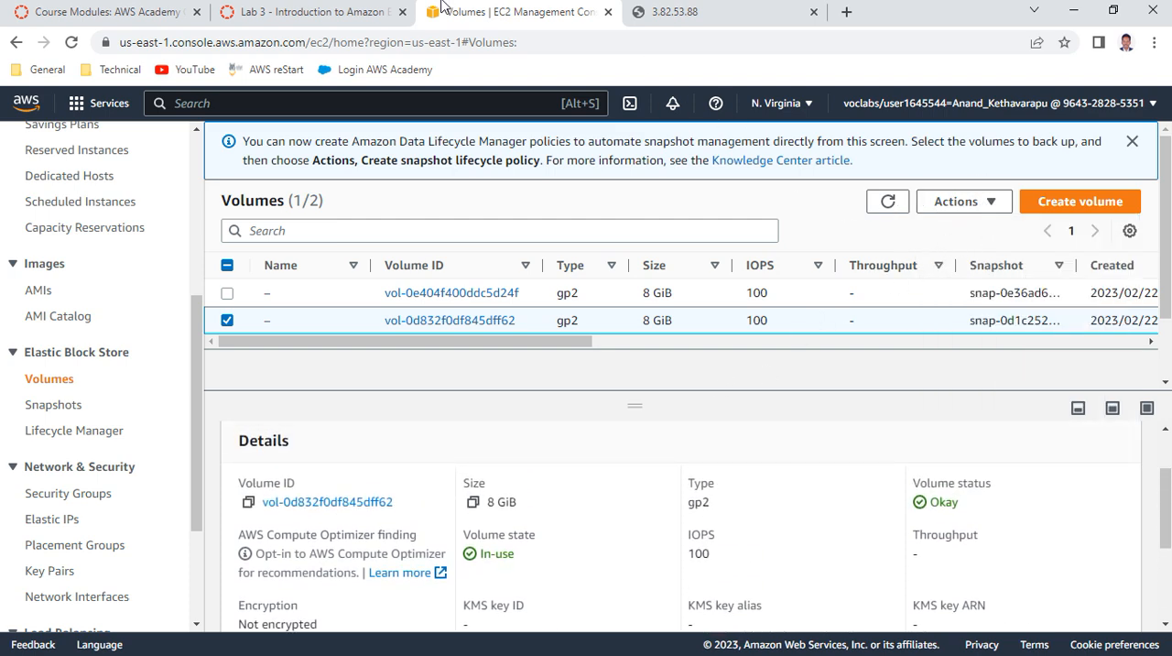
pyautogui.click(316, 11)
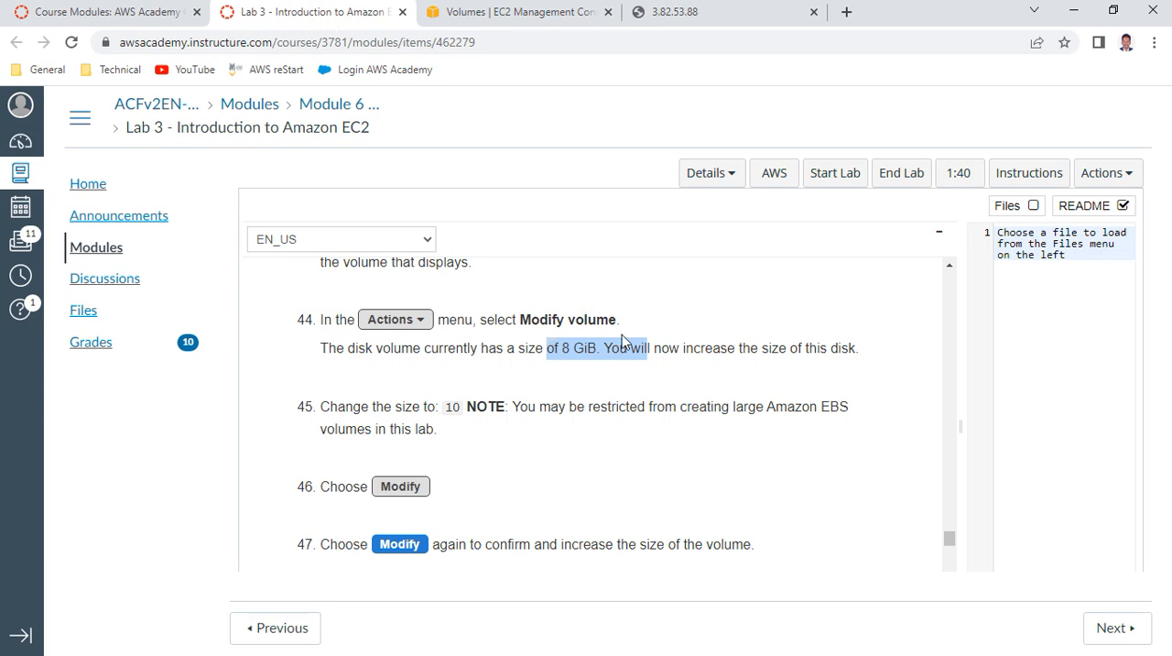
pyautogui.scroll(1, 622, 338)
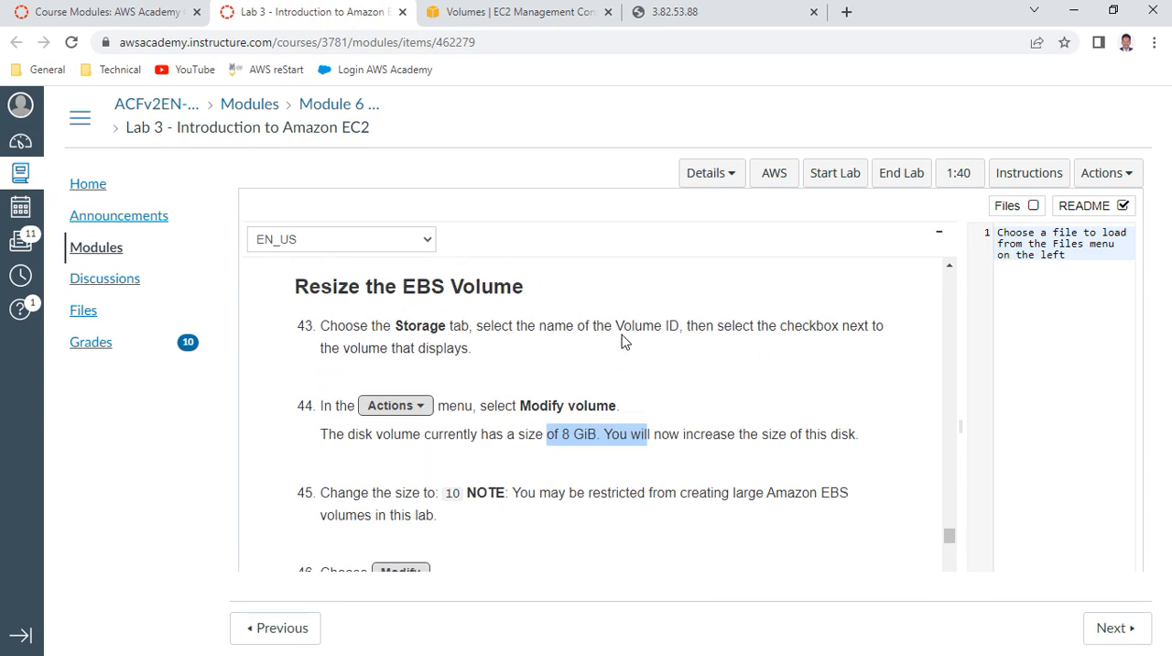
# Go back to the EC2 console, list all instances without the running-state filter, and select the Web Server instance
pyautogui.click(562, 19)
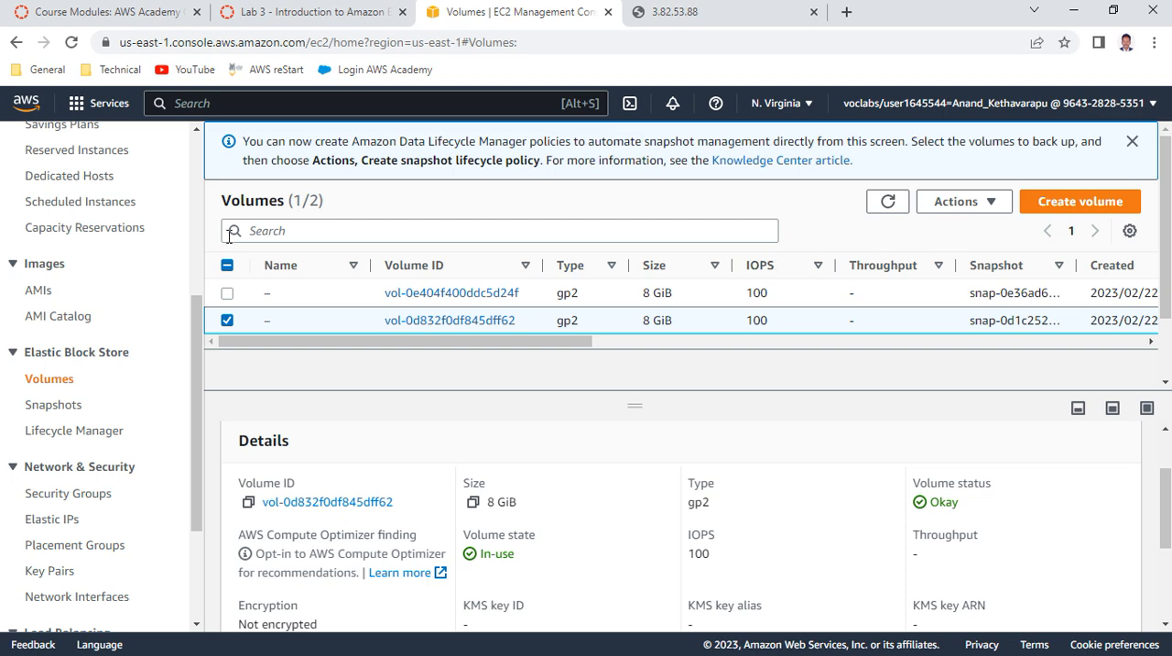
pyautogui.scroll(4, 191, 158)
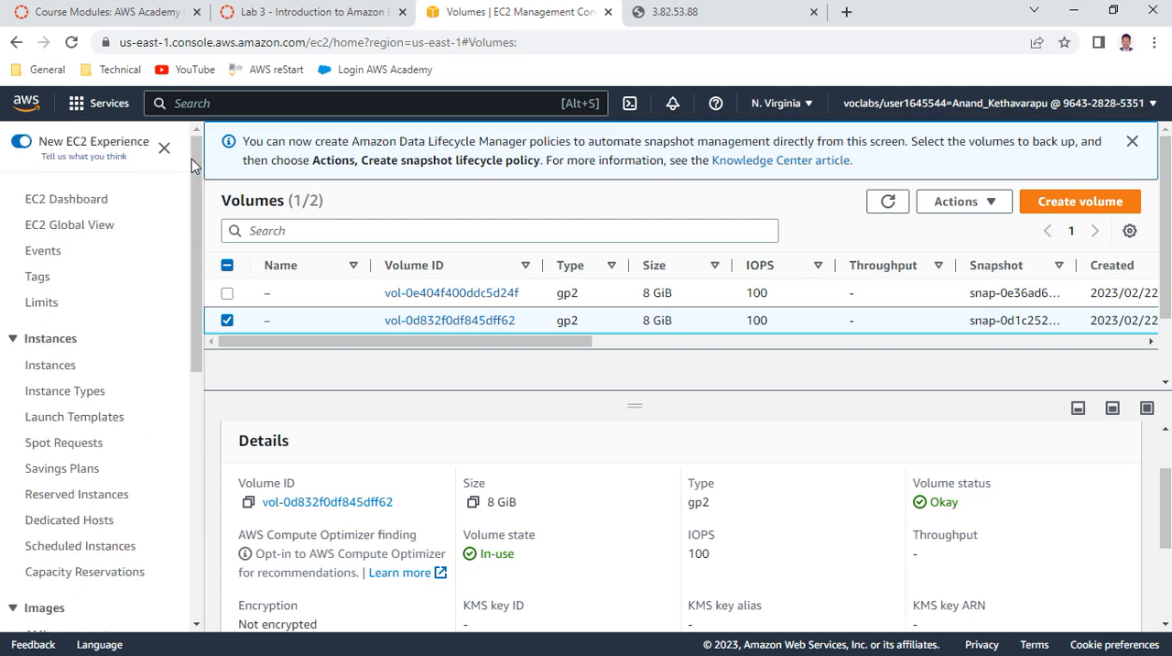
pyautogui.click(81, 198)
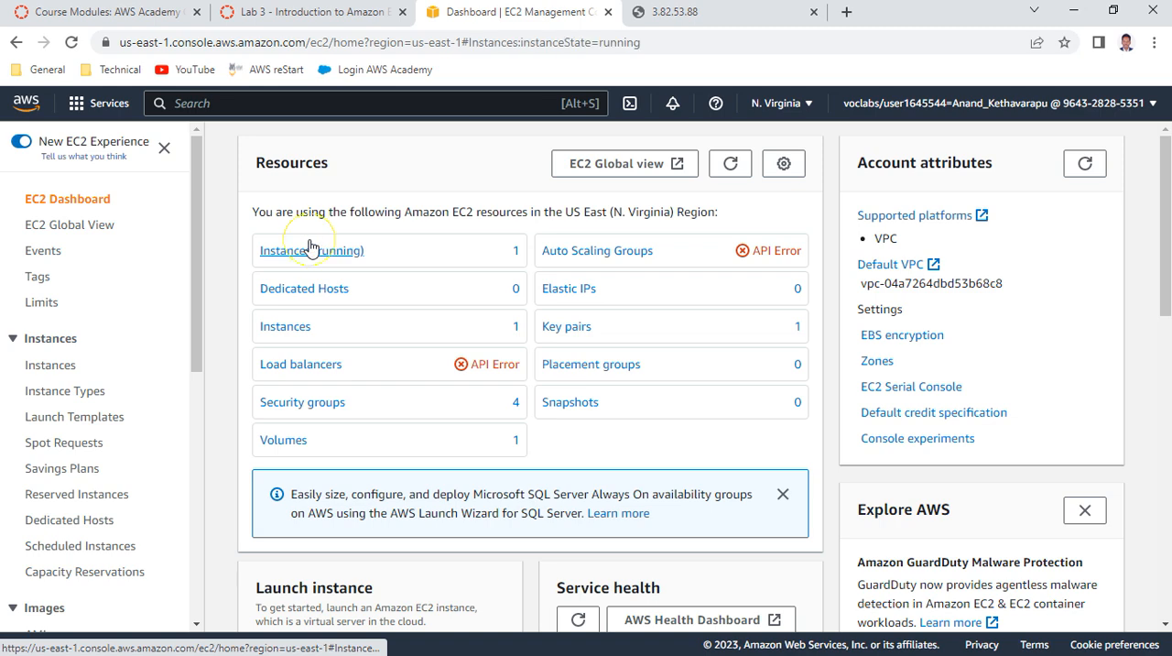
pyautogui.click(310, 248)
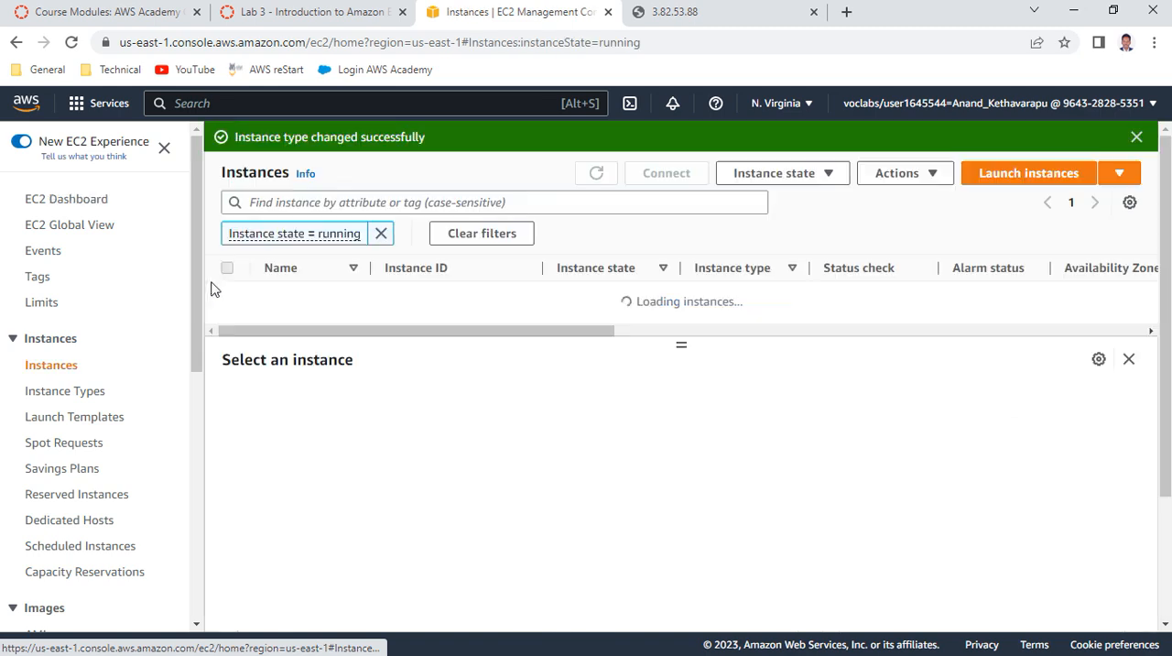
pyautogui.click(381, 233)
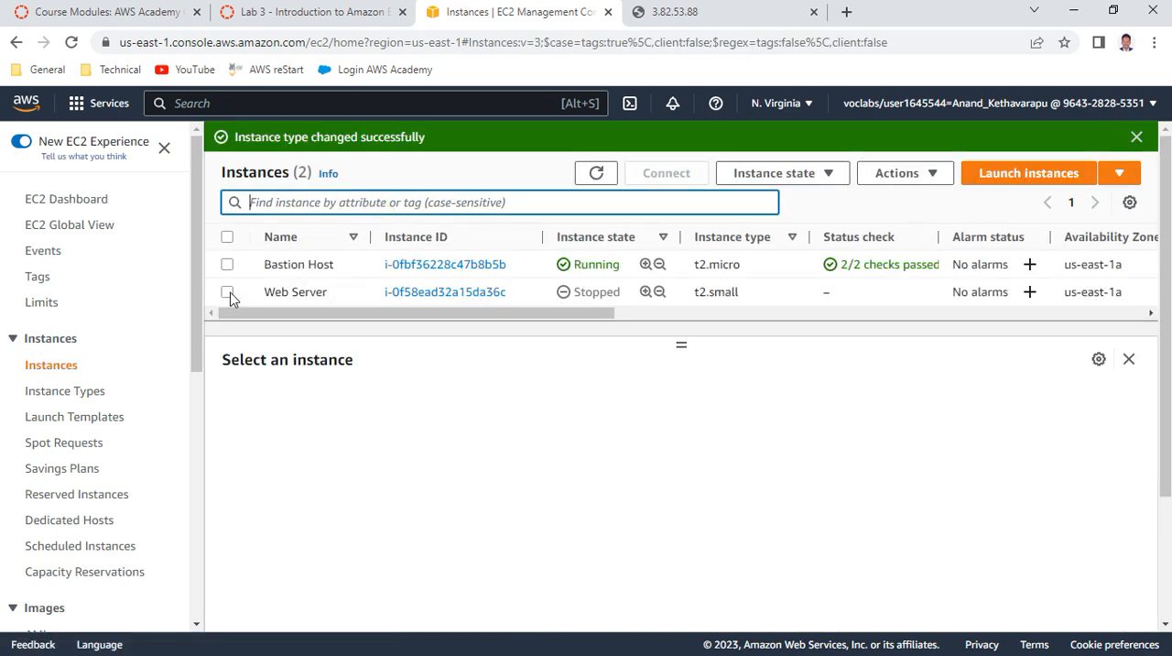
pyautogui.click(229, 293)
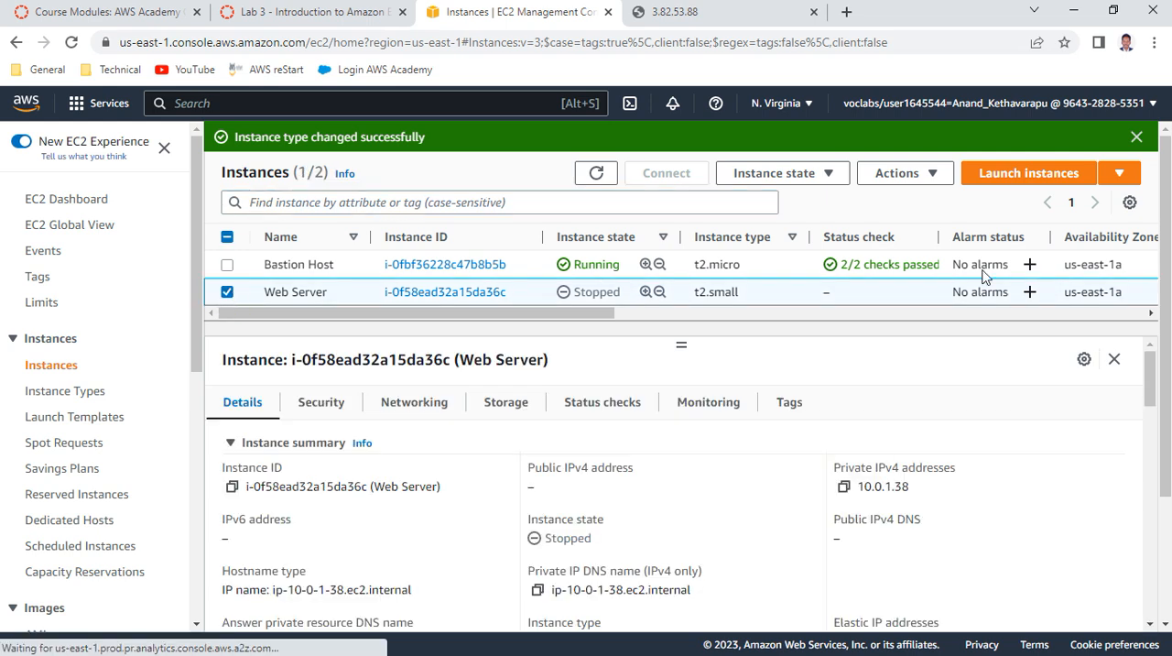
# Examine the instance settings actions available for the Web Server instance
pyautogui.click(905, 181)
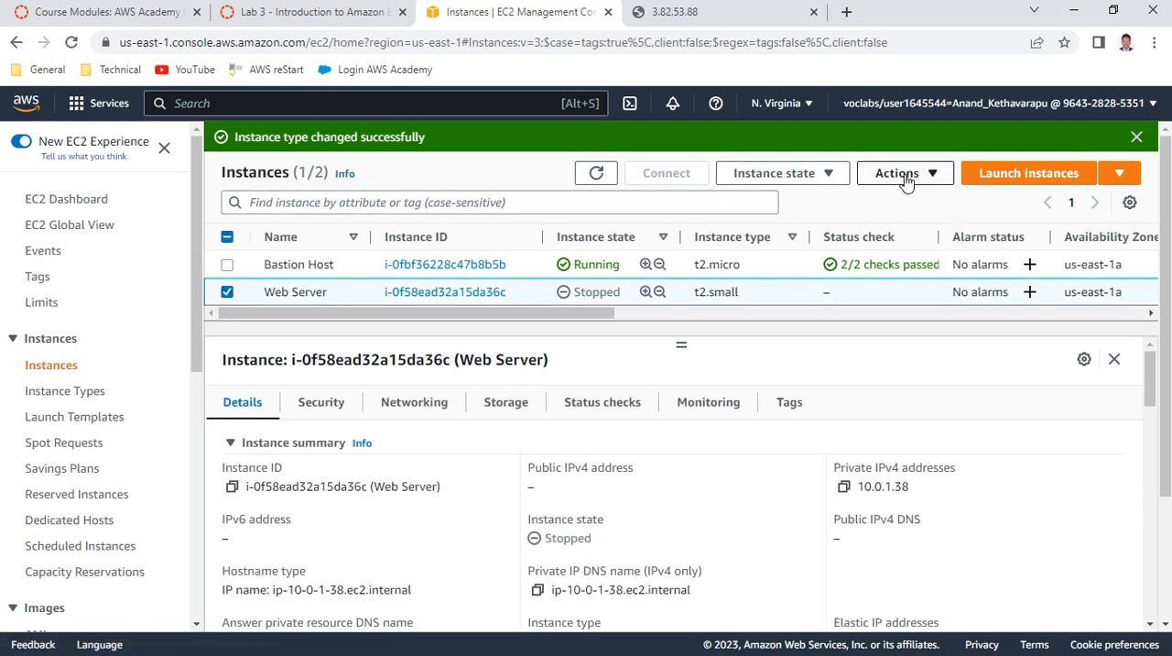
pyautogui.click(905, 180)
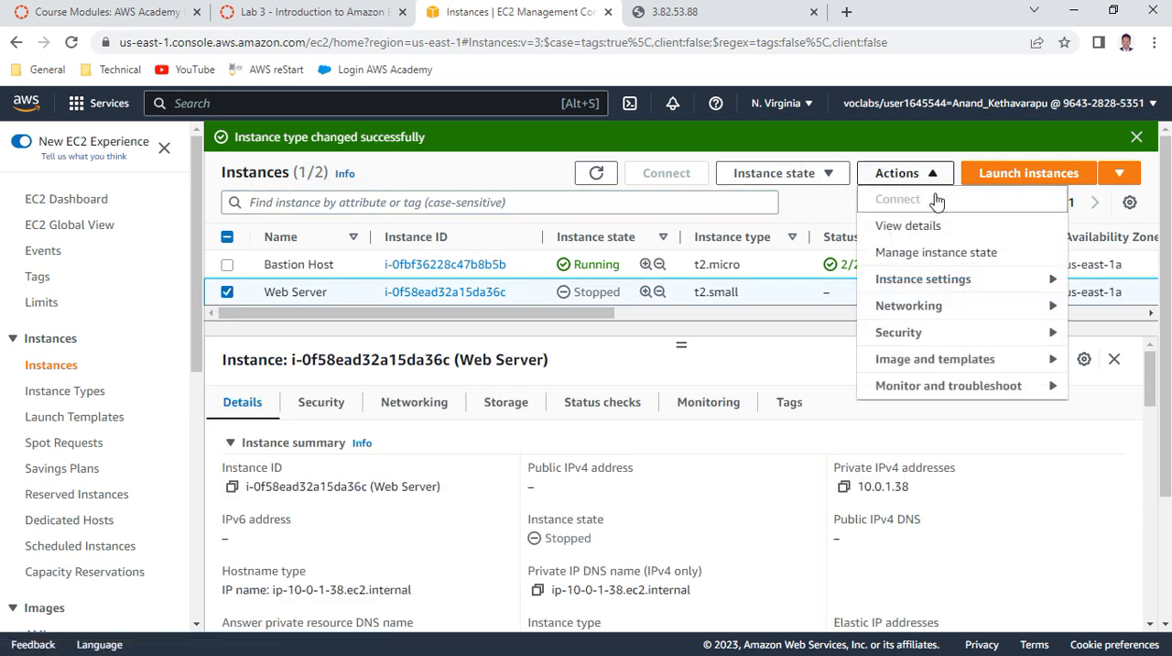
pyautogui.click(948, 285)
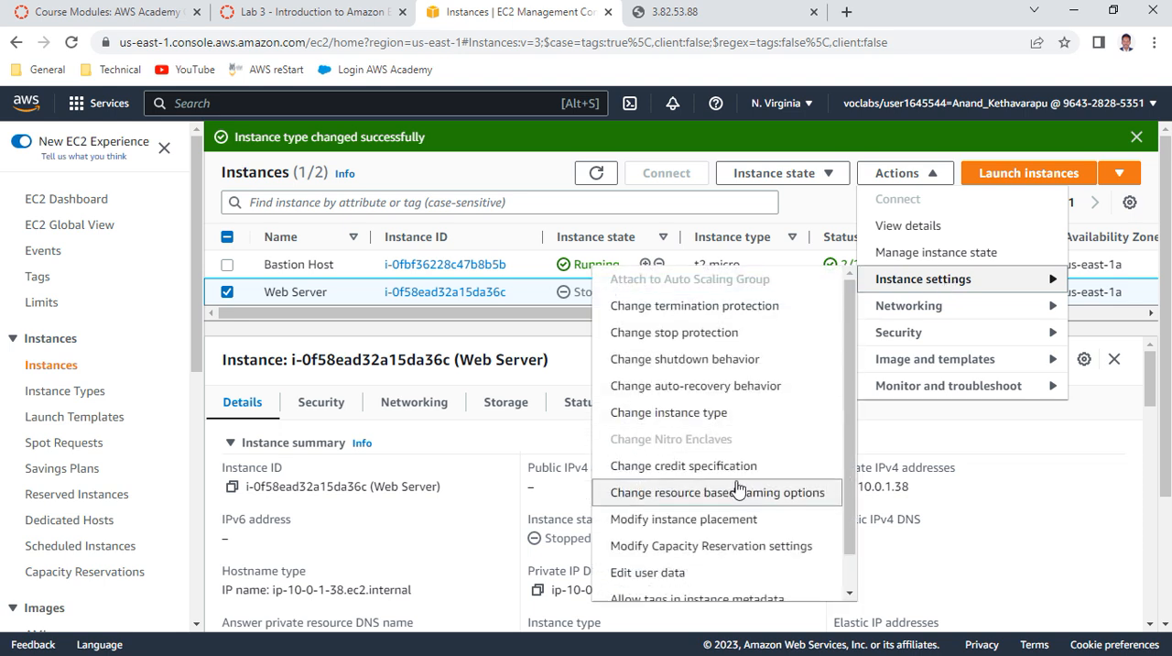
pyautogui.scroll(-5, 738, 486)
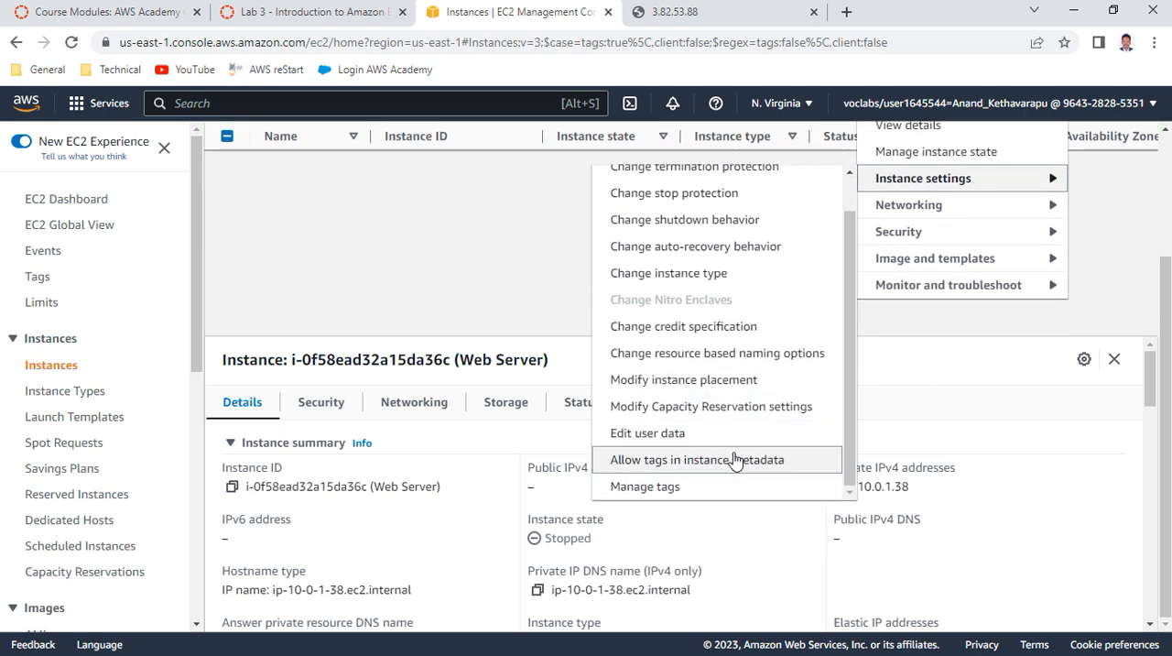
pyautogui.scroll(5, 735, 458)
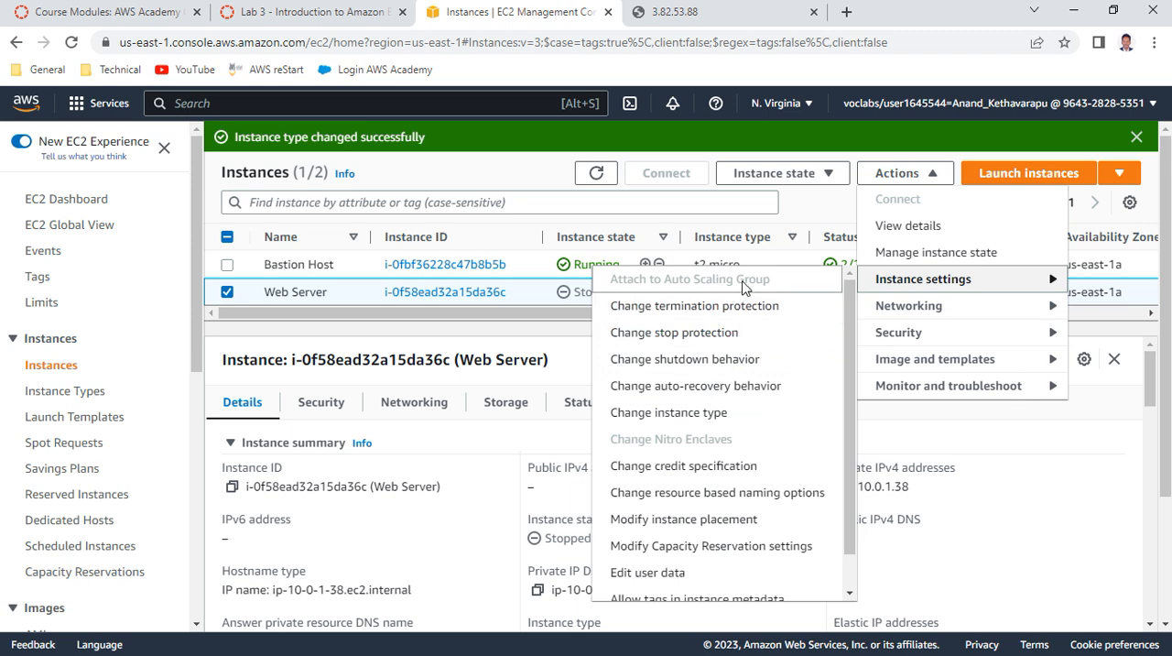
# Reread item 43 of the lab instructions and show the Web Server instance's storage details and block devices
pyautogui.click(328, 13)
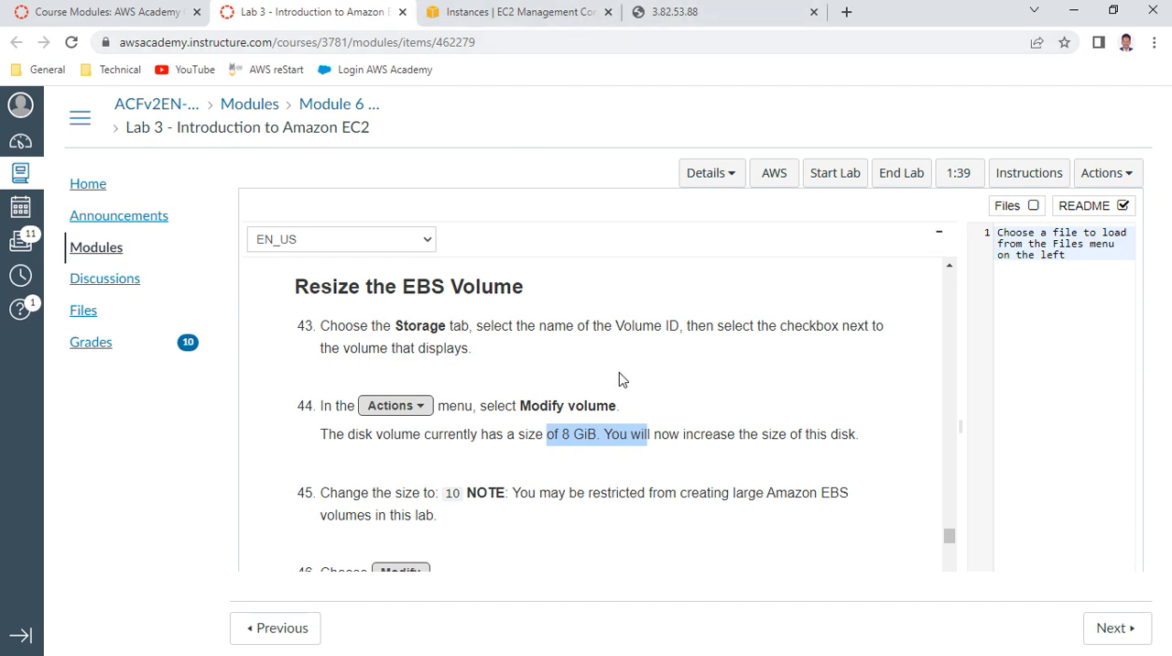
pyautogui.scroll(1, 619, 373)
pyautogui.click(546, 15)
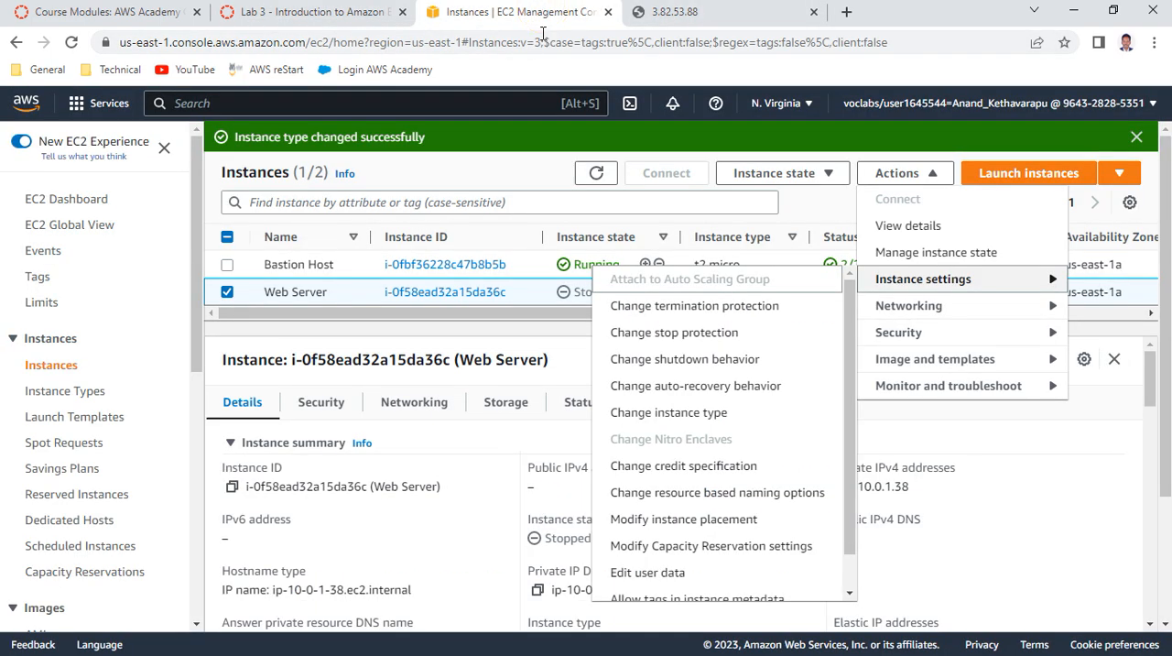
pyautogui.click(513, 408)
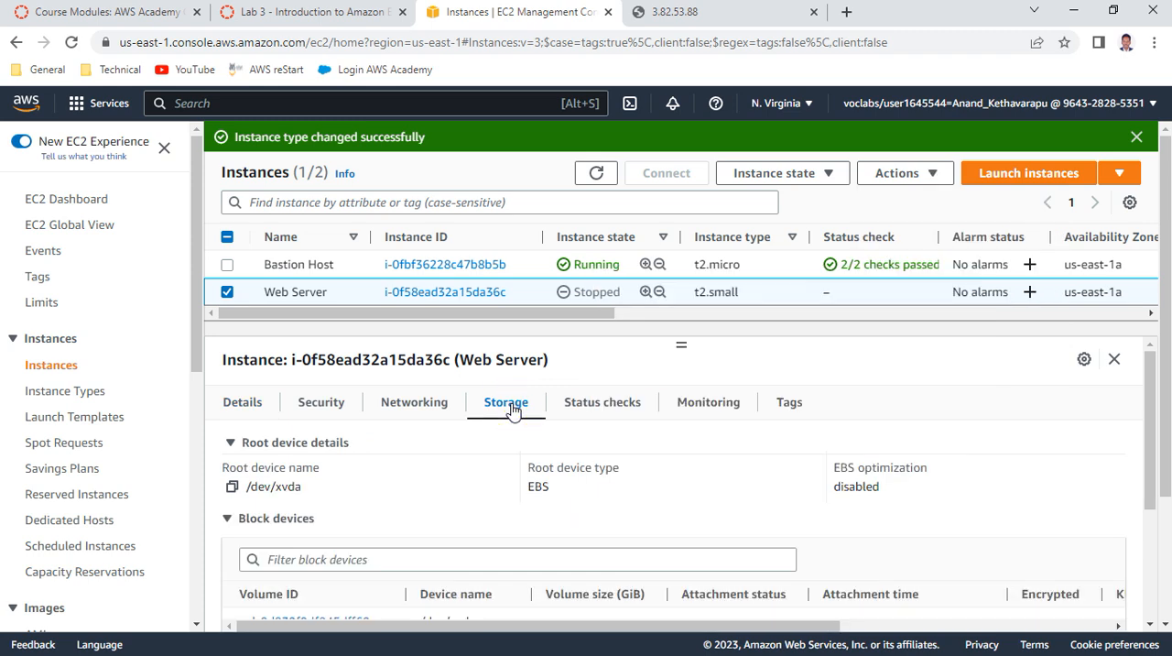
pyautogui.scroll(-1, 516, 473)
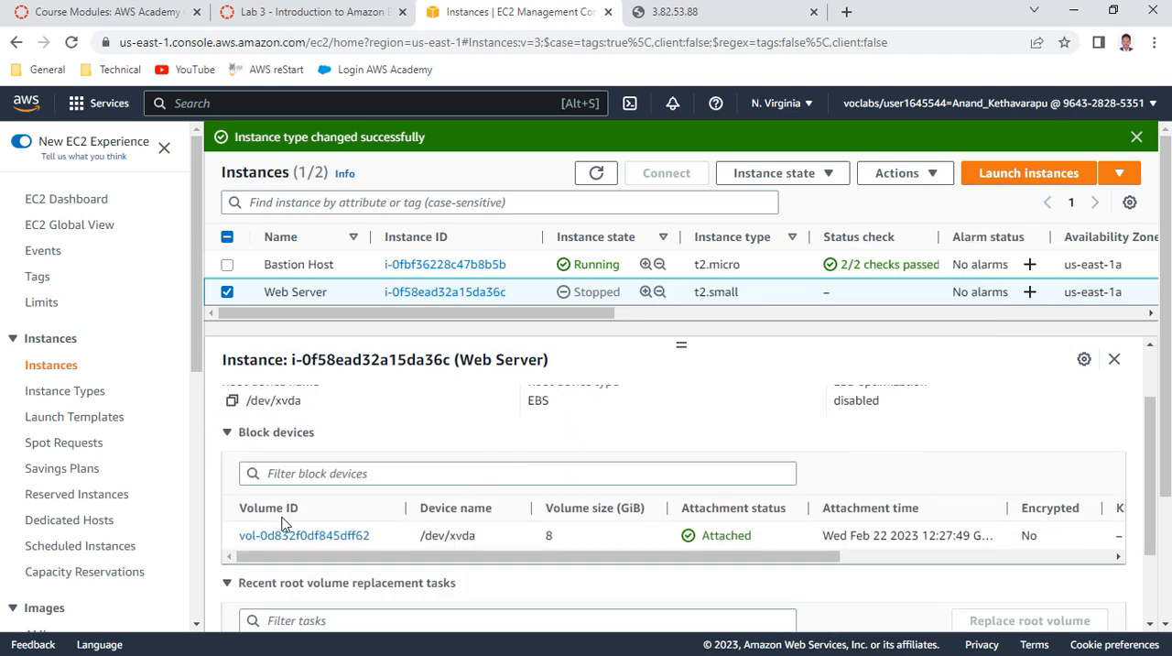
pyautogui.moveTo(620, 556); pyautogui.dragTo(535, 578)
# Check items 43 and 44 of the lab instructions again and review the Web Server's storage details
pyautogui.click(316, 12)
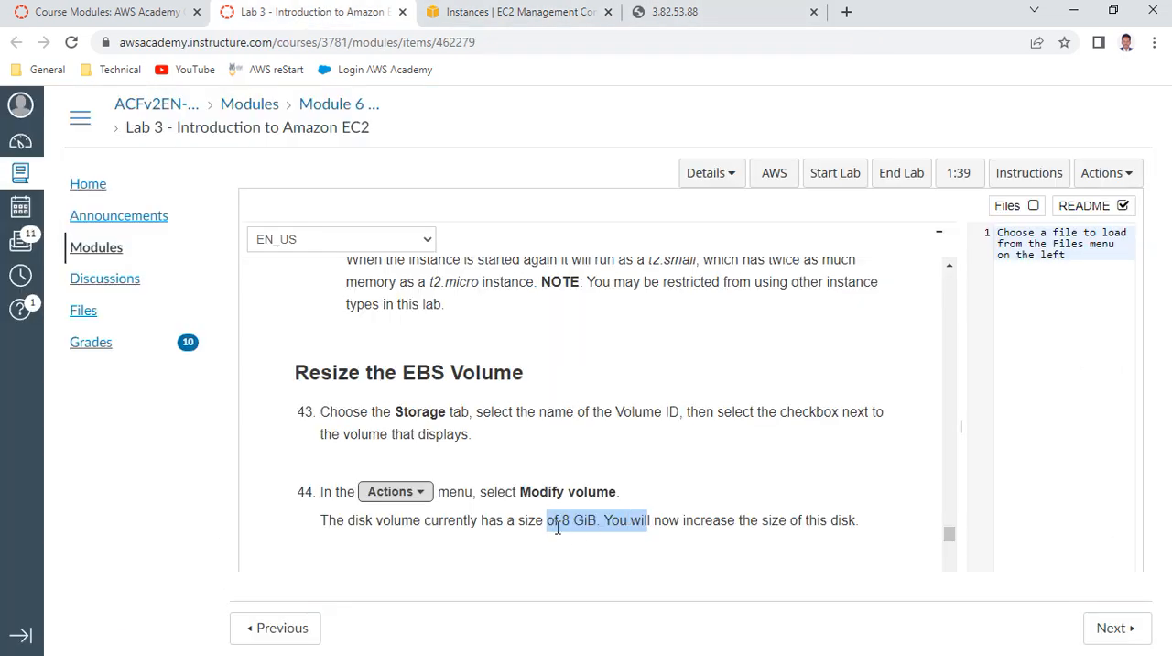
pyautogui.click(525, 14)
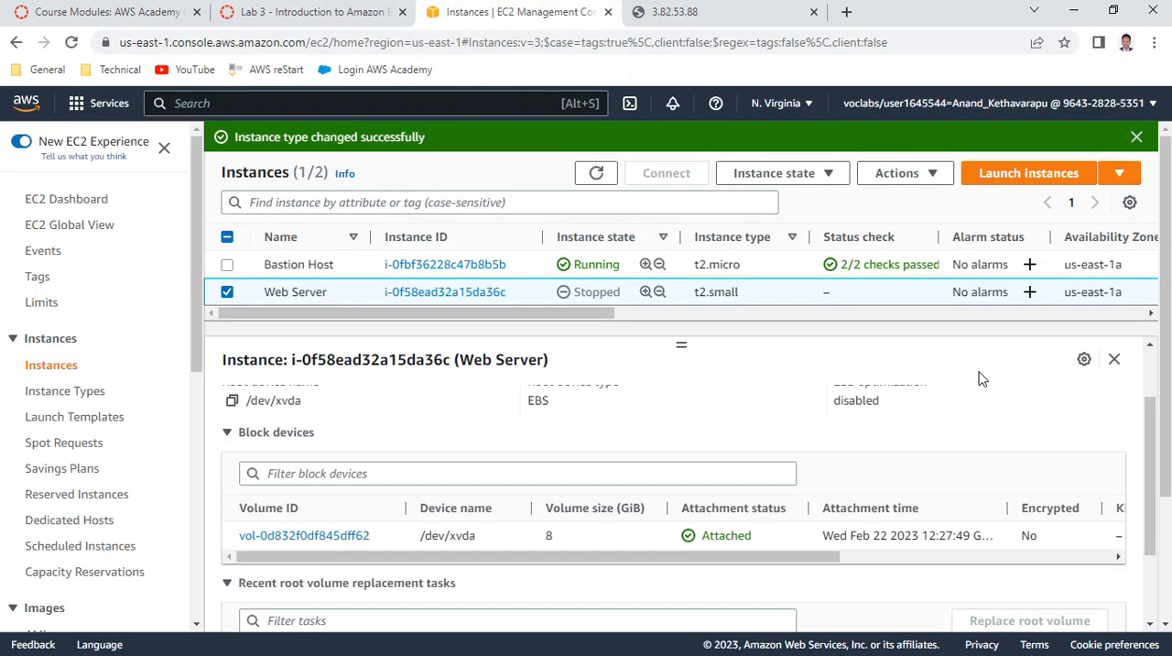
pyautogui.scroll(2, 769, 508)
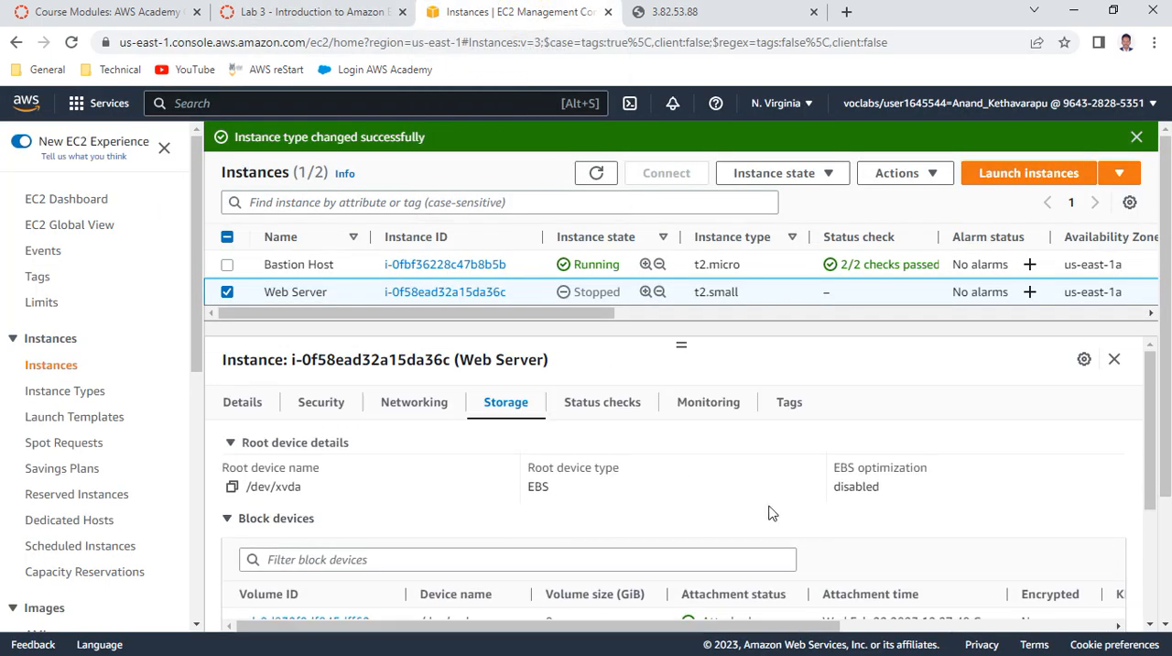
pyautogui.scroll(-3, 769, 509)
pyautogui.scroll(3, 767, 441)
pyautogui.scroll(1, 767, 441)
pyautogui.click(896, 174)
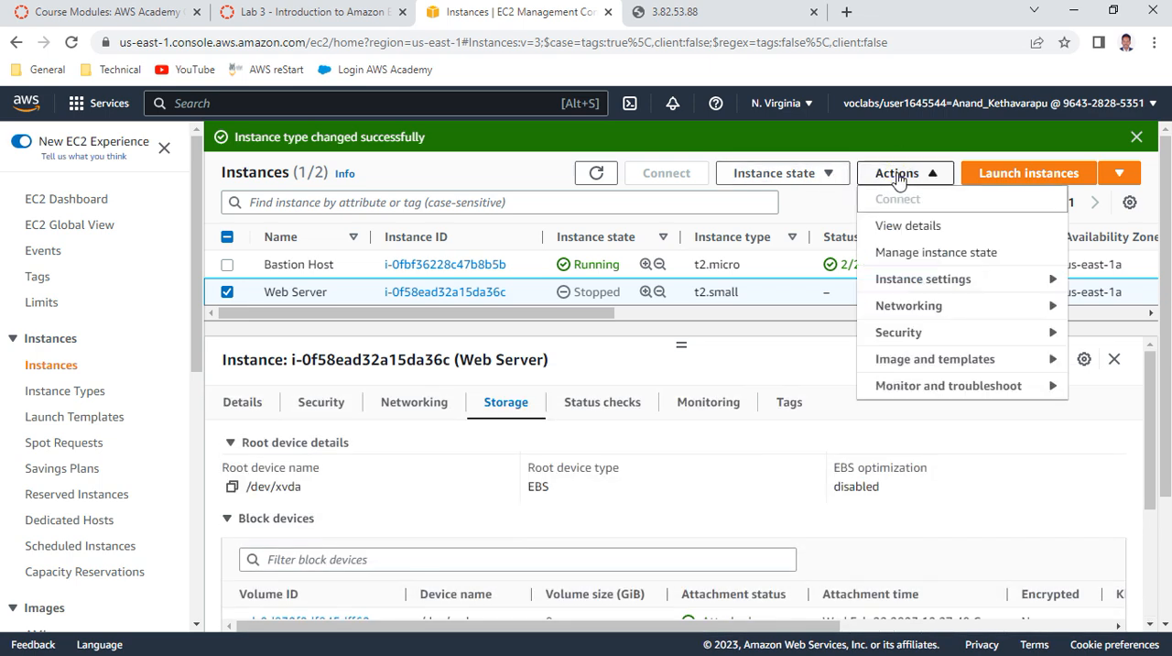
pyautogui.click(1083, 360)
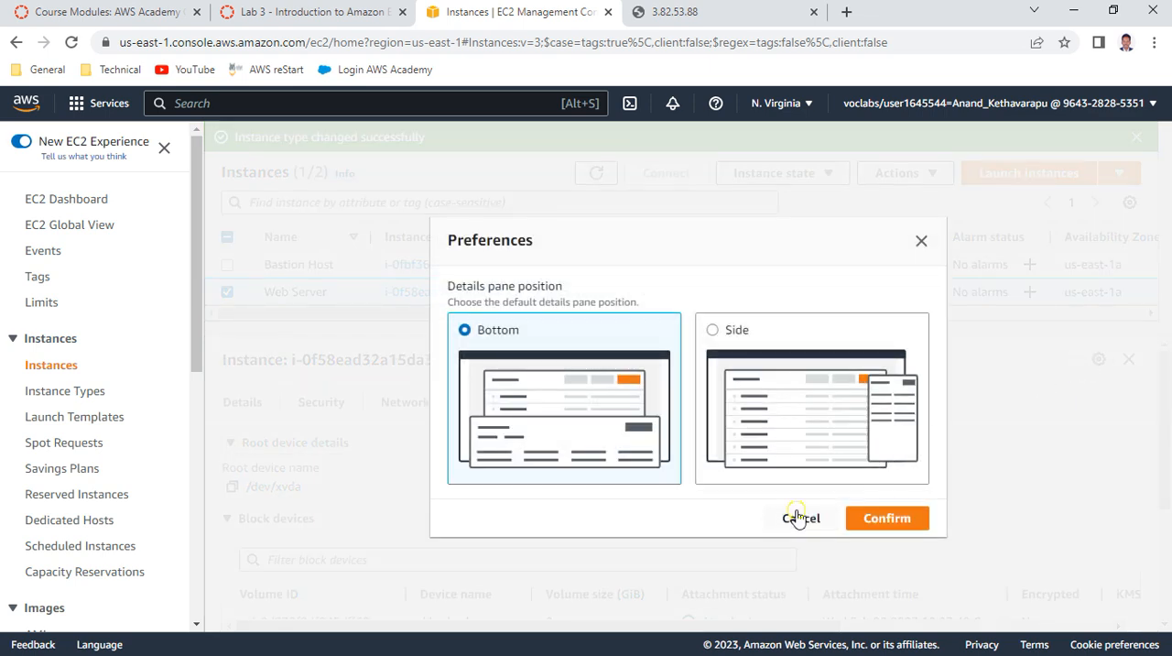
pyautogui.click(799, 519)
# Open the /dev/xvda volume from the Web Server's block devices and select it in the volumes list
pyautogui.scroll(-3, 653, 489)
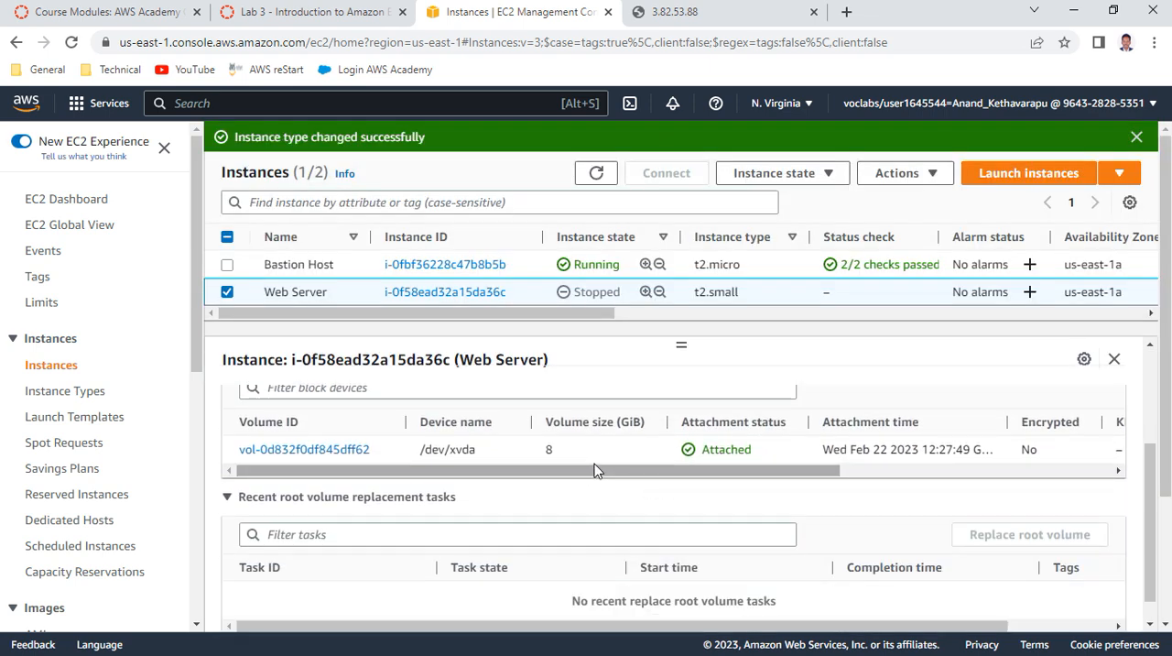
pyautogui.moveTo(589, 471); pyautogui.dragTo(551, 495)
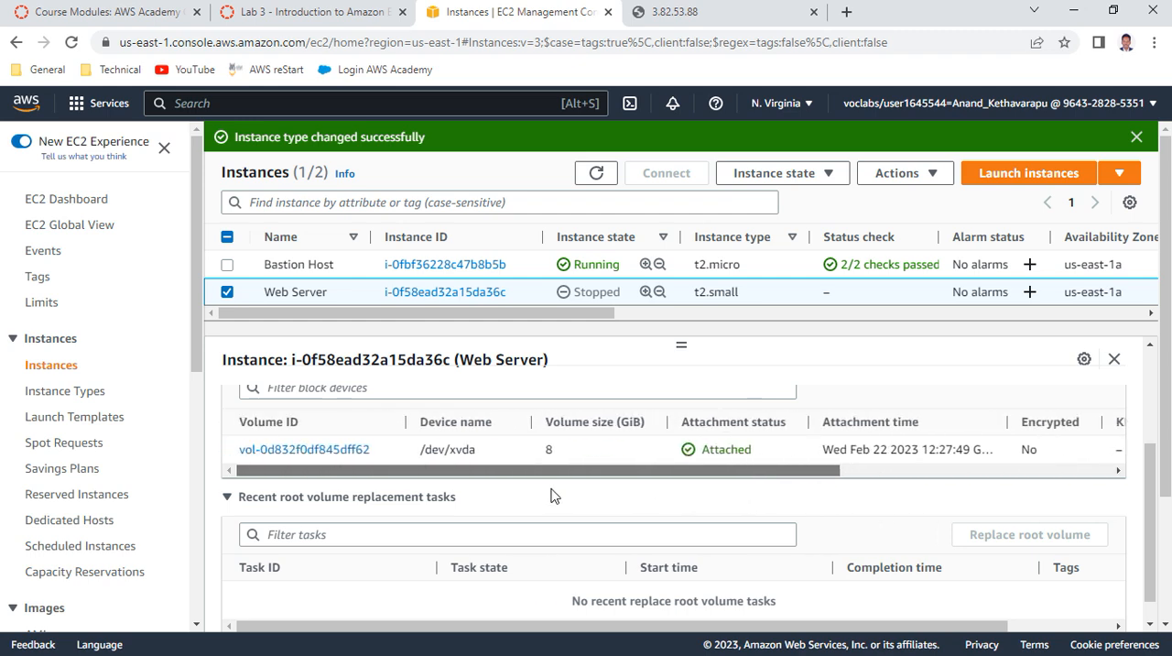
pyautogui.click(358, 450)
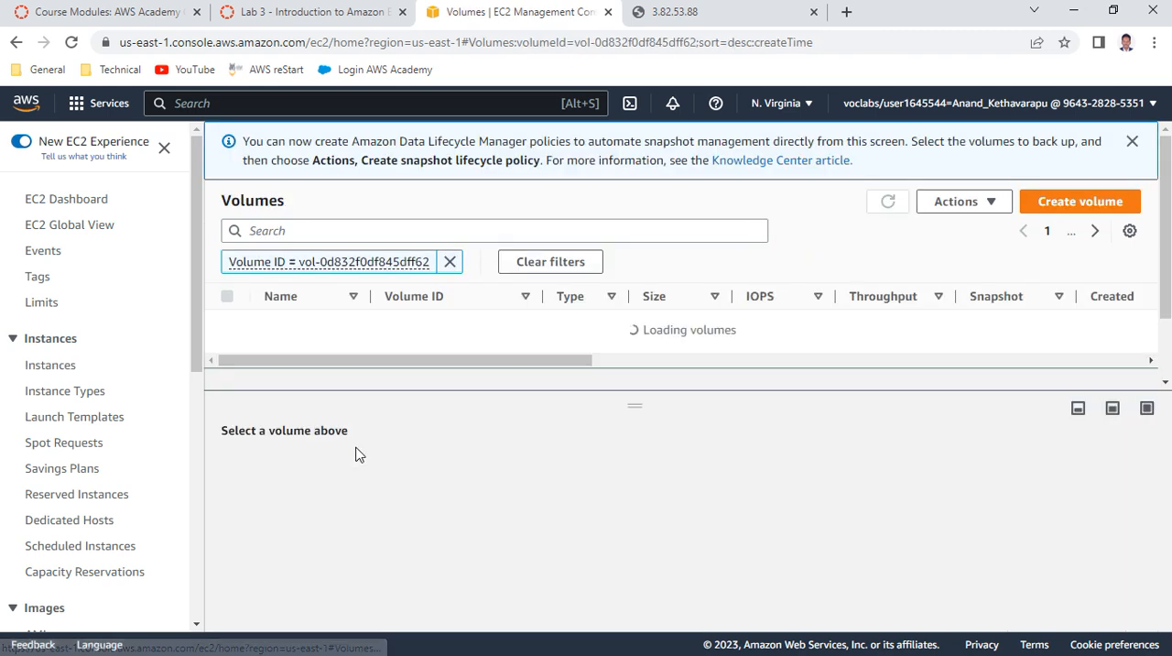
pyautogui.click(994, 212)
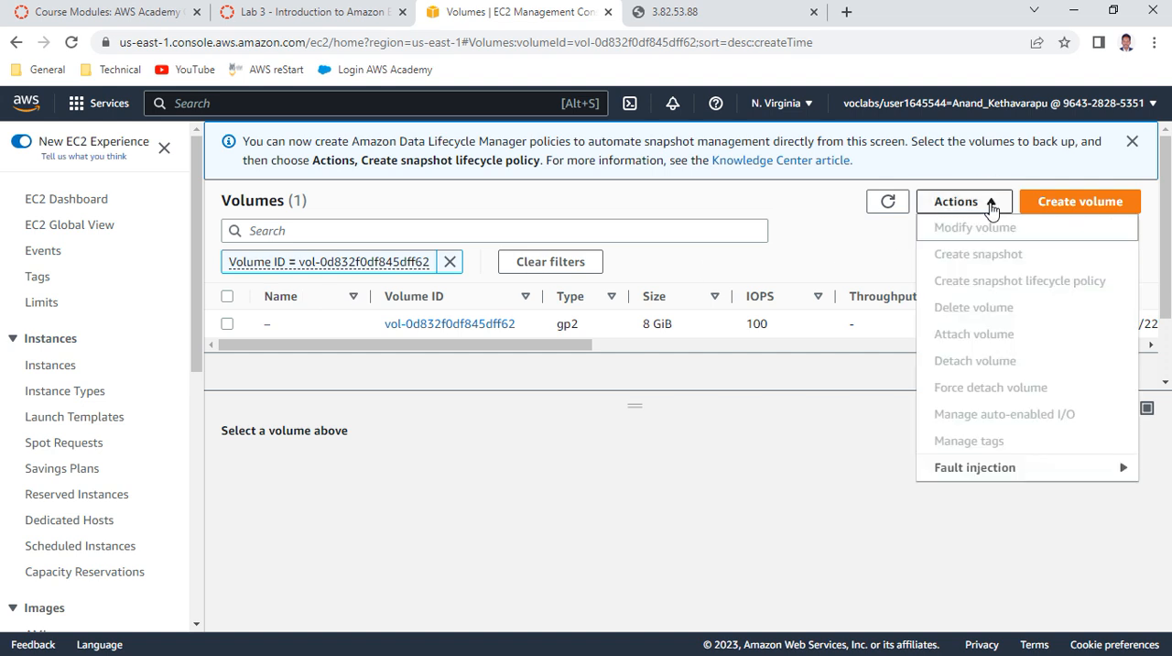
pyautogui.click(226, 325)
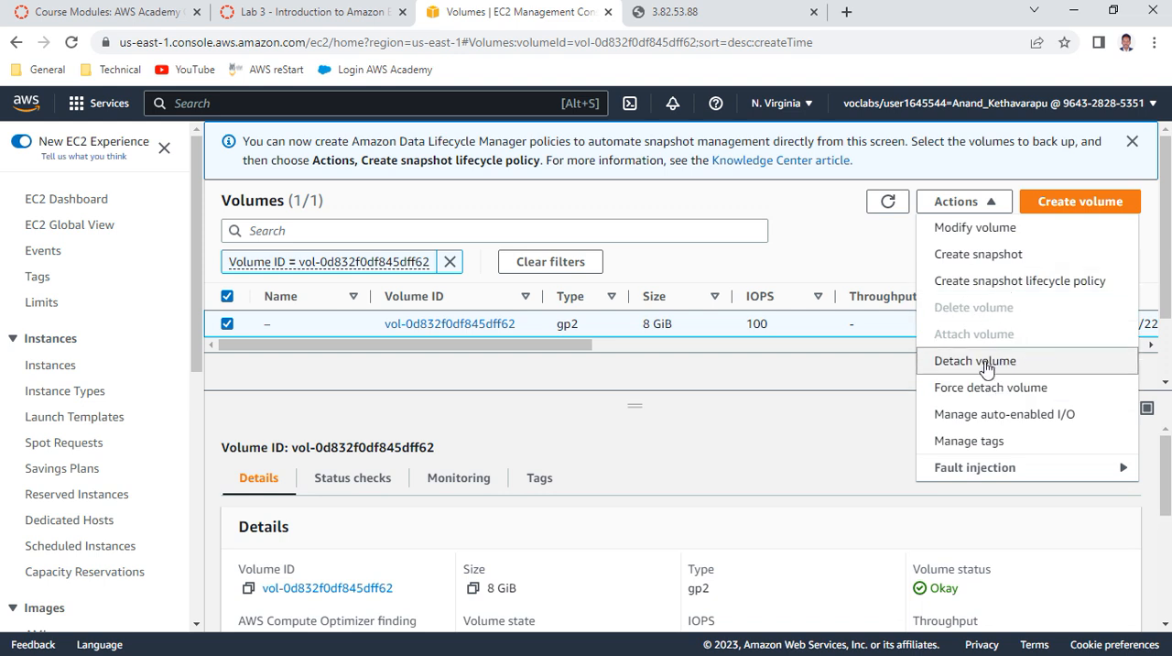
# Modify the selected Web Server volume's size to 10 GiB and confirm the modification
pyautogui.click(963, 227)
pyautogui.doubleClick(107, 481)
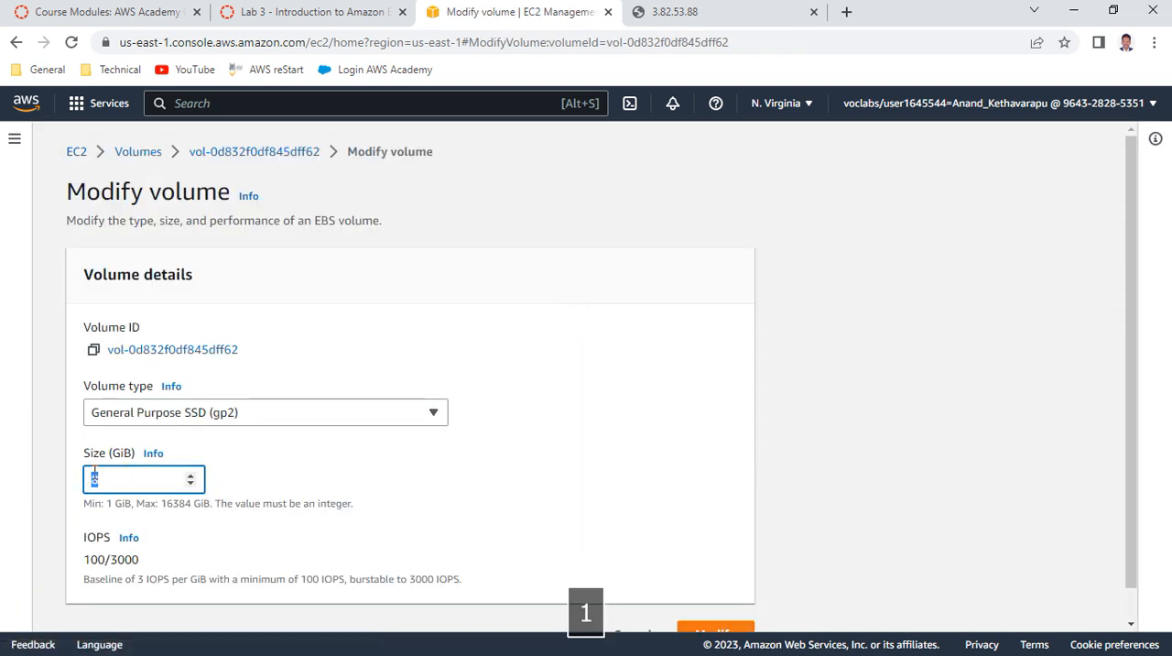
pyautogui.write('4')
pyautogui.write('0')
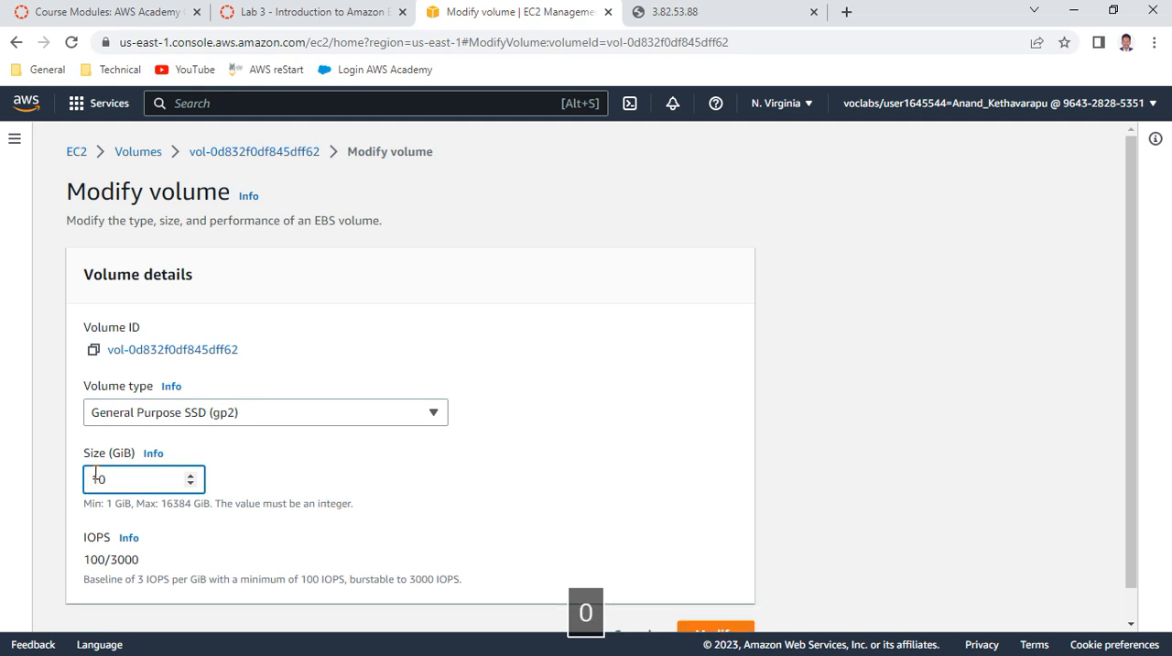
pyautogui.scroll(-1, 820, 385)
pyautogui.click(724, 597)
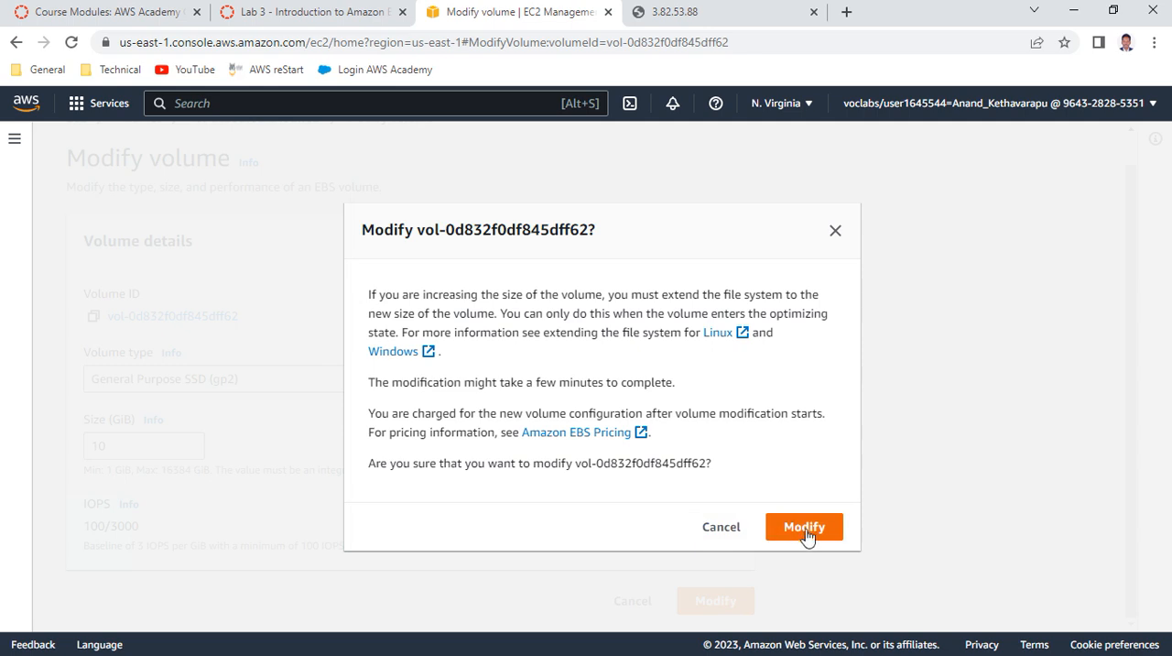
pyautogui.click(804, 532)
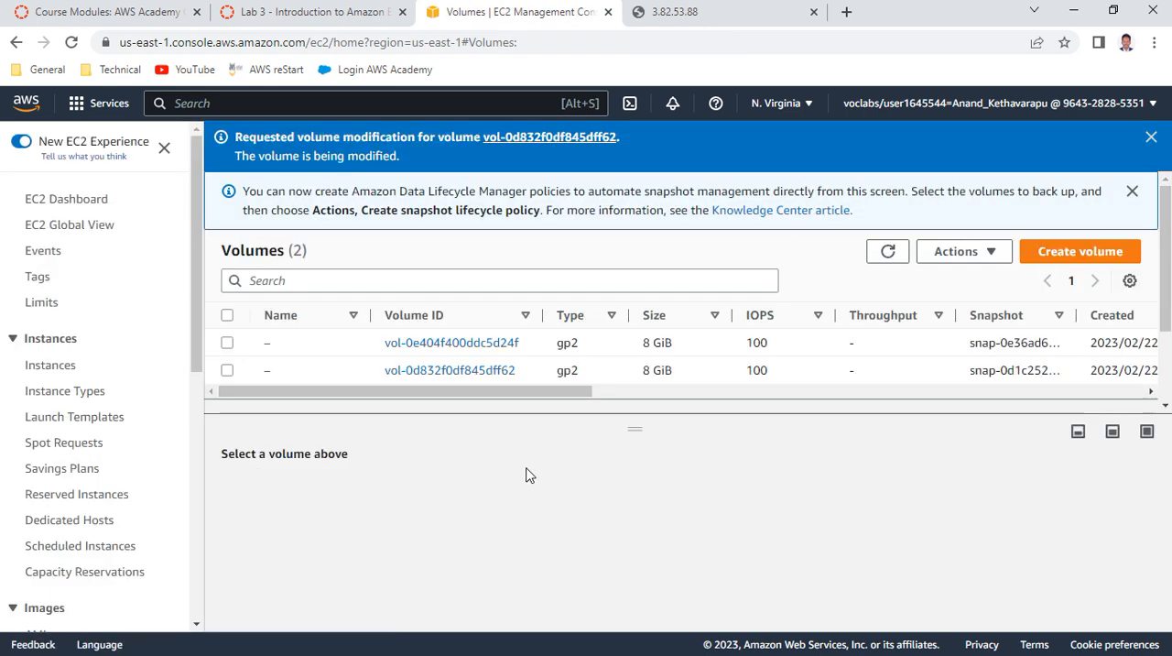
# Refresh the volumes list and check the volume state of the modified Web Server volume
pyautogui.click(887, 250)
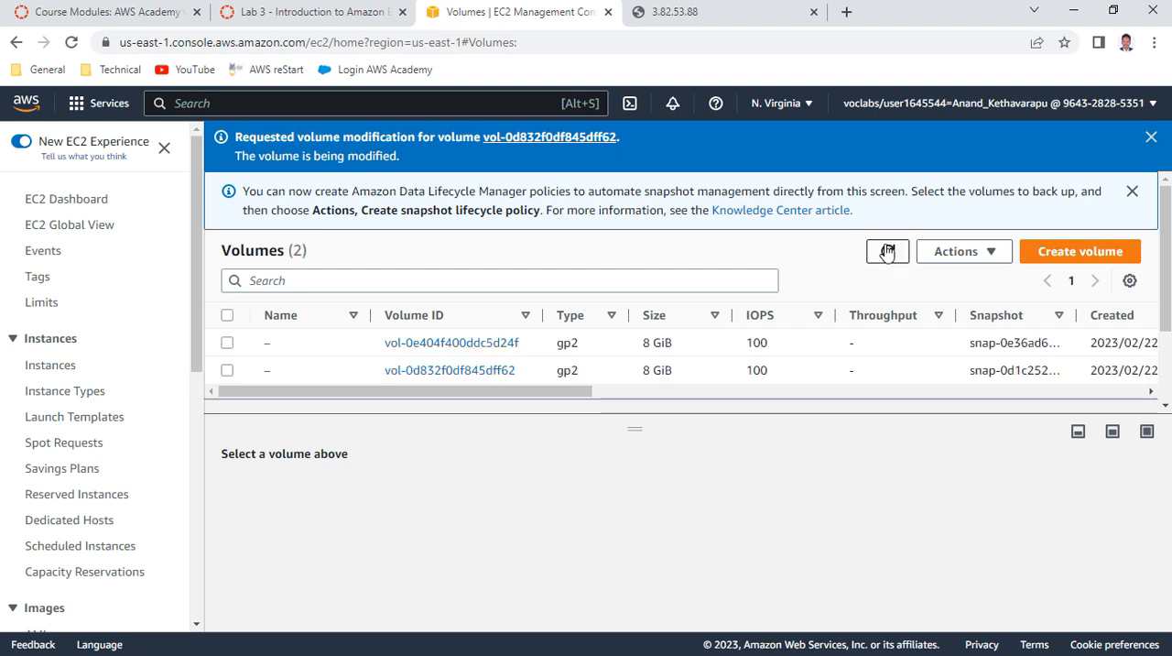
pyautogui.moveTo(554, 394); pyautogui.dragTo(821, 444)
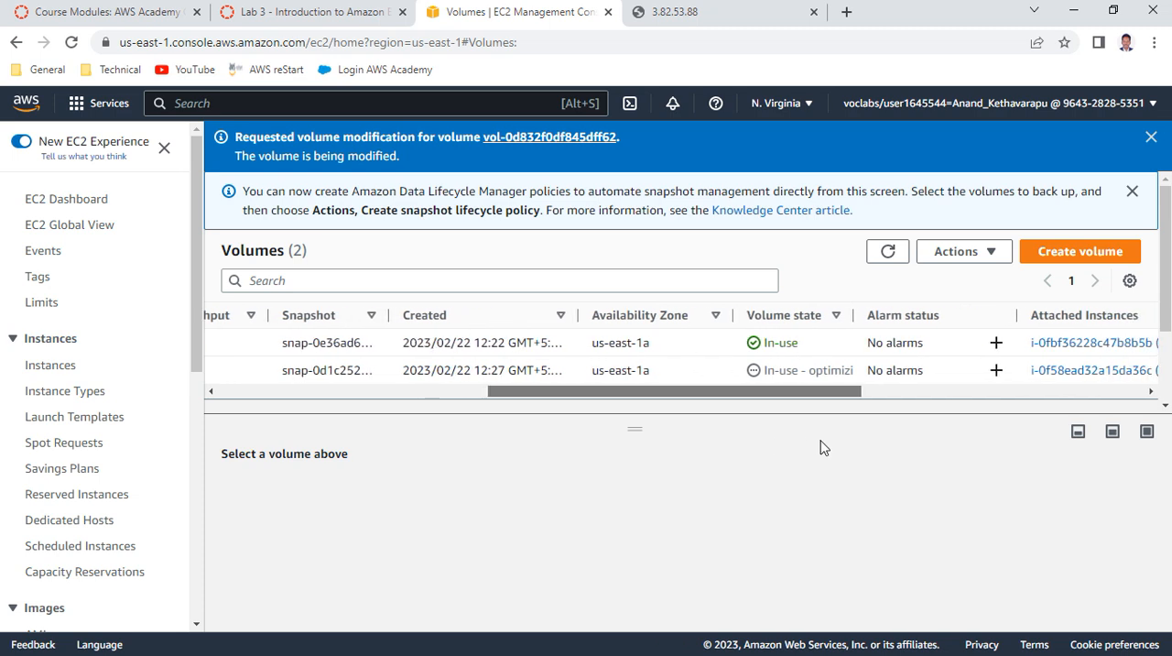
pyautogui.click(890, 252)
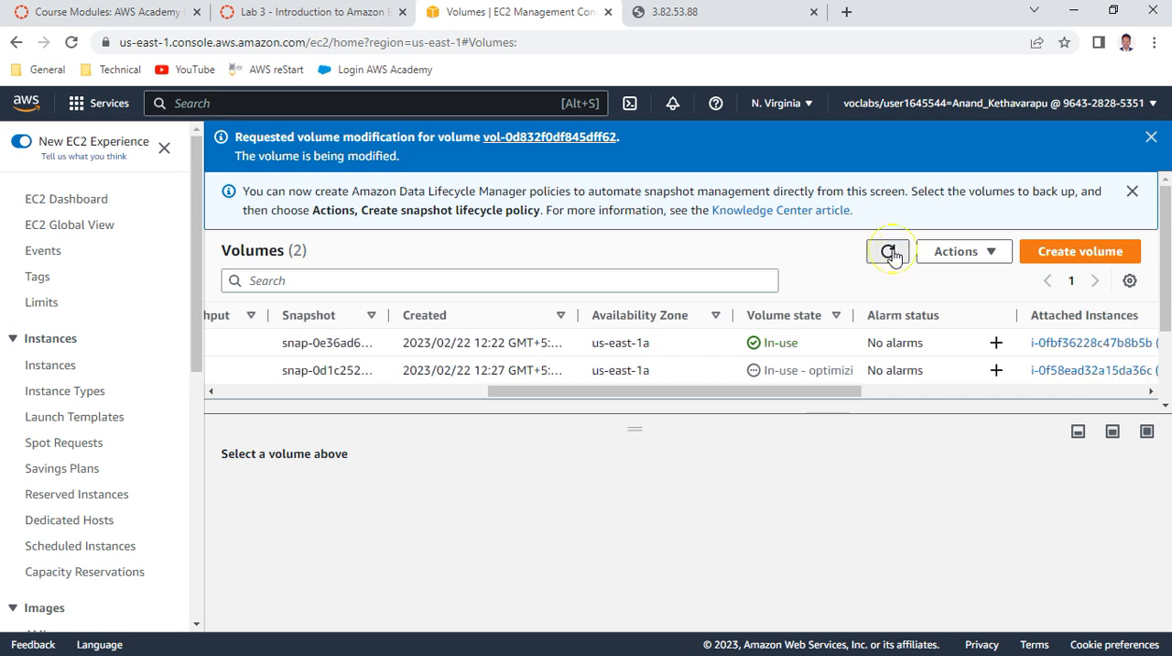
# Check the sizes in the volumes list and read the lab's Start the Resized Instance instructions
pyautogui.moveTo(769, 400); pyautogui.dragTo(419, 411)
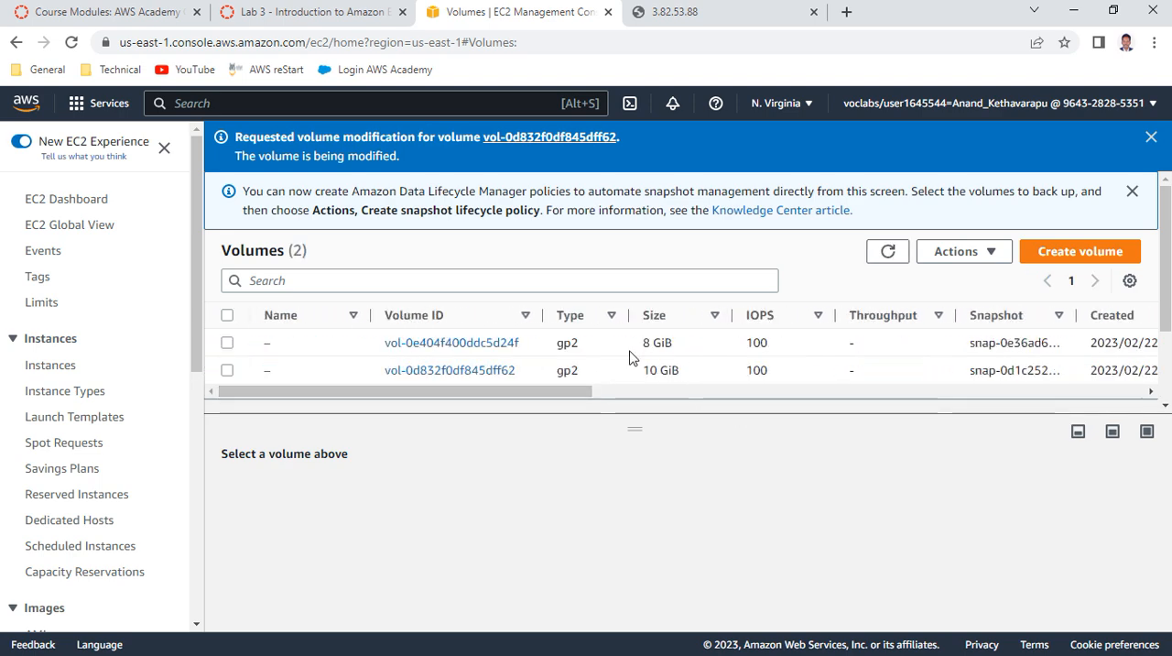
pyautogui.click(325, 14)
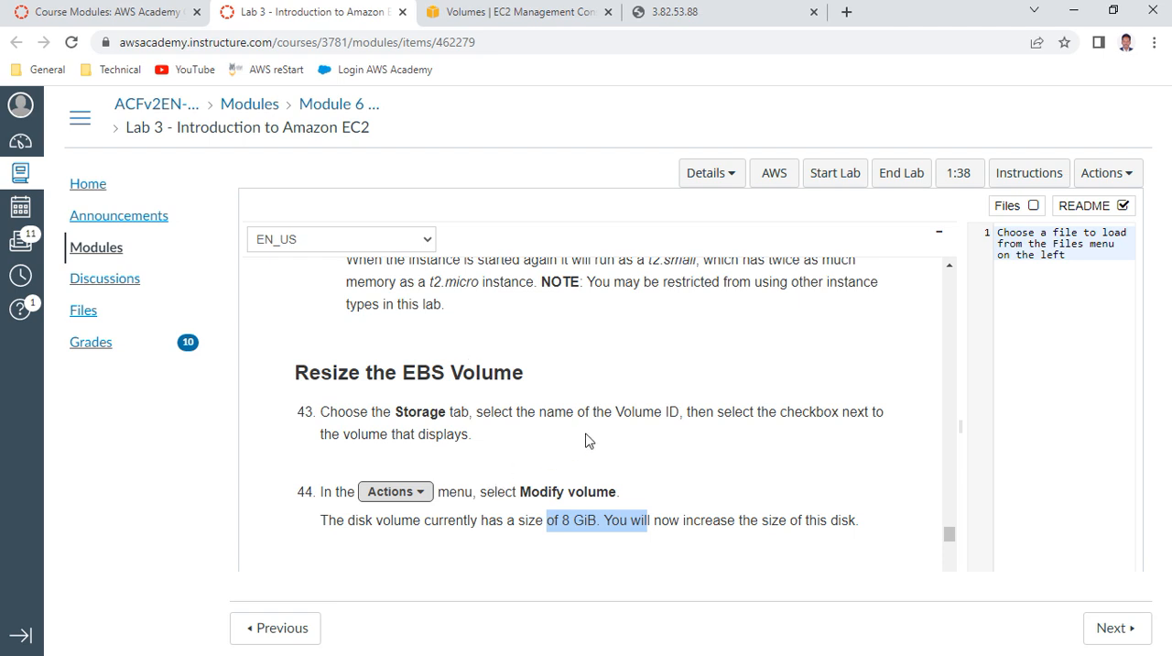
pyautogui.scroll(-2, 586, 440)
pyautogui.scroll(-3, 588, 438)
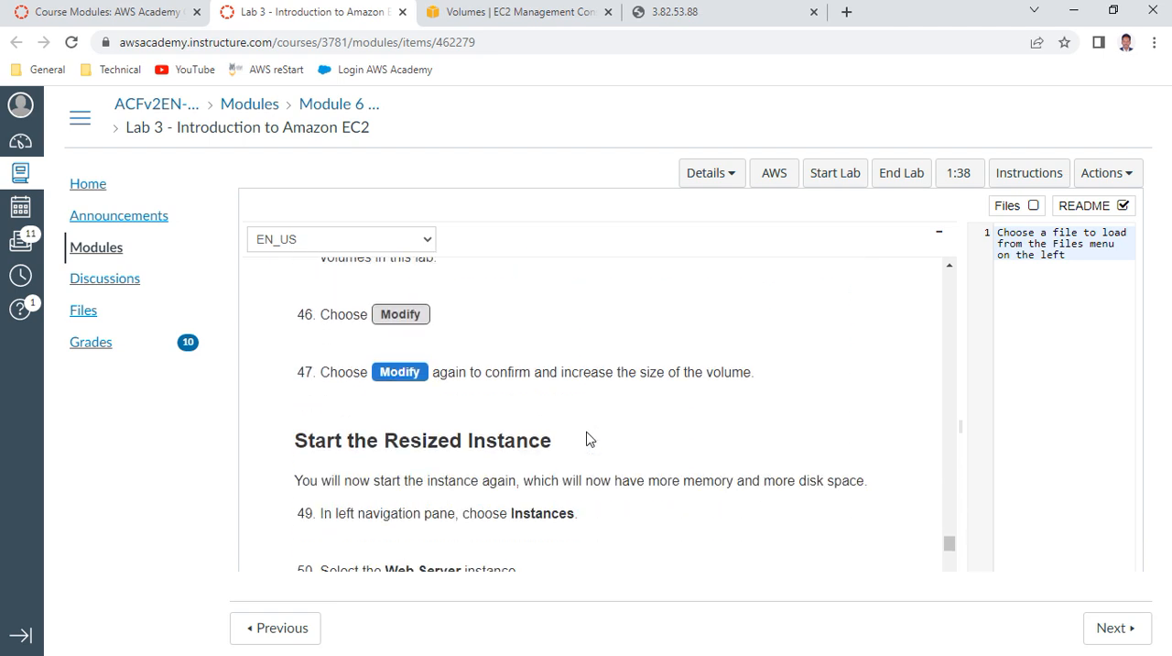
pyautogui.click(564, 15)
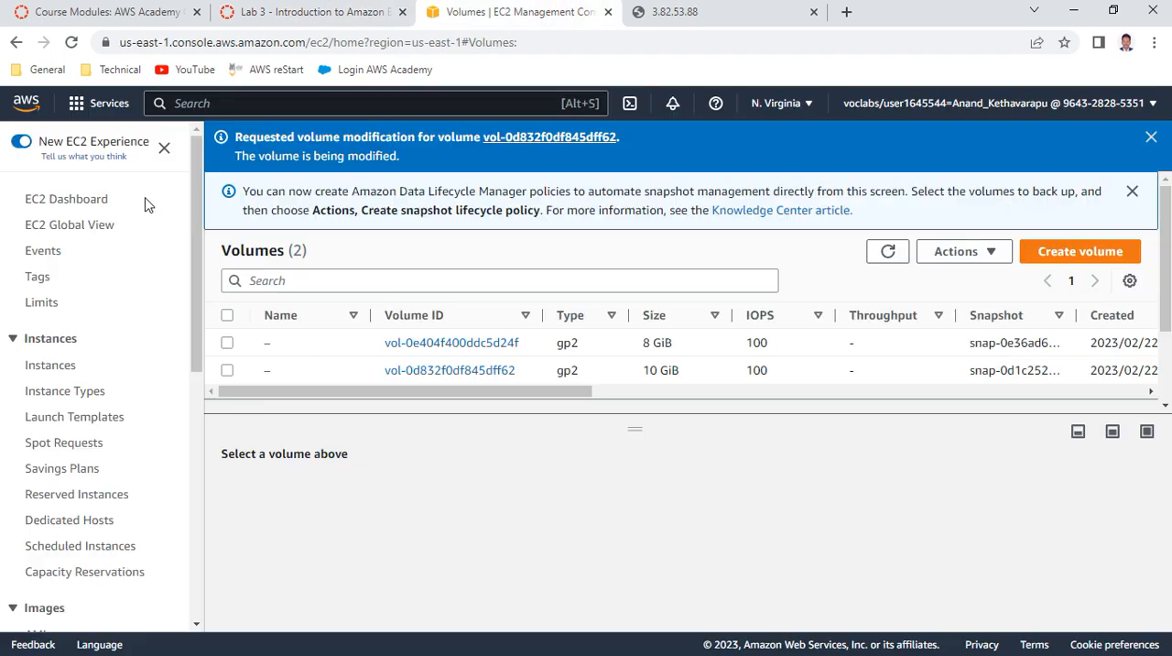
# Go back to the EC2 instances list and start the stopped Web Server instance
pyautogui.click(92, 198)
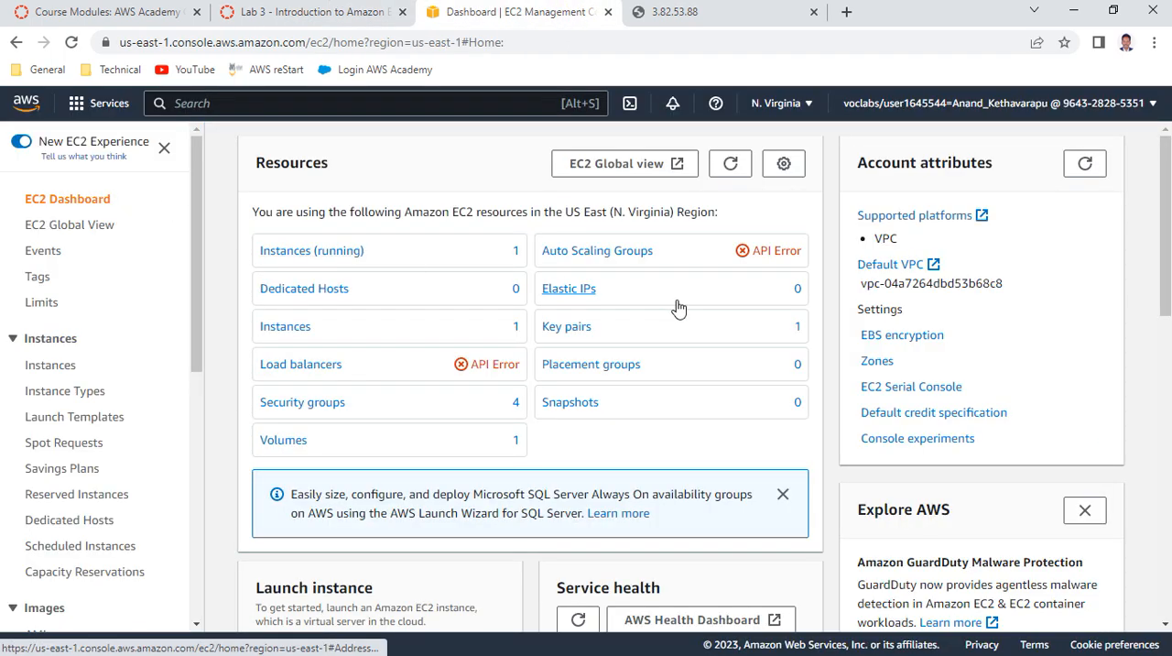
pyautogui.click(68, 366)
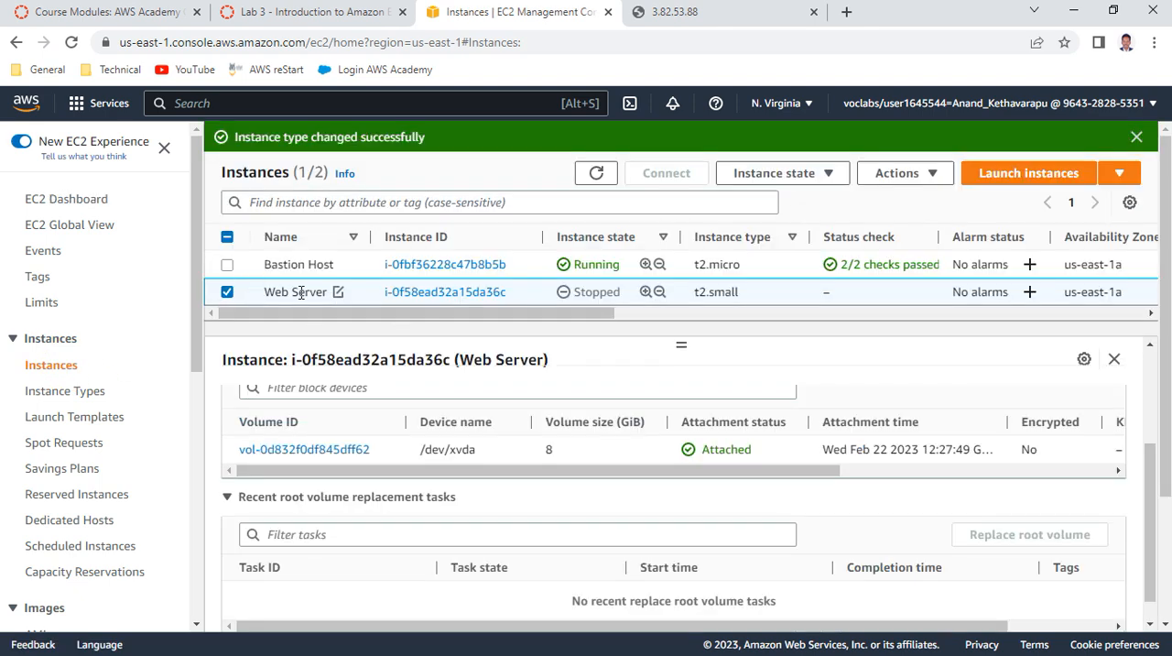
pyautogui.click(819, 174)
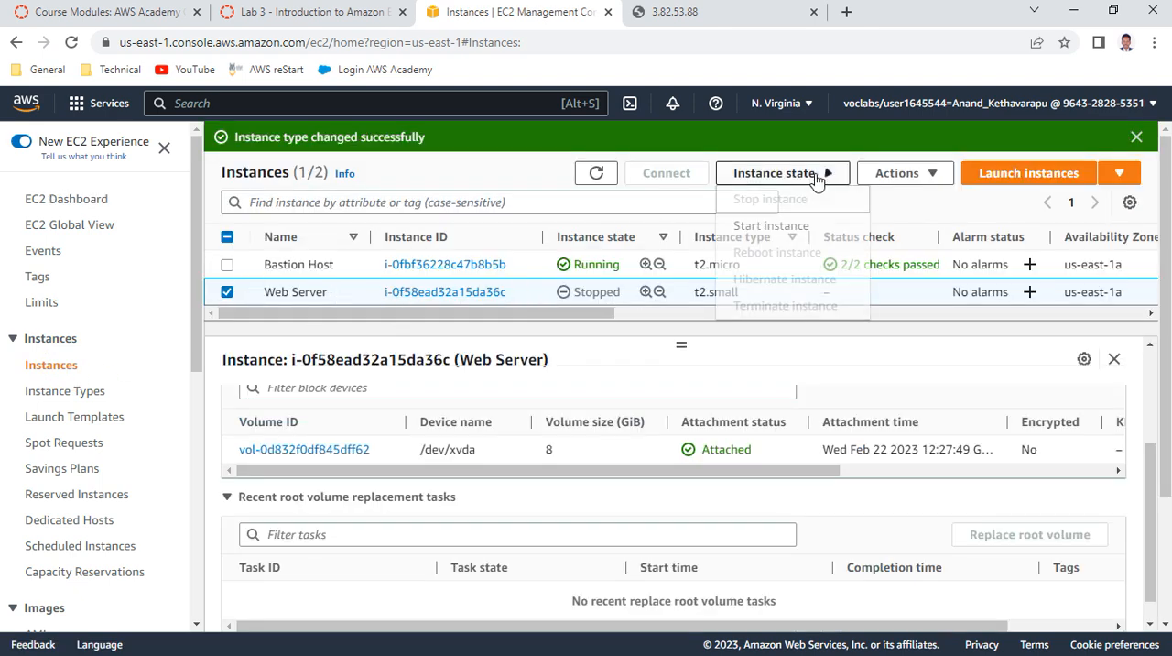
pyautogui.click(757, 228)
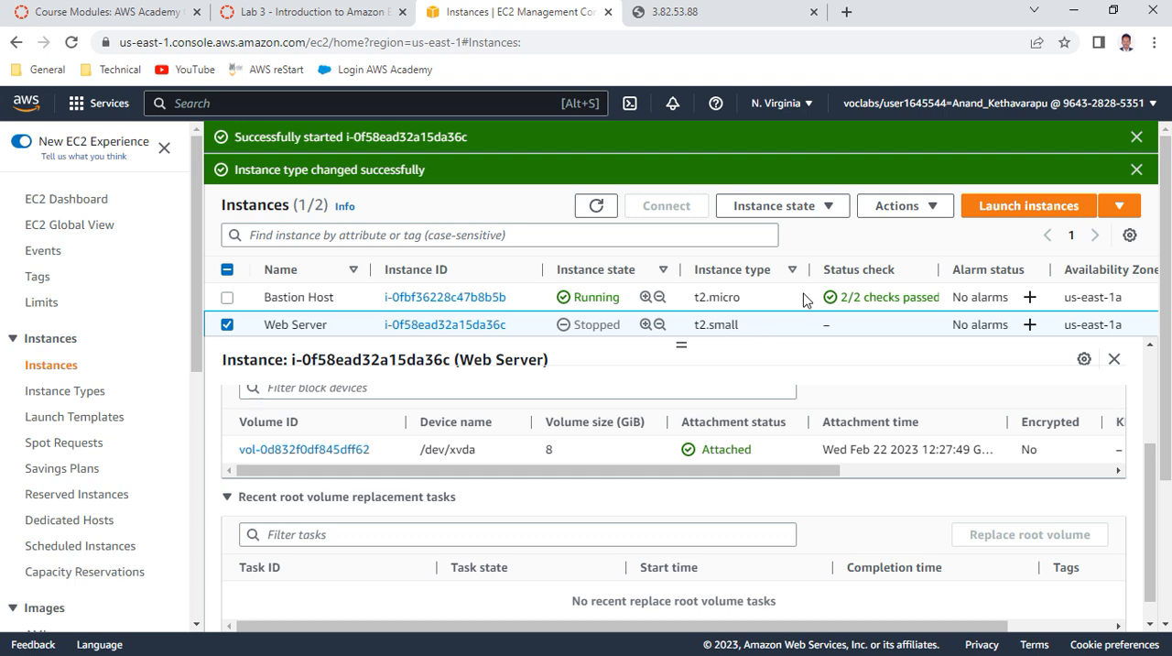
# Refresh the instances list and reselect Web Server to check its state and instance summary
pyautogui.scroll(3, 495, 468)
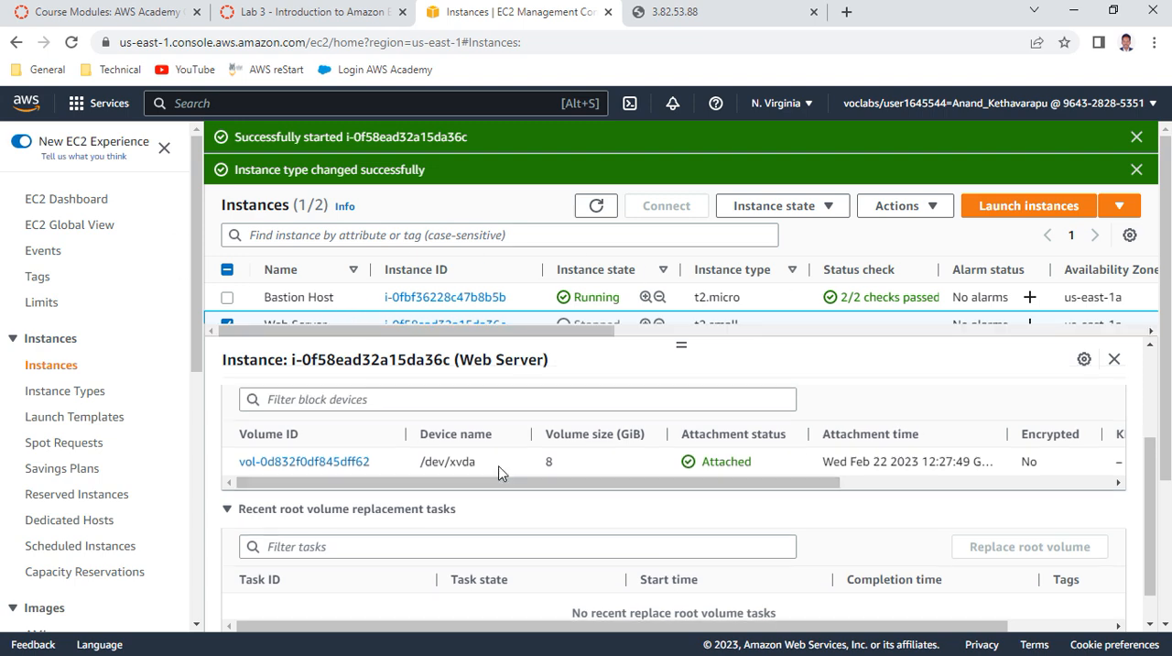
pyautogui.click(249, 404)
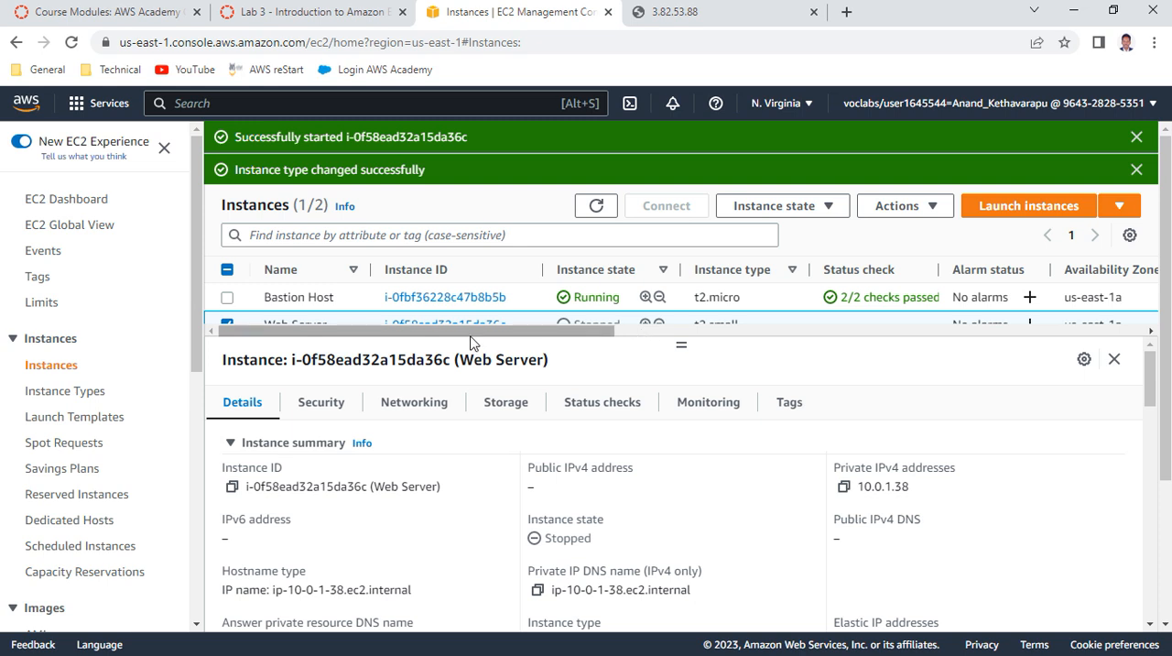
pyautogui.moveTo(685, 343); pyautogui.dragTo(692, 409)
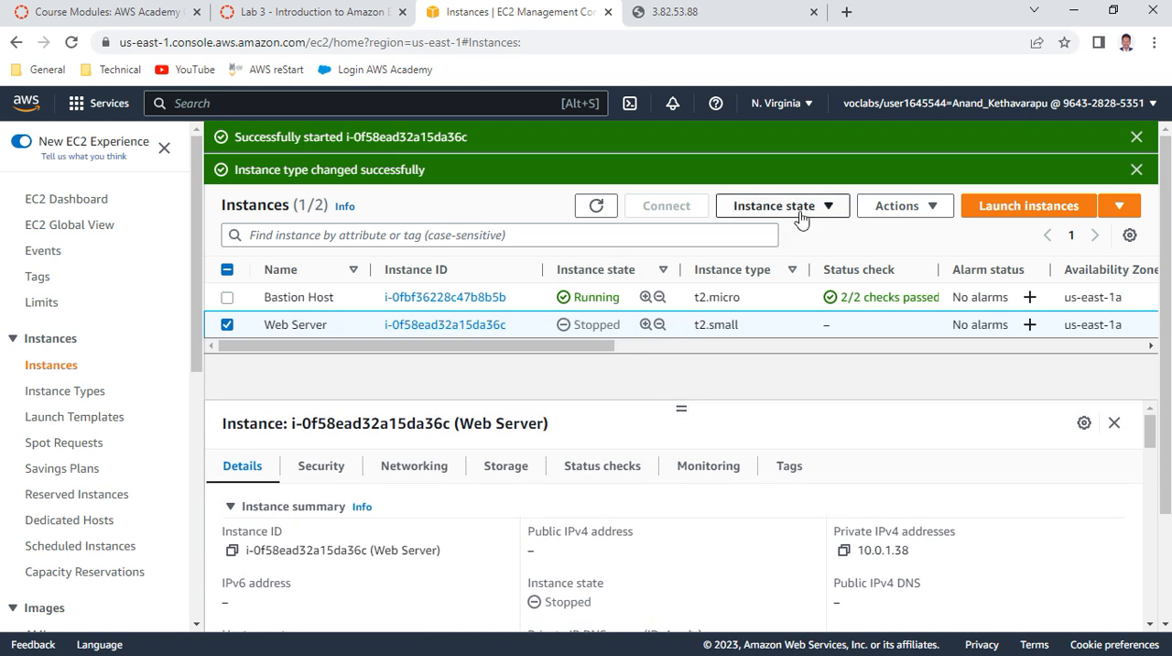
pyautogui.click(591, 207)
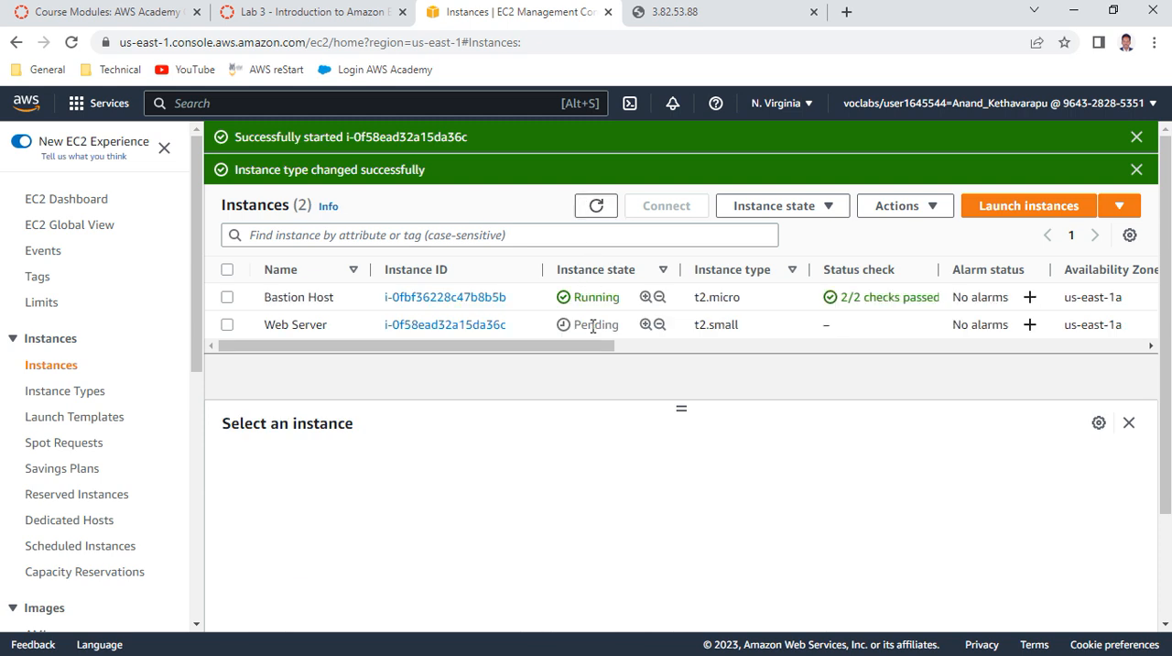
pyautogui.click(227, 325)
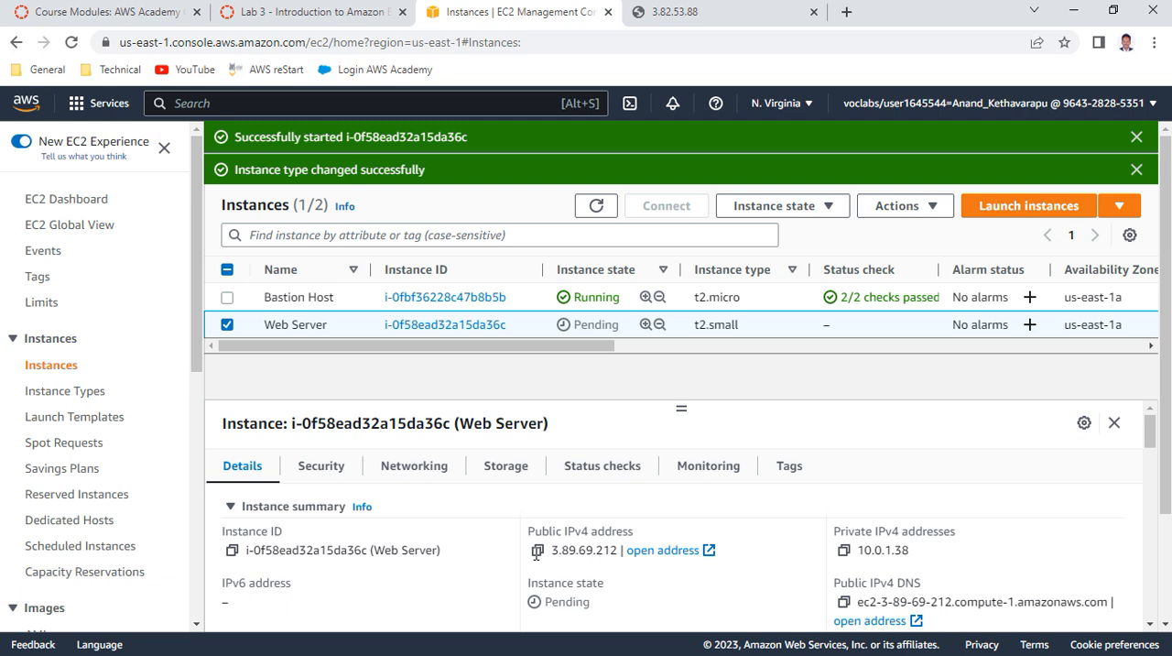
# Copy the Web Server's public IPv4 address and load it in the browser tab holding the old web server page
pyautogui.click(537, 555)
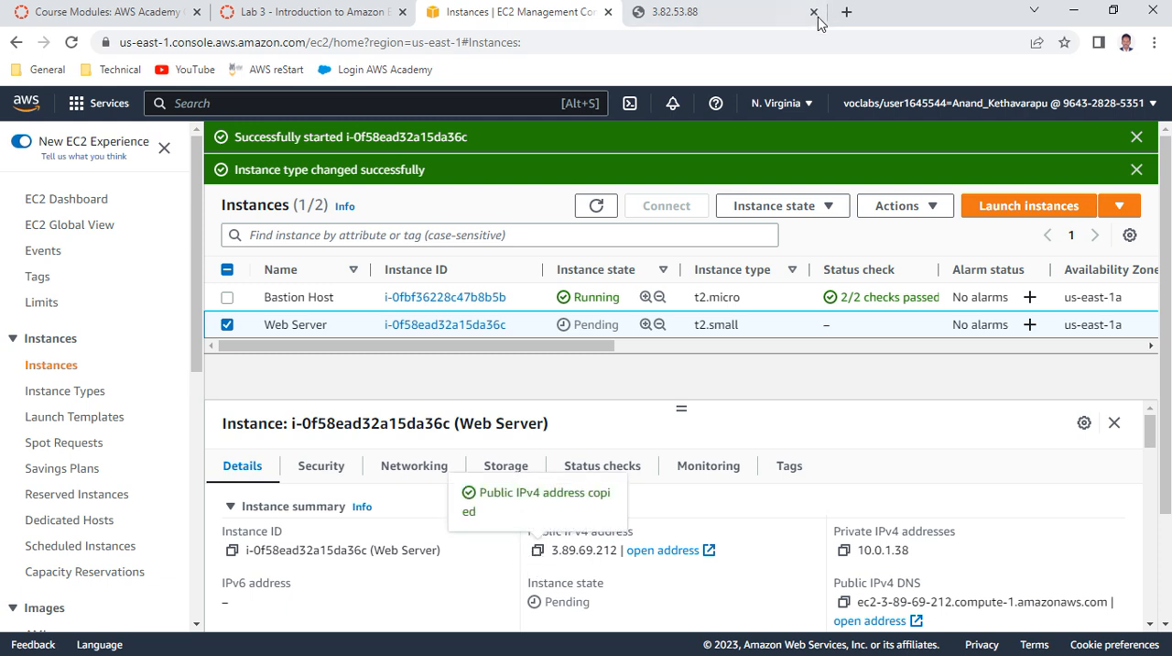
pyautogui.click(769, 18)
pyautogui.click(291, 40)
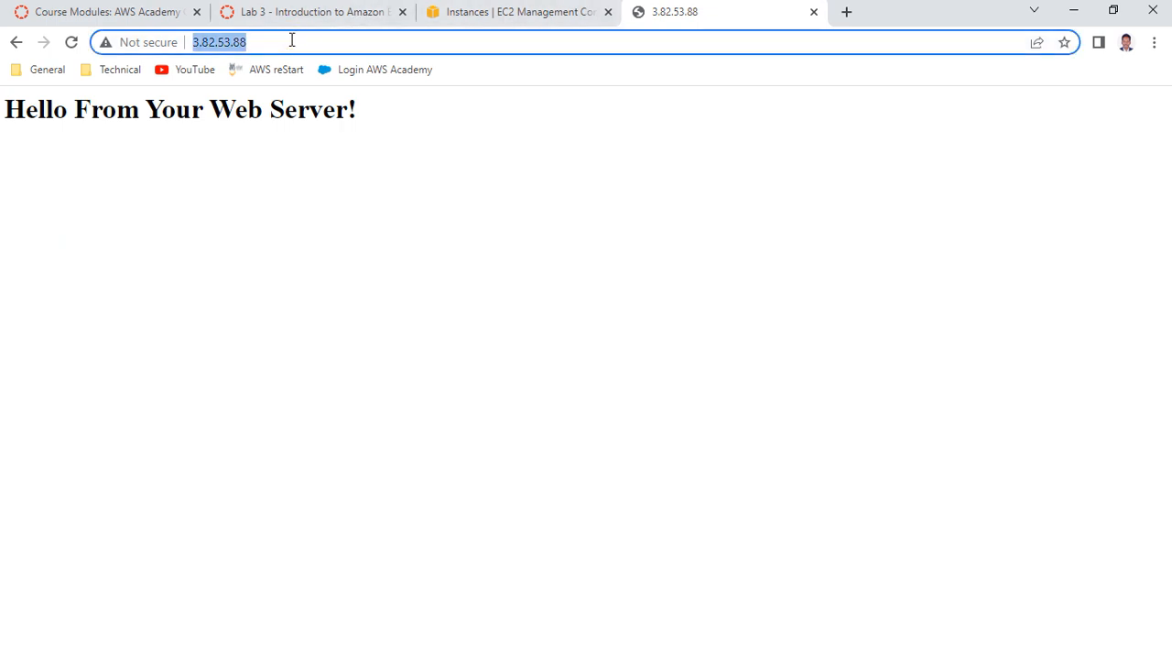
pyautogui.hotkey('ctrl', 'v')
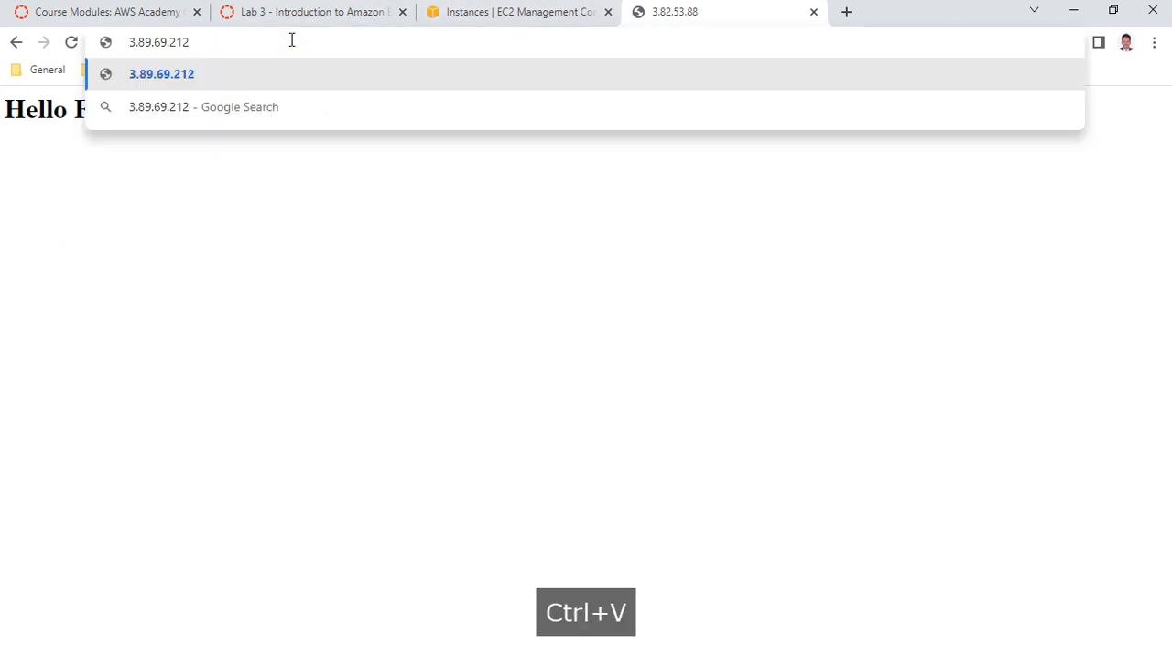
pyautogui.press('Return')
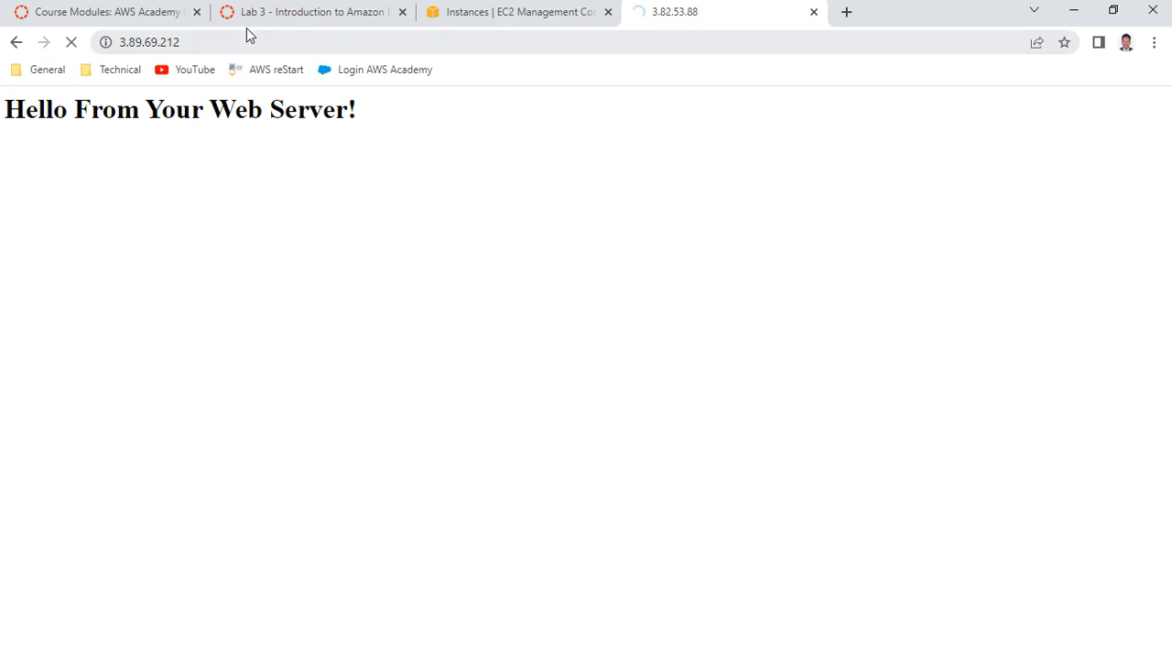
# Review item 51 and the introduction of Task 5: Explore EC2 Limits in the lab instructions
pyautogui.click(556, 13)
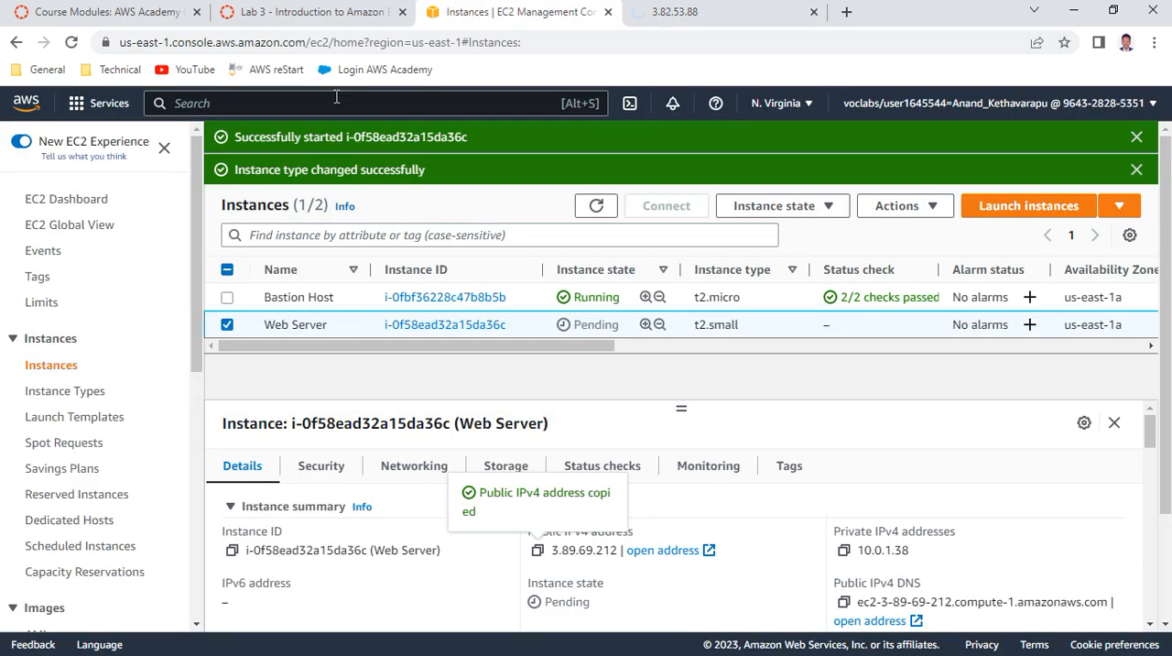
pyautogui.click(323, 12)
pyautogui.scroll(-2, 514, 357)
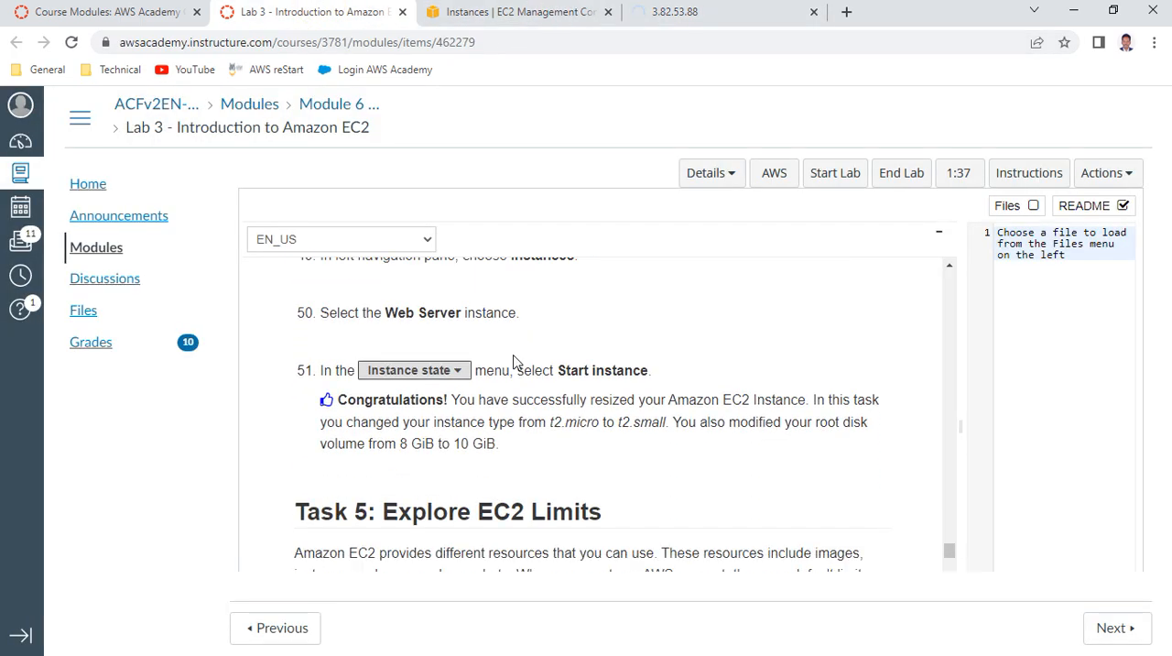
pyautogui.scroll(-2, 515, 362)
pyautogui.scroll(1, 514, 362)
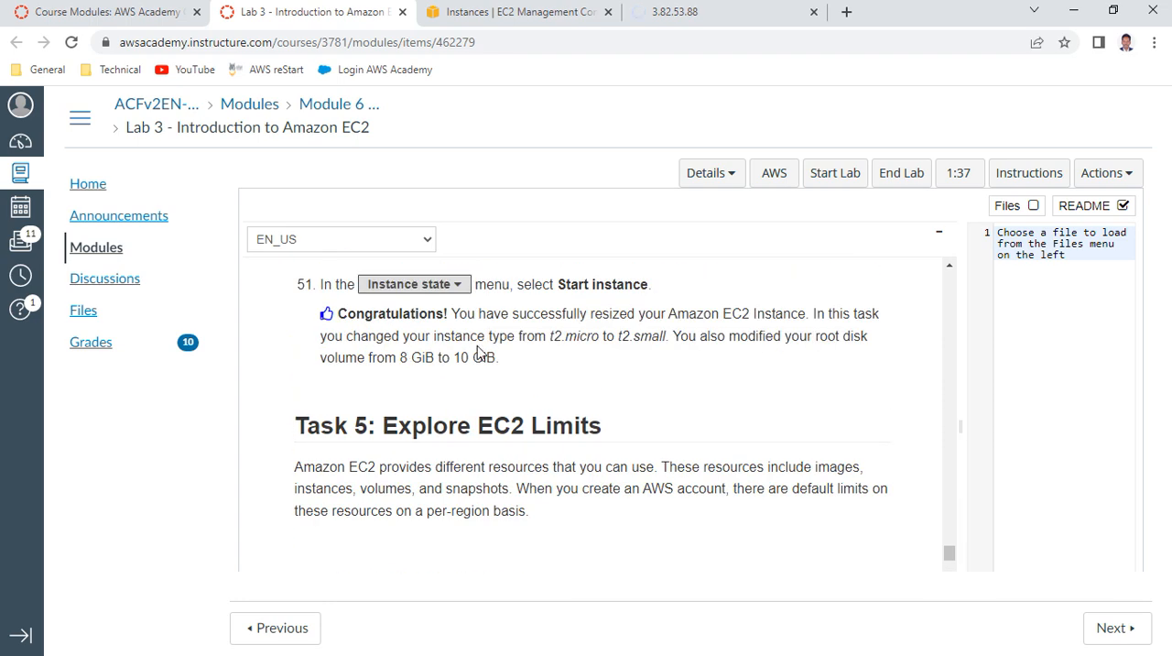
# Read items 52 and 53 of the lab instructions about Limits and Running instances
pyautogui.click(513, 13)
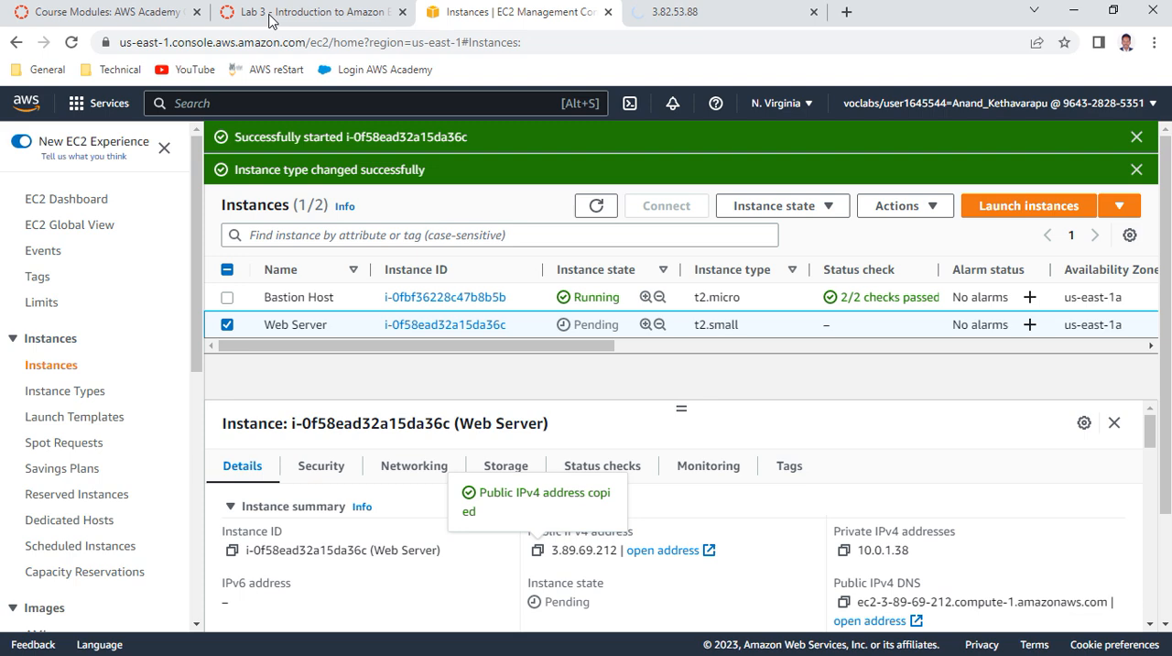
pyautogui.click(296, 13)
pyautogui.scroll(-1, 485, 359)
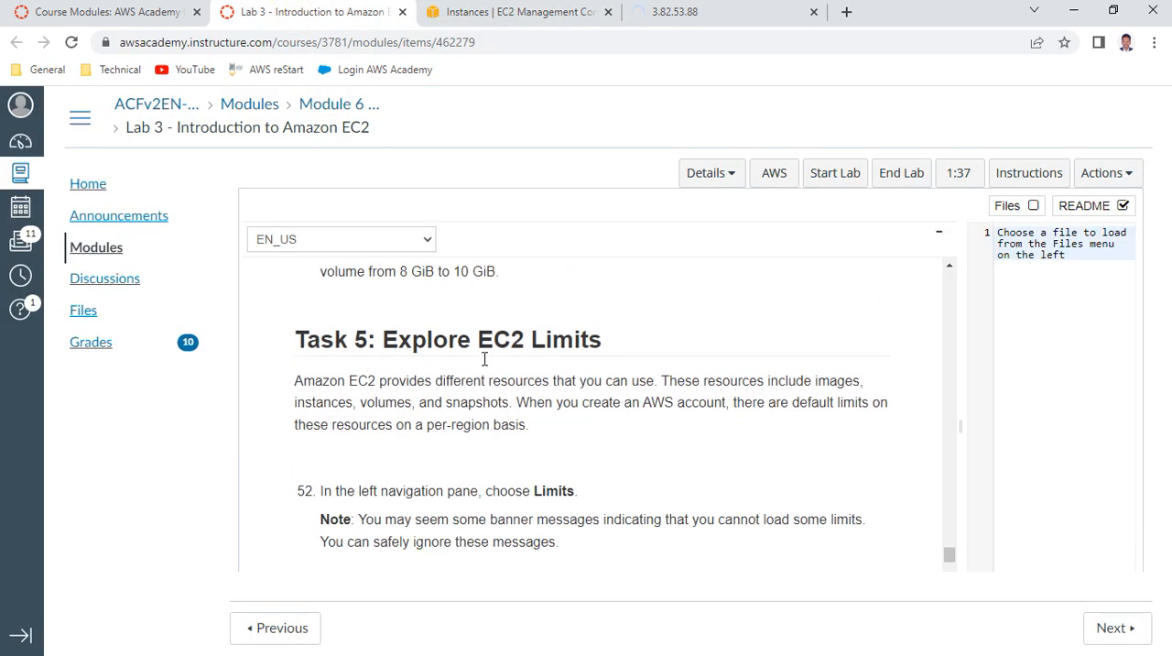
pyautogui.scroll(-1, 480, 405)
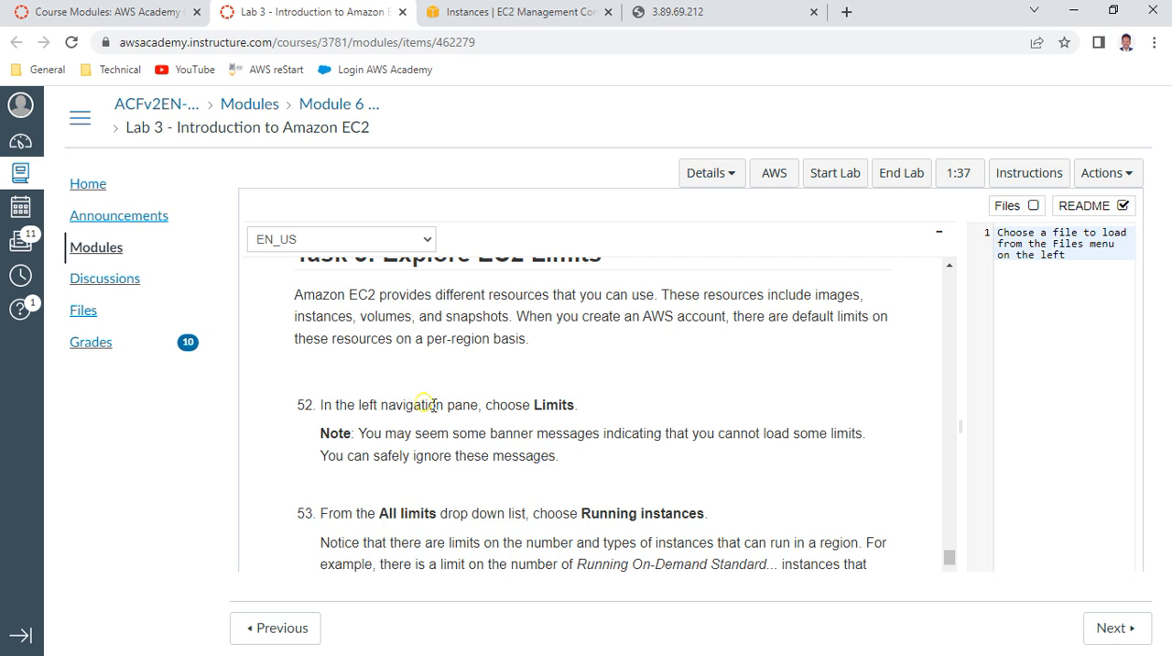
pyautogui.moveTo(425, 403); pyautogui.dragTo(597, 421)
pyautogui.scroll(-1, 597, 422)
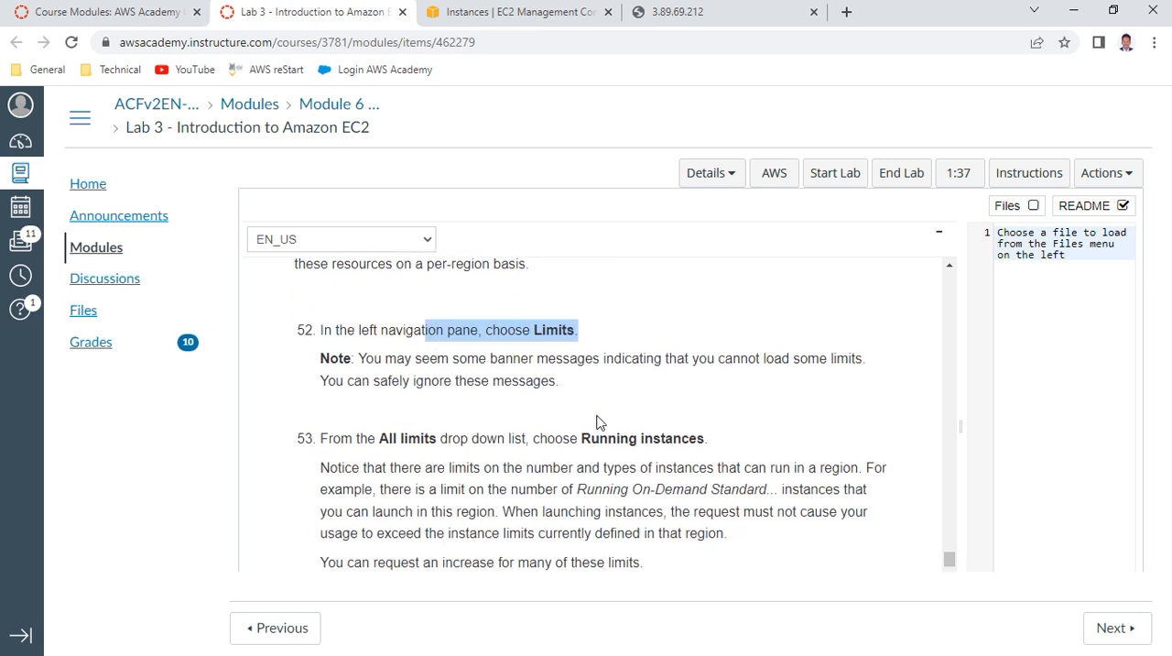
pyautogui.moveTo(424, 426); pyautogui.dragTo(727, 437)
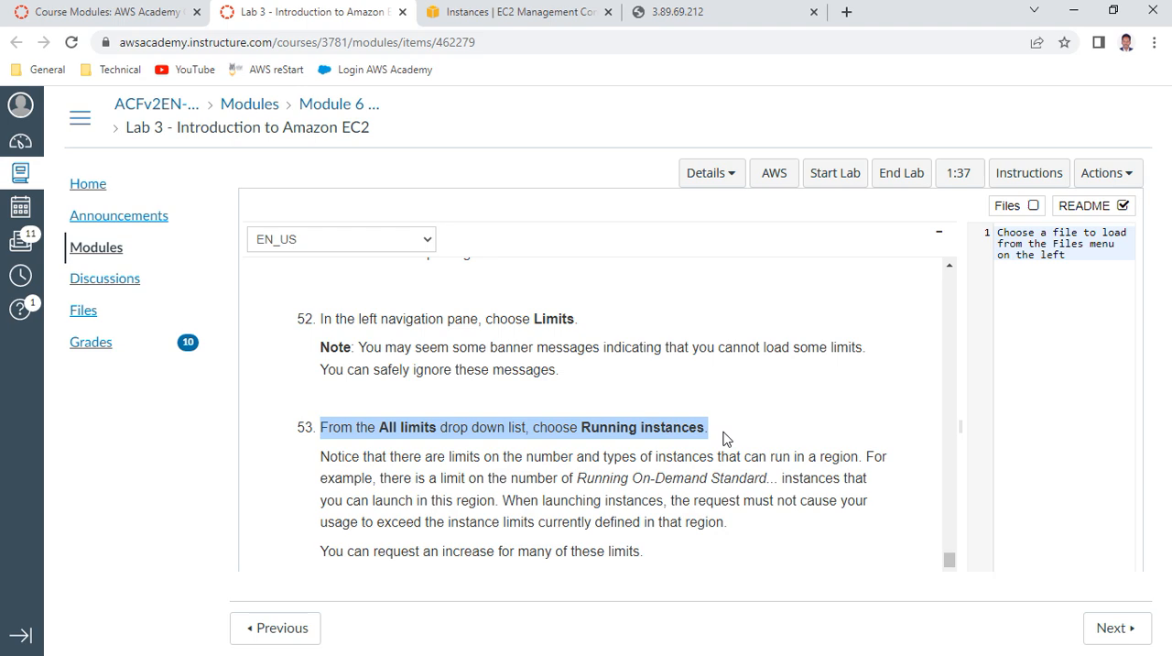
# Refresh the instances list in the EC2 console and open the Limits page down to its list of limits
pyautogui.click(572, 17)
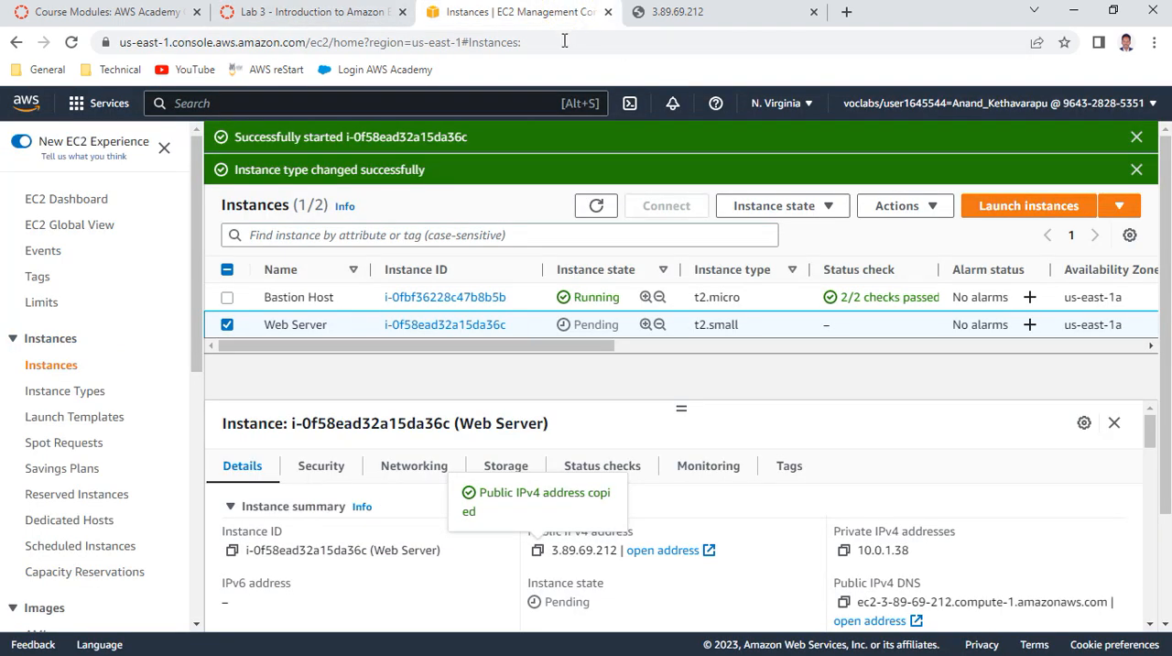
pyautogui.click(596, 206)
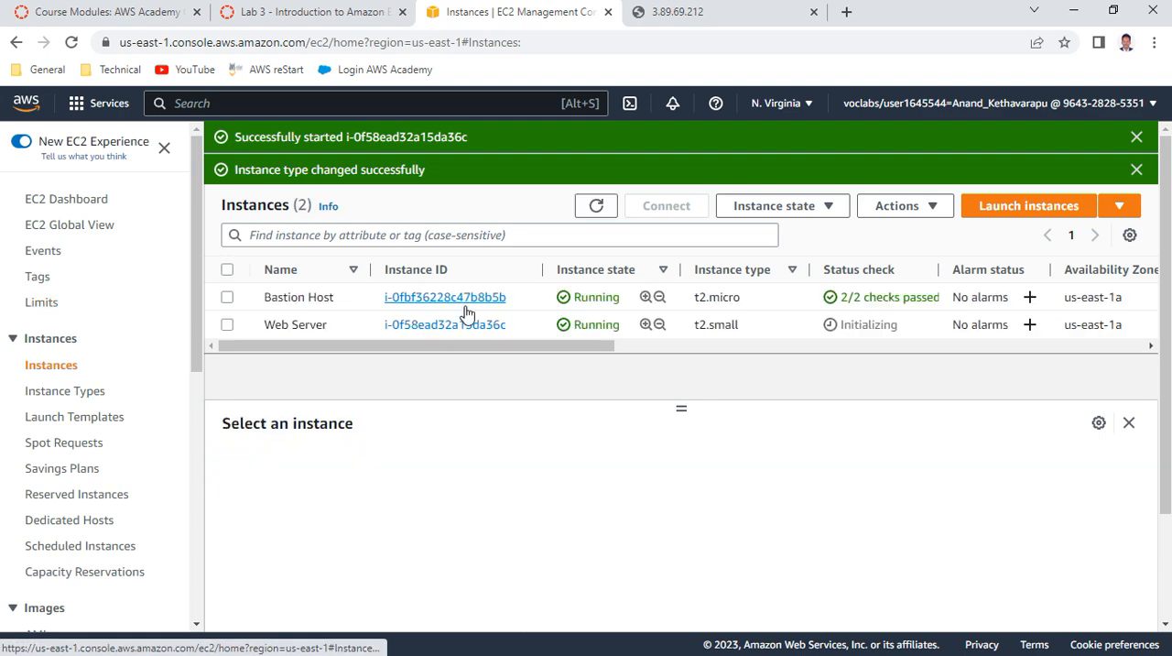
pyautogui.click(37, 303)
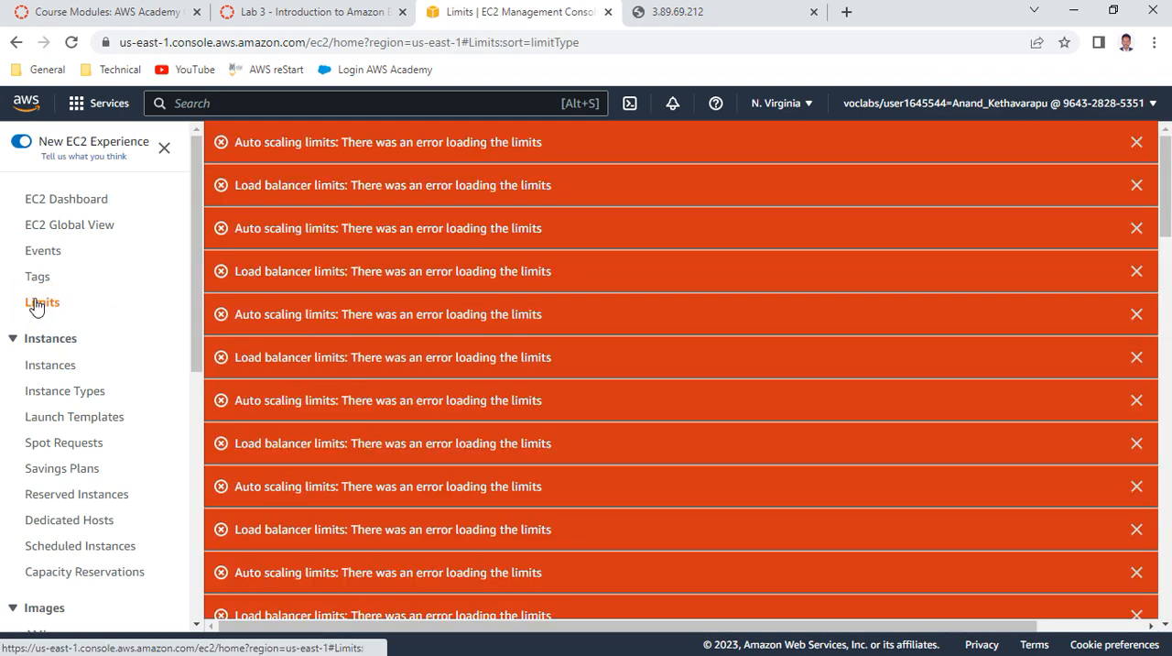
pyautogui.scroll(-6, 630, 363)
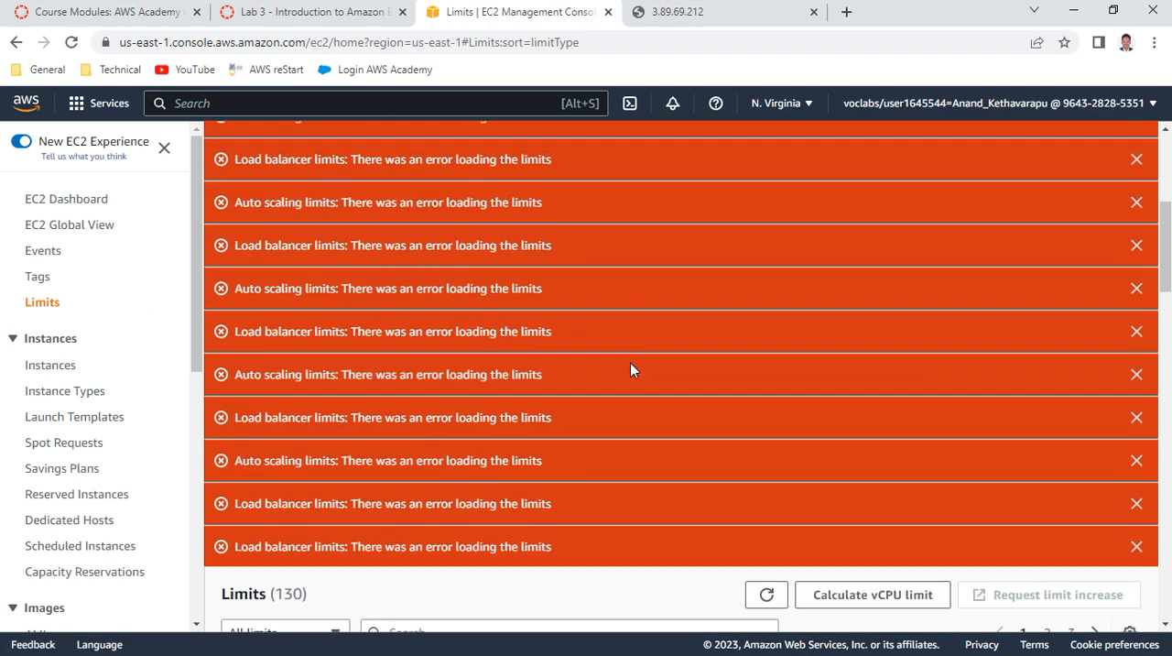
pyautogui.scroll(-1, 630, 369)
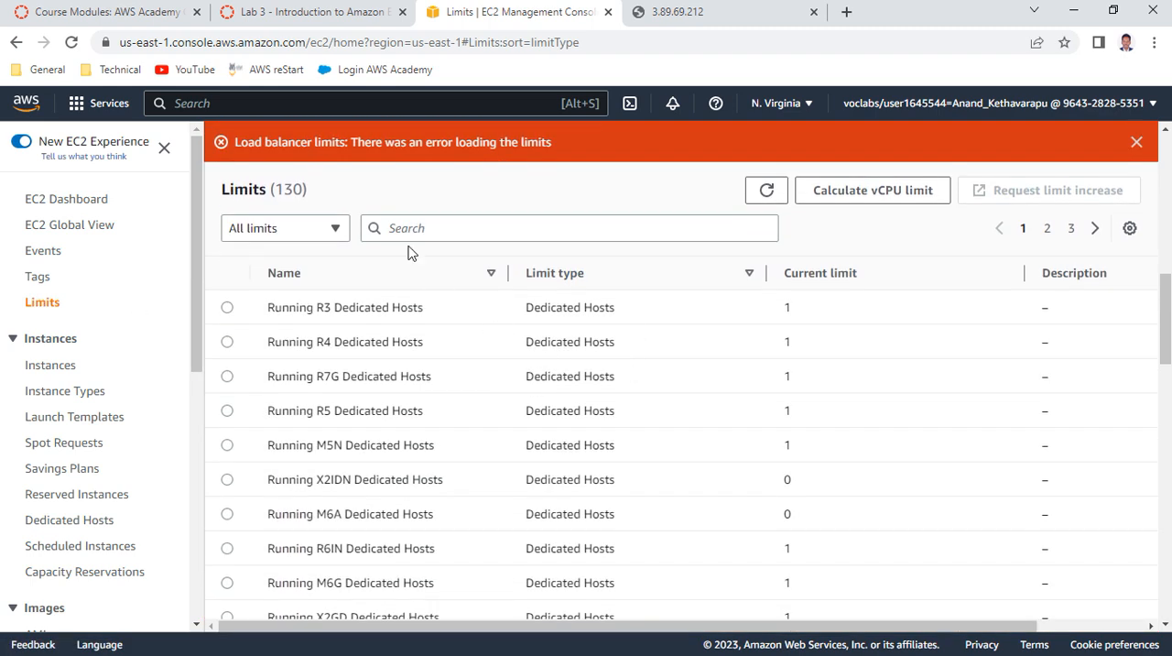
# Examine the limit categories and search filters, and browse the list of all EC2 limits
pyautogui.click(314, 232)
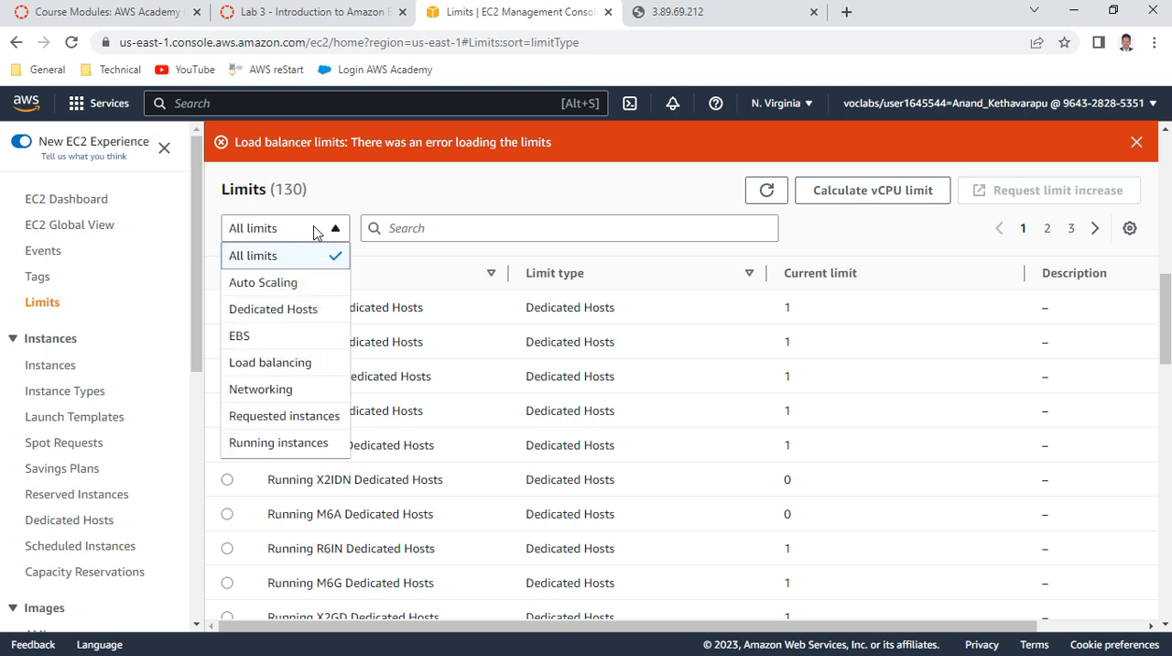
pyautogui.click(314, 230)
pyautogui.click(436, 227)
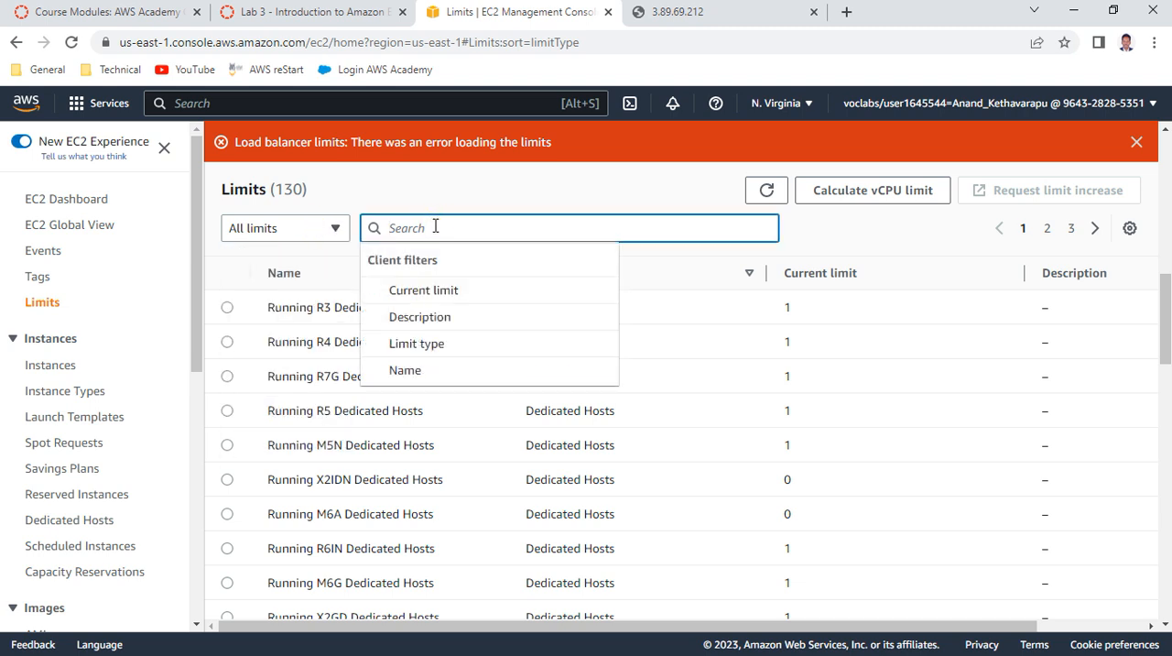
pyautogui.click(623, 190)
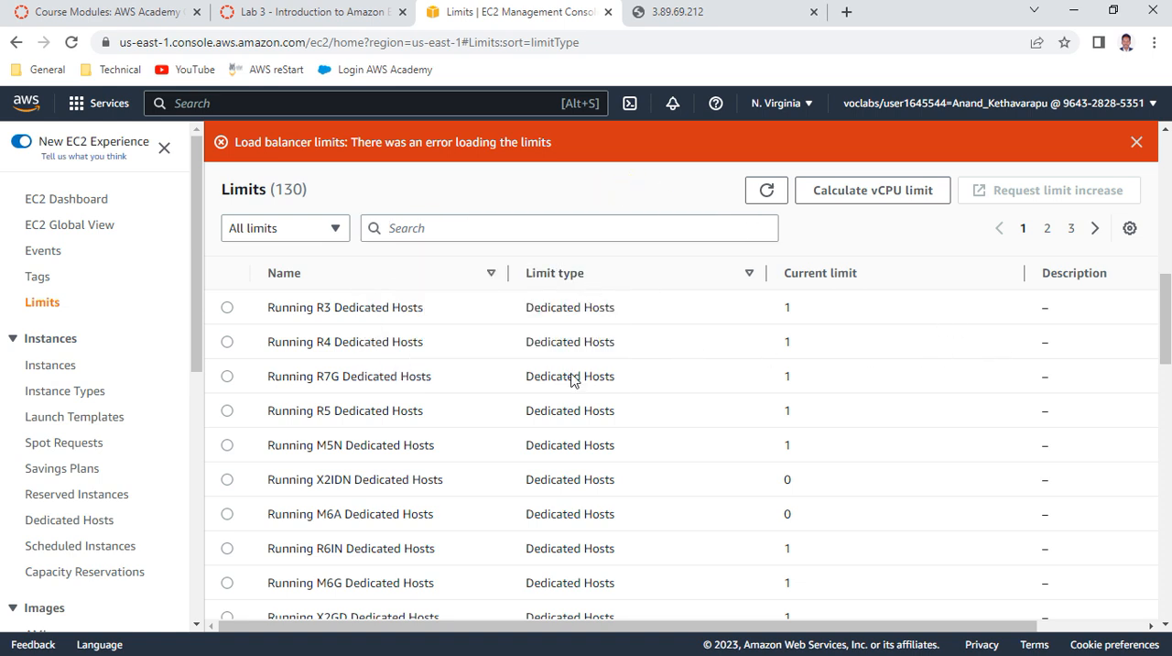
pyautogui.scroll(-3, 550, 410)
pyautogui.scroll(4, 552, 419)
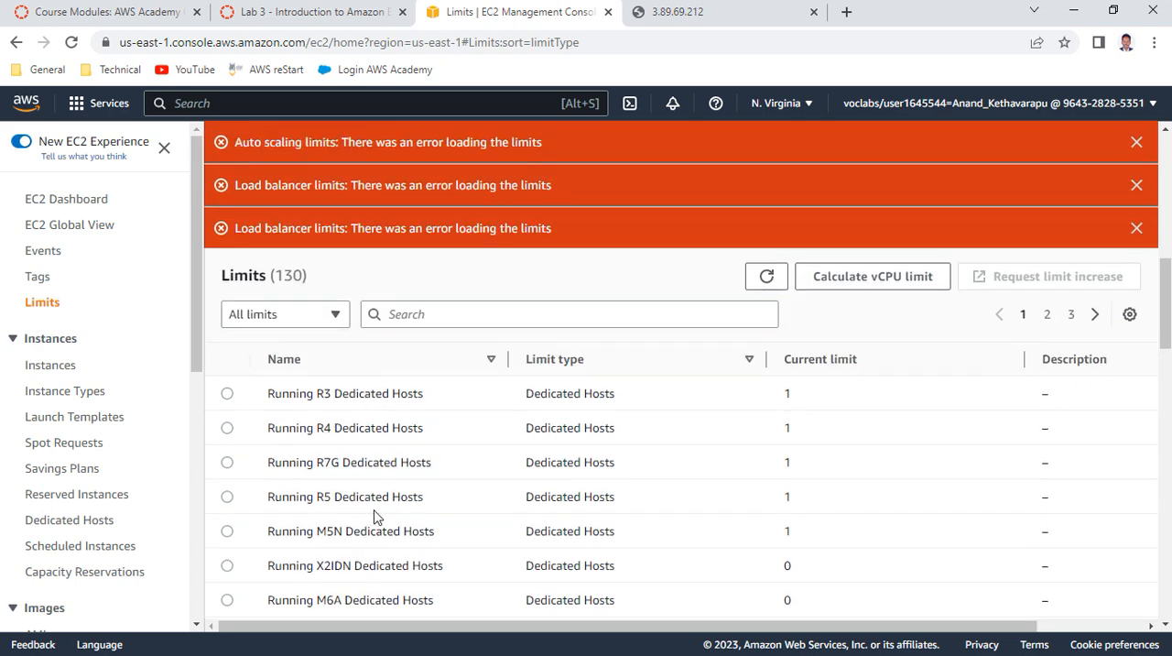
pyautogui.scroll(-5, 373, 517)
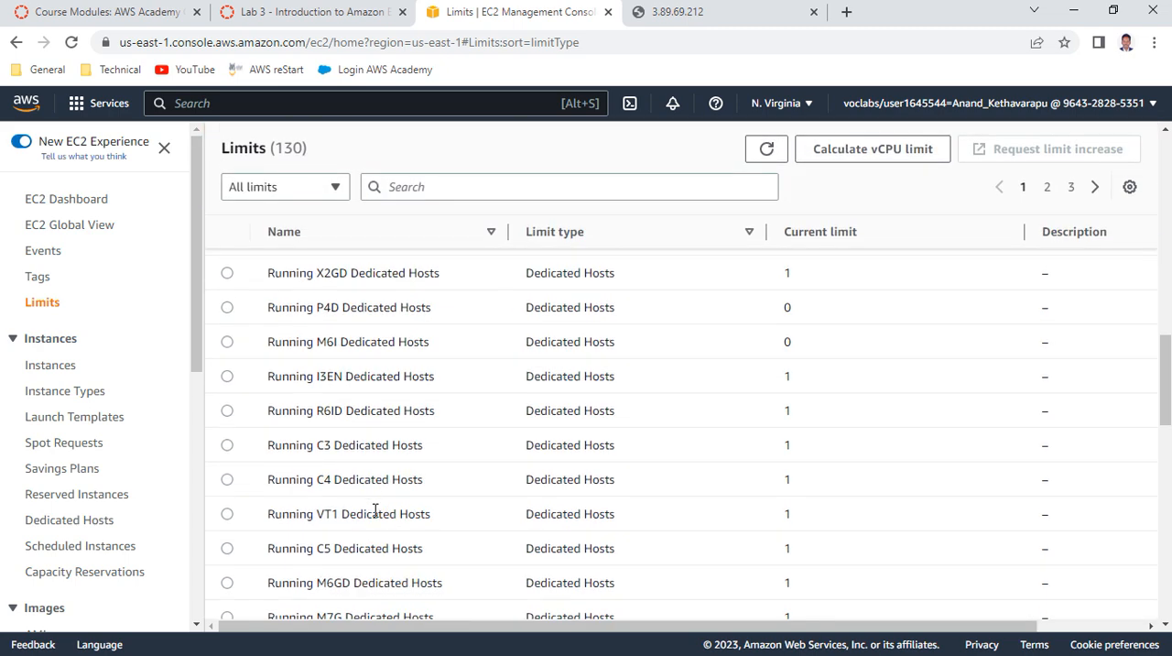
# Browse the Dedicated Hosts entries and their current limits on the first page of the limits list
pyautogui.scroll(-9, 374, 510)
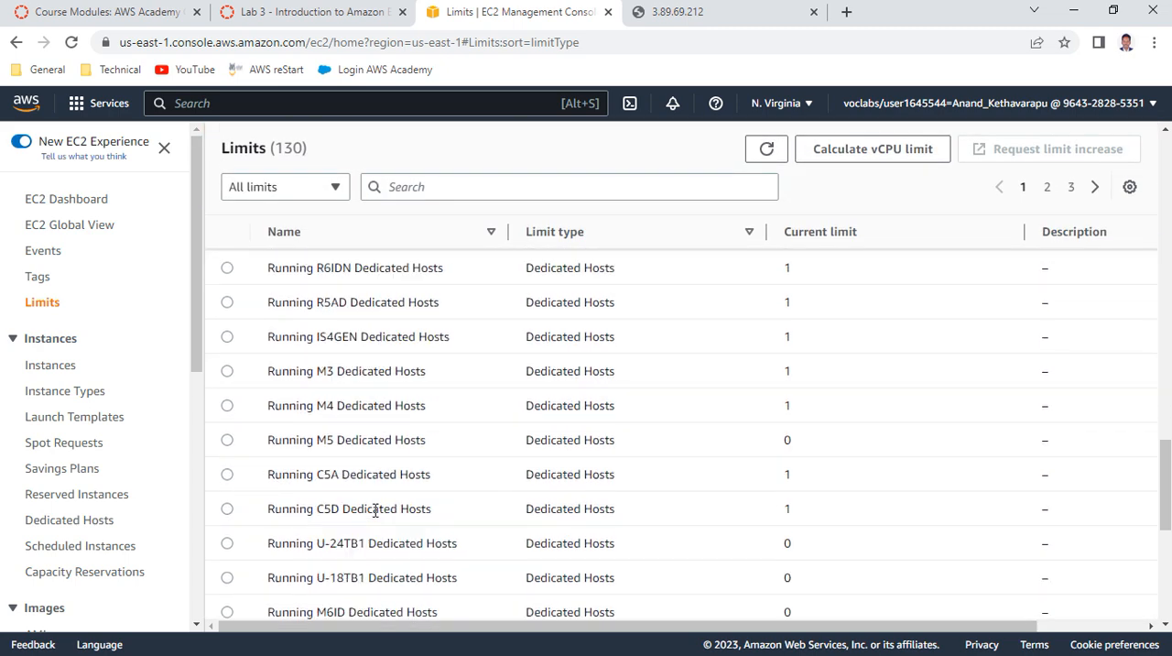
pyautogui.scroll(-3, 374, 510)
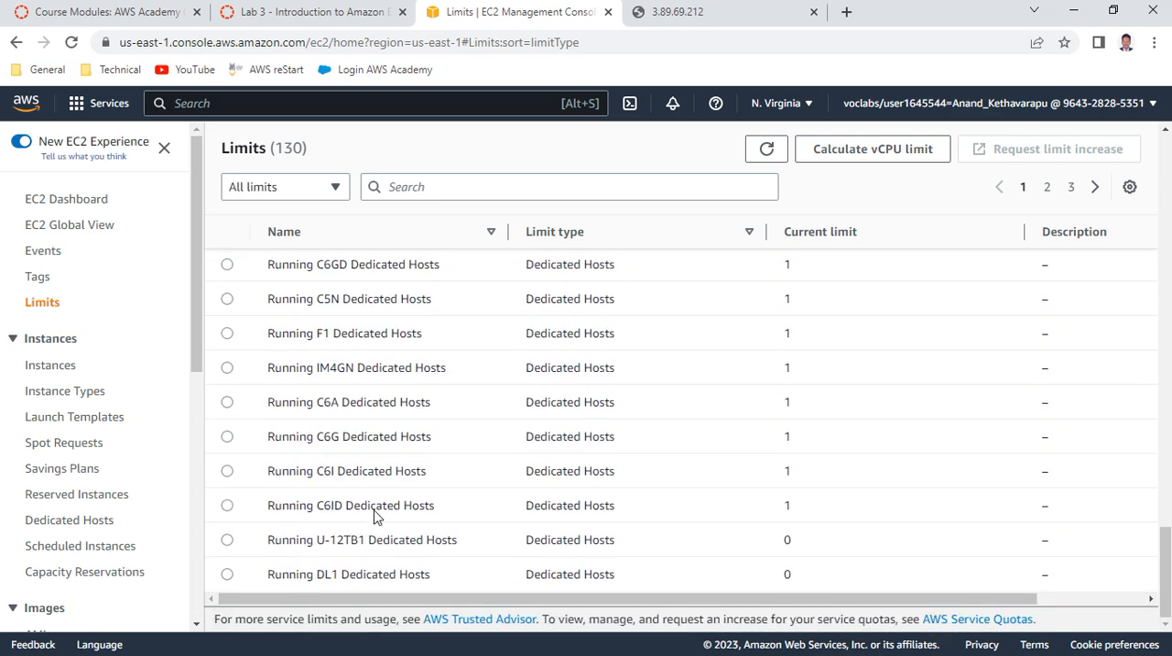
pyautogui.scroll(4, 374, 512)
pyautogui.scroll(6, 374, 517)
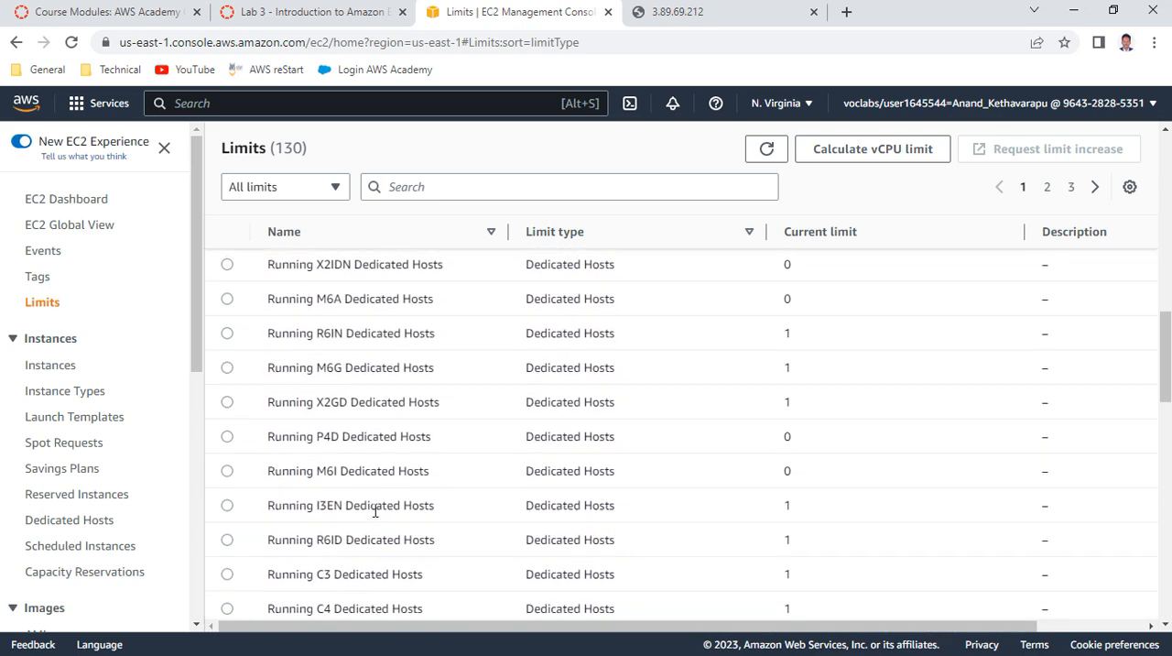
pyautogui.scroll(2, 375, 510)
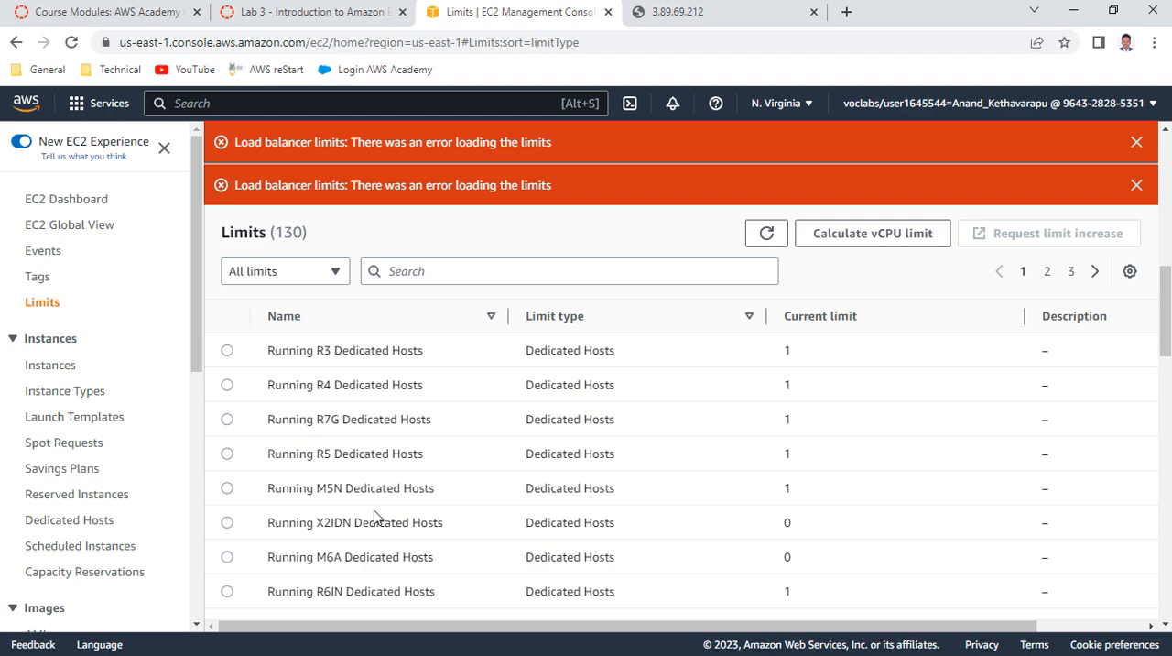
pyautogui.scroll(-5, 374, 516)
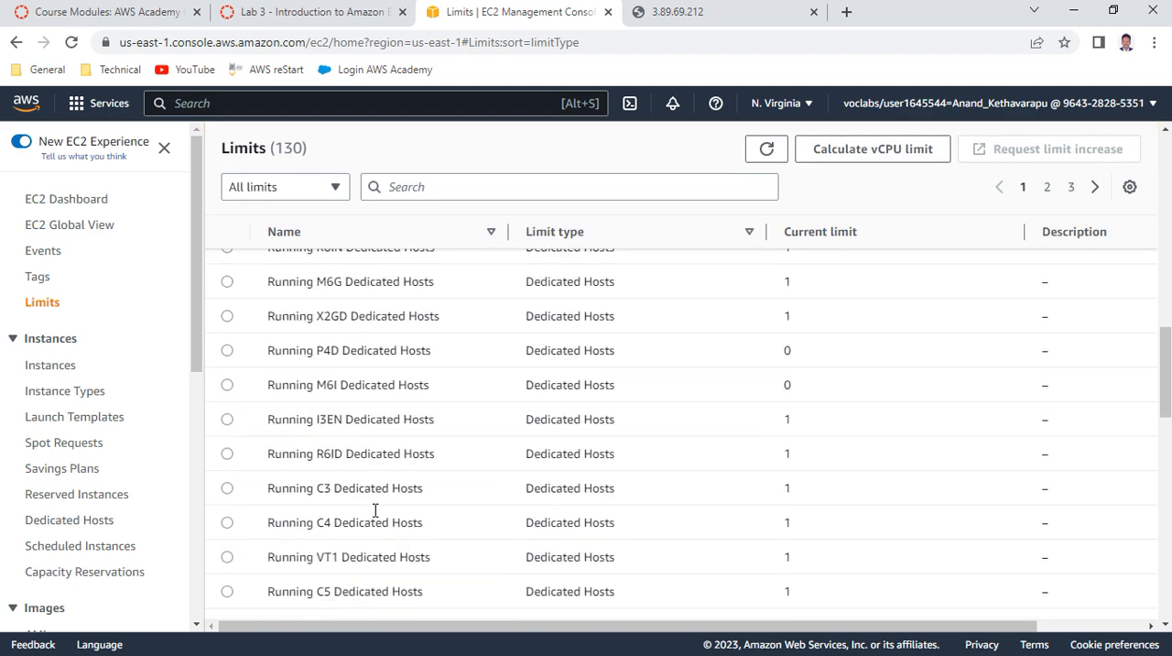
pyautogui.scroll(-1, 376, 513)
pyautogui.scroll(-2, 374, 510)
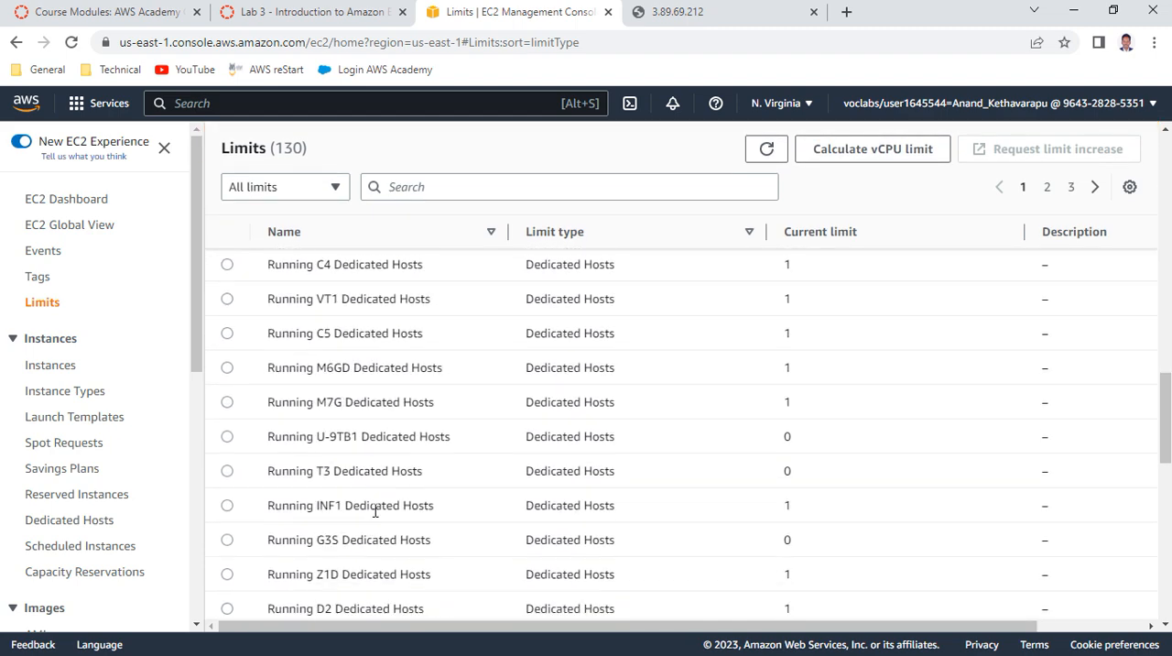
pyautogui.scroll(-3, 374, 510)
pyautogui.scroll(9, 374, 510)
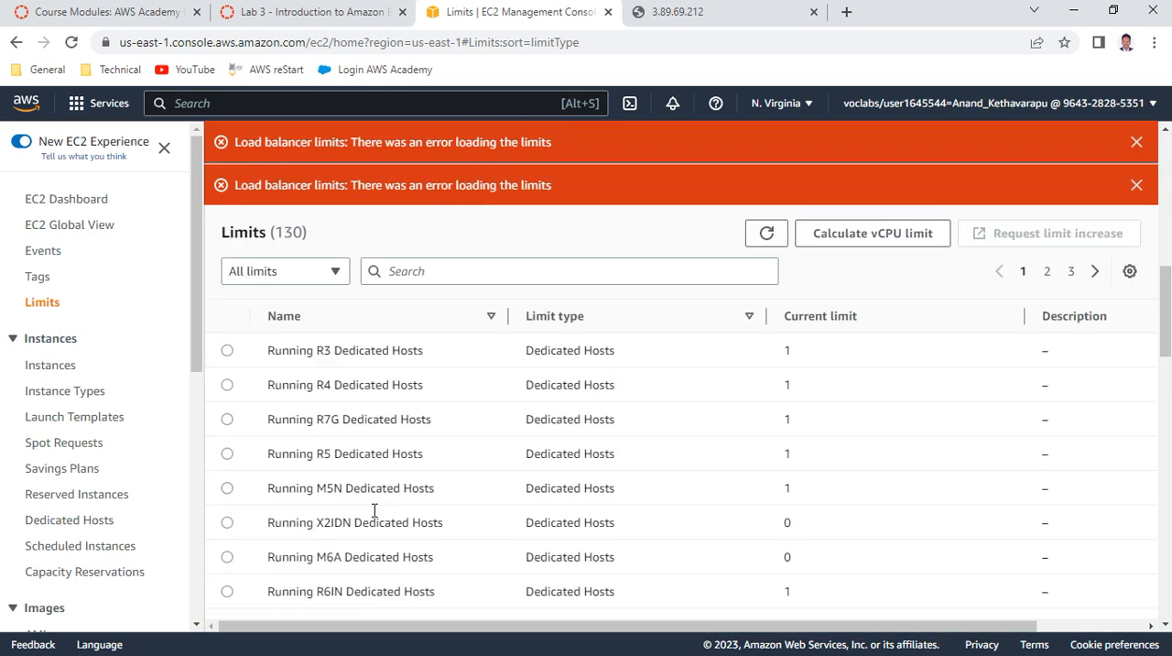
# Sort the EC2 limits list by name in ascending order and look through the sorted entries
pyautogui.click(672, 320)
pyautogui.click(380, 316)
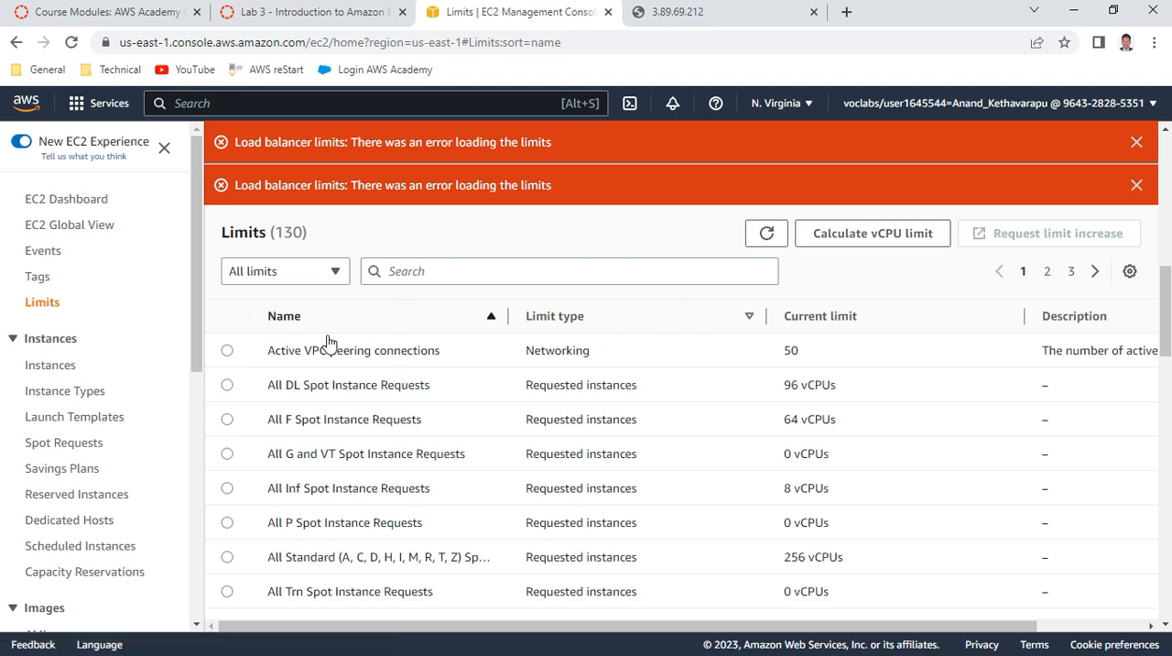
pyautogui.scroll(-3, 425, 460)
pyautogui.scroll(-5, 425, 460)
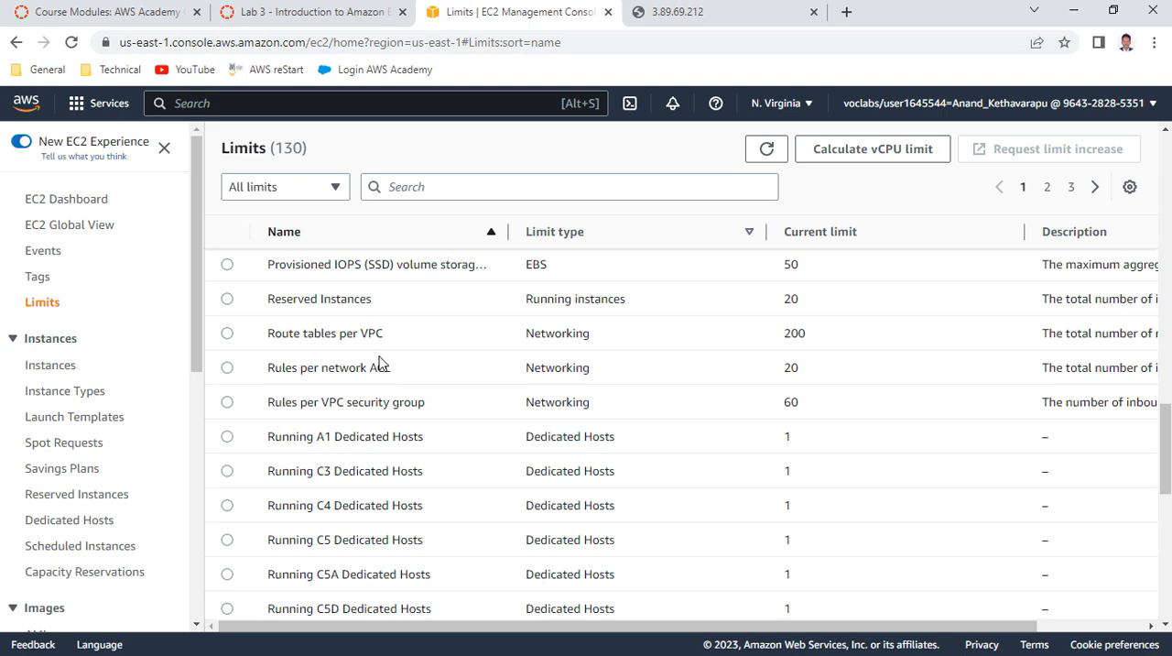
pyautogui.scroll(1, 380, 362)
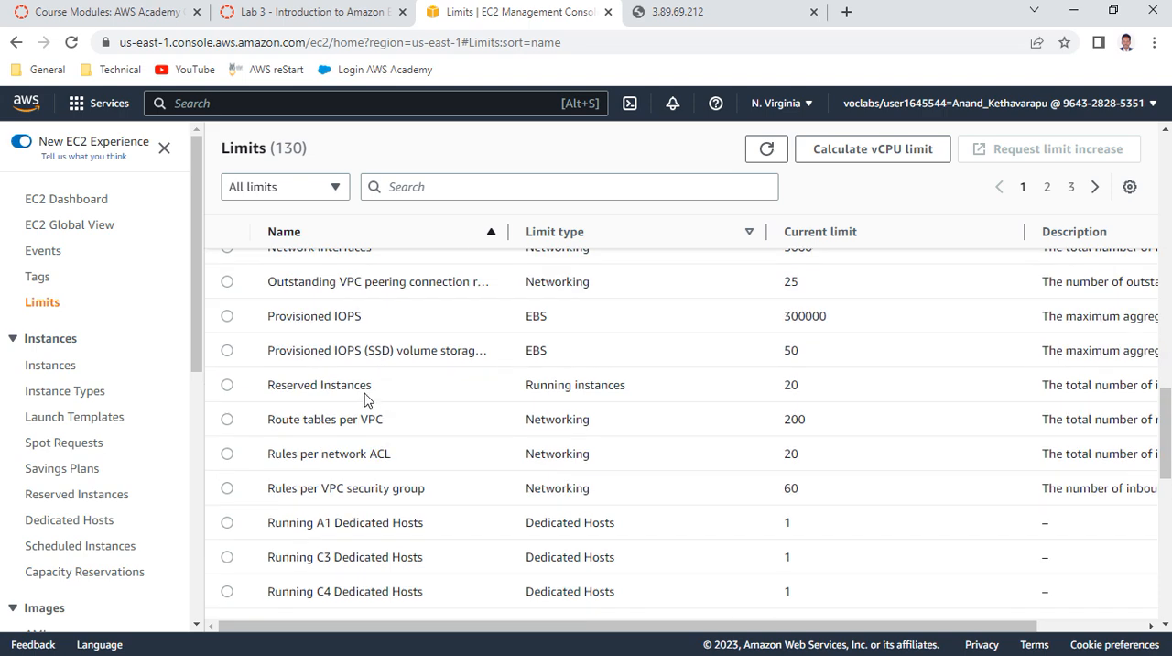
pyautogui.scroll(-4, 370, 384)
pyautogui.scroll(-5, 365, 398)
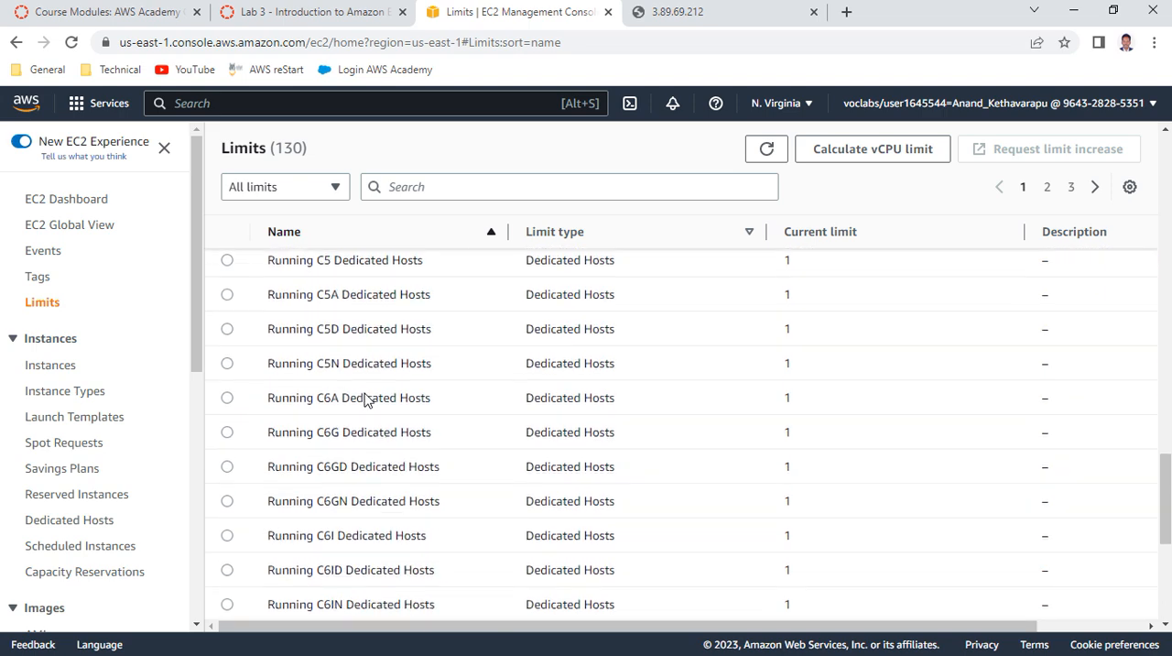
# Examine the networking, EBS, Reserved Instances and Dedicated Hosts entries in the name-sorted limits list
pyautogui.scroll(9, 364, 399)
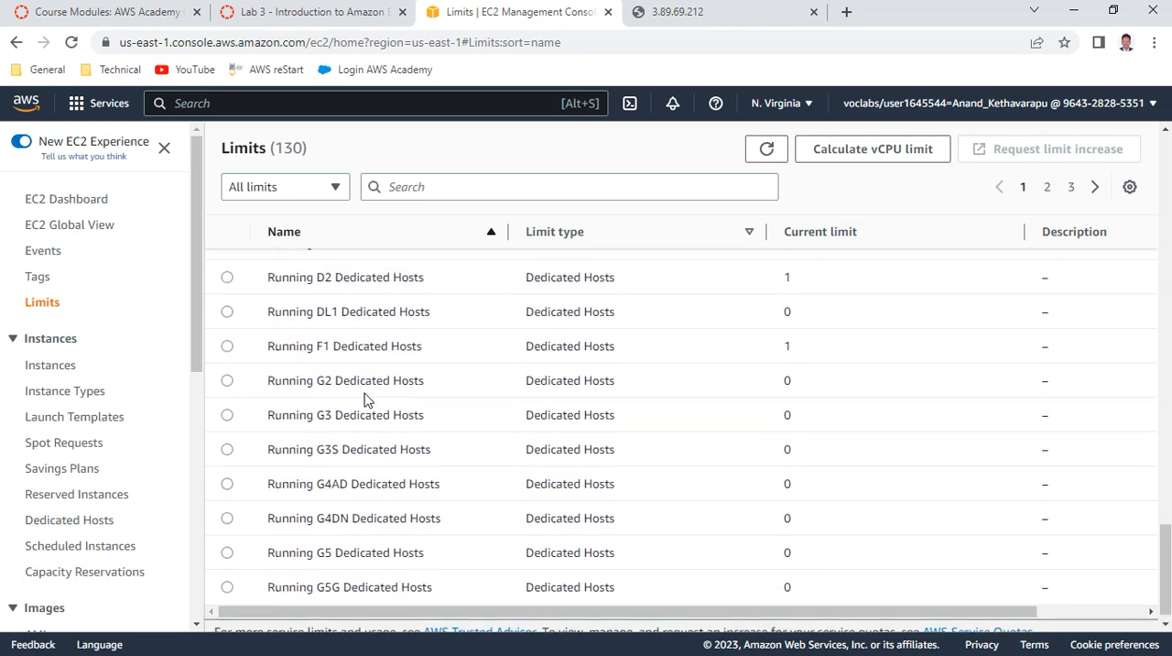
pyautogui.scroll(2, 365, 400)
pyautogui.scroll(-6, 364, 400)
pyautogui.scroll(6, 364, 399)
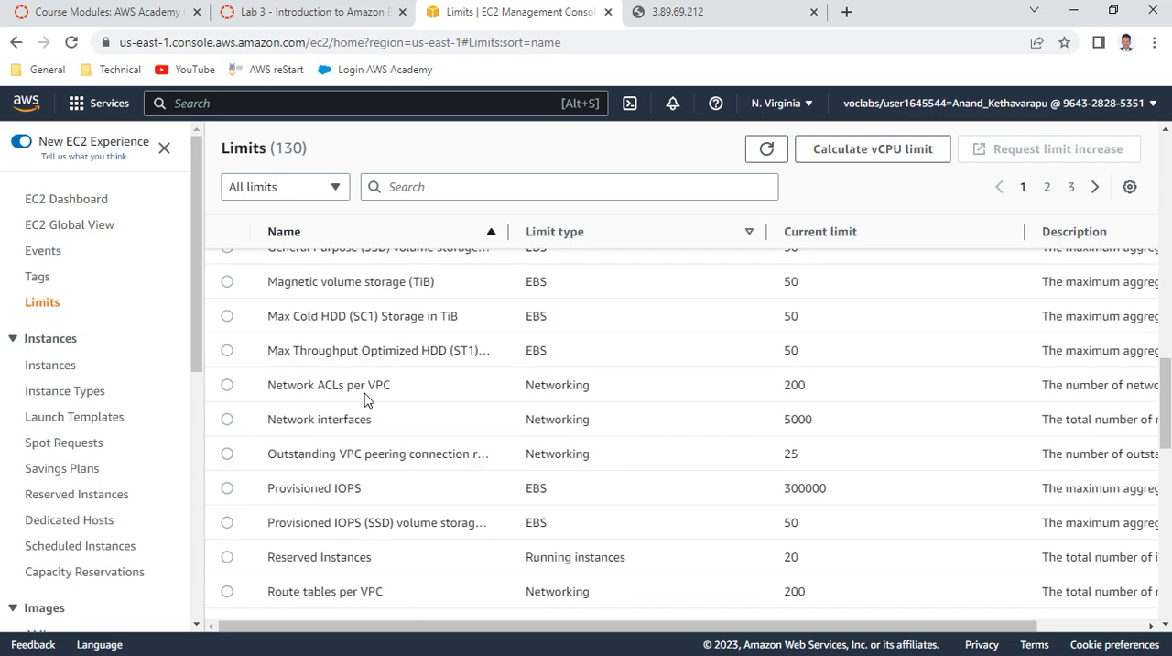
pyautogui.scroll(-6, 366, 398)
pyautogui.scroll(-3, 365, 398)
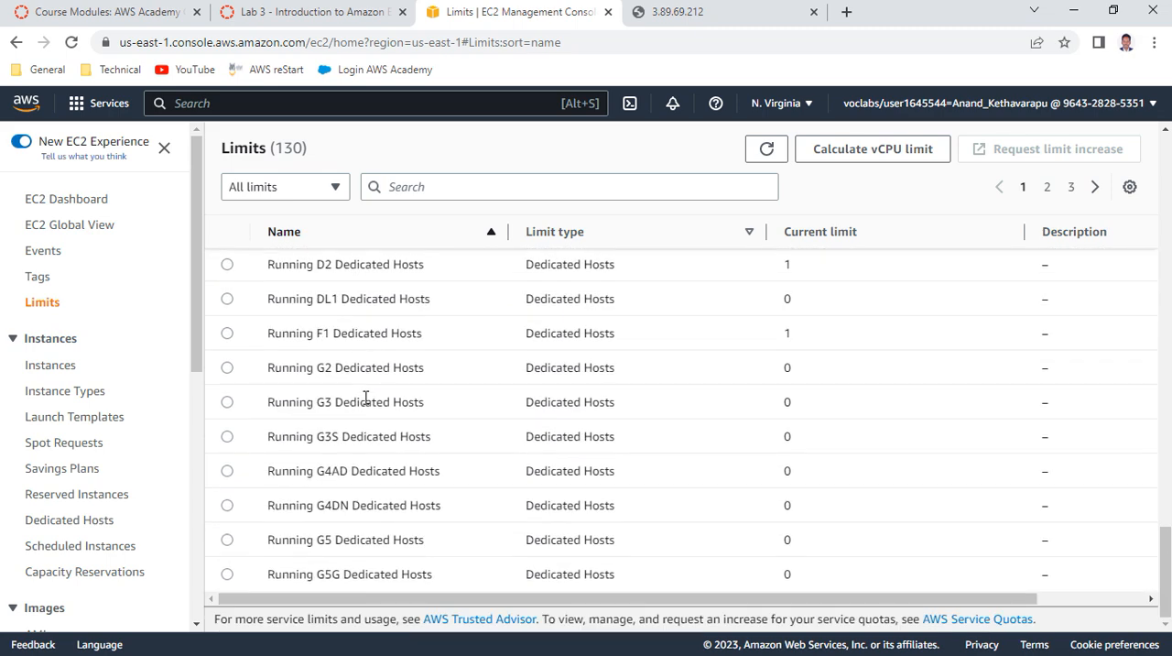
pyautogui.scroll(3, 365, 398)
pyautogui.scroll(2, 365, 397)
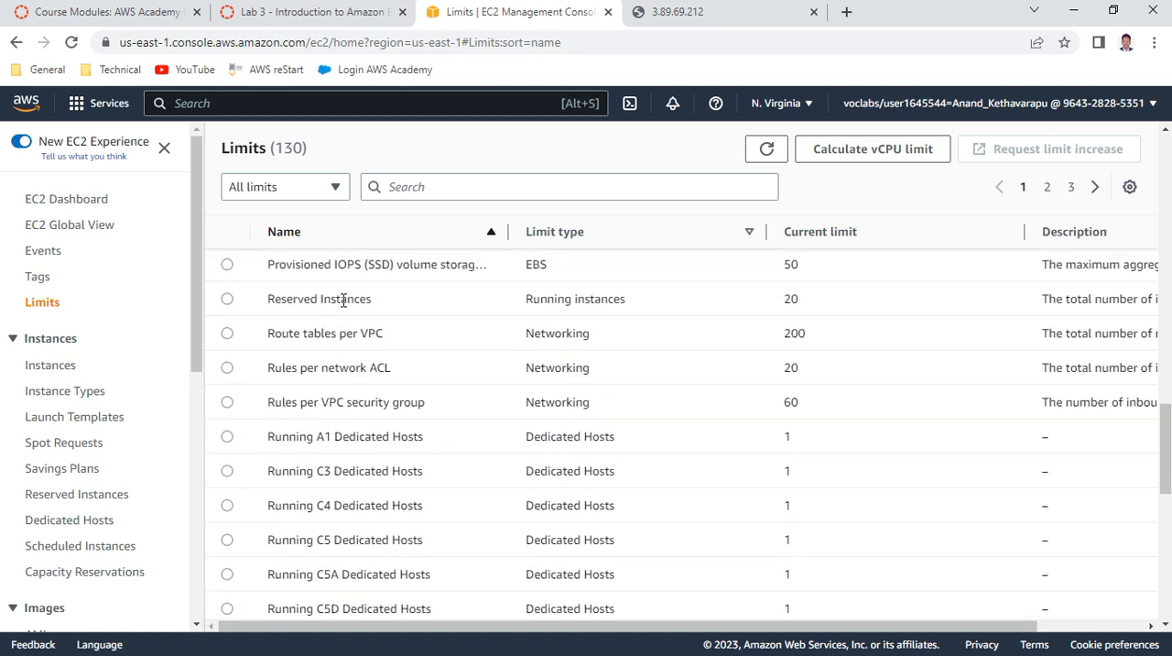
pyautogui.scroll(3, 367, 359)
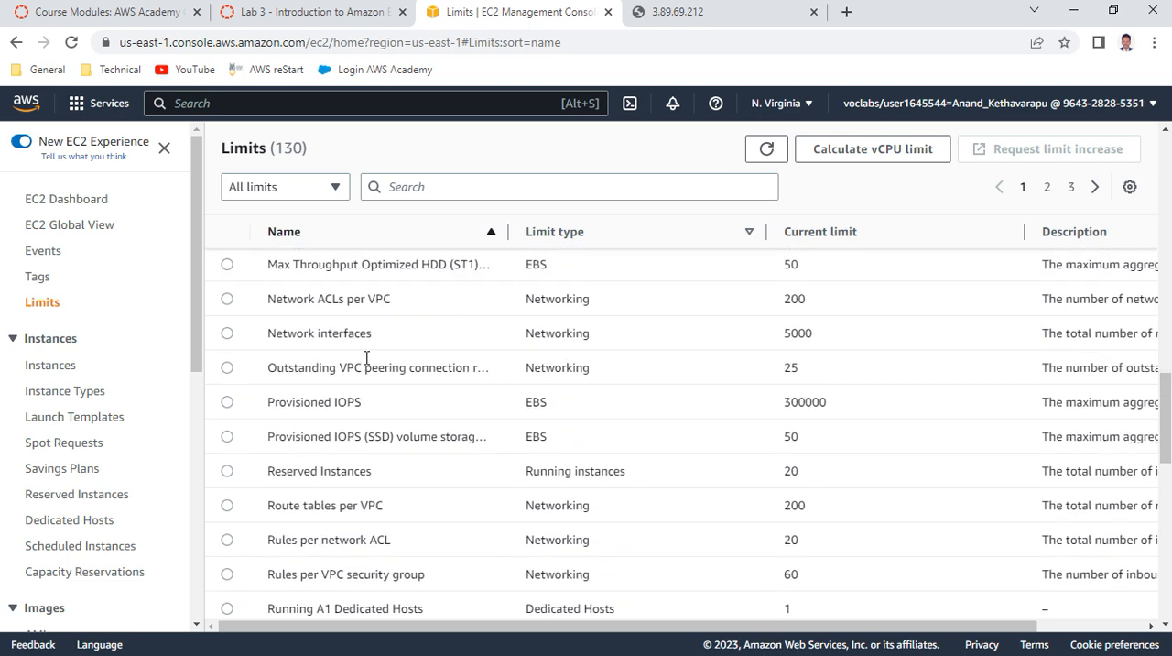
pyautogui.scroll(-3, 366, 359)
pyautogui.scroll(-1, 366, 366)
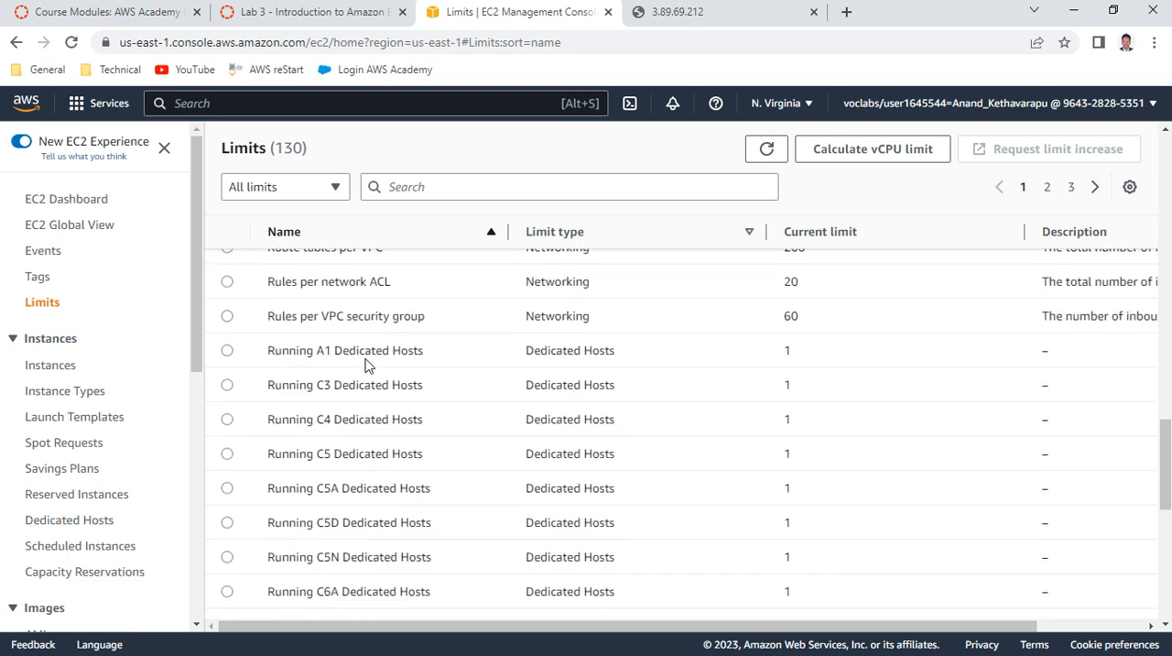
# Recheck item 53 of the lab instructions and filter the EC2 limits list to Running instances
pyautogui.click(295, 16)
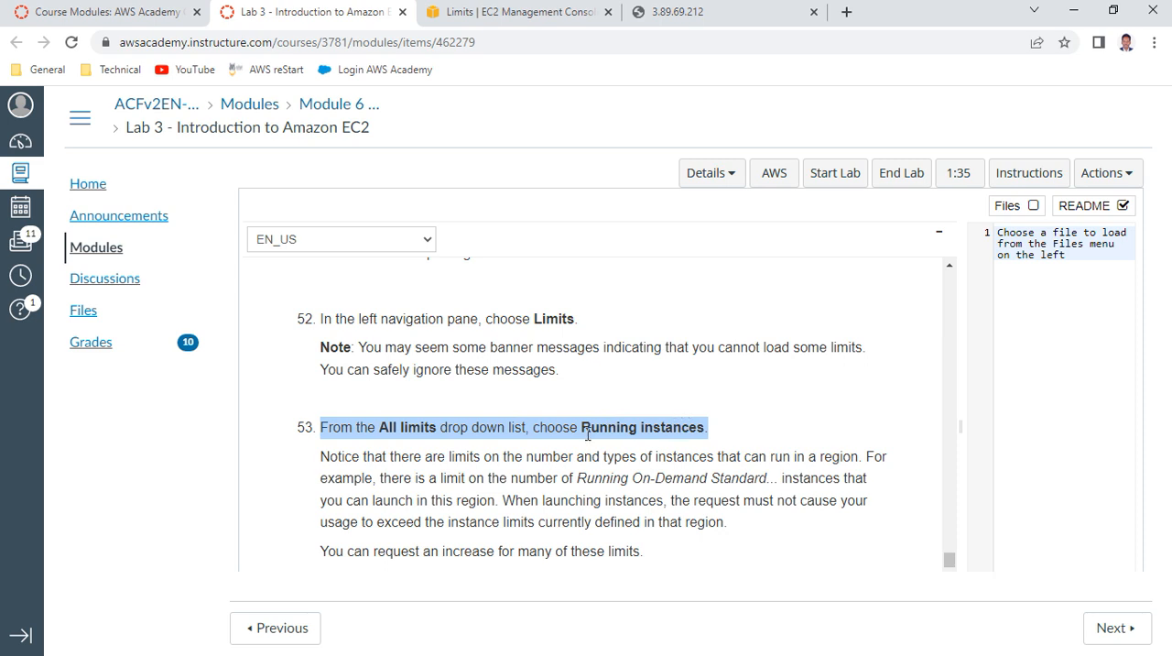
pyautogui.click(524, 16)
pyautogui.scroll(5, 479, 371)
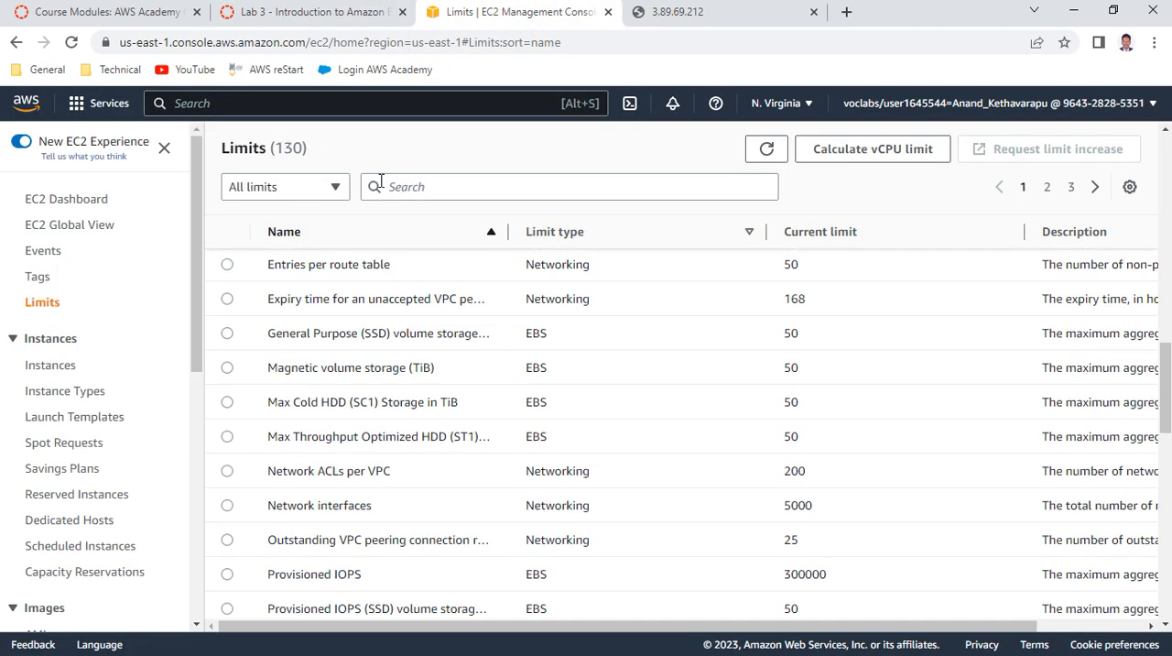
pyautogui.click(337, 188)
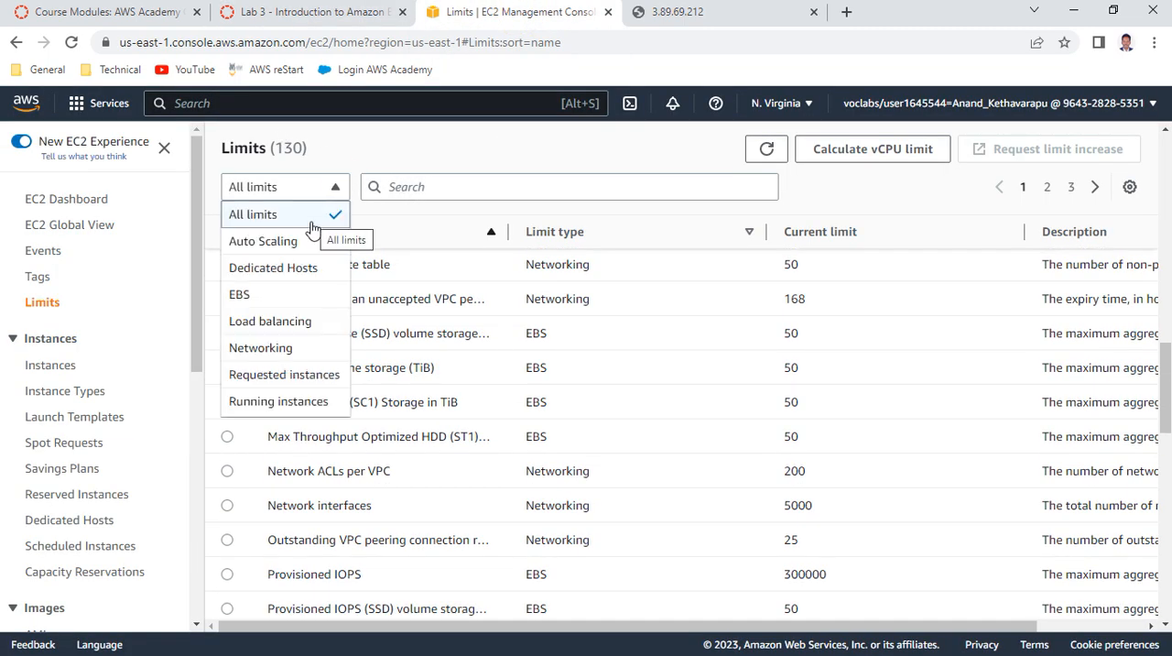
pyautogui.click(307, 402)
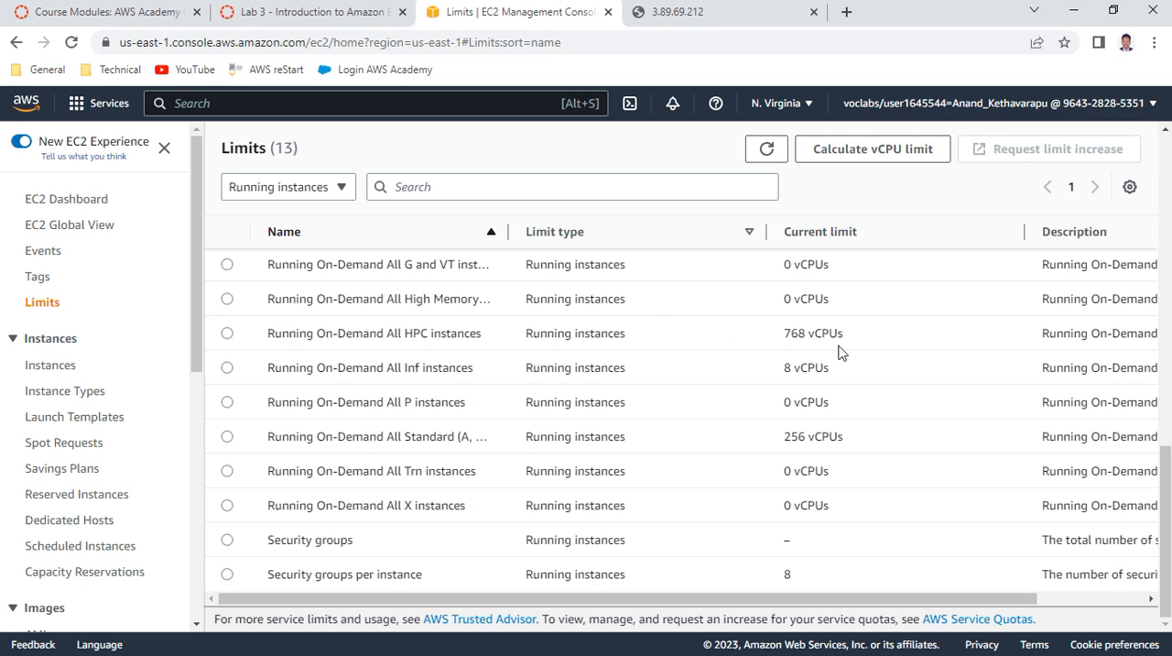
pyautogui.scroll(-4, 517, 358)
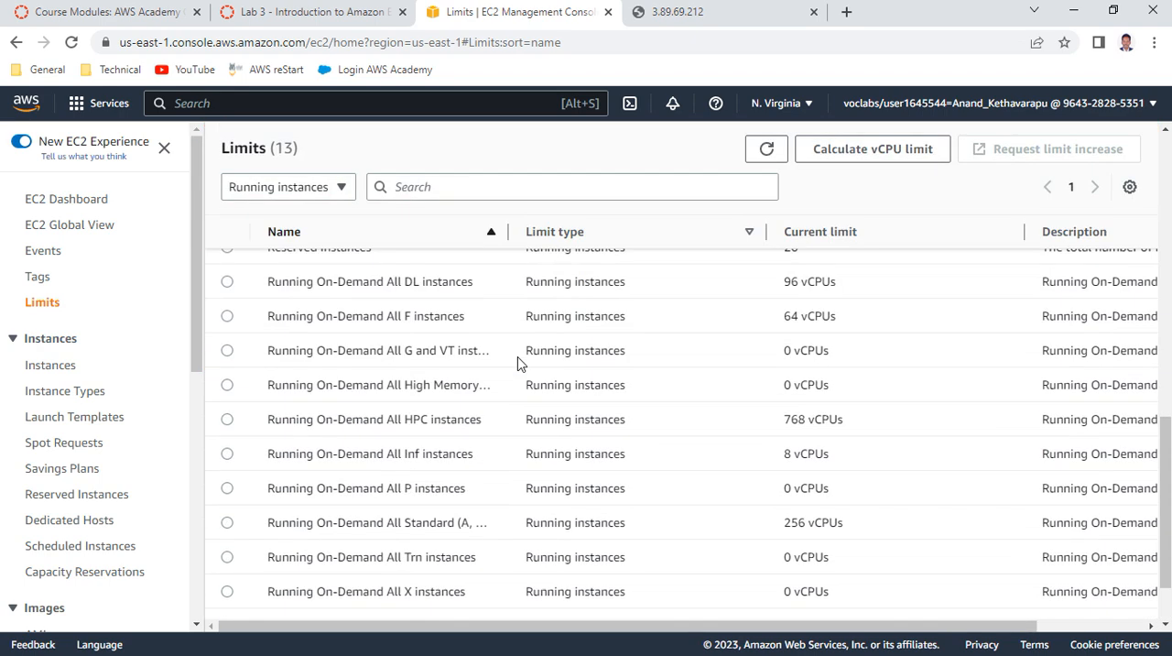
# Read the lab's note on Running On-Demand Standard instance limits and review the current limits for running instances in the EC2 console
pyautogui.click(309, 14)
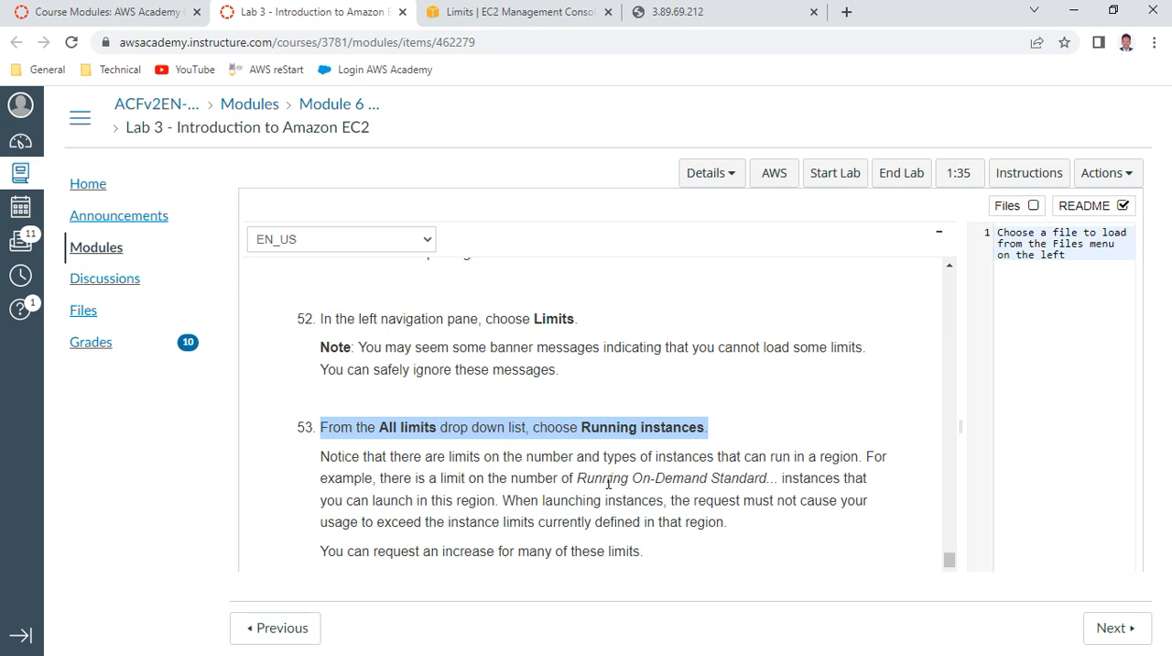
pyautogui.moveTo(578, 474); pyautogui.dragTo(765, 521)
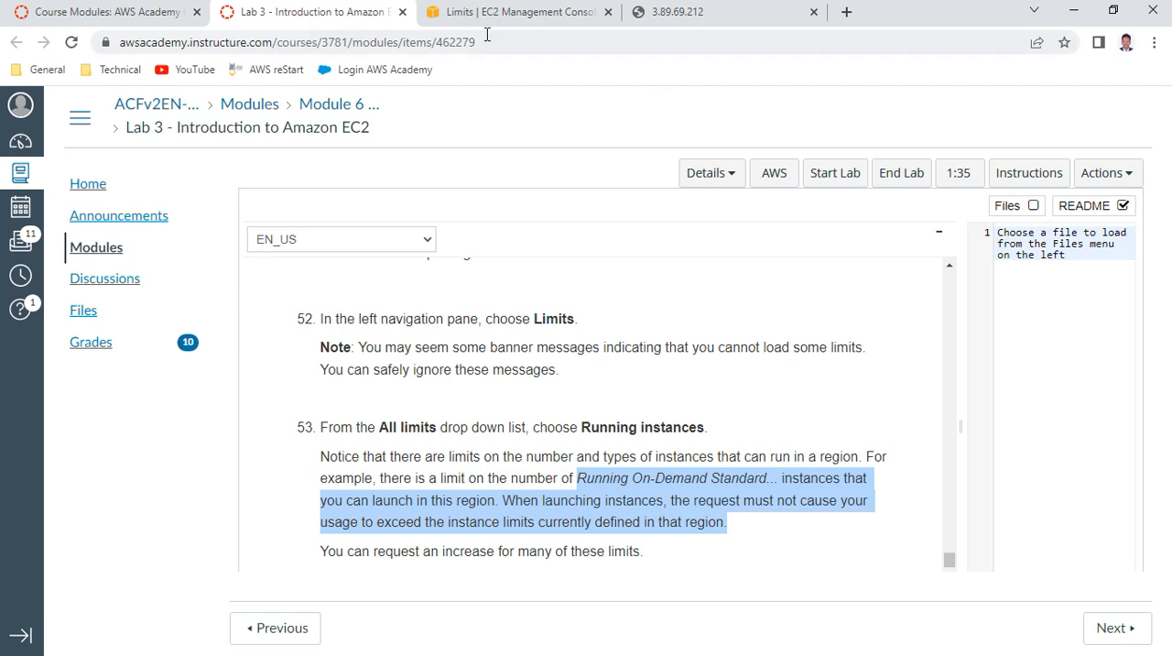
pyautogui.click(508, 12)
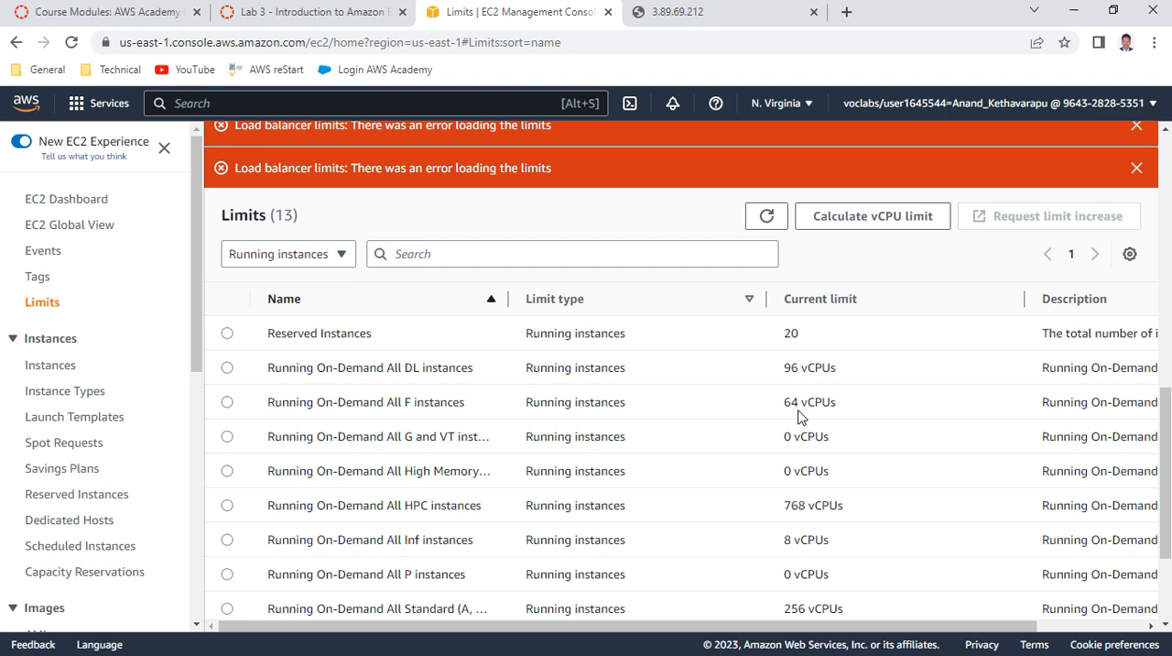
pyautogui.scroll(-2, 820, 443)
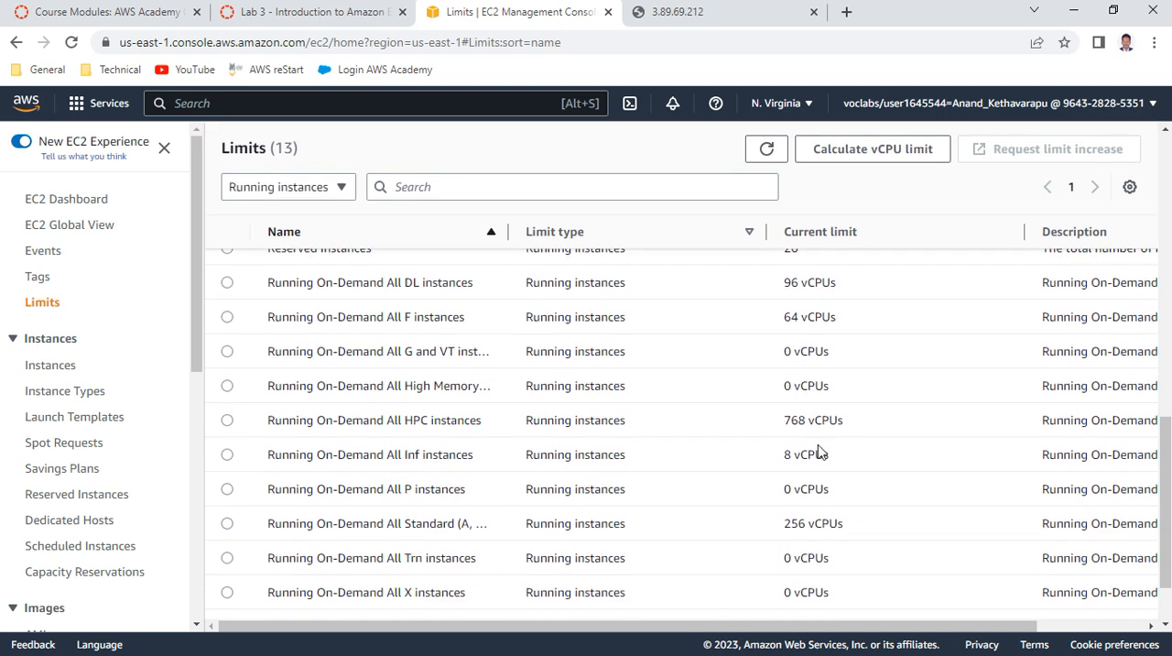
pyautogui.scroll(-2, 660, 466)
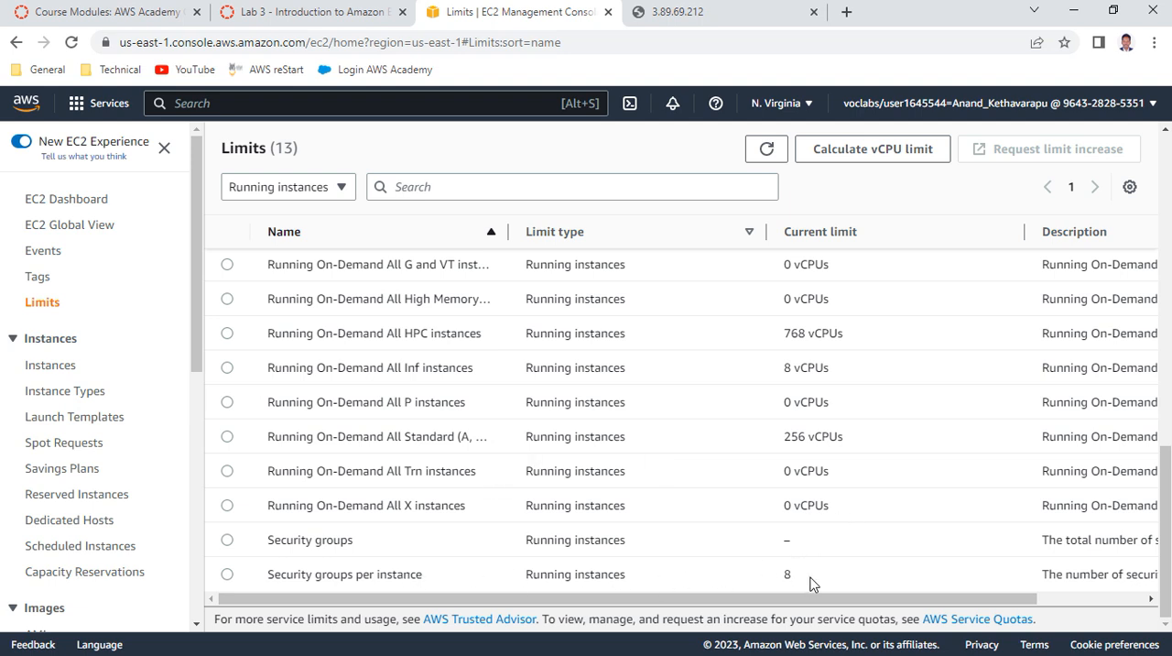
# Return to the lab instructions and read Task 6: Test Termination Protection, including items 54 to 56
pyautogui.click(316, 13)
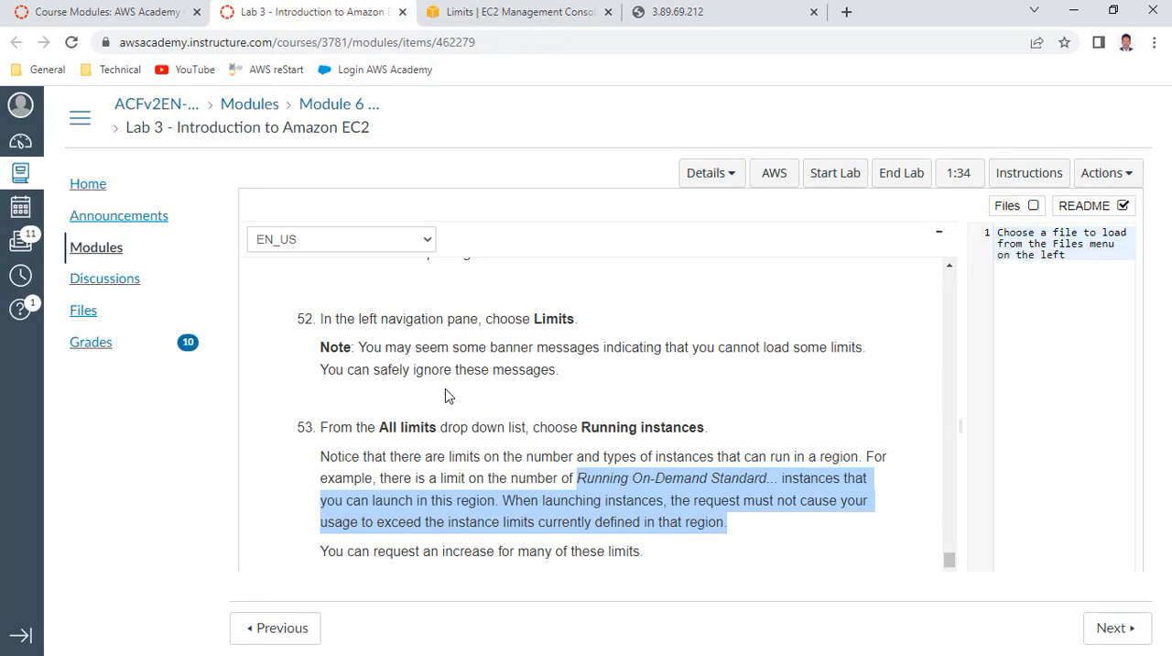
pyautogui.scroll(-2, 446, 394)
pyautogui.scroll(-1, 446, 395)
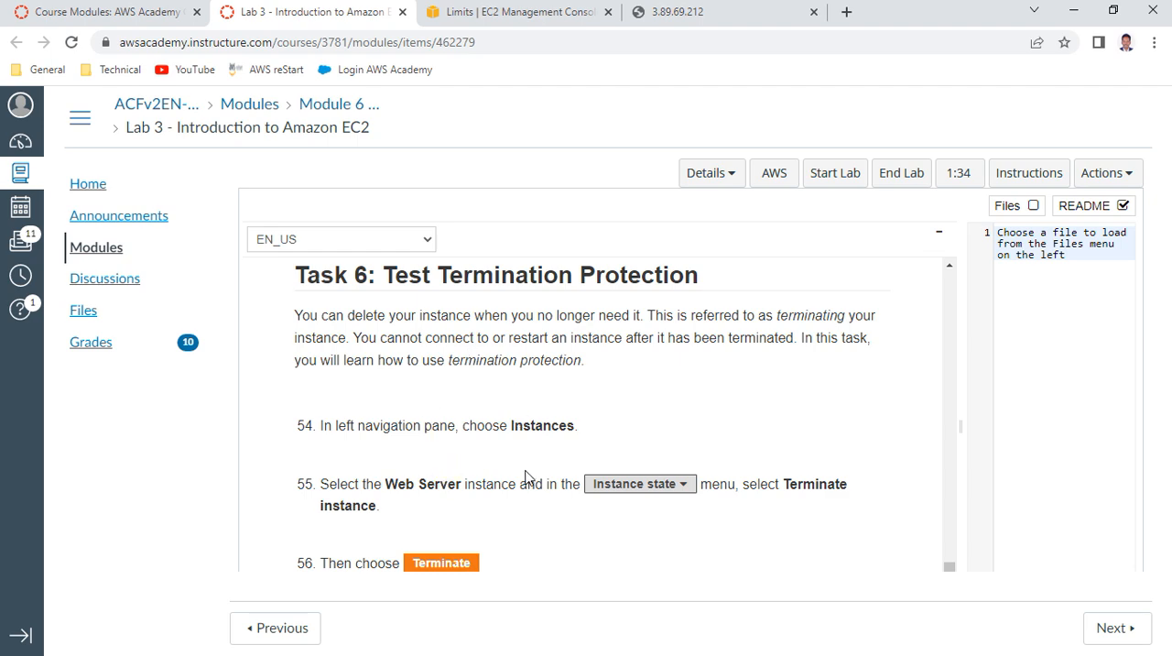
pyautogui.scroll(-2, 529, 478)
# Open the instances list in the EC2 console, select the Web Server instance and try to terminate it
pyautogui.click(550, 9)
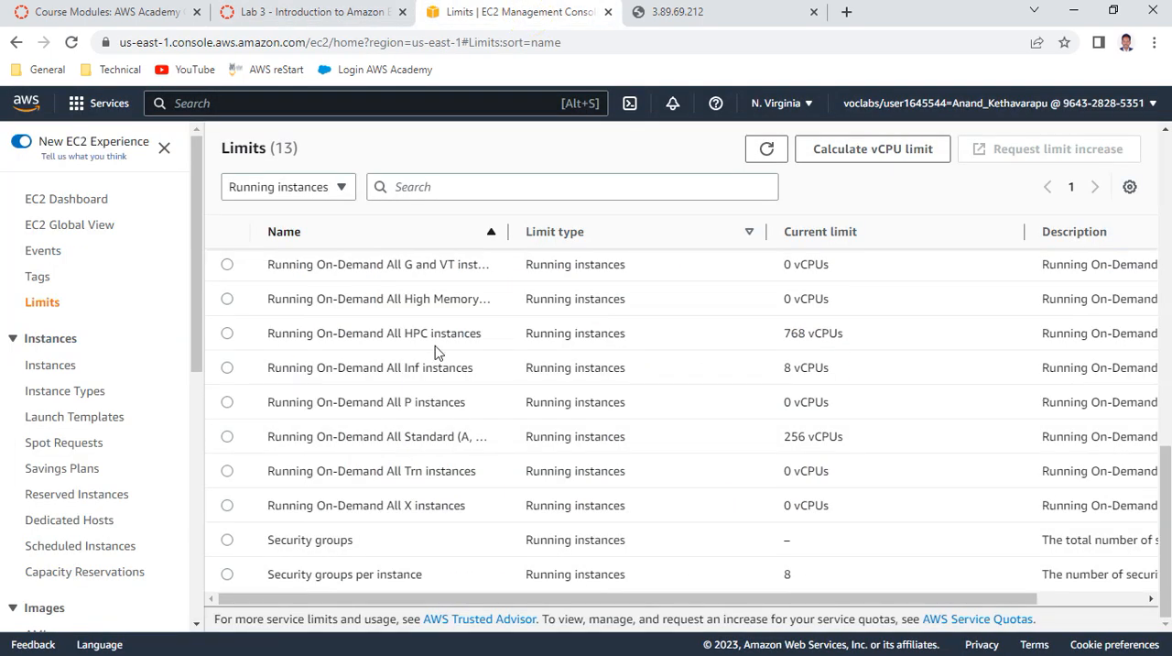
pyautogui.click(50, 366)
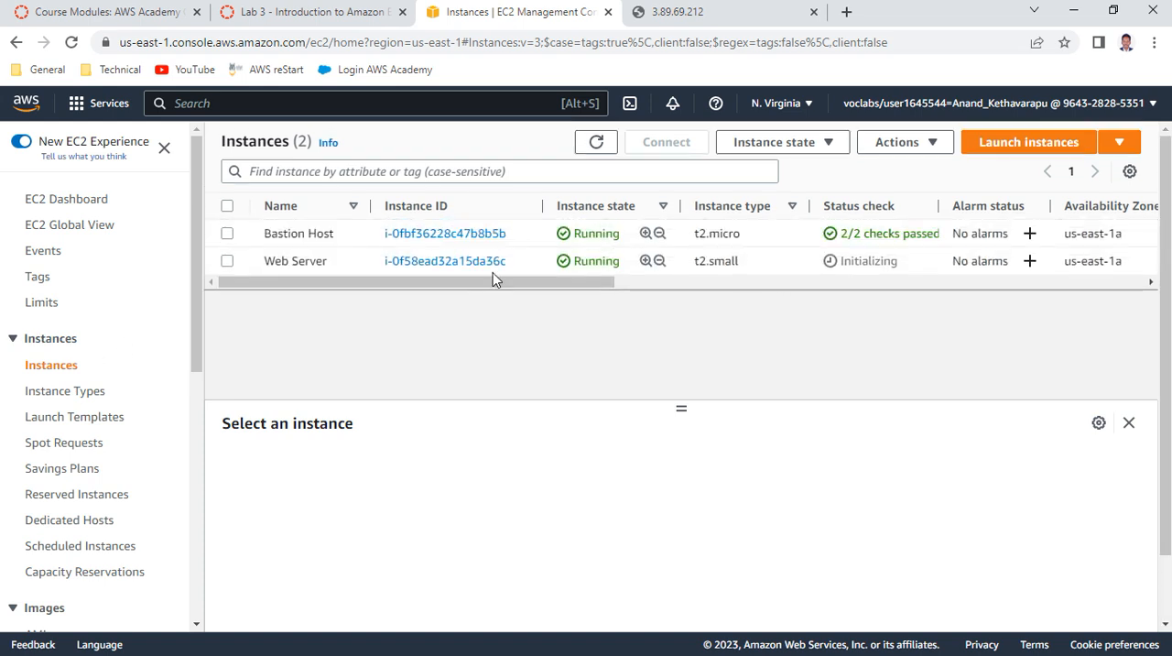
pyautogui.click(227, 263)
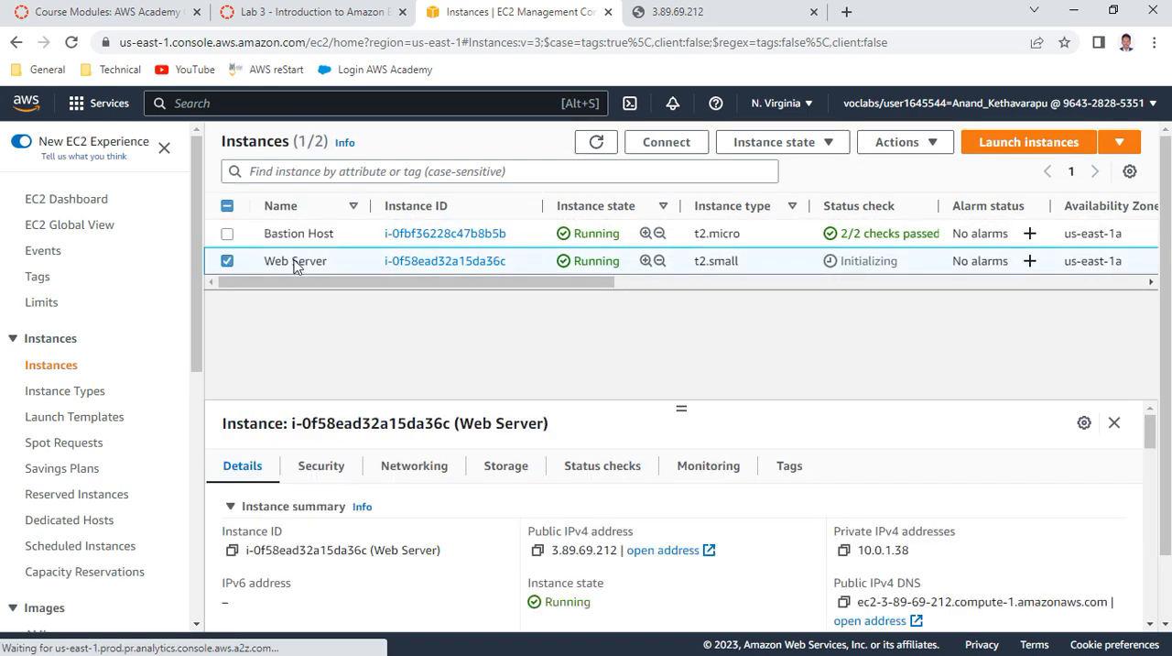
pyautogui.click(759, 149)
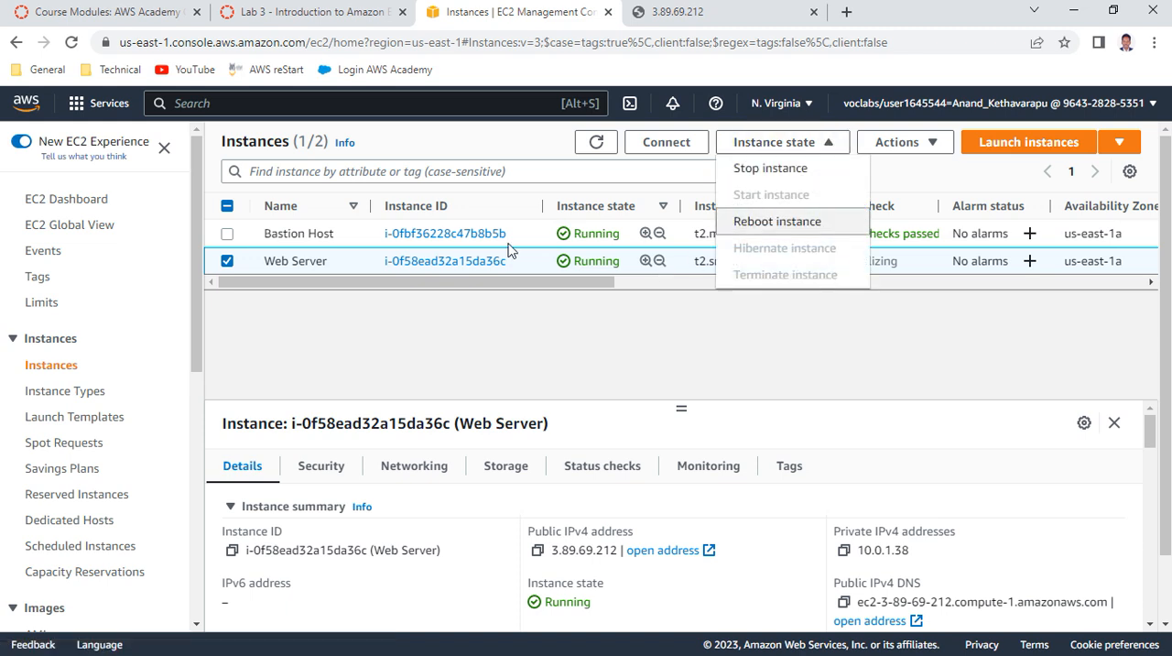
pyautogui.moveTo(776, 288)
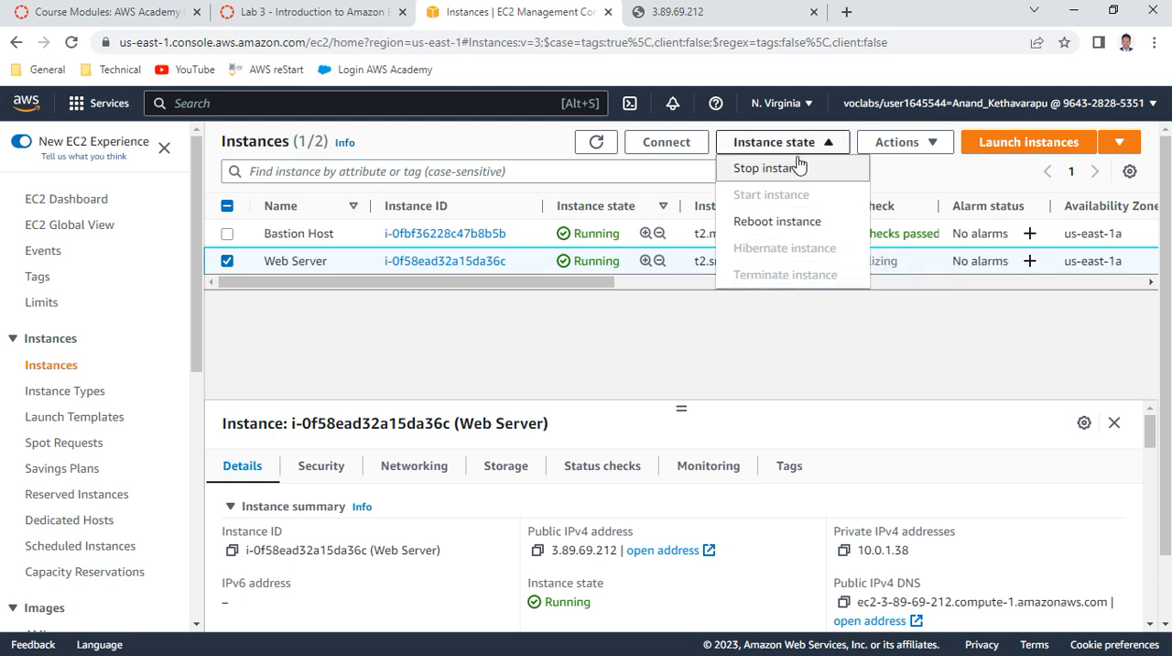
pyautogui.click(763, 275)
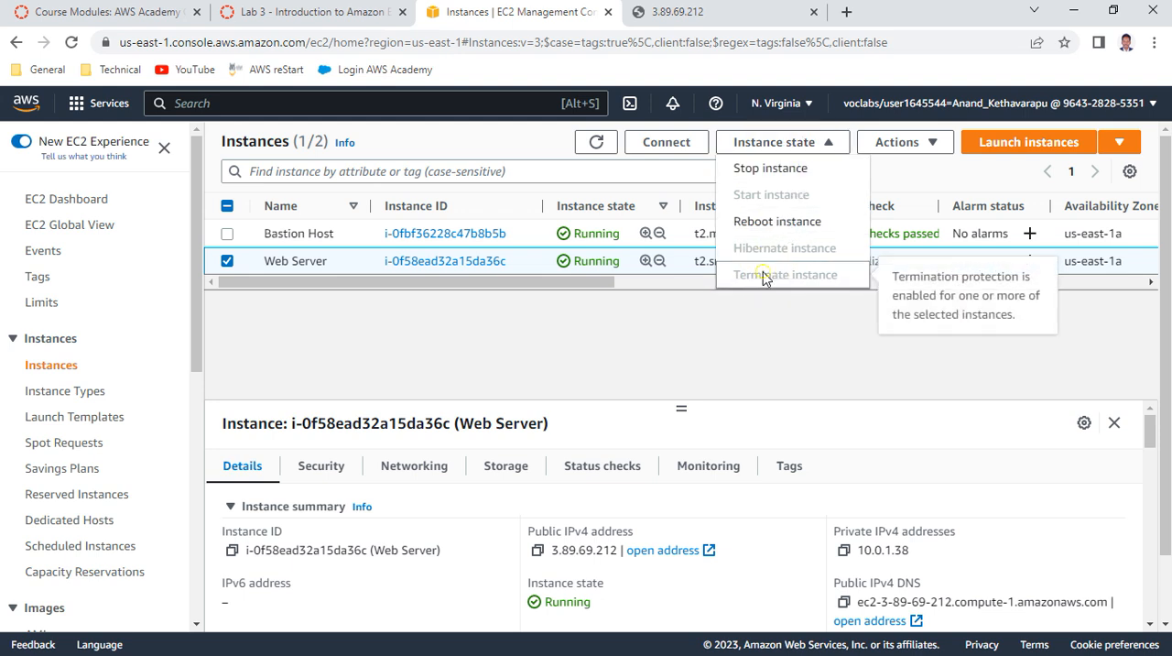
# Return to the lab instructions and read items 54 to 58 on the termination failure message and changing termination protection
pyautogui.click(582, 328)
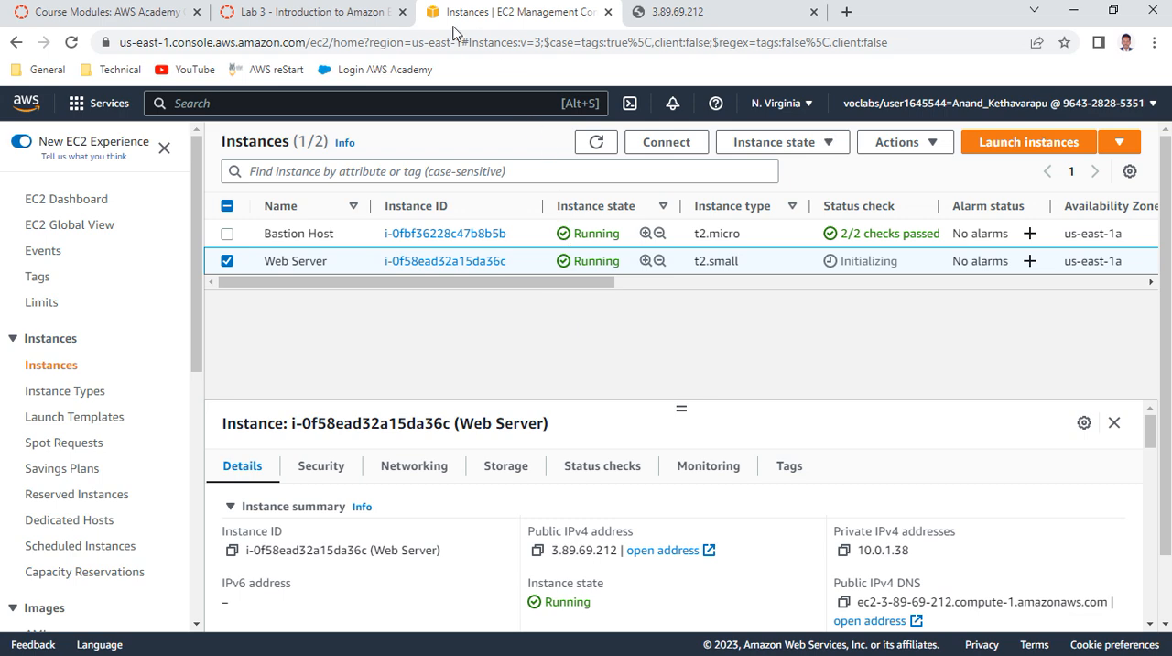
pyautogui.click(360, 17)
pyautogui.scroll(-1, 477, 308)
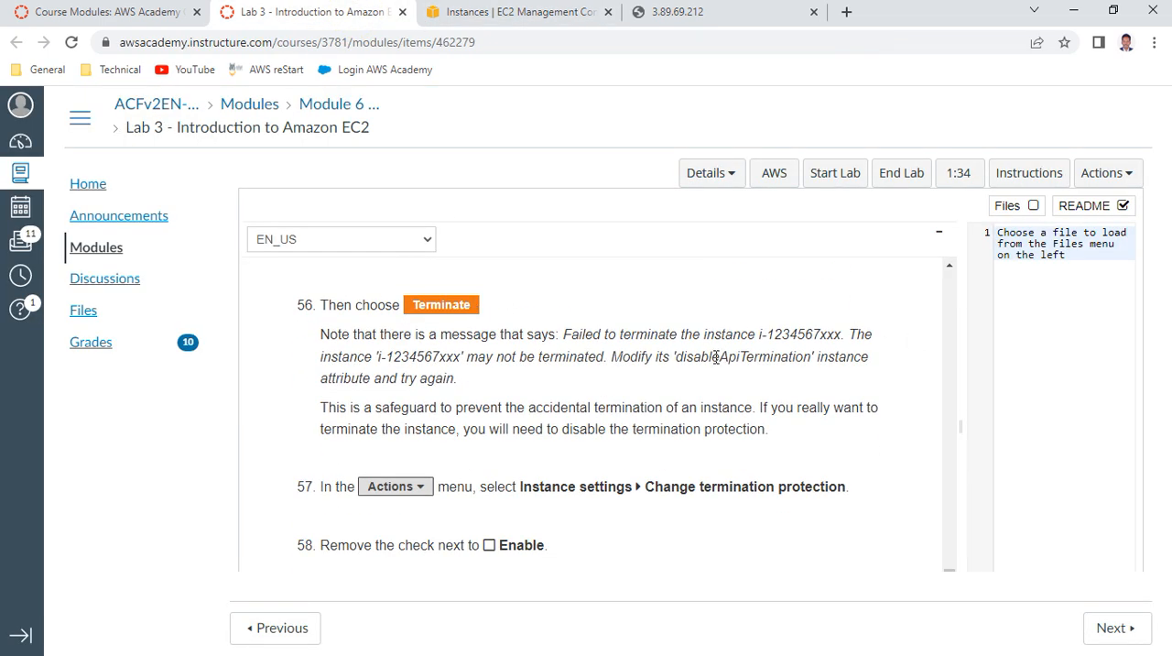
pyautogui.scroll(2, 717, 356)
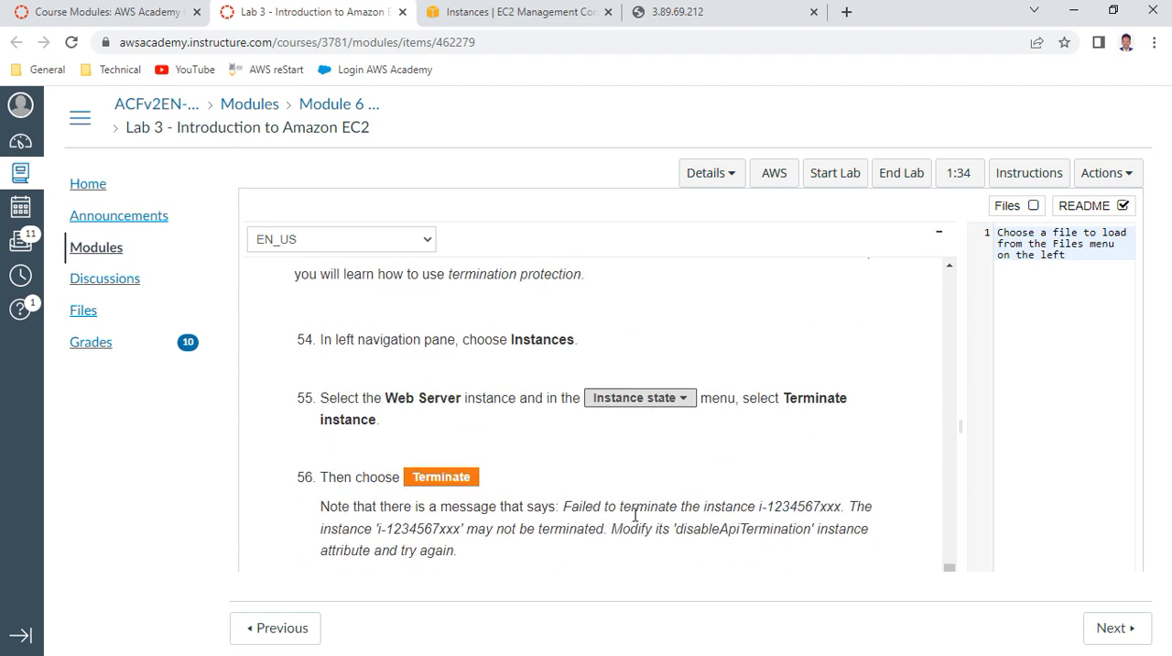
# Refresh the instances list in the EC2 console, reselect the Web Server instance and recheck its terminate option
pyautogui.click(510, 12)
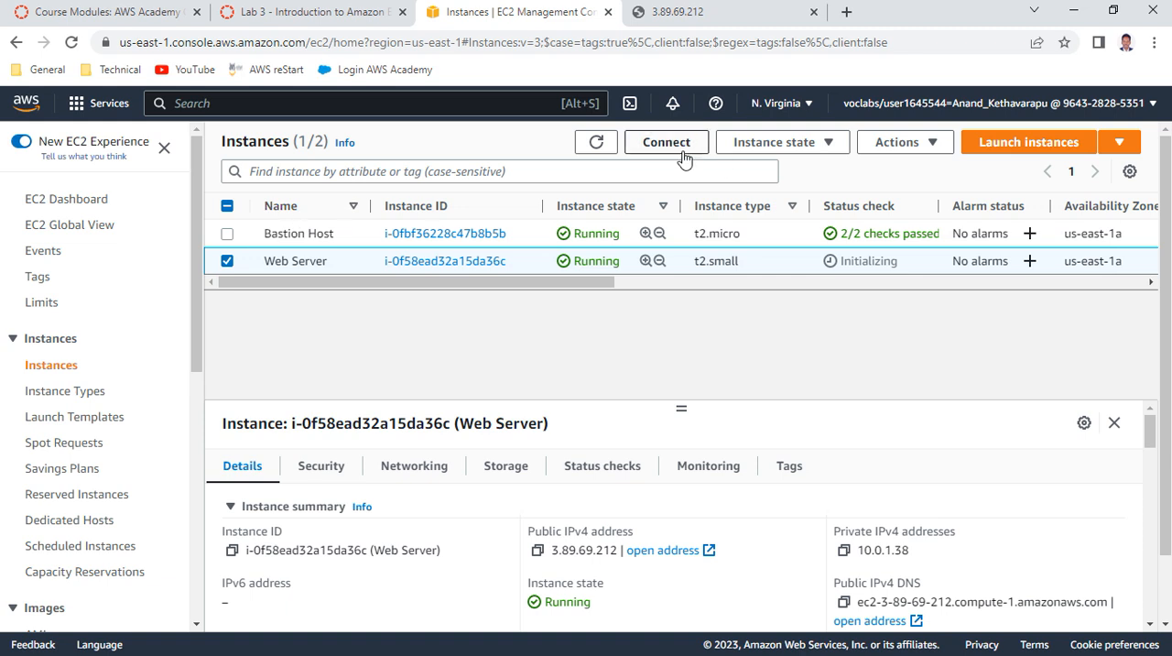
pyautogui.click(598, 144)
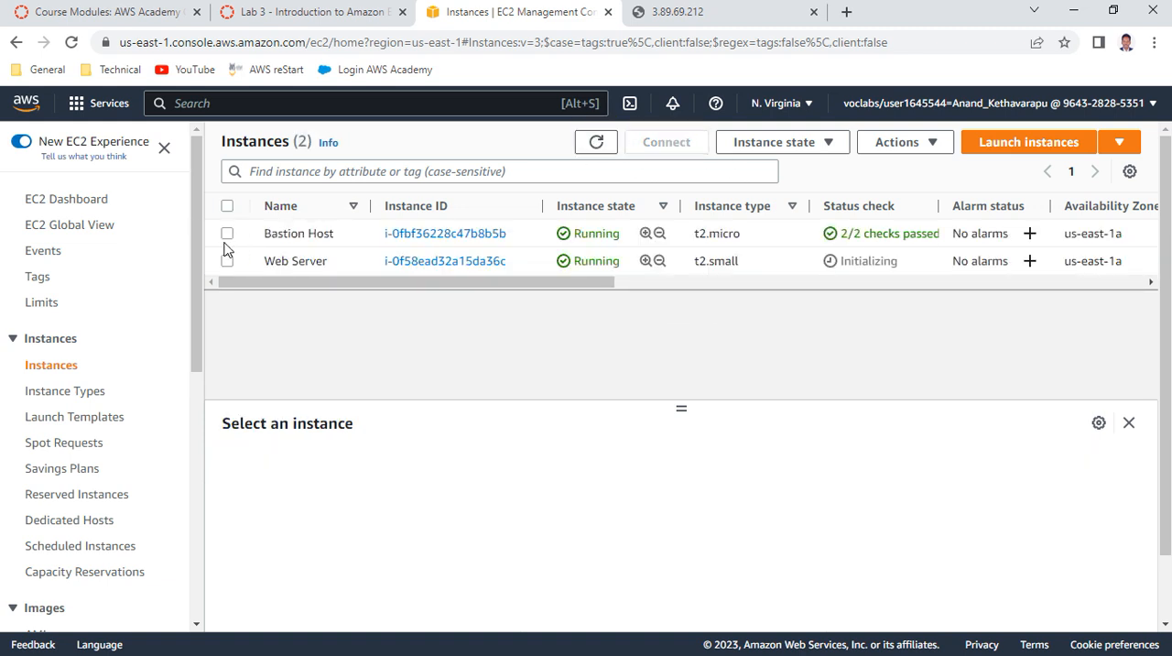
pyautogui.click(228, 261)
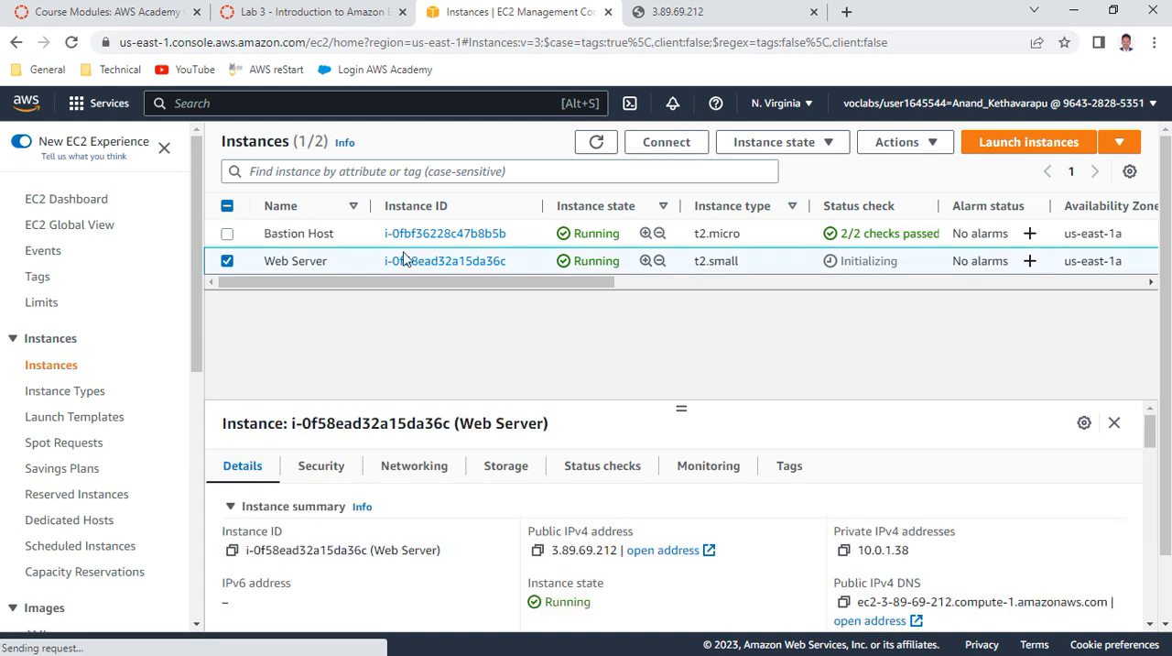
pyautogui.click(800, 145)
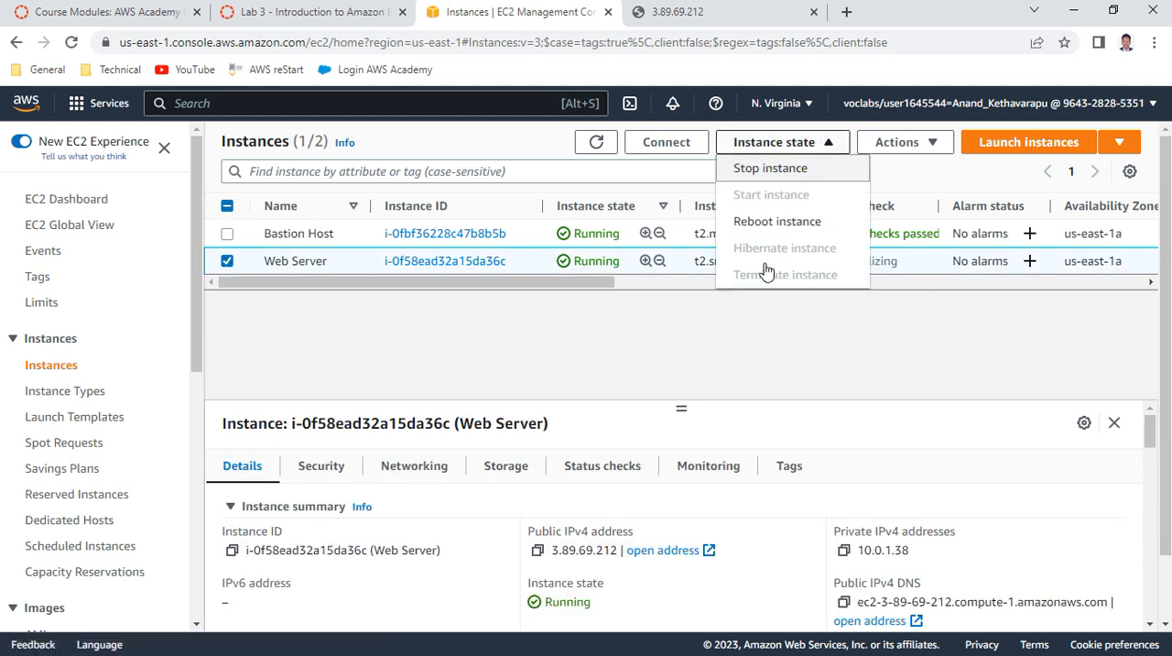
# Disable termination protection for the Web Server instance and save the change
pyautogui.click(938, 149)
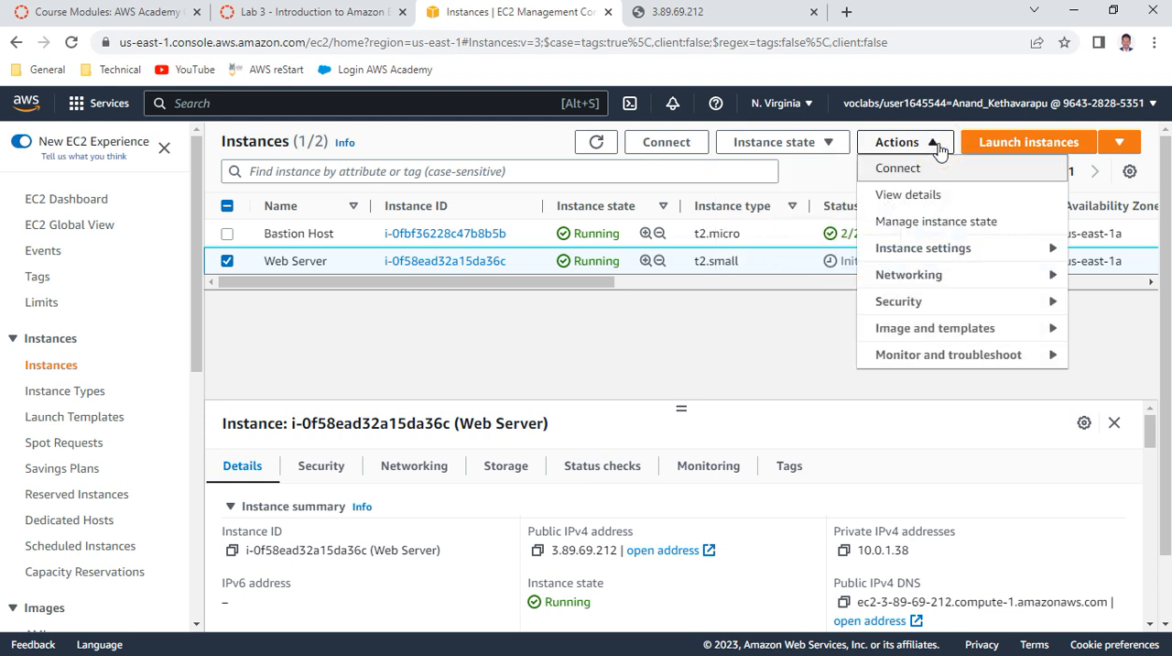
pyautogui.click(926, 253)
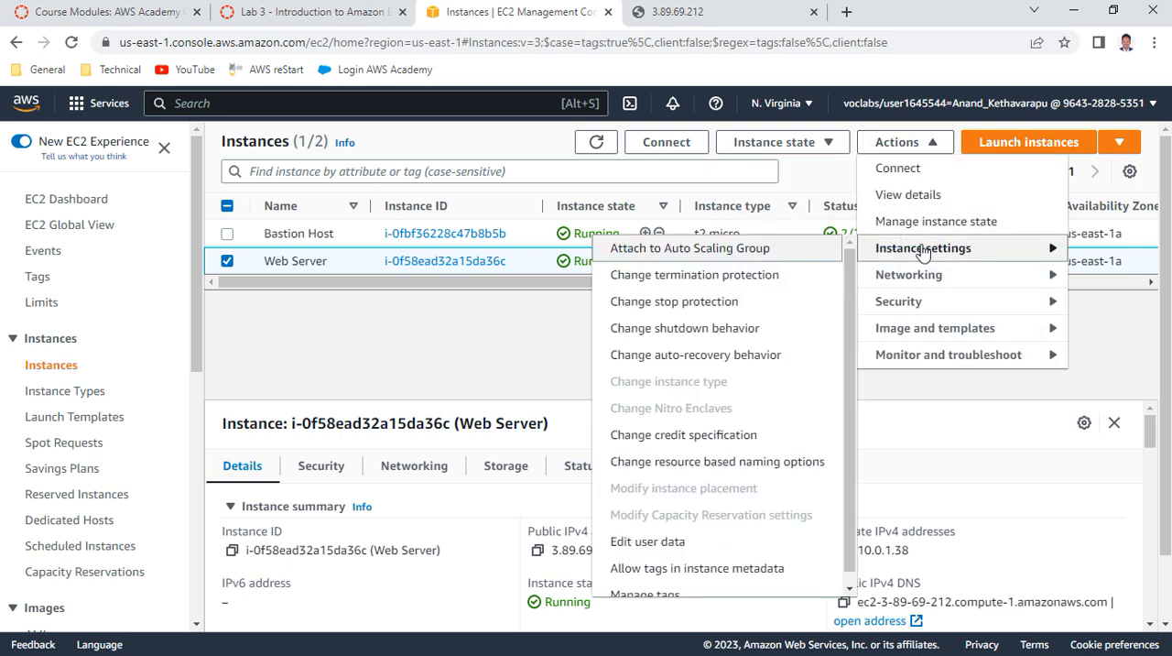
pyautogui.click(735, 276)
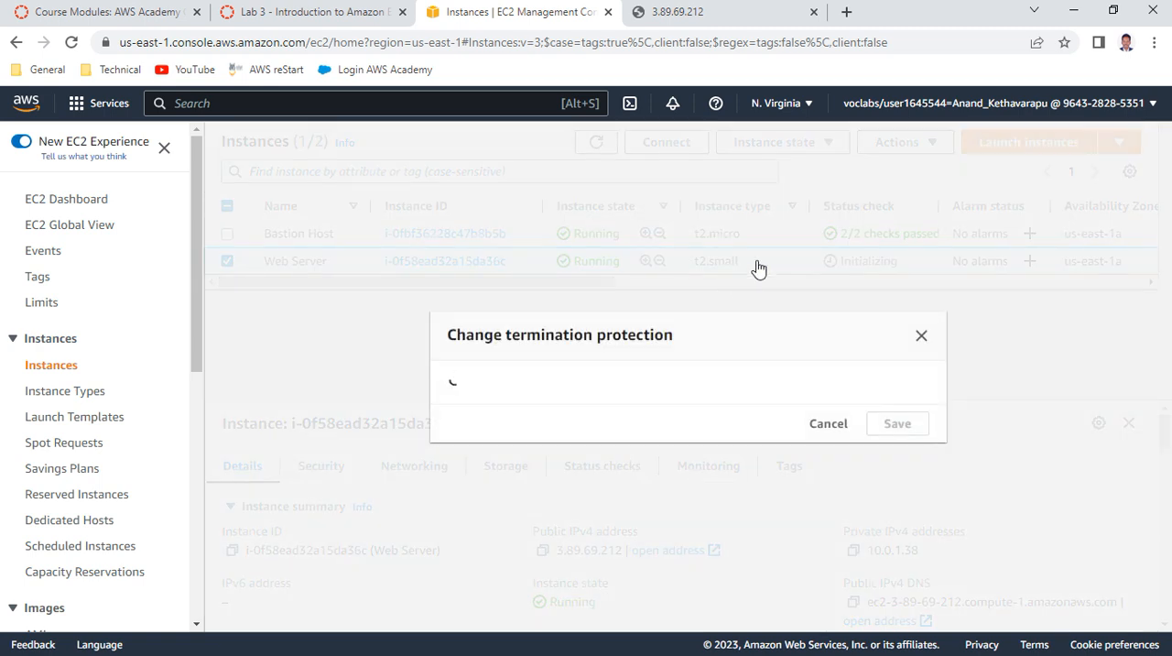
pyautogui.click(455, 439)
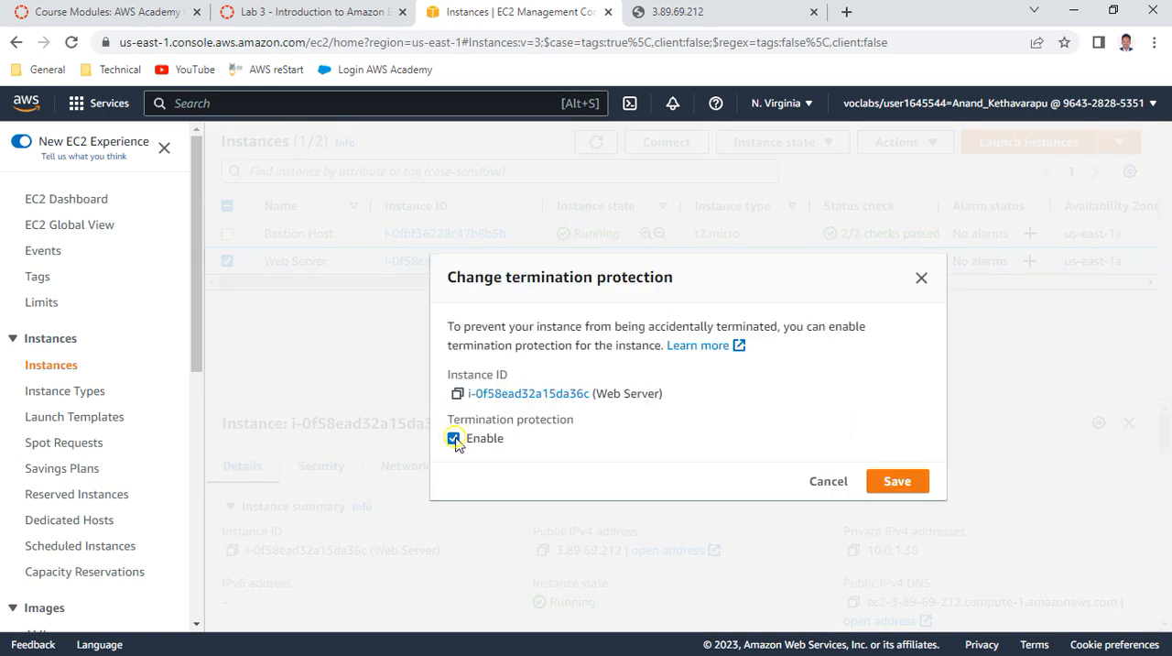
pyautogui.click(897, 524)
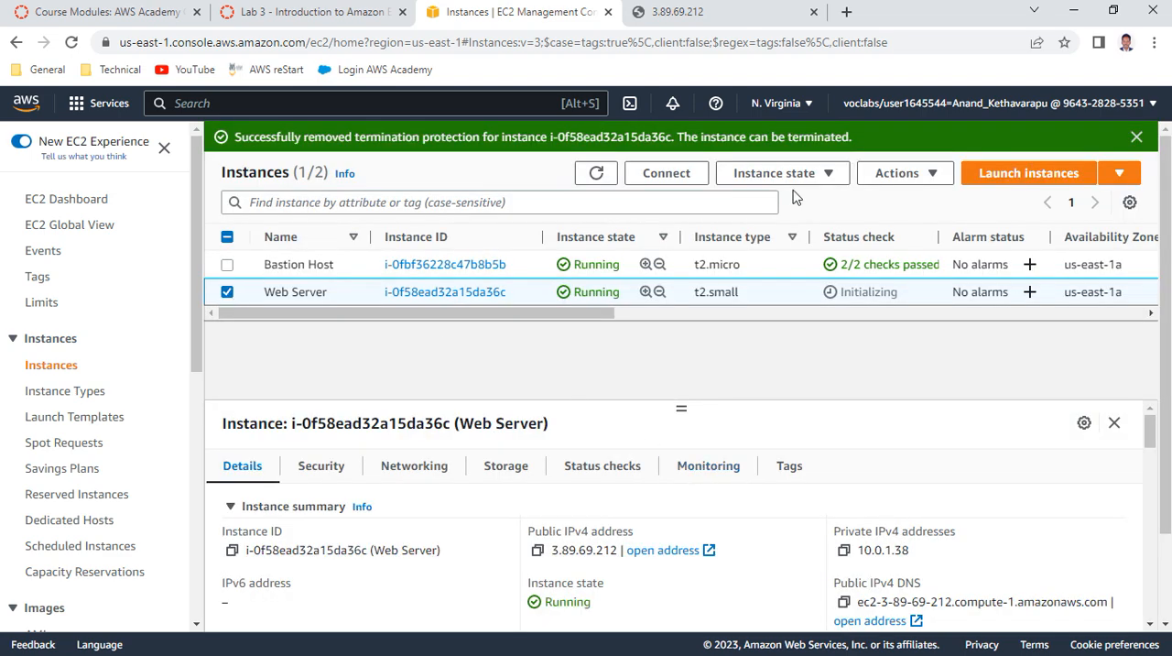
# Check the Web Server's instance state options, then refresh the instances list and reselect the Web Server
pyautogui.click(790, 178)
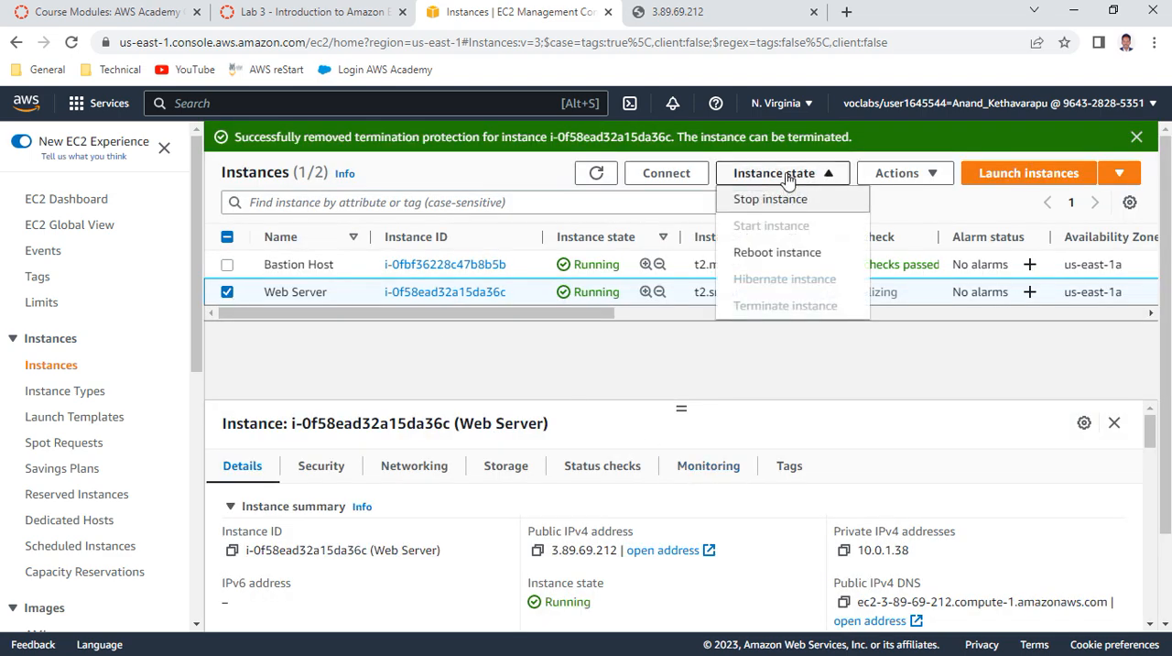
pyautogui.click(789, 178)
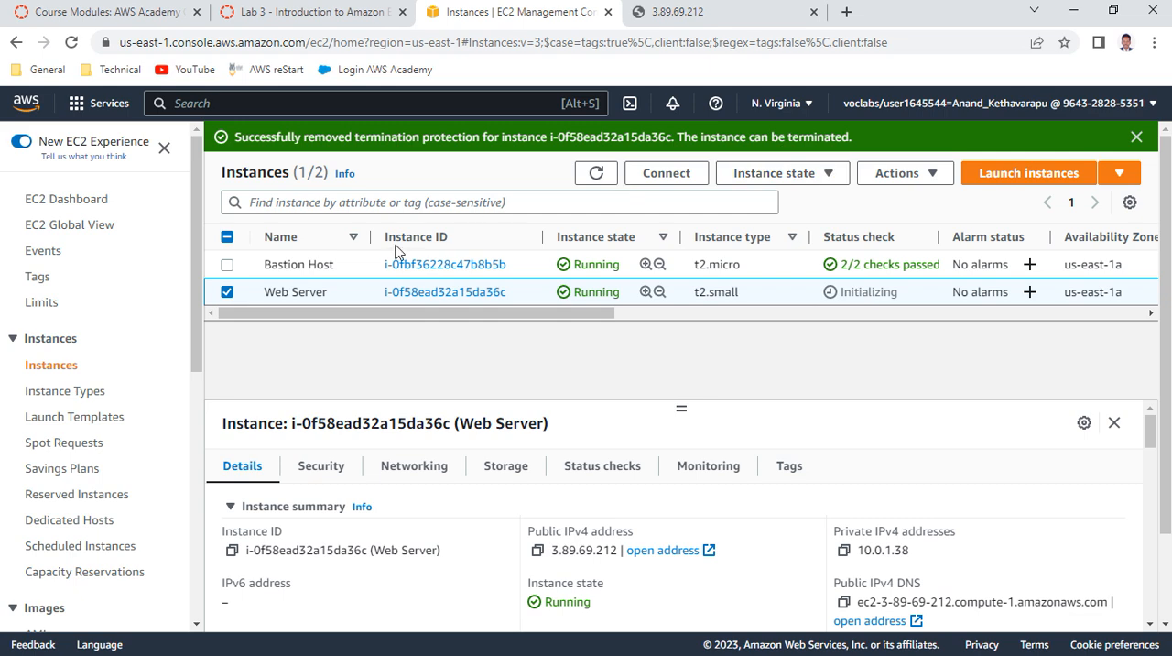
pyautogui.click(227, 292)
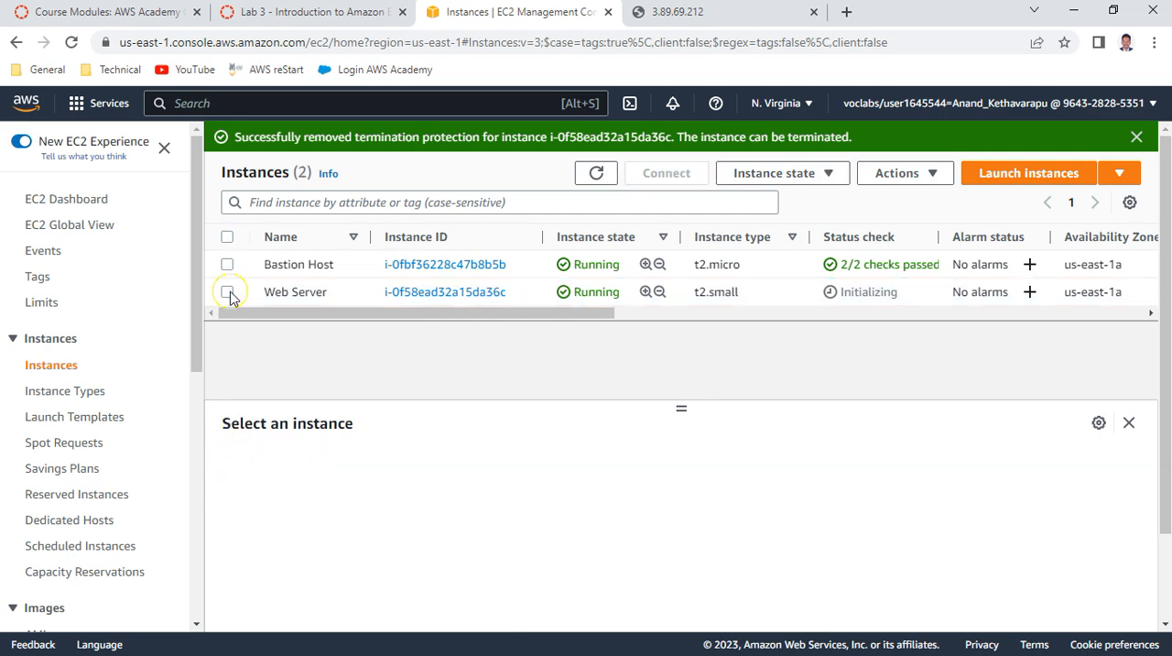
pyautogui.click(227, 293)
pyautogui.click(604, 173)
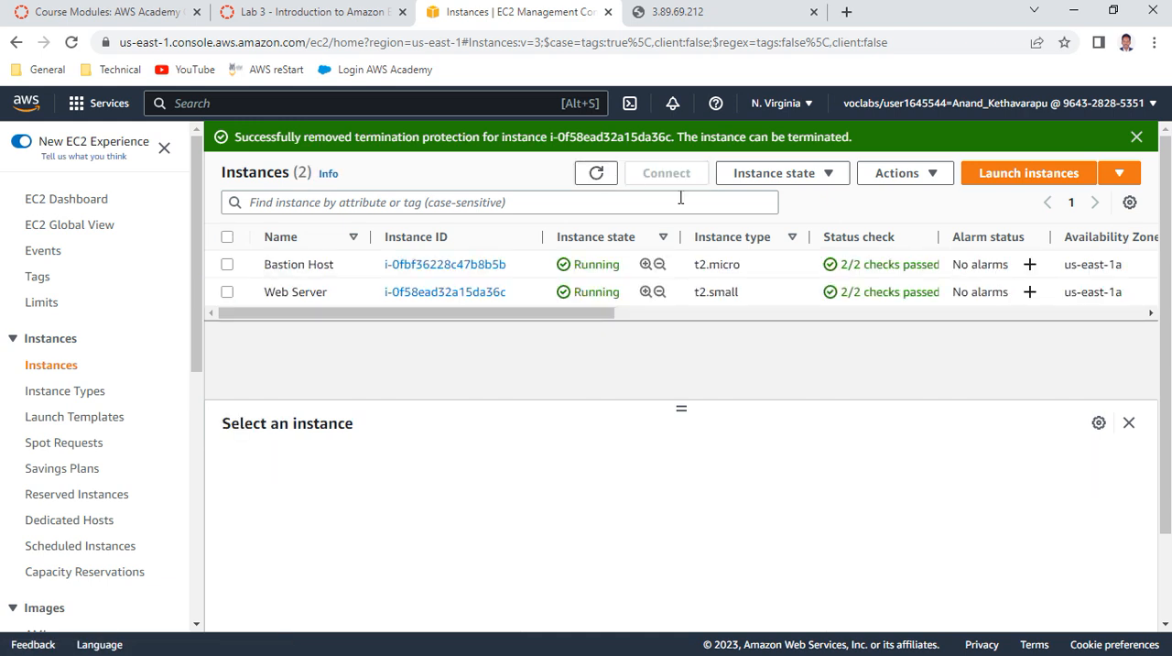
pyautogui.click(227, 292)
# Read items 57 to 61 of the lab instructions, on removing termination protection and terminating the Web Server
pyautogui.click(314, 9)
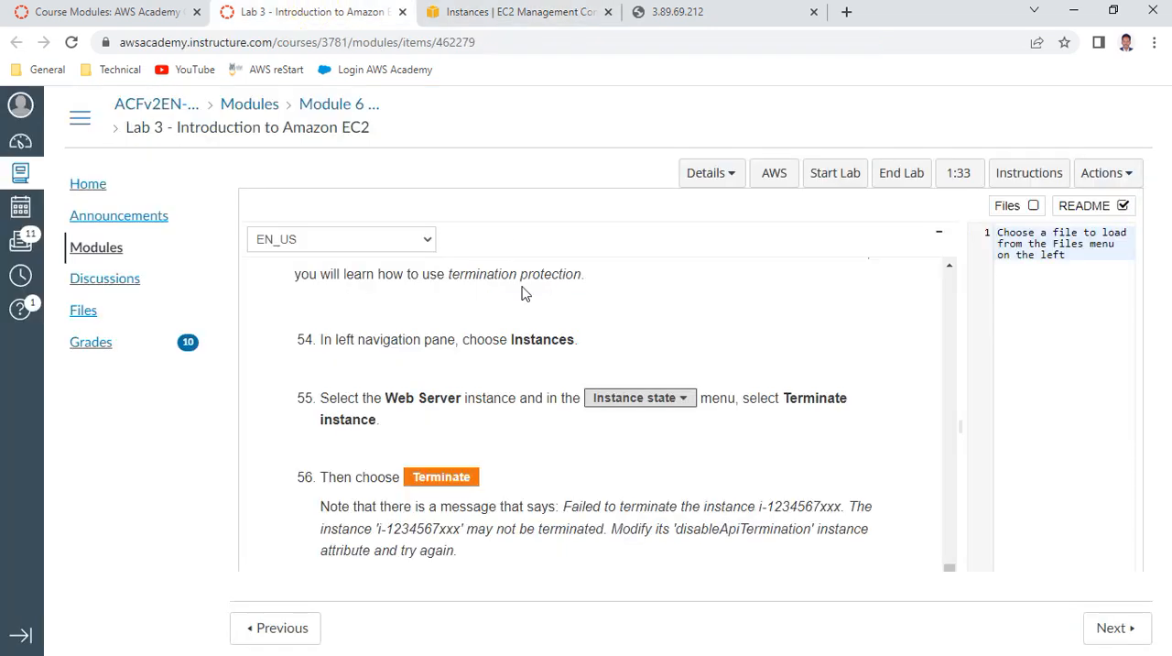
pyautogui.scroll(-3, 602, 369)
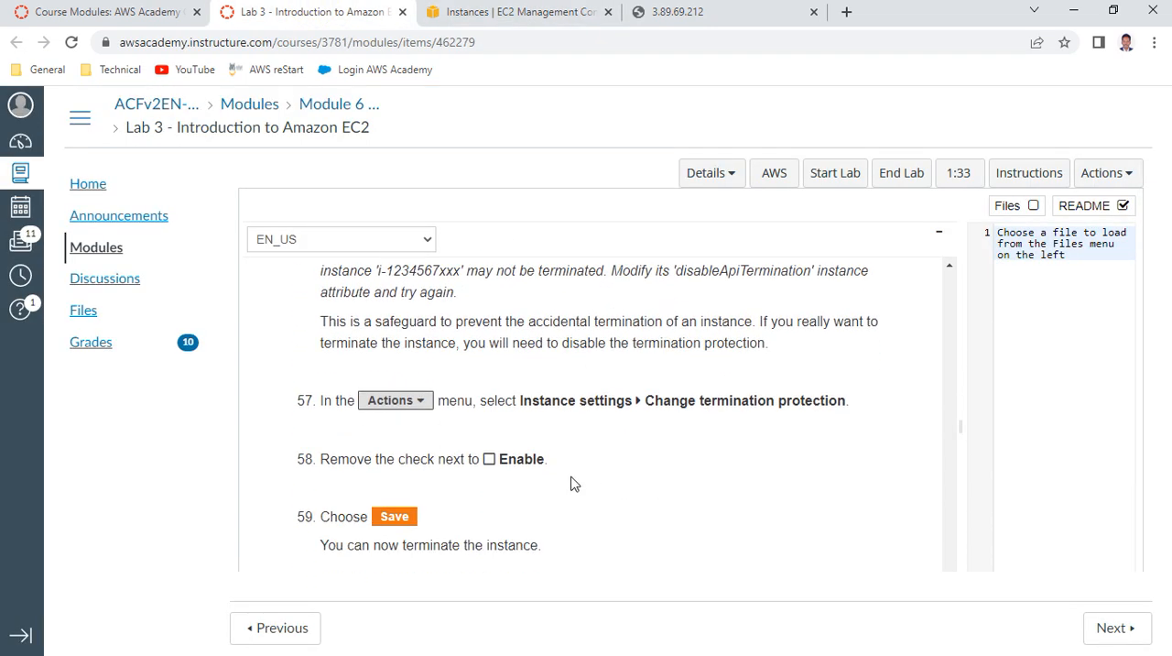
pyautogui.scroll(-2, 519, 453)
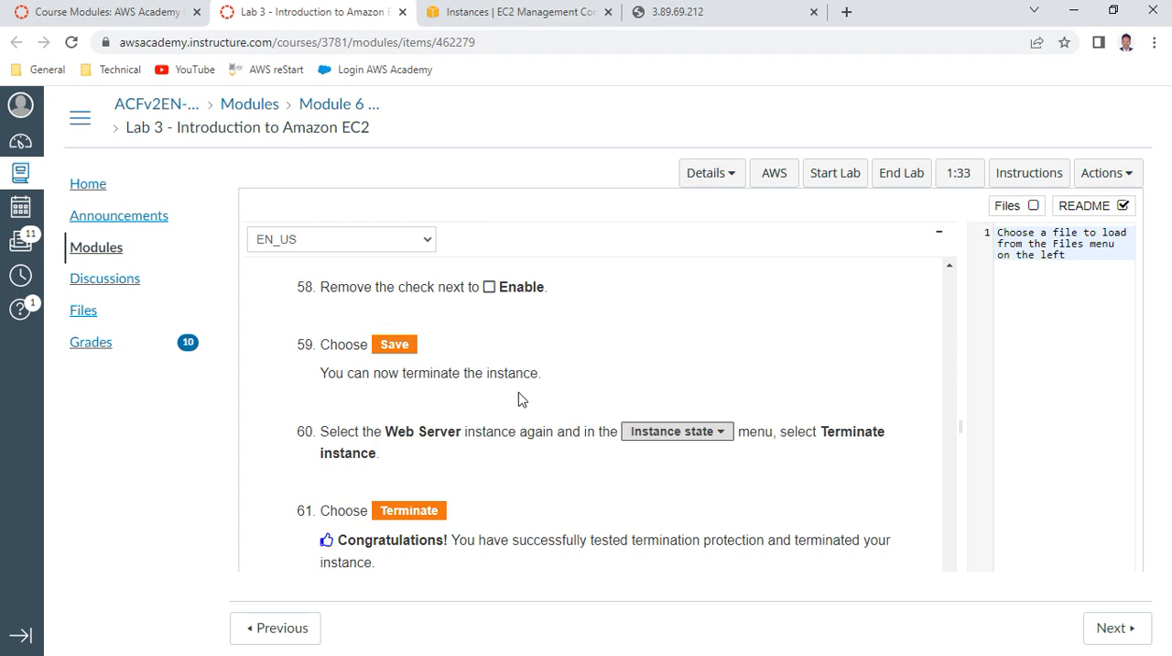
pyautogui.scroll(-1, 614, 450)
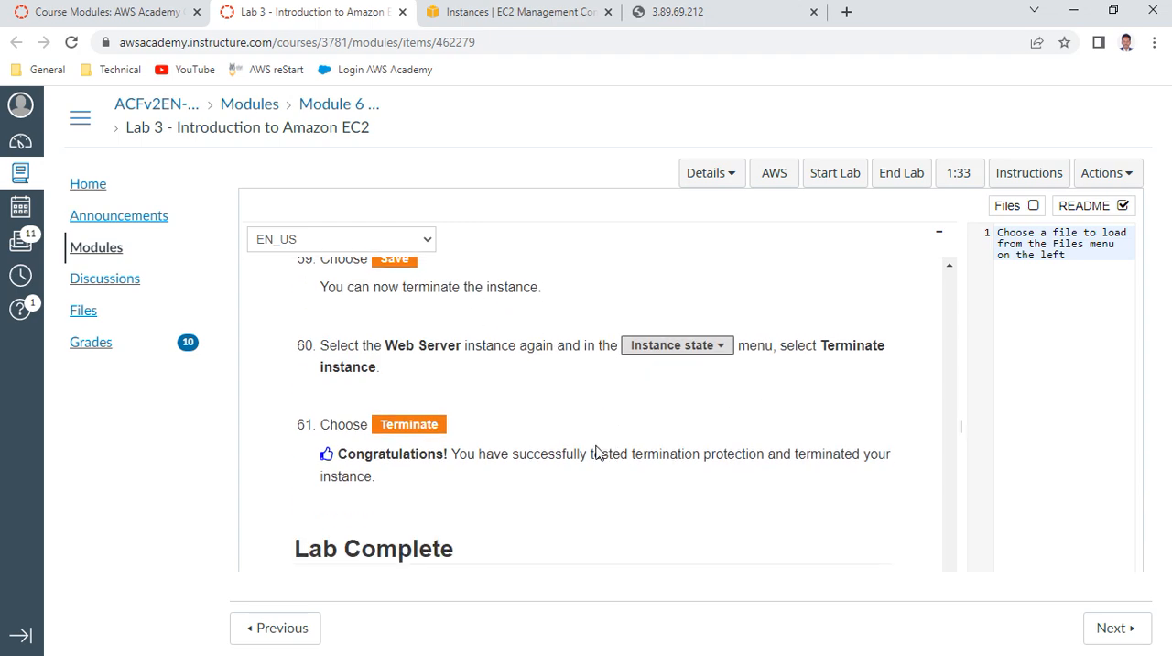
pyautogui.scroll(-1, 536, 453)
# Terminate the Web Server instance in the EC2 console, then refresh the instances list and select it to check its state
pyautogui.click(511, 14)
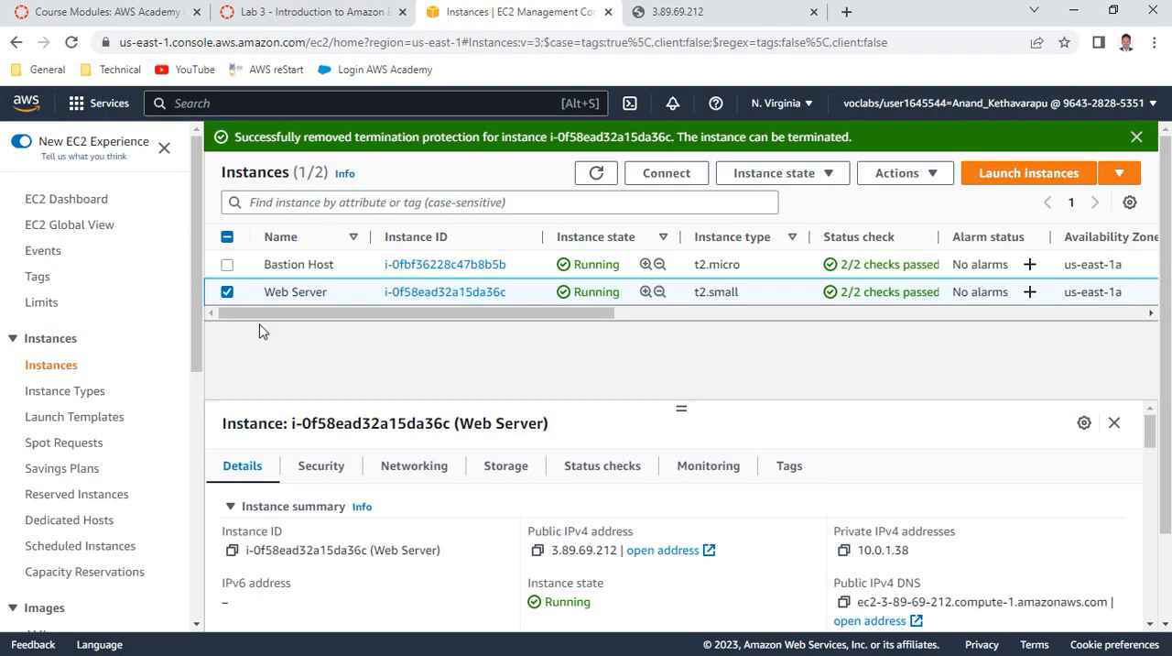
pyautogui.click(804, 174)
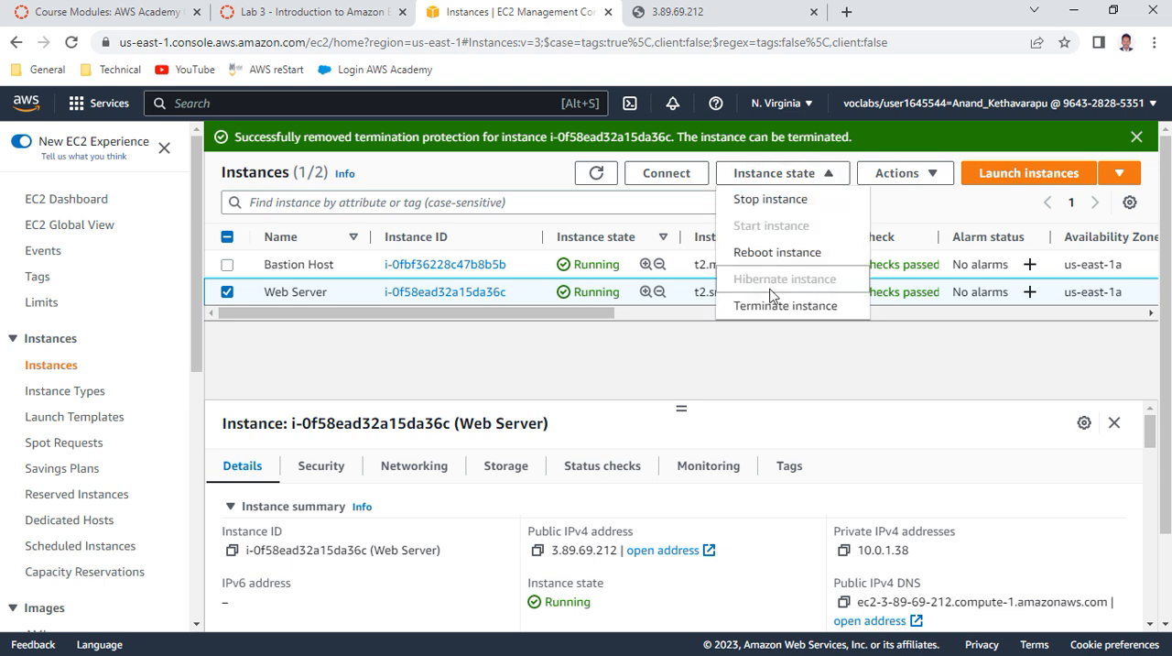
pyautogui.click(819, 309)
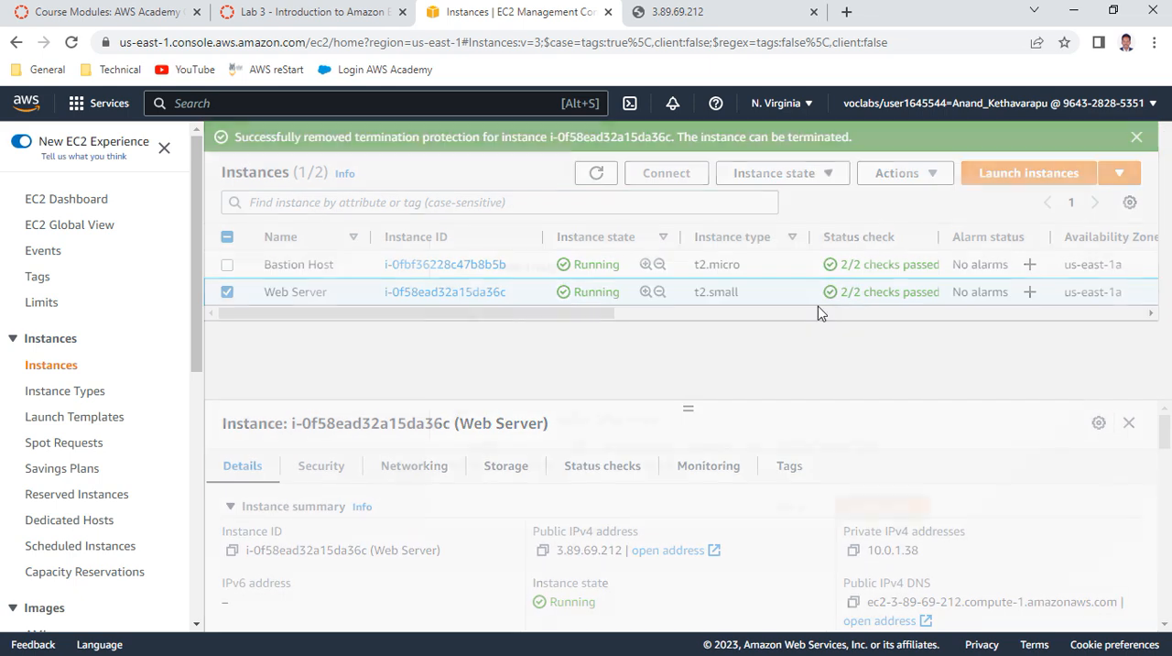
pyautogui.click(872, 500)
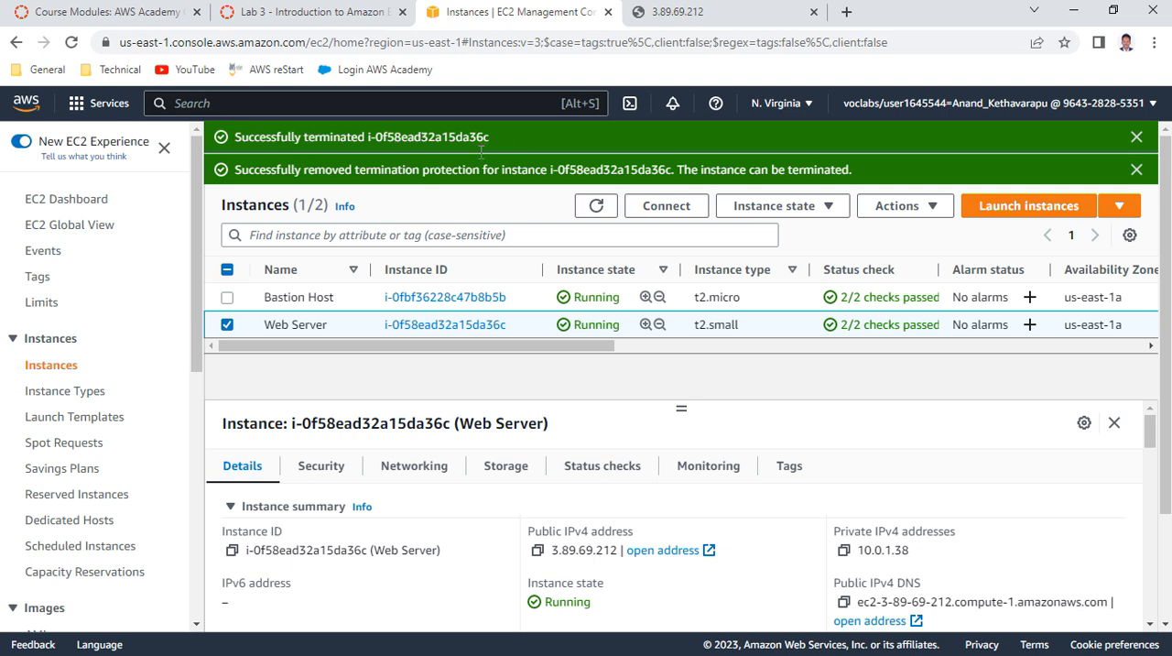
pyautogui.click(596, 205)
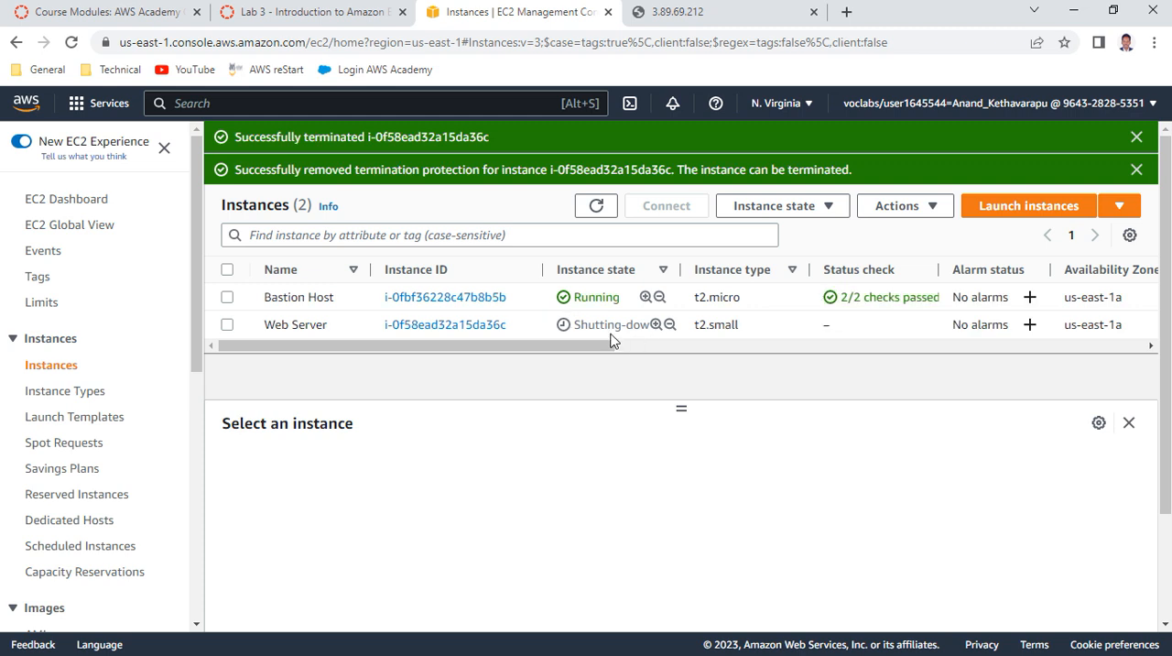
pyautogui.click(228, 324)
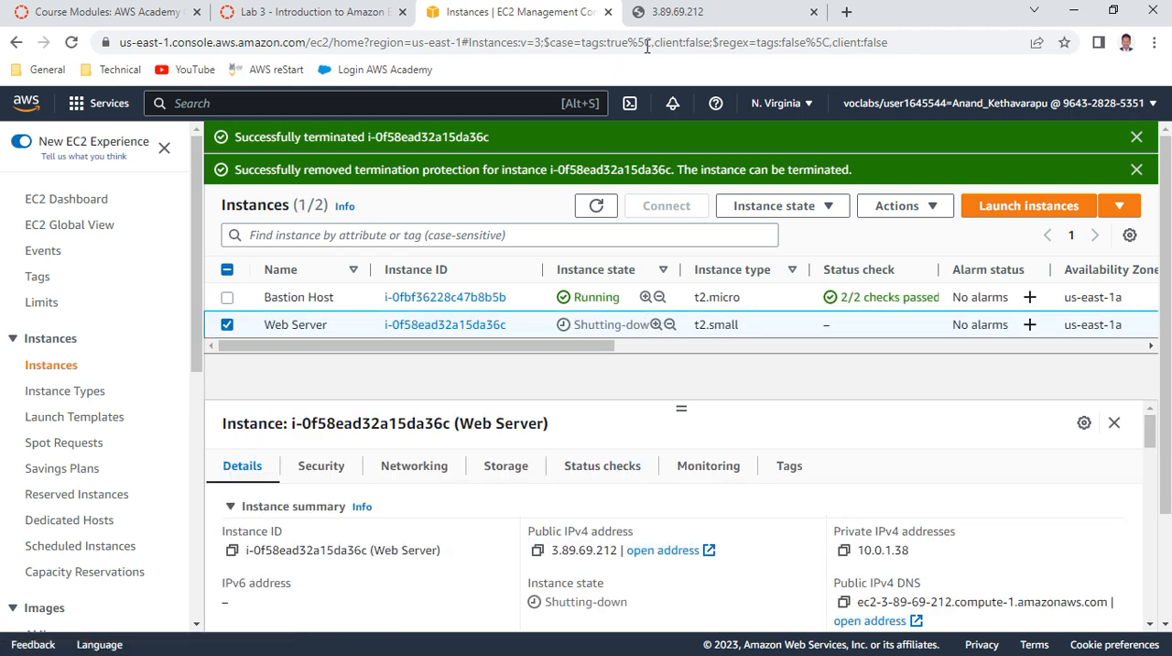
# Reload the web page at 3.89.69.212 to test the terminated server, return to the lab instructions and close that page
pyautogui.click(696, 11)
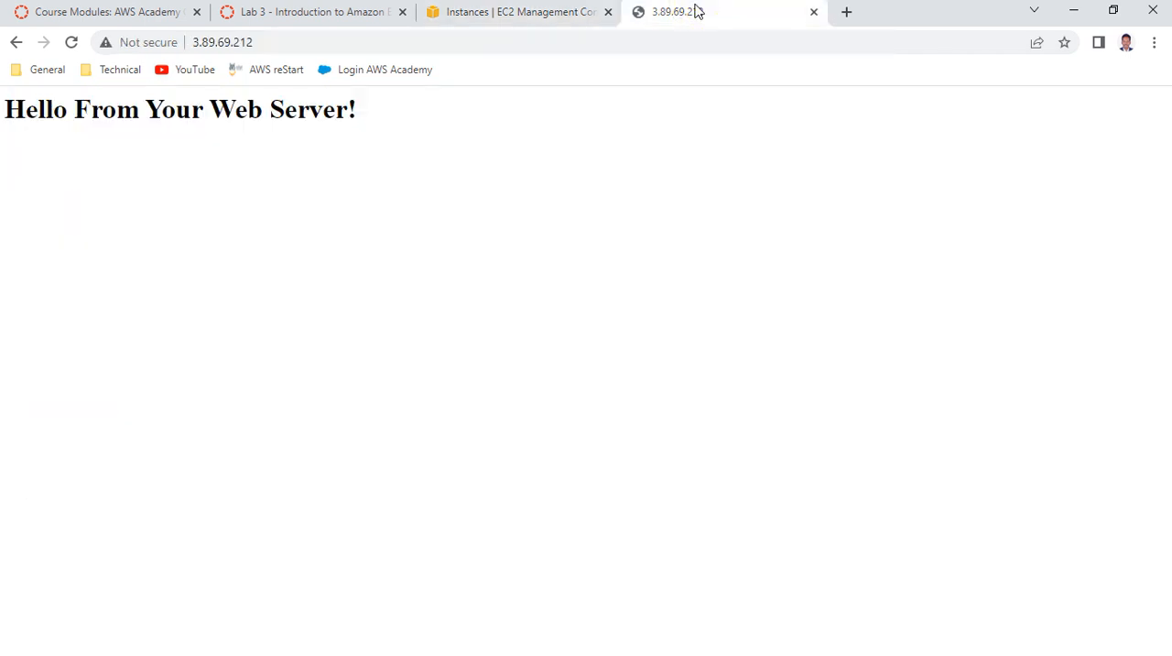
pyautogui.click(70, 42)
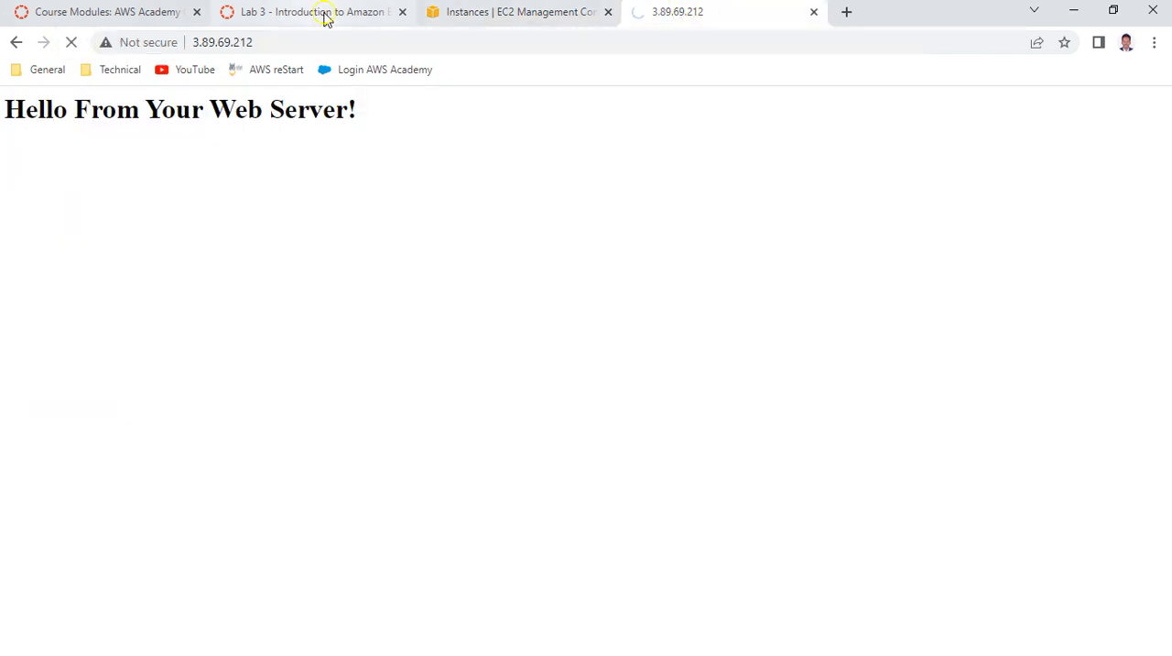
pyautogui.click(324, 14)
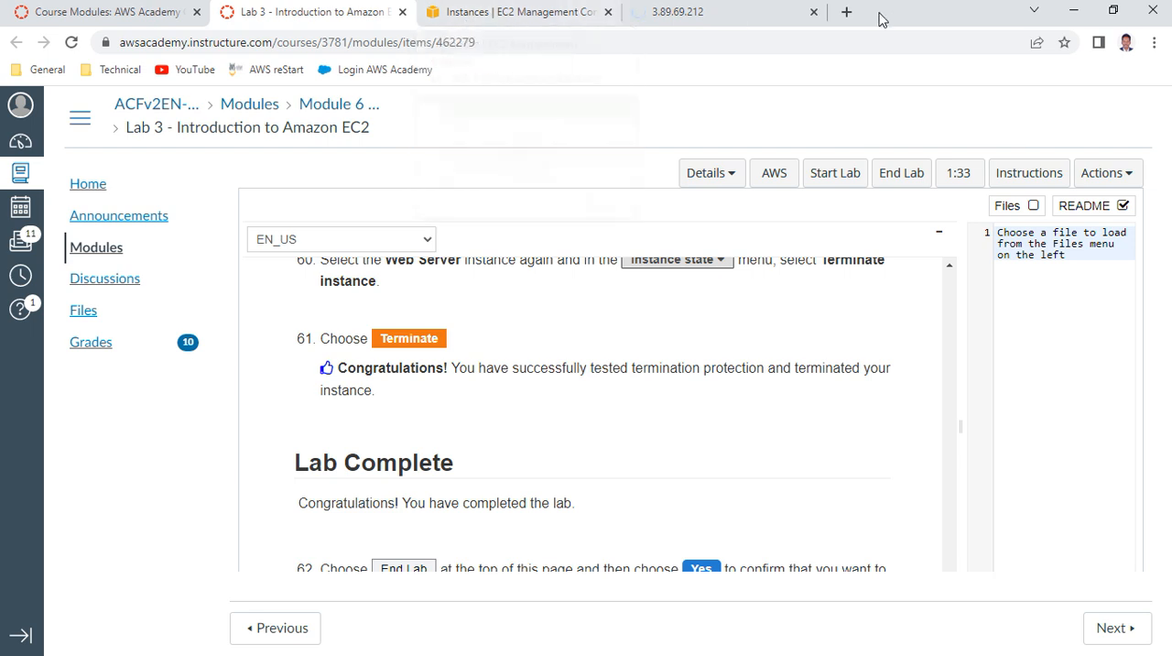
pyautogui.click(813, 12)
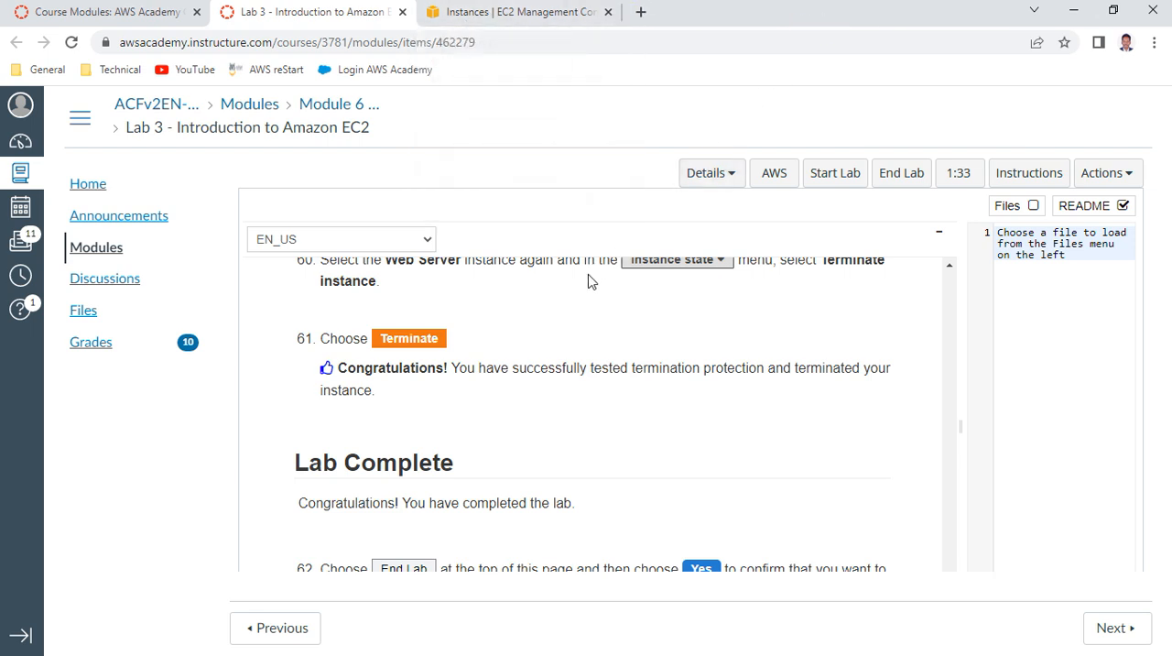
# Read the lab's closing items 62 and 63, end the lab with confirmation and close the End Lab message panel
pyautogui.scroll(-3, 568, 367)
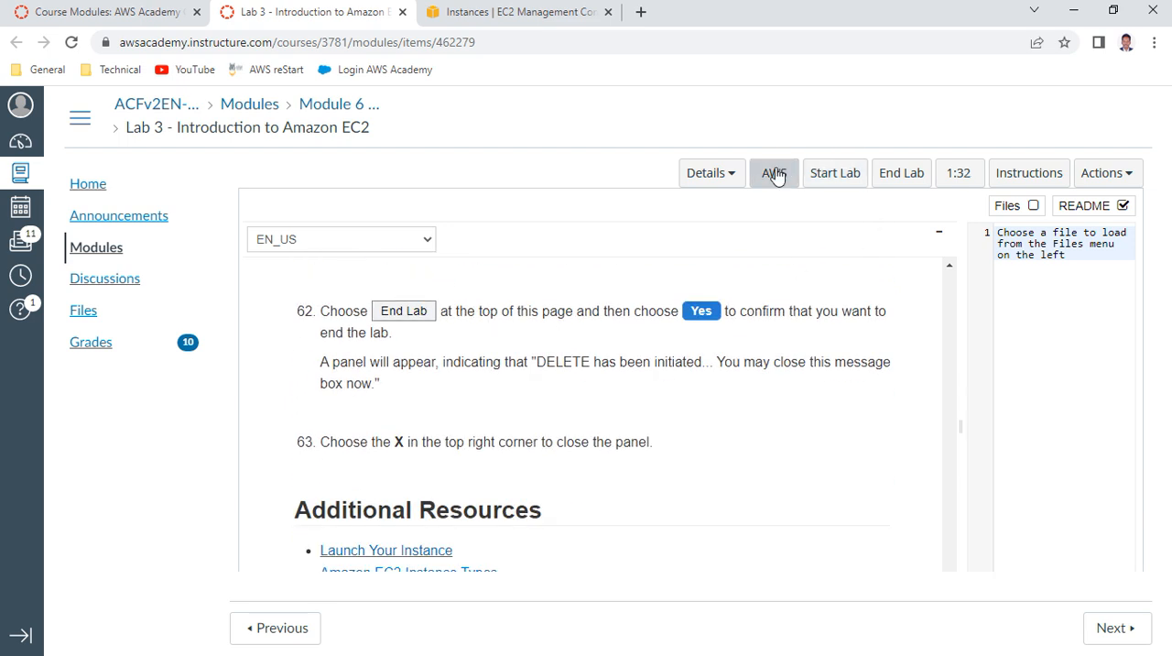
pyautogui.click(900, 176)
pyautogui.click(927, 262)
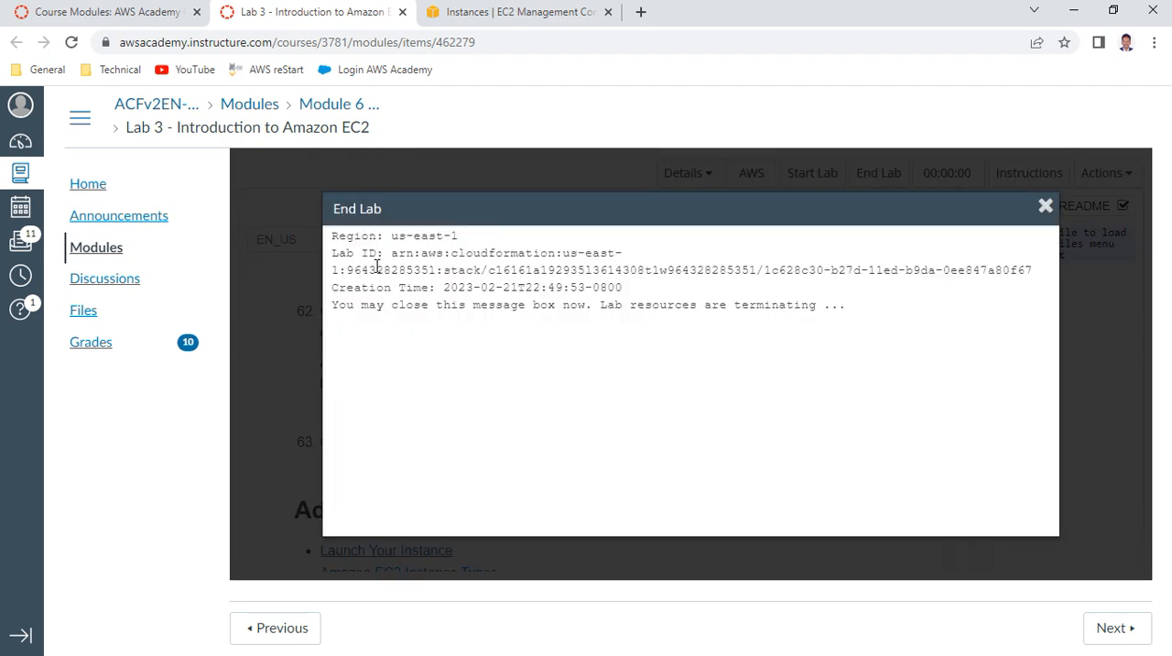
pyautogui.click(1097, 346)
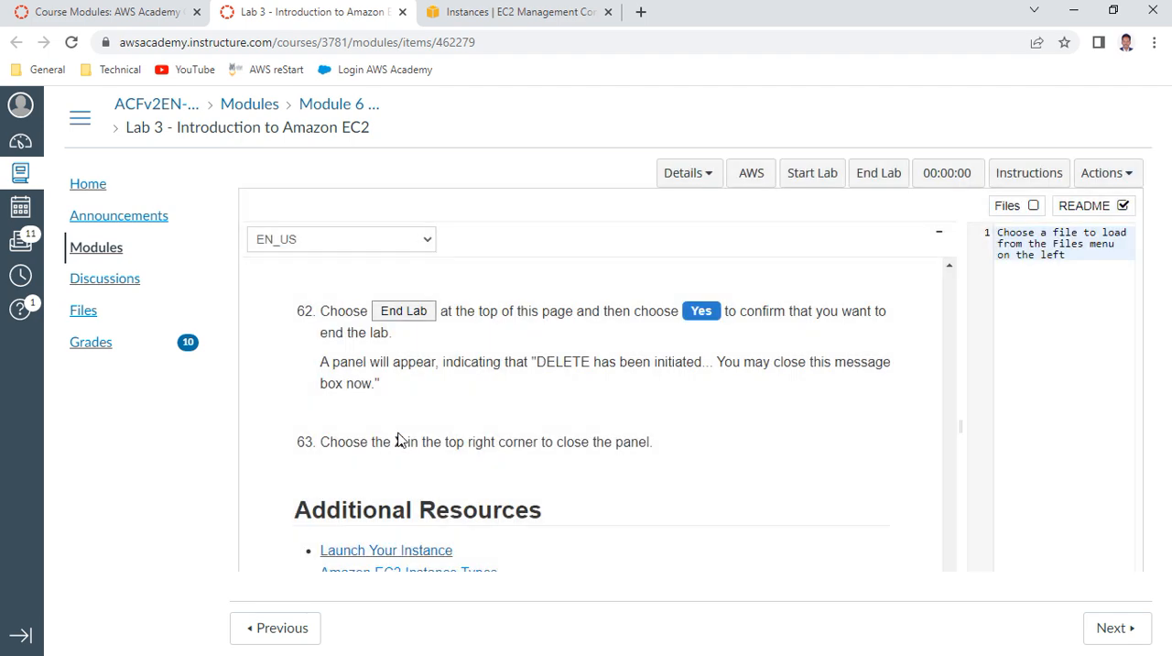